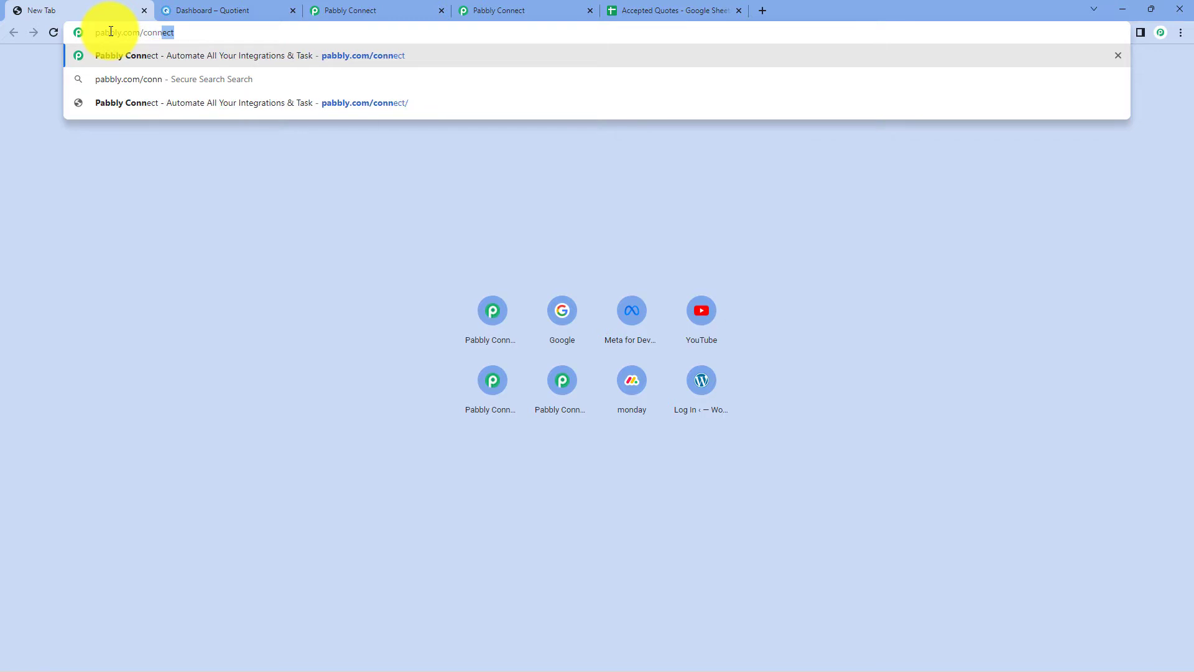
Step: Go to pabbly.com/connect, sign in and access the Pabbly Connect dashboard
key(Return)
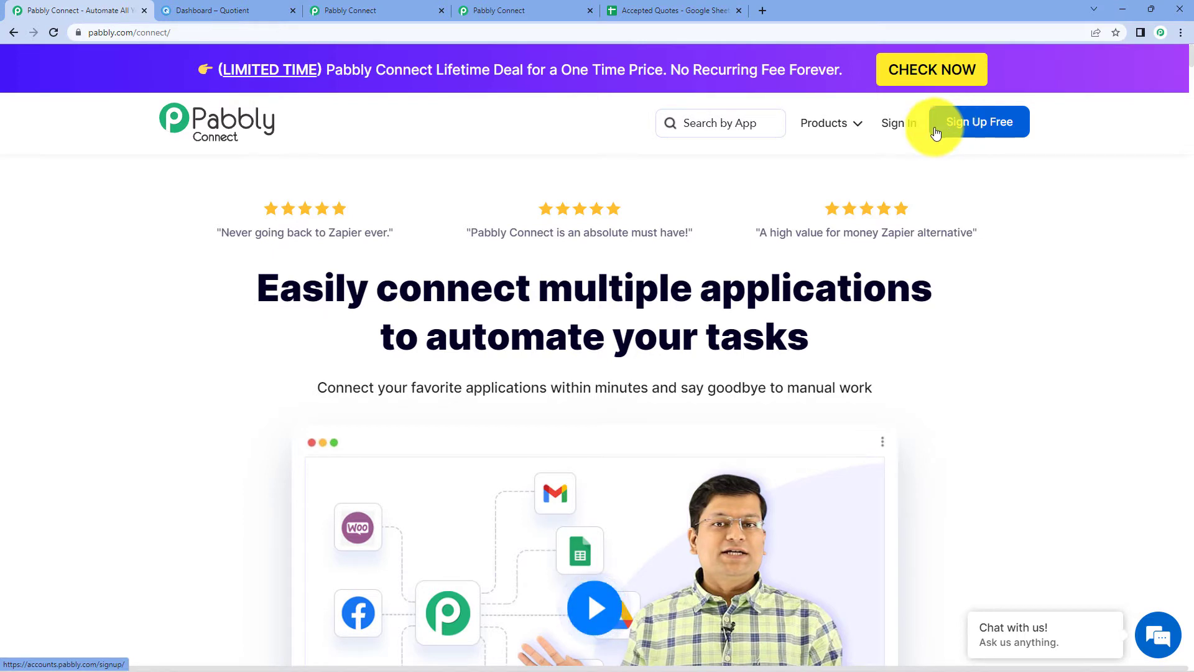
click(900, 127)
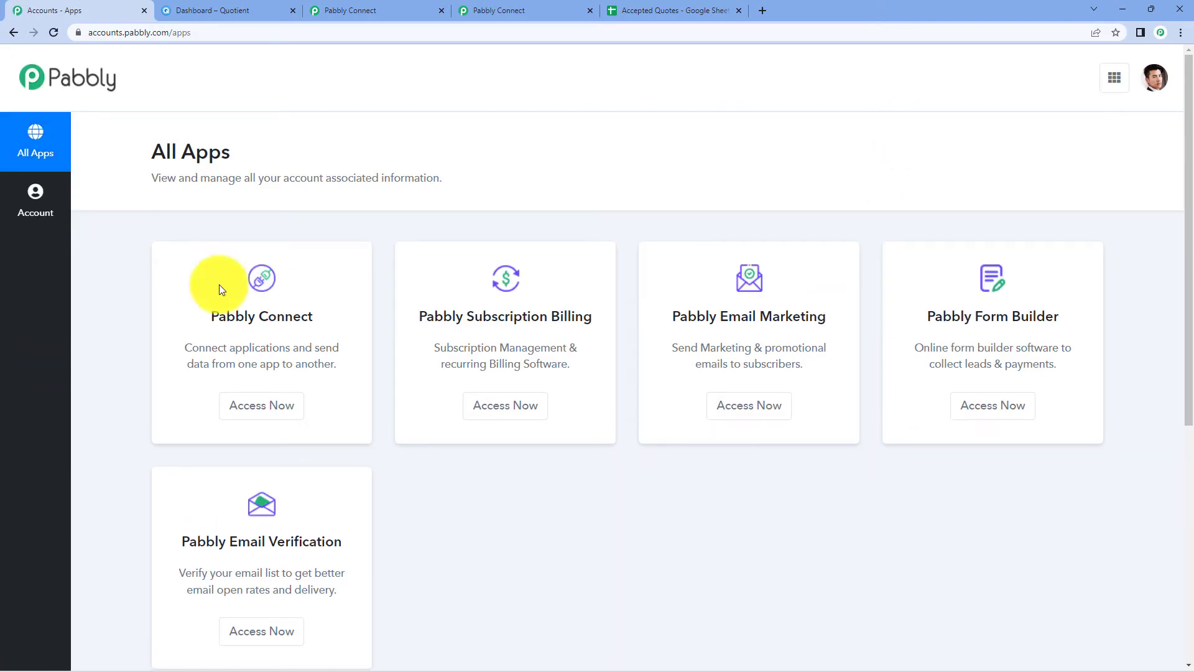
click(284, 410)
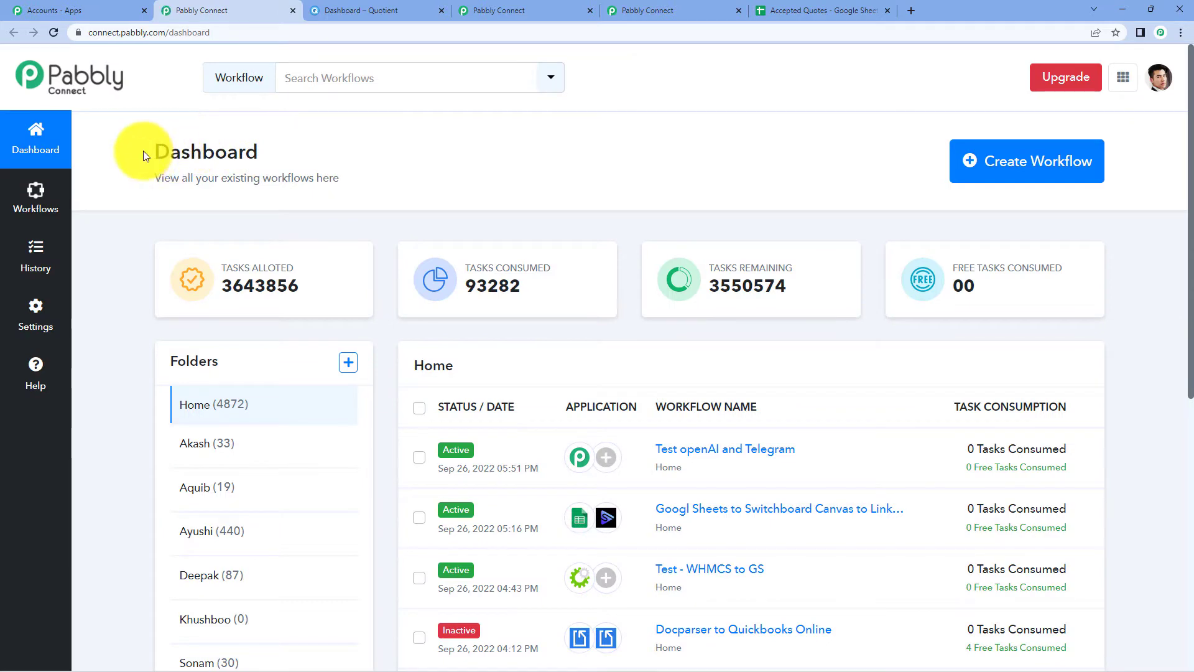
drag(142, 151, 232, 168)
click(350, 138)
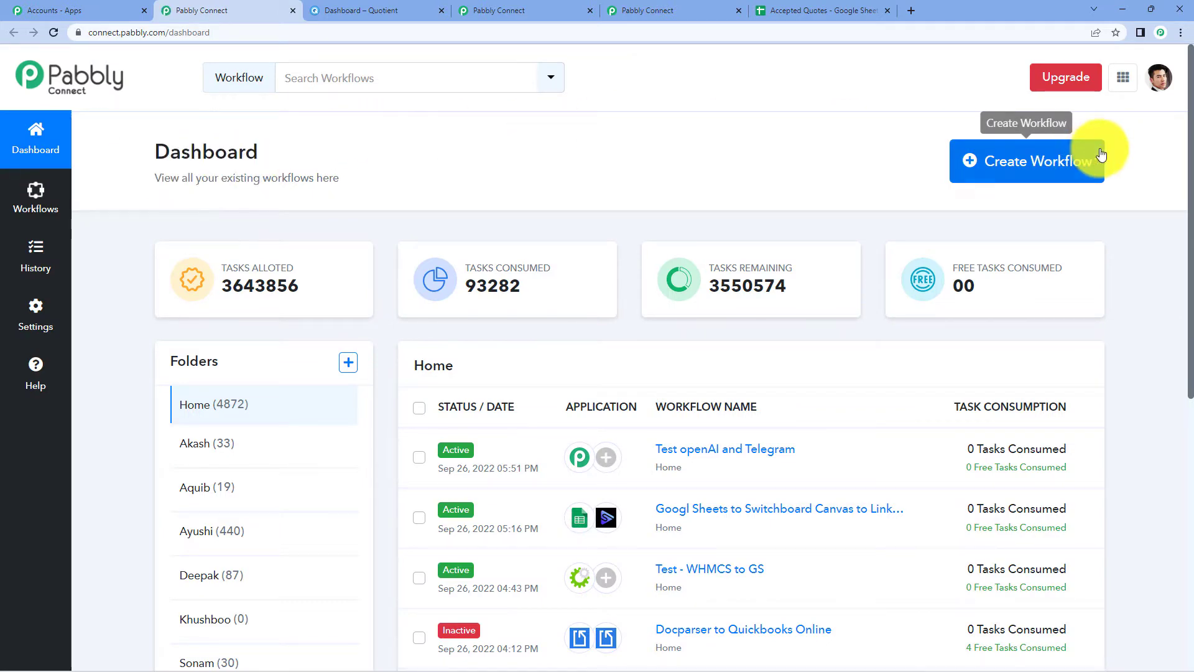
Step: Create a new workflow named "Quotient to Gmail"
click(1074, 161)
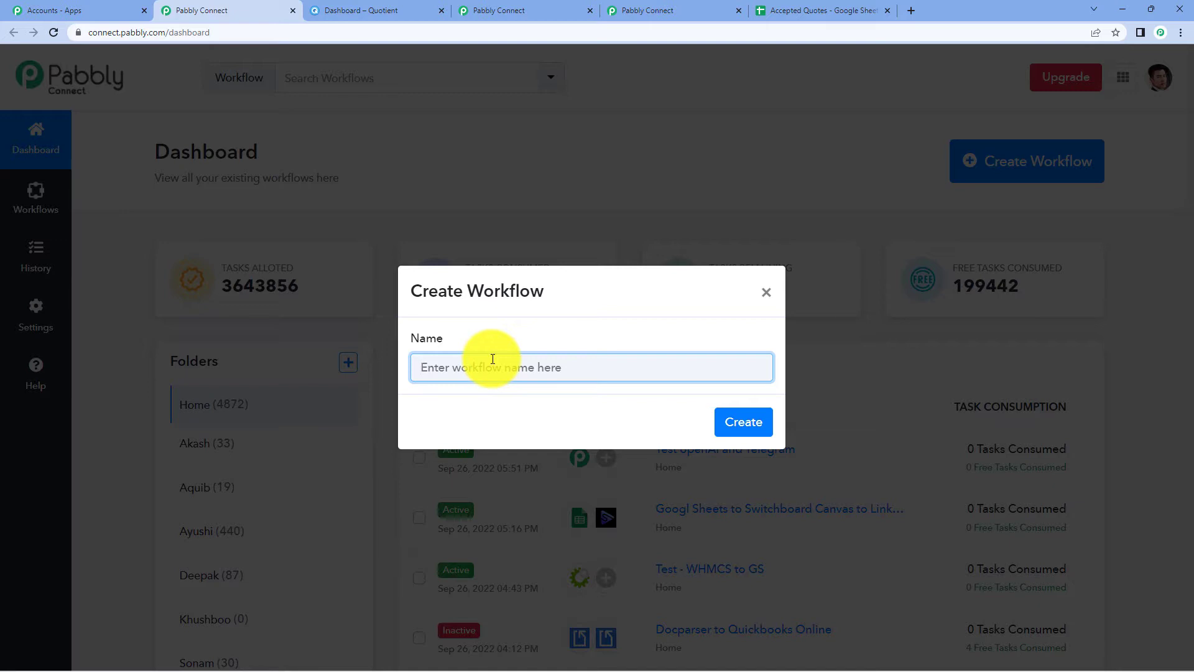
text(Quotient to Gmail)
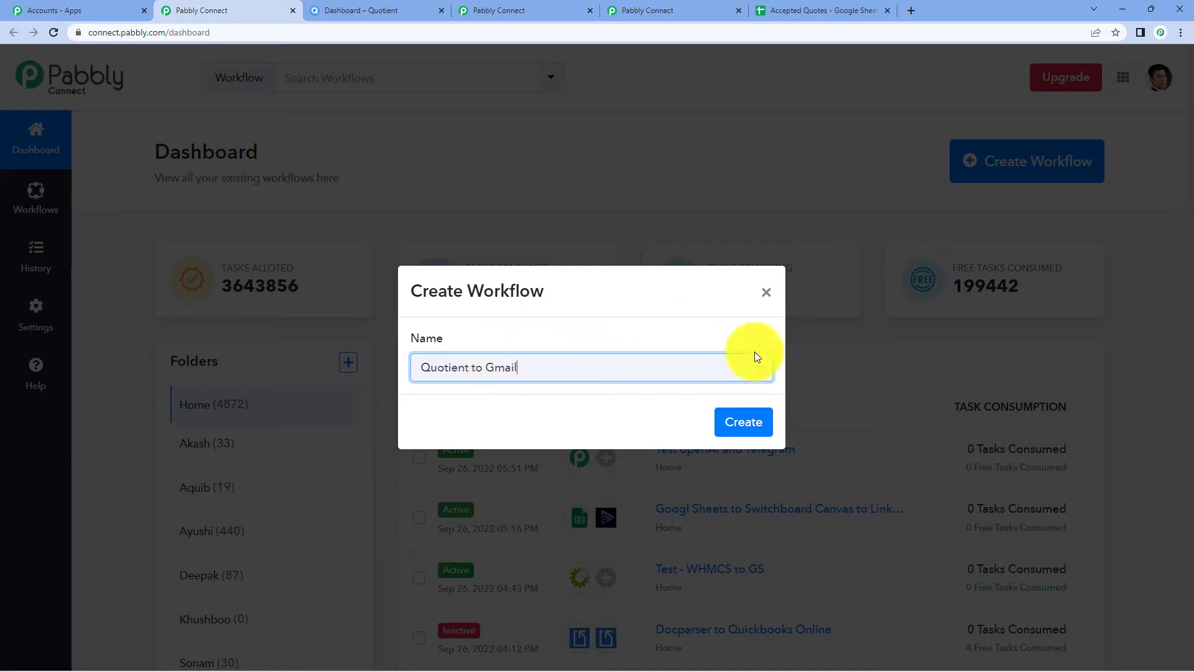
click(745, 426)
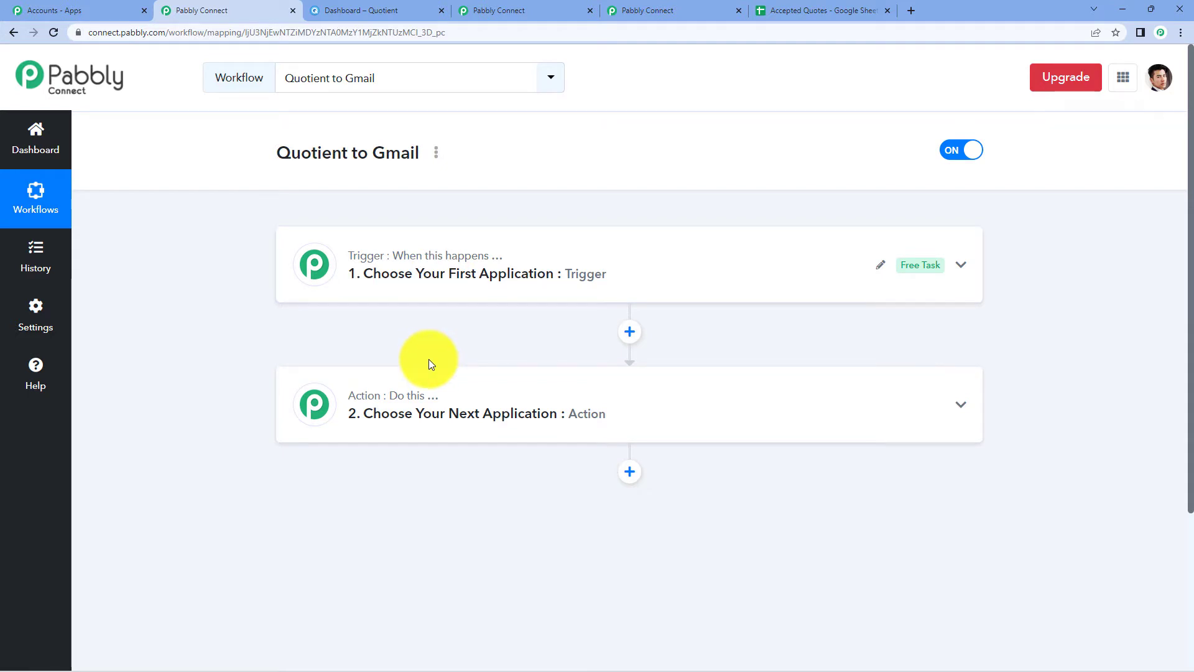
Step: Expand the workflow's trigger and action steps and choose Quotient as the trigger app
click(418, 288)
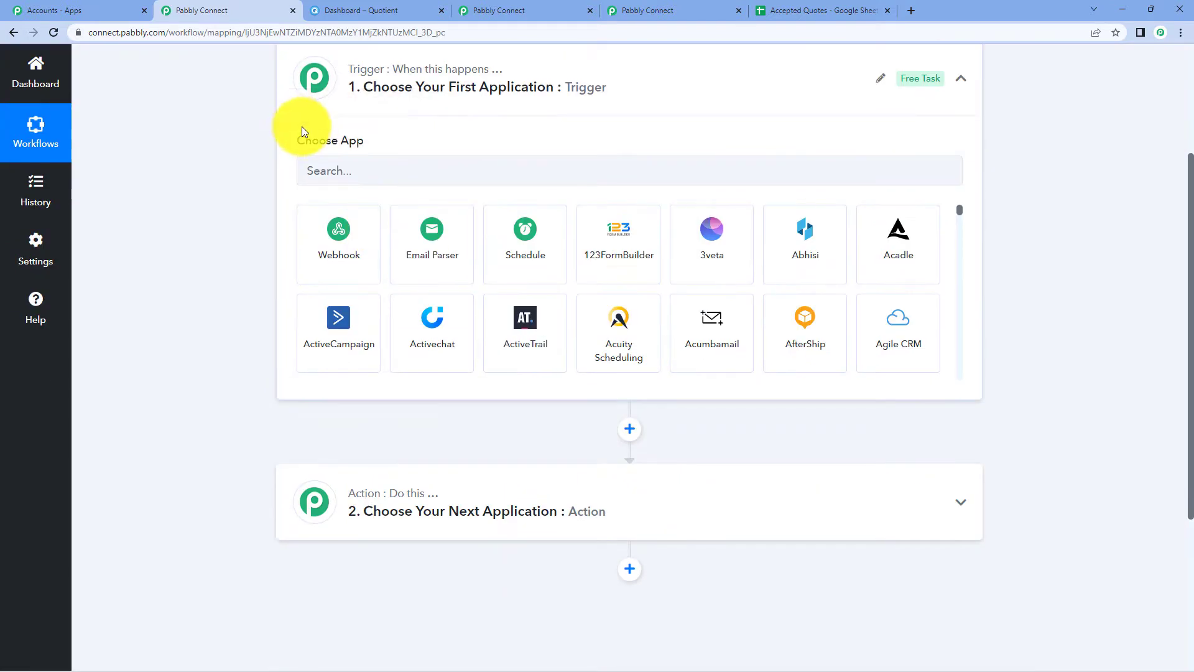
drag(305, 144, 360, 145)
click(400, 498)
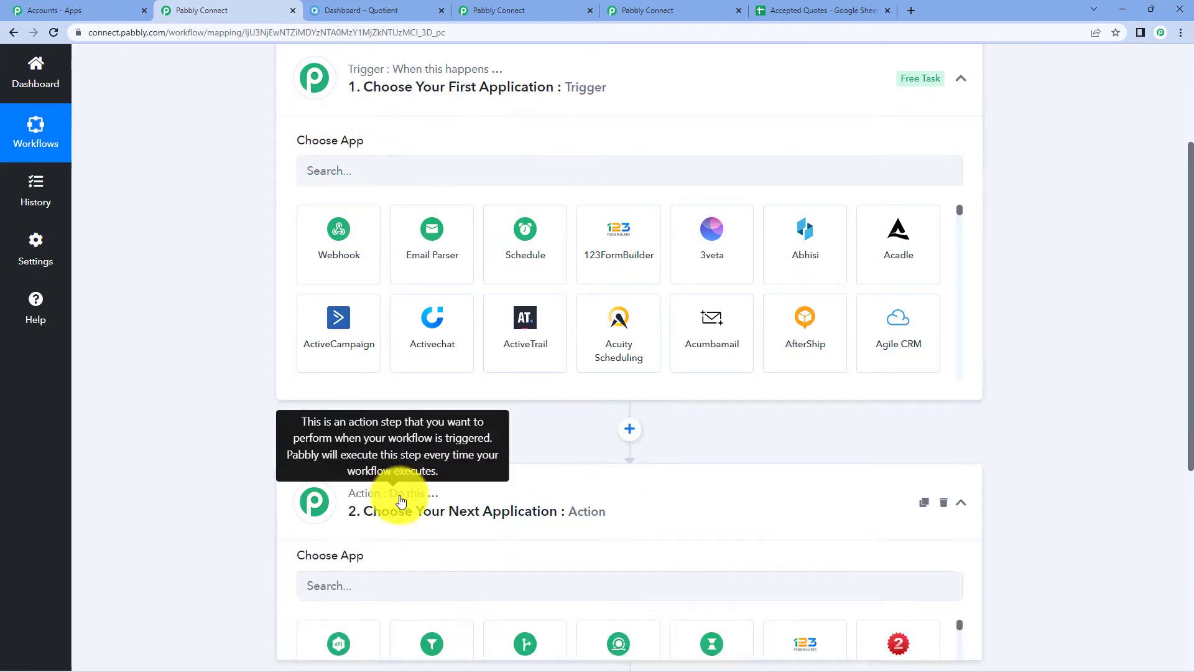
scroll(408, 264, up, 3)
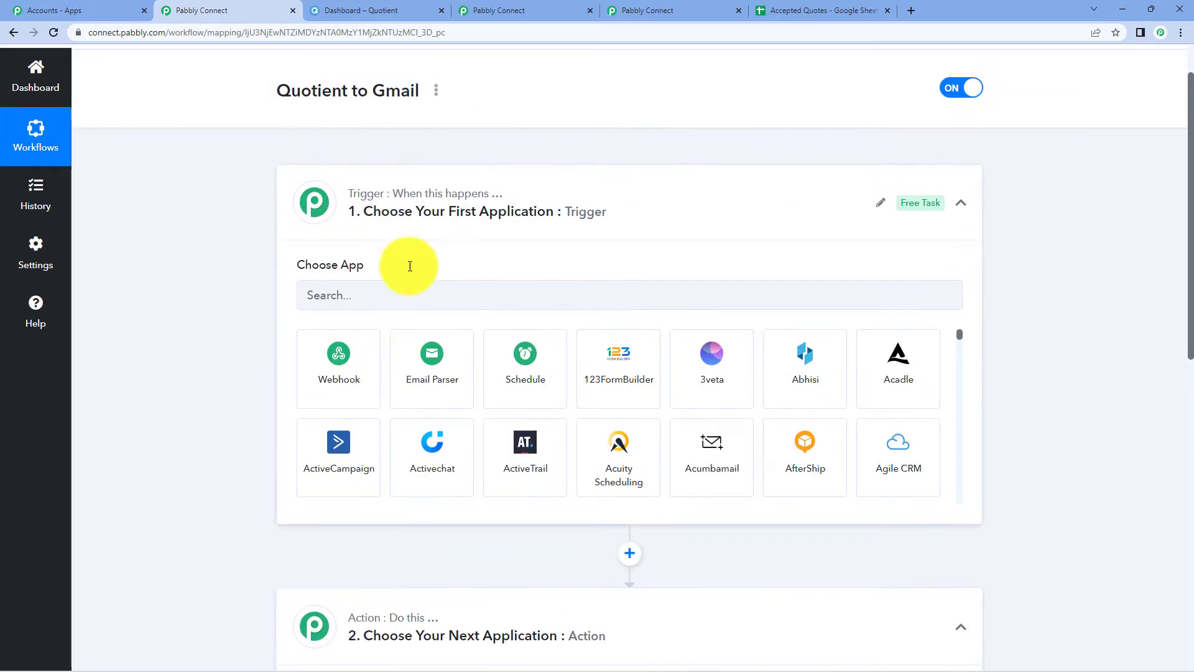
click(455, 180)
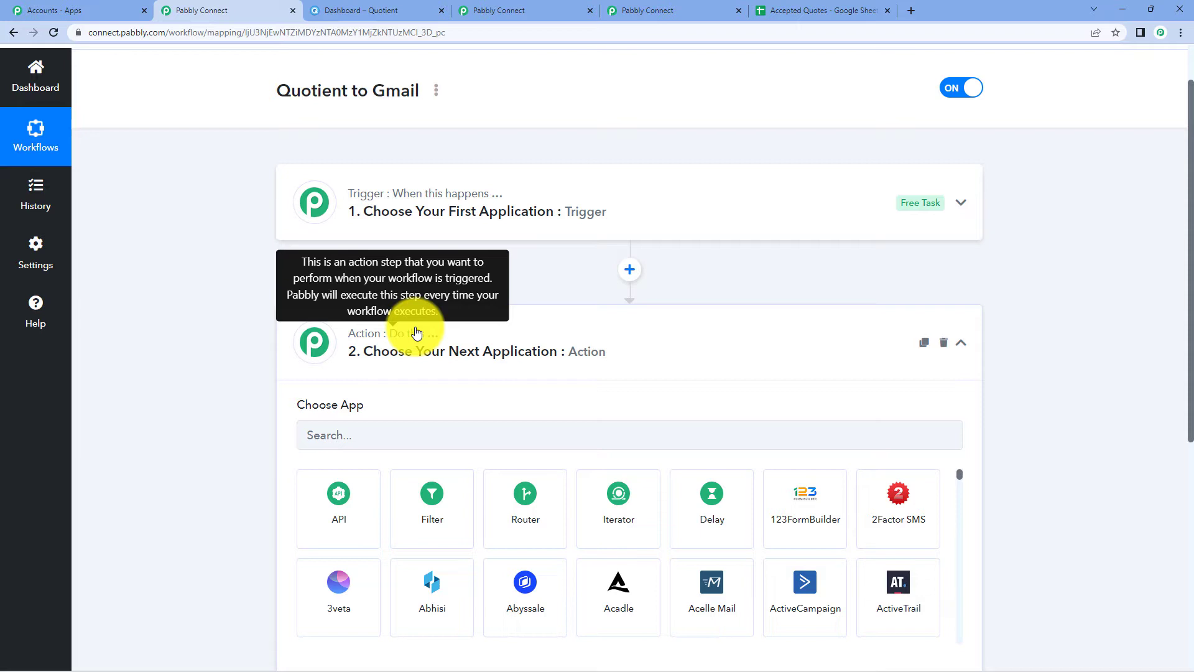
click(380, 210)
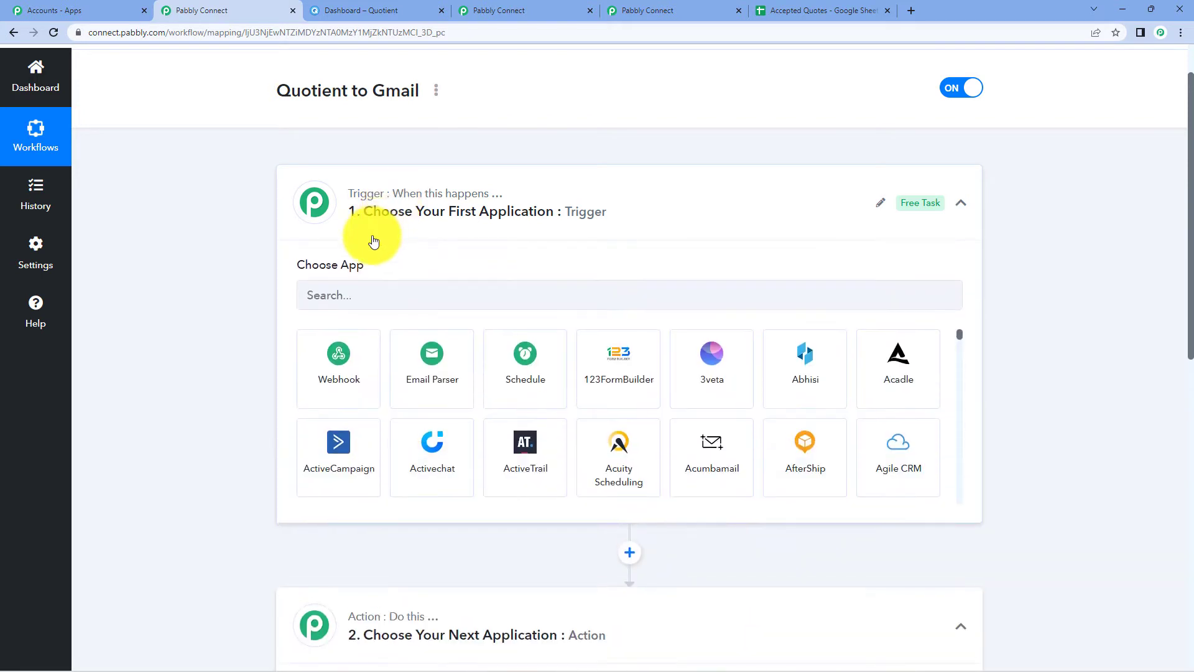
click(361, 288)
text(quot)
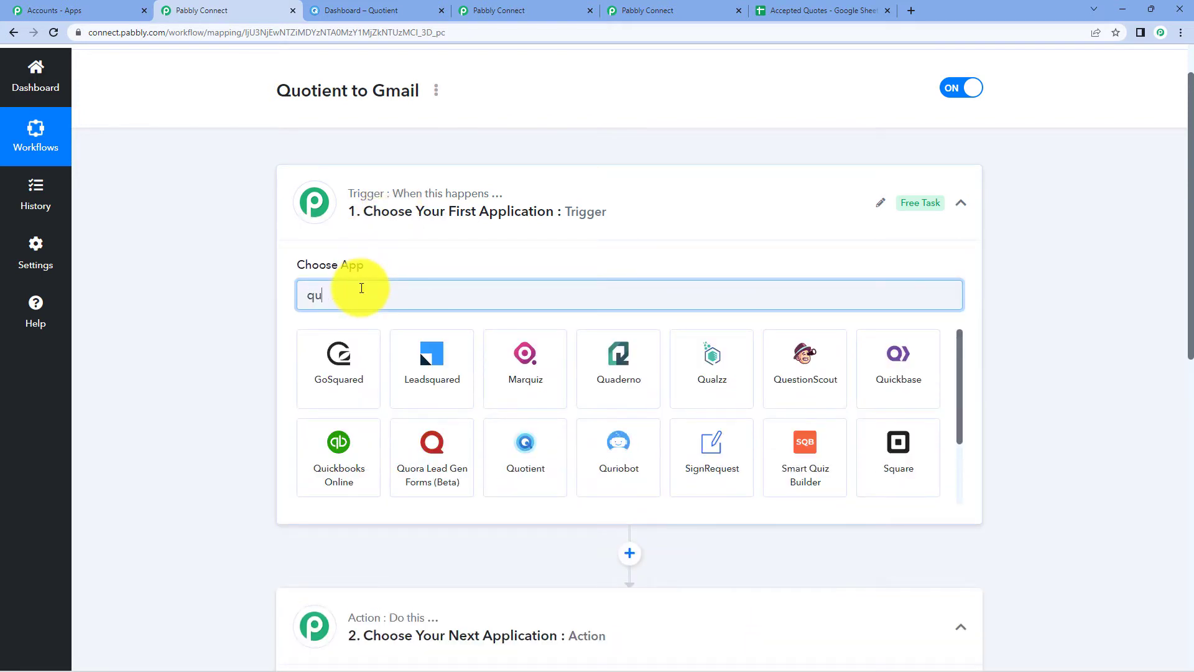
click(353, 377)
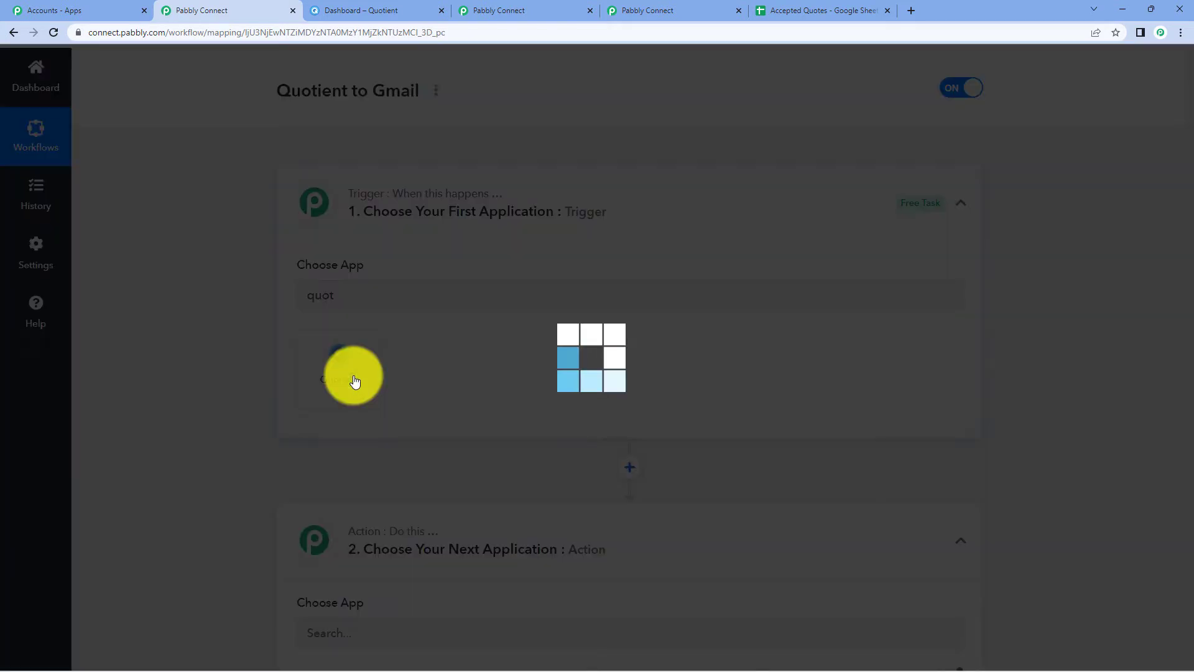
Step: Set the trigger event of the Quotient step to Configure Webhook
scroll(375, 252, down, 1)
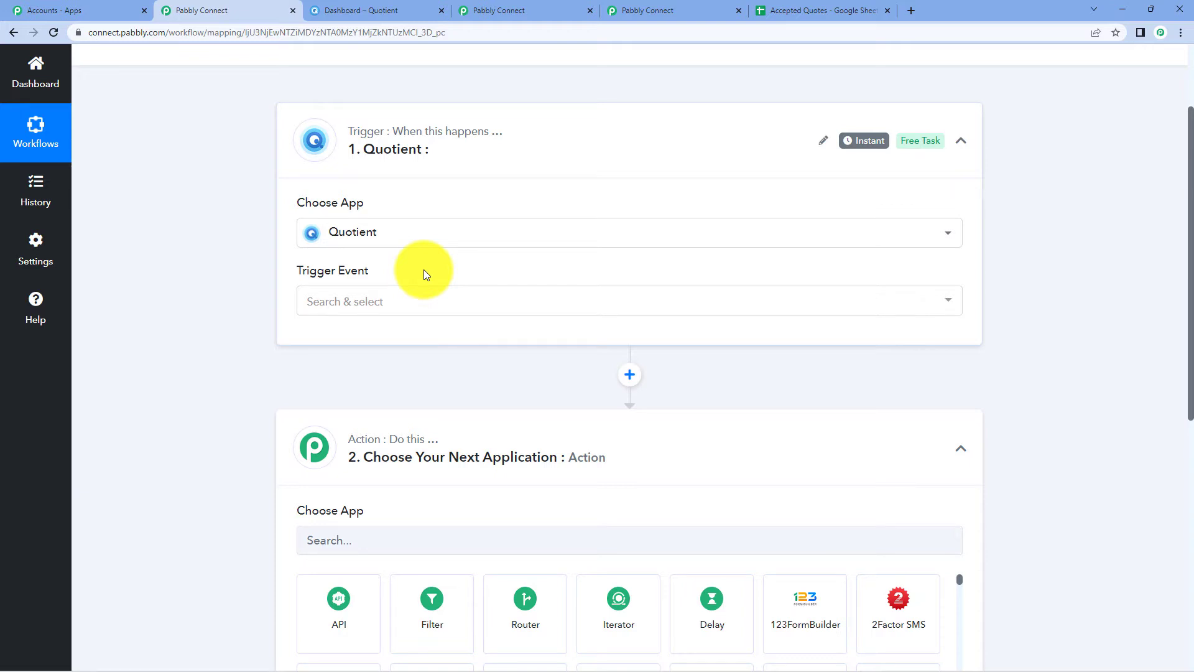
click(408, 316)
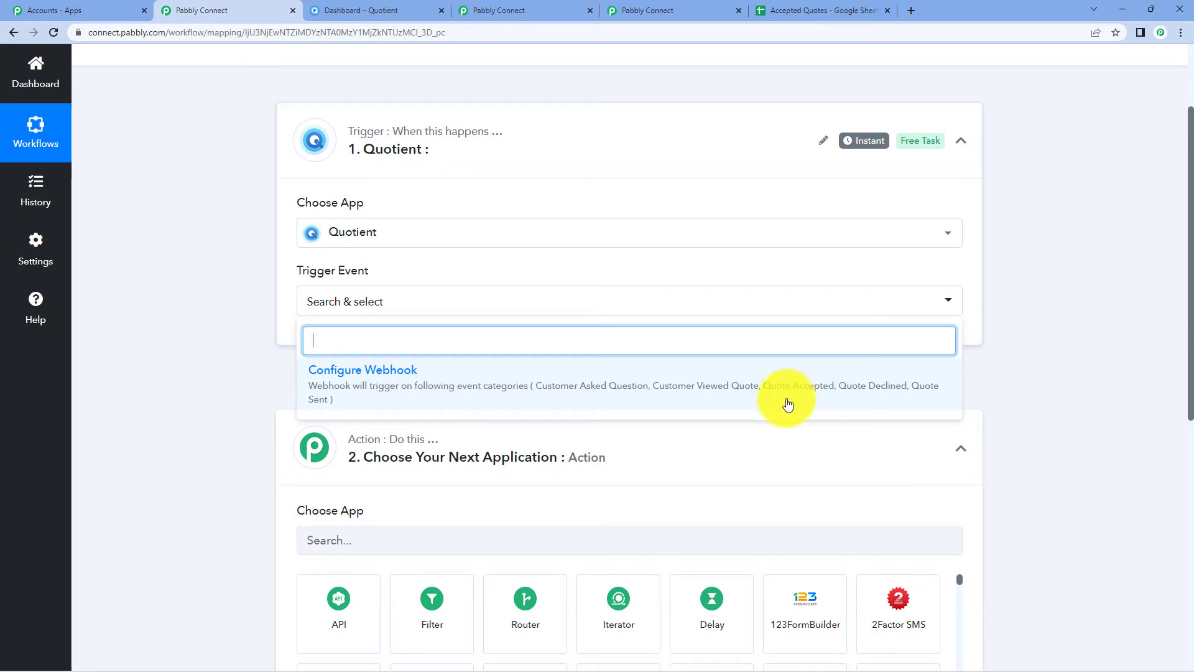
click(341, 386)
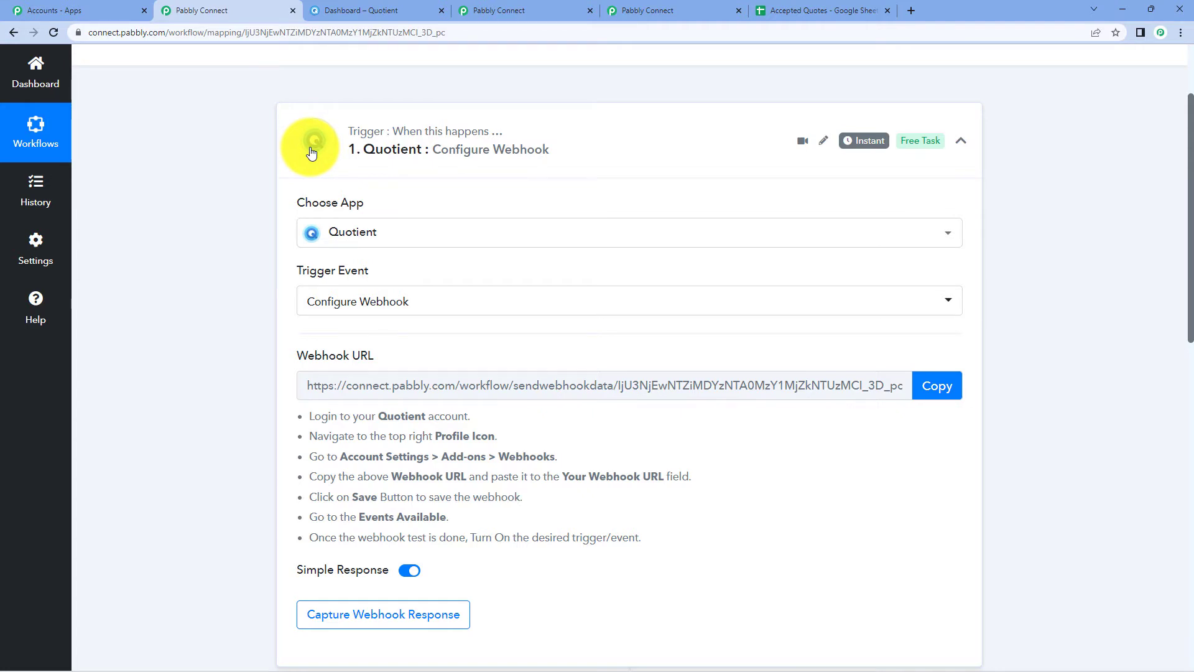
Step: Copy the Quotient trigger's webhook URL and read through the setup instructions below it
click(952, 384)
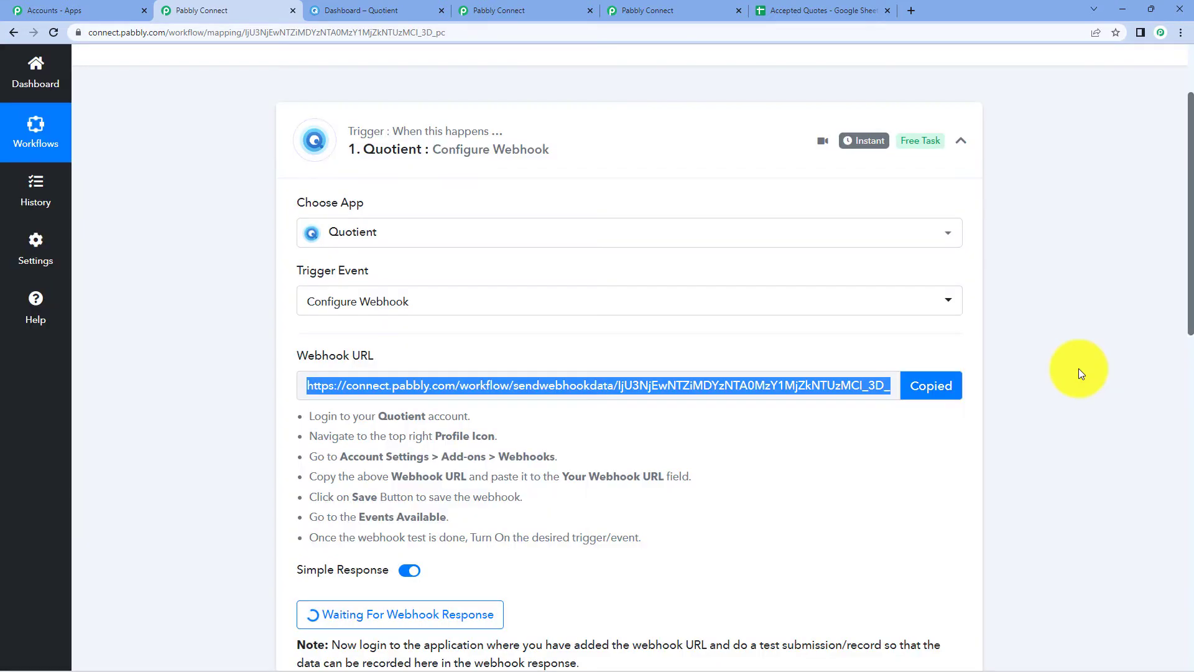
scroll(469, 304, down, 3)
click(308, 246)
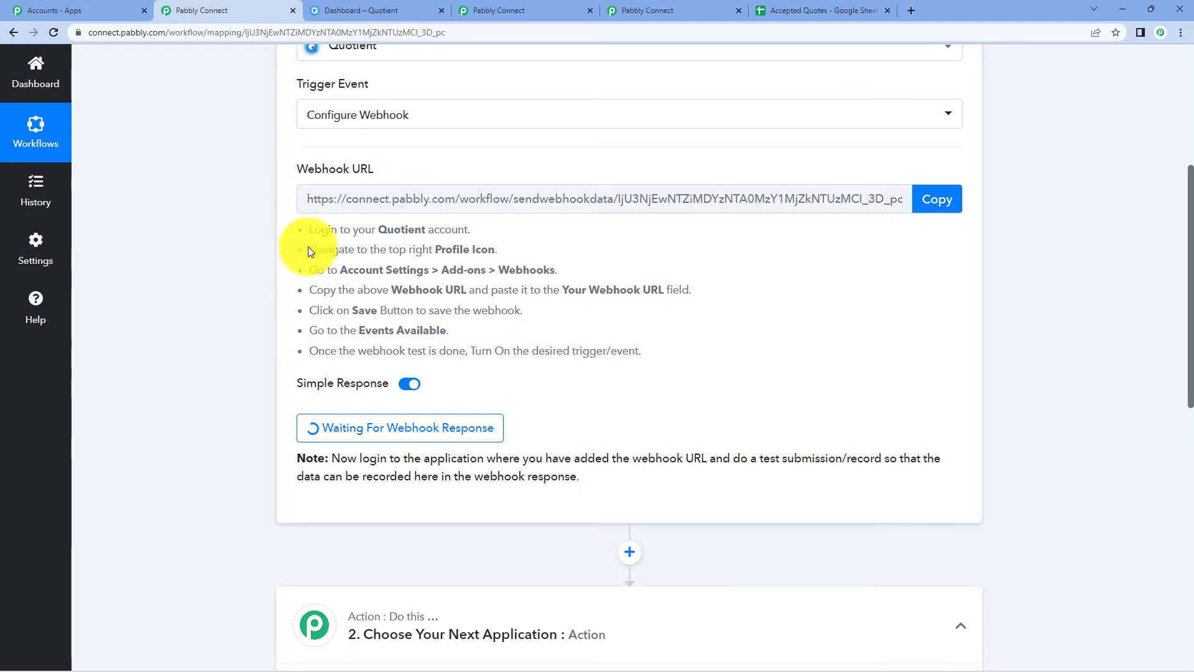
drag(308, 251, 685, 357)
click(767, 342)
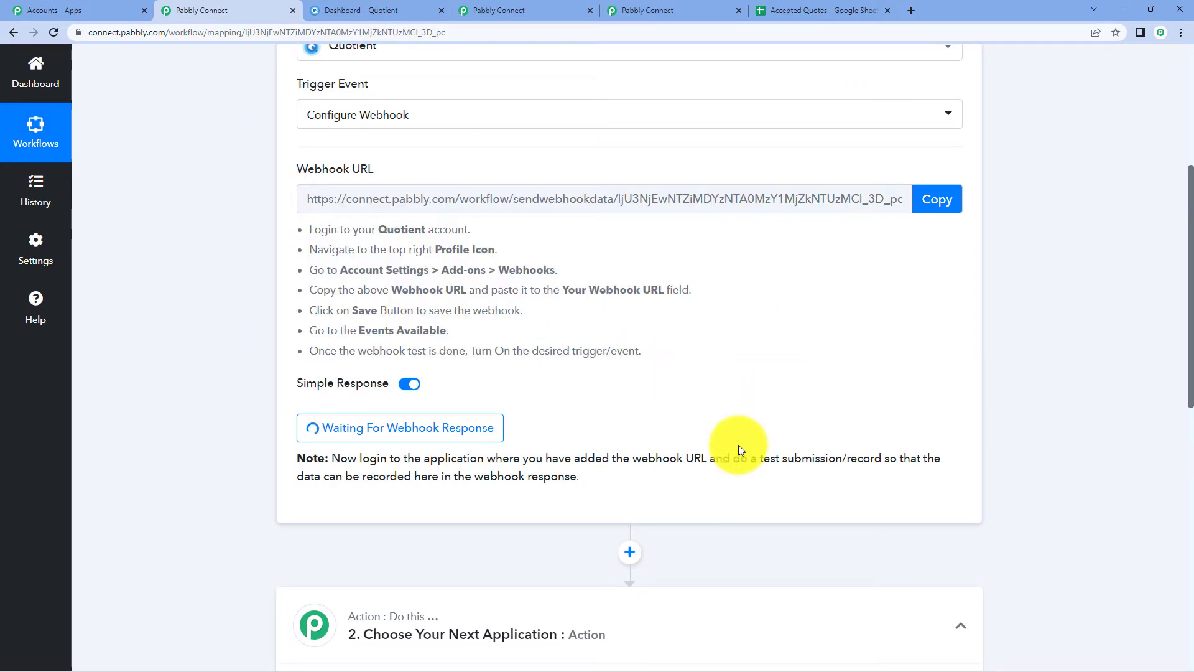
Step: Switch to Quotient and open the Webhooks add-on from the account settings
click(348, 10)
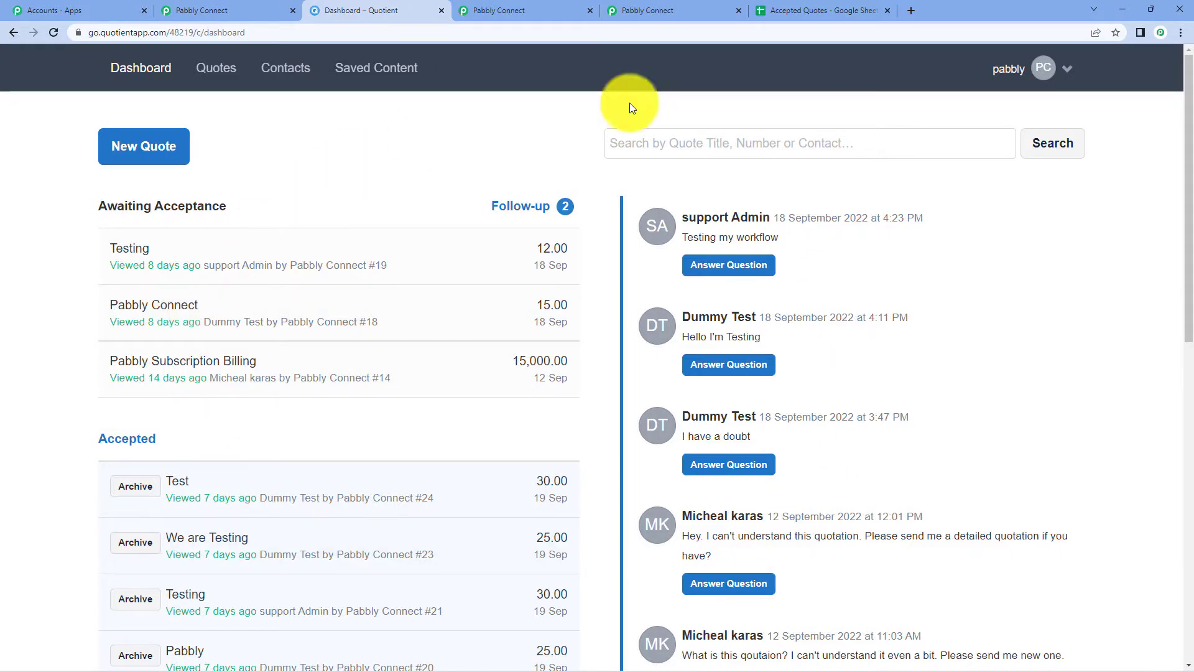
click(1055, 79)
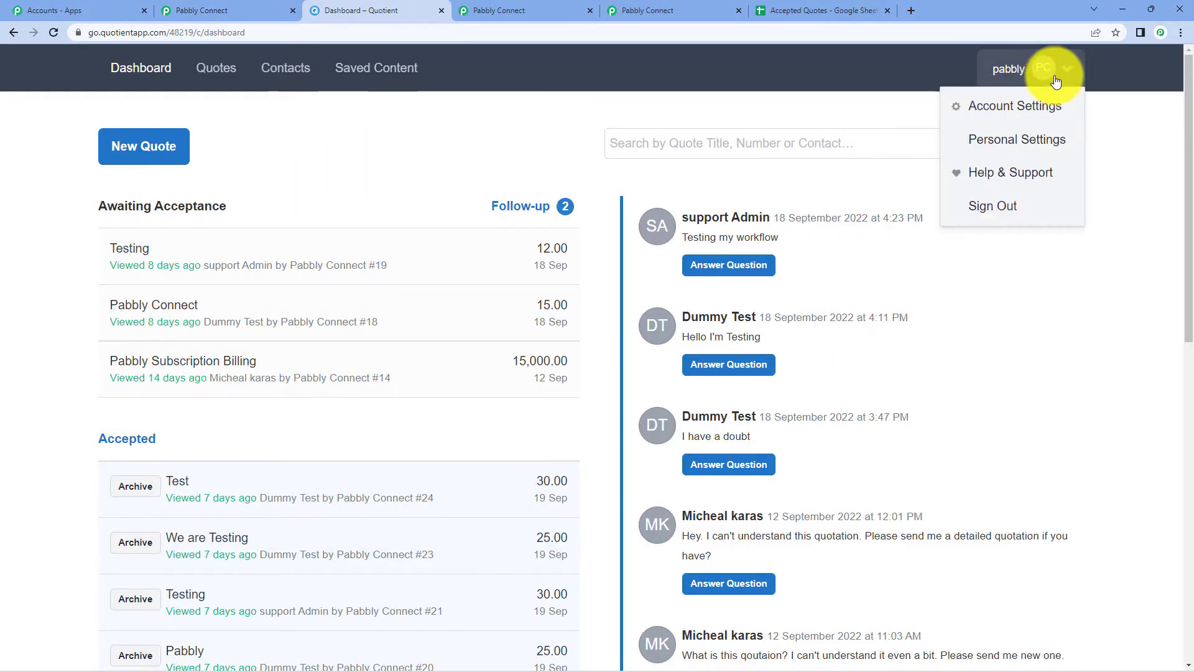
click(1016, 110)
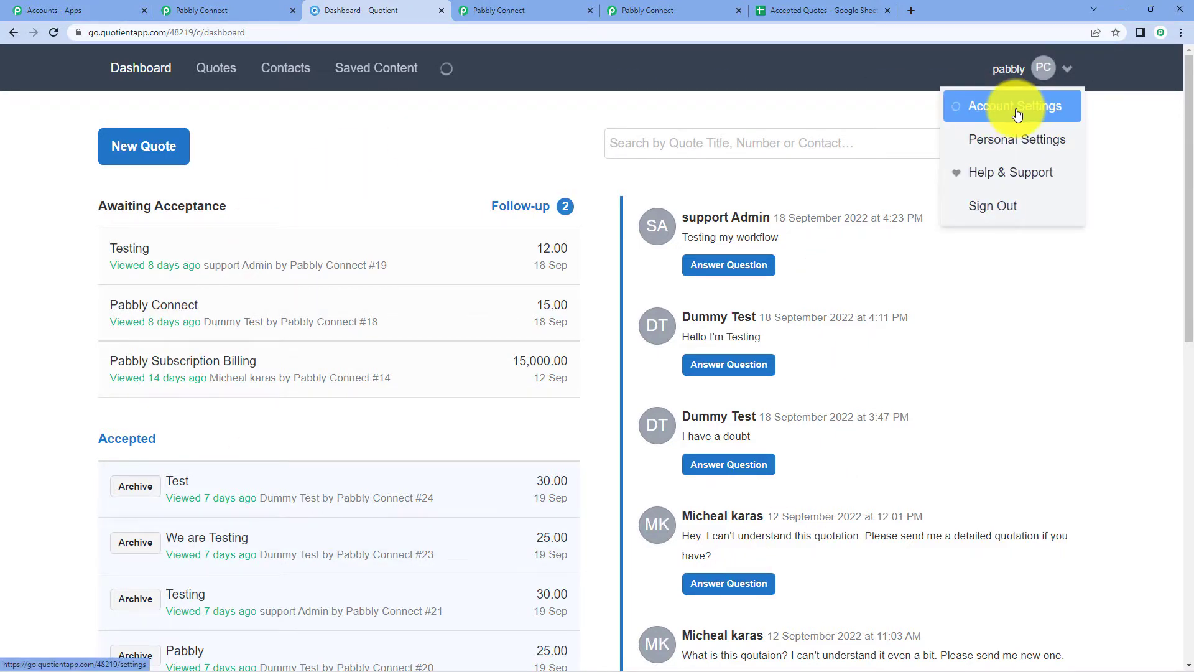
scroll(492, 277, down, 7)
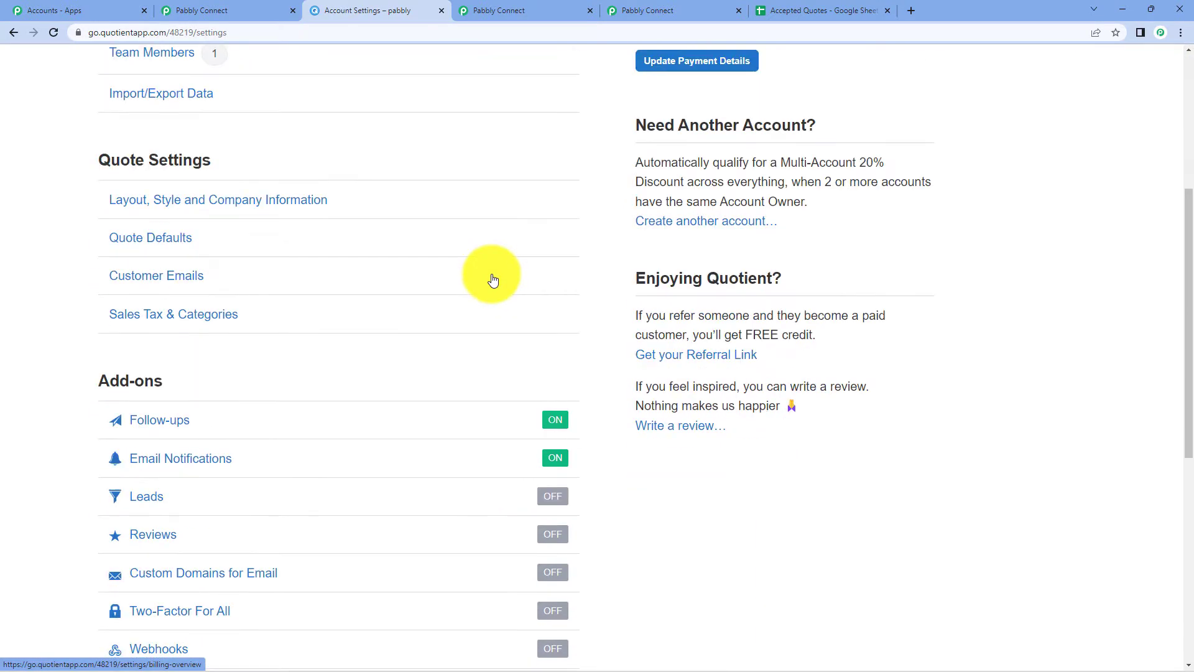
scroll(493, 279, down, 3)
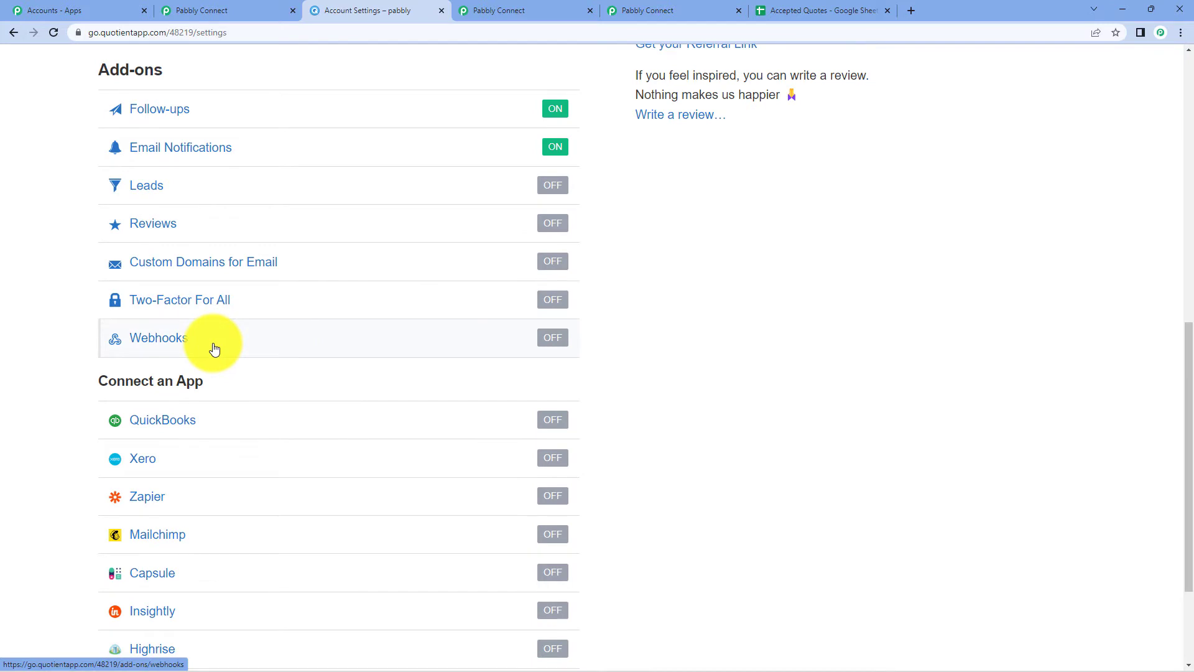
click(171, 349)
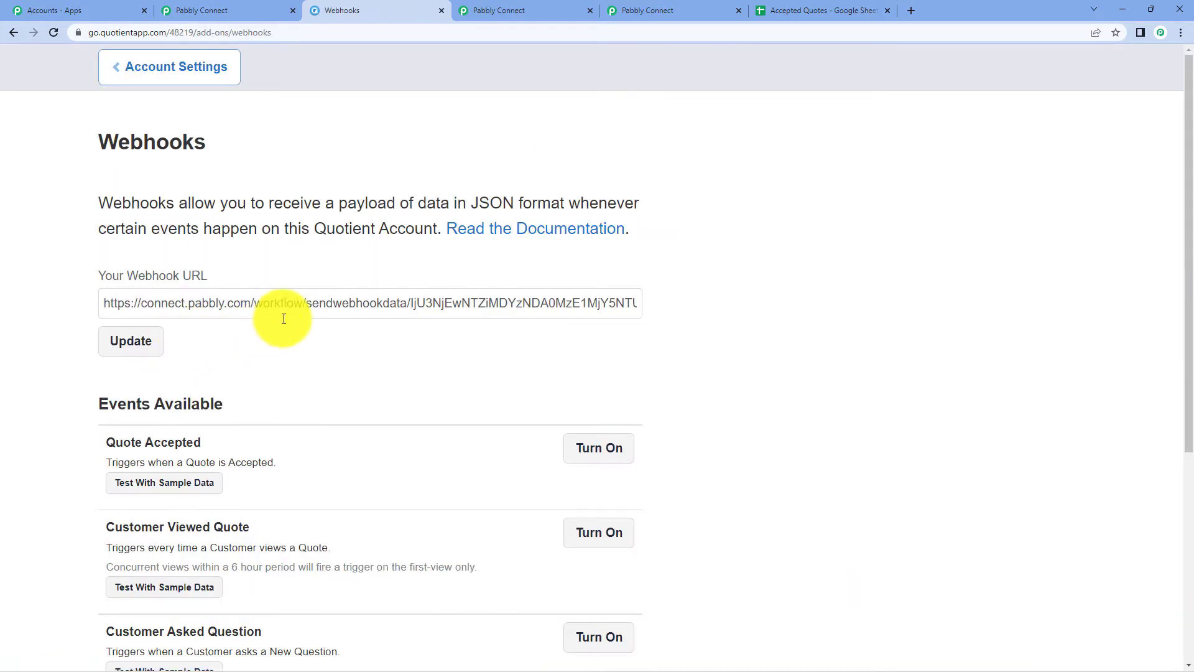
Step: Replace the saved webhook URL in Quotient with the copied Pabbly Connect URL and update it
click(323, 300)
key(ctrl+a)
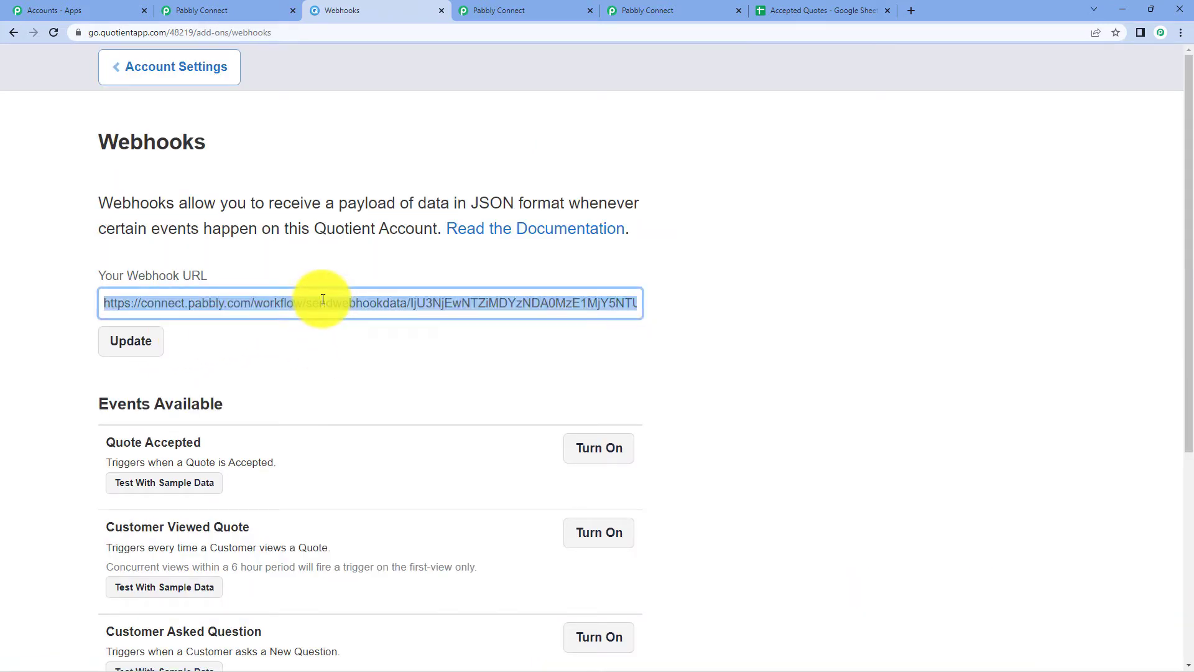
key(BackSpace)
right_click(323, 300)
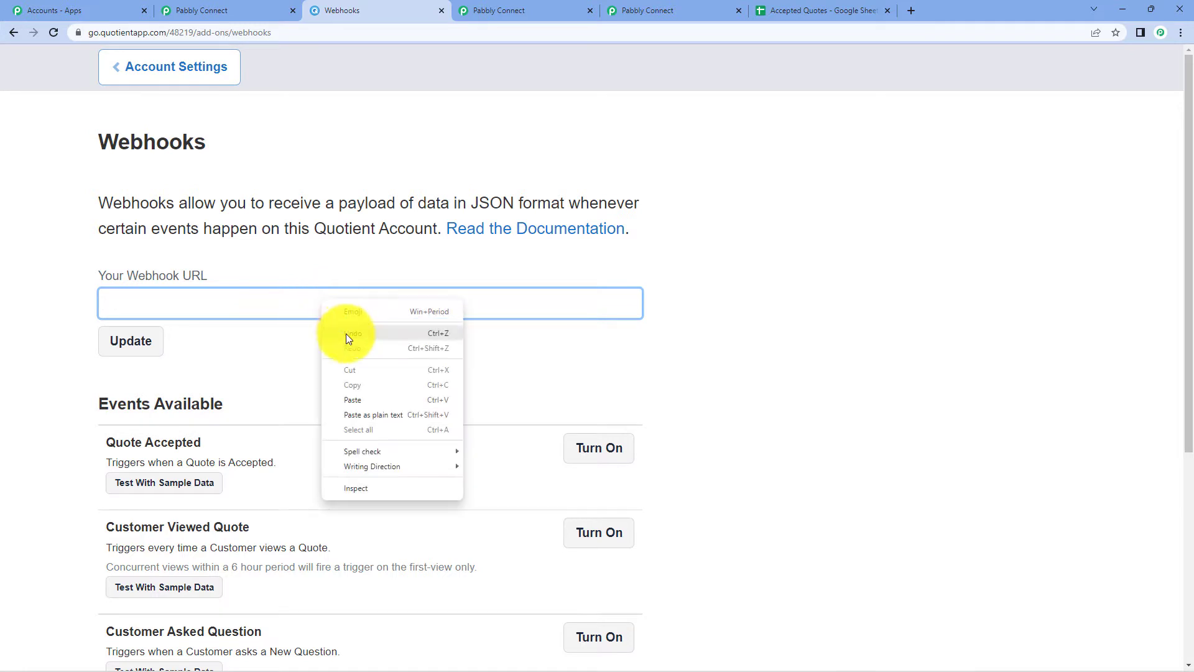
click(366, 400)
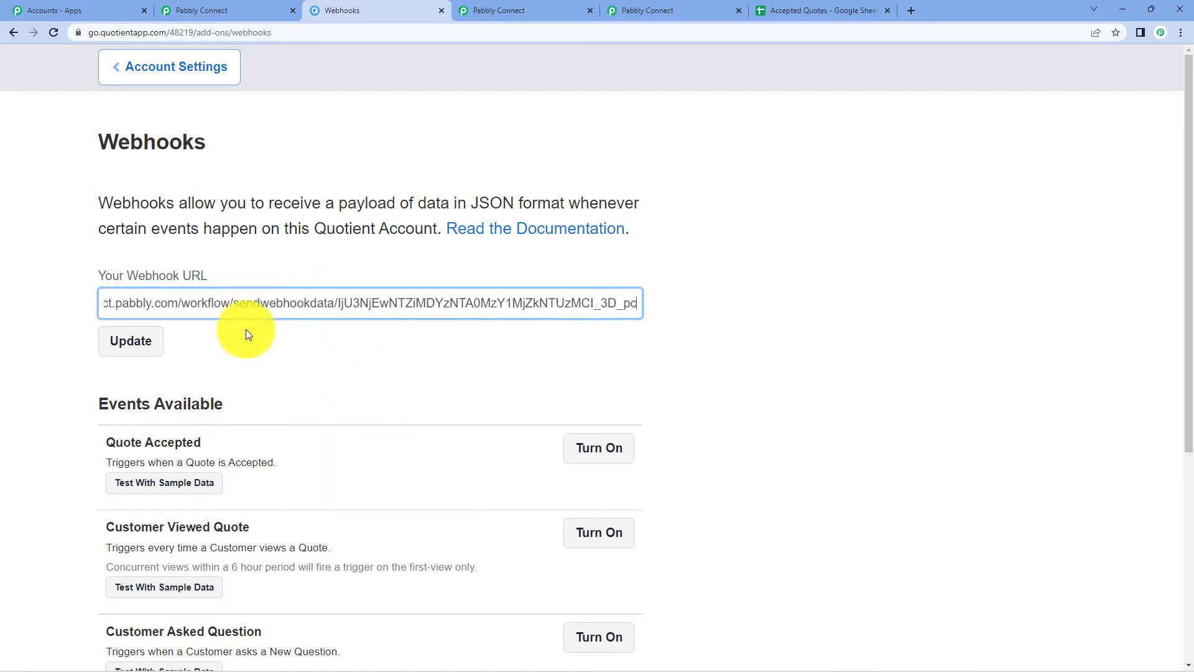
click(149, 354)
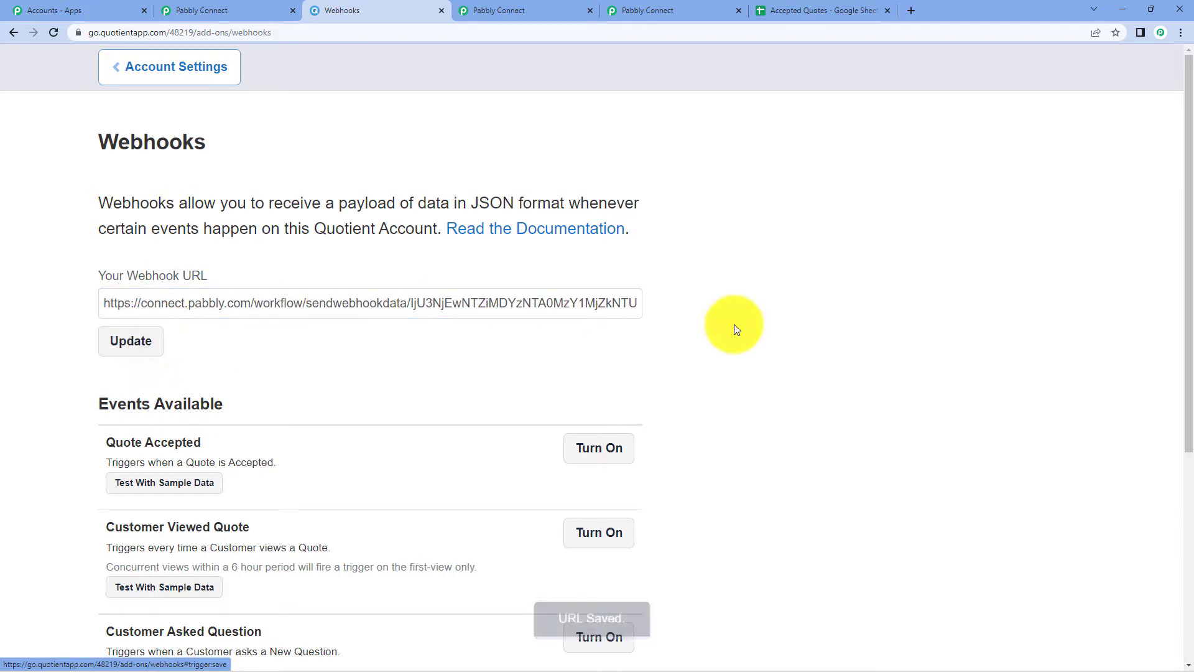
Step: Turn on the Quote Accepted webhook event and confirm it
scroll(763, 326, down, 4)
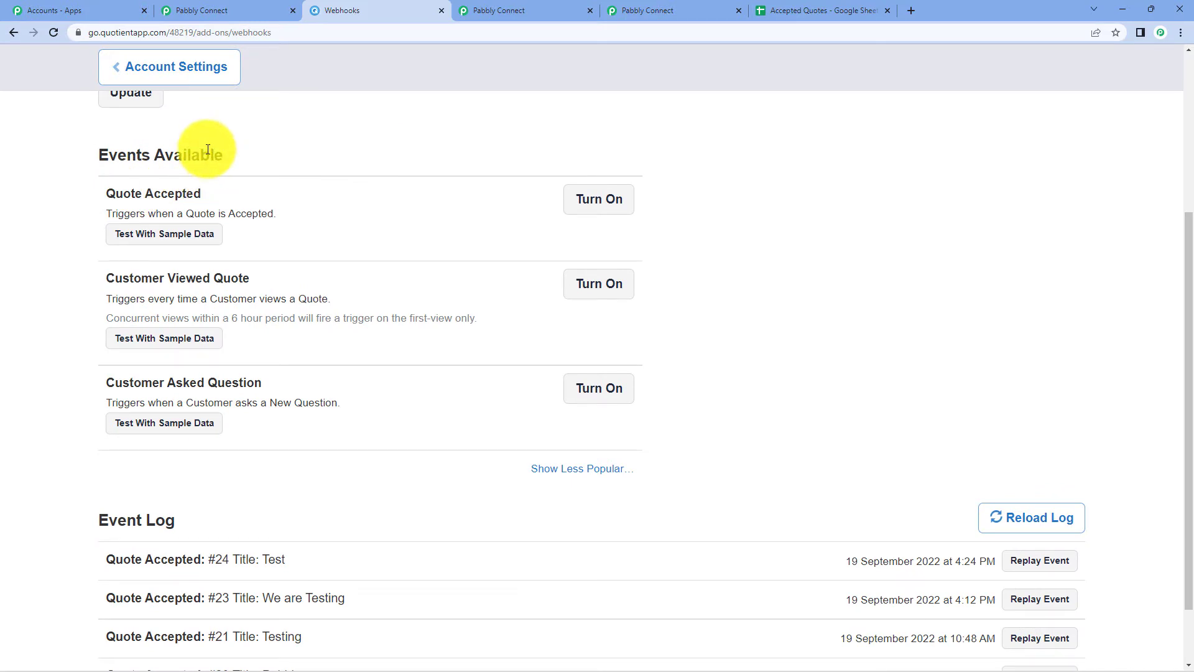
click(585, 201)
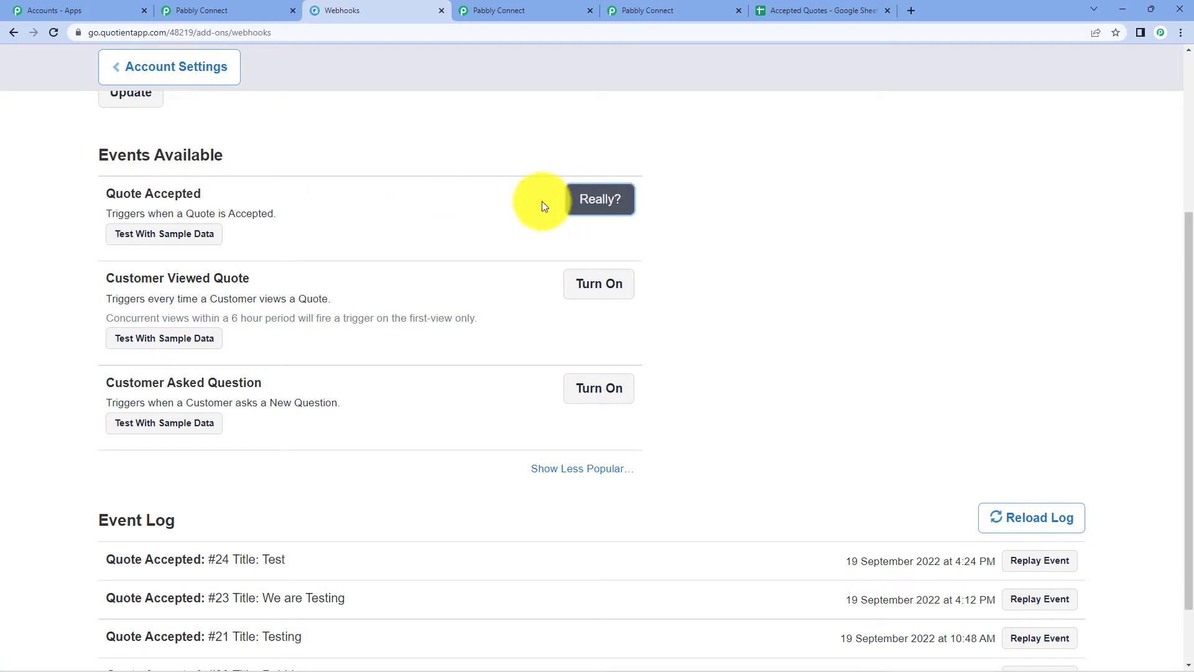
click(580, 202)
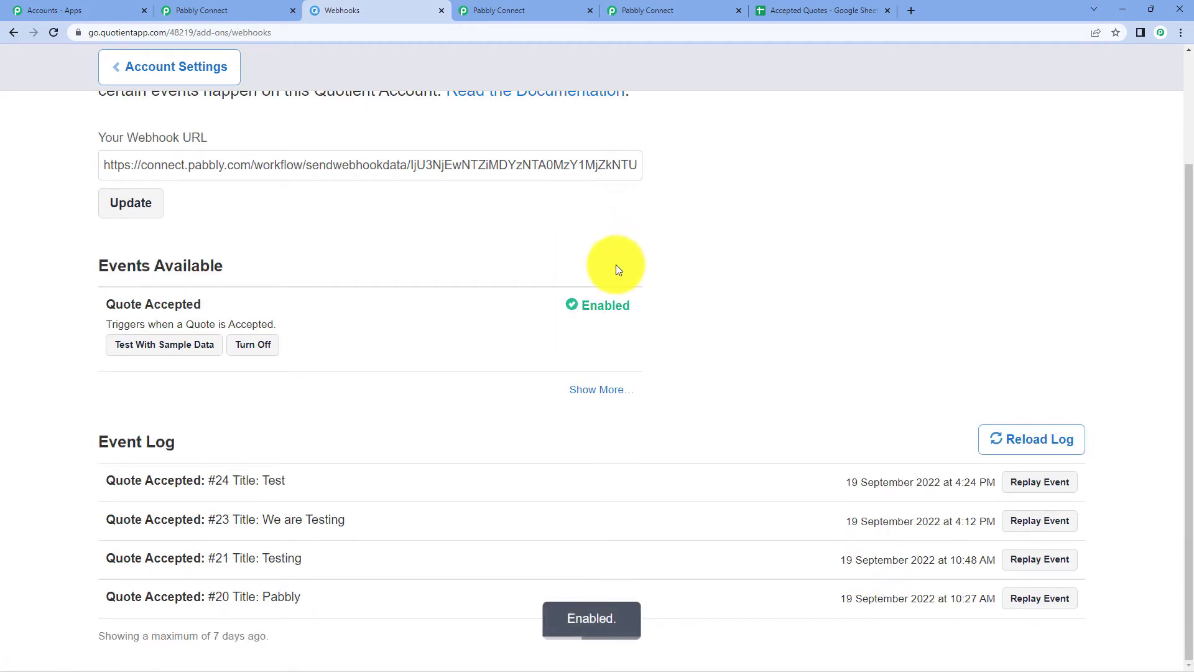
click(199, 10)
click(774, 6)
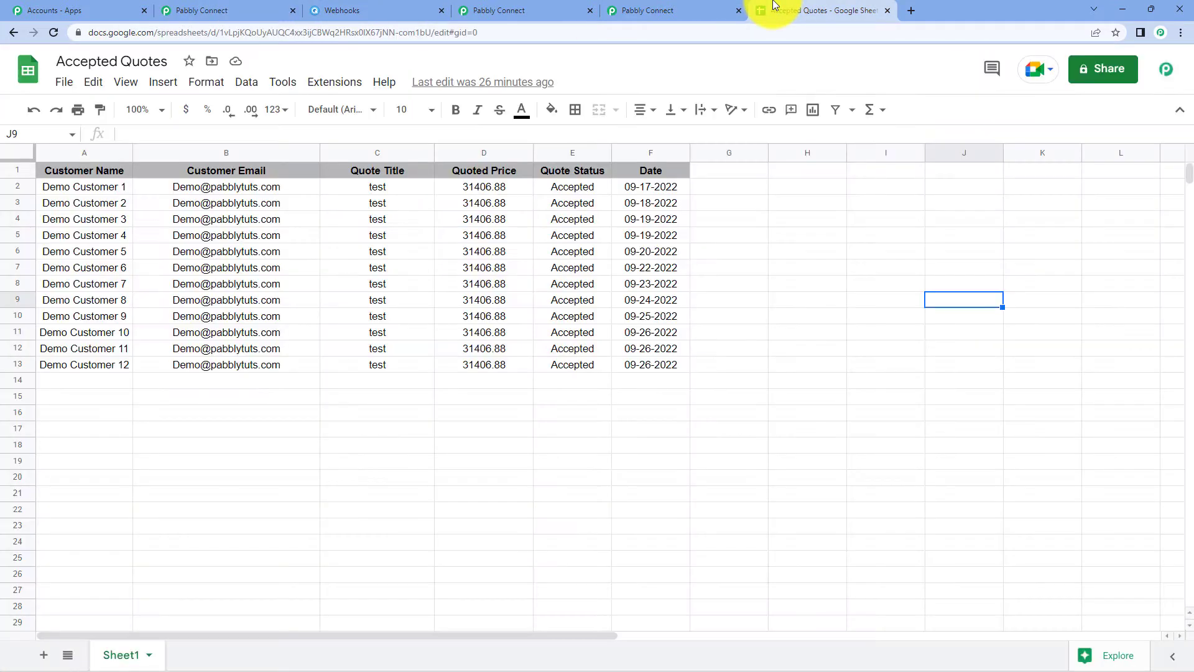
click(653, 6)
click(347, 7)
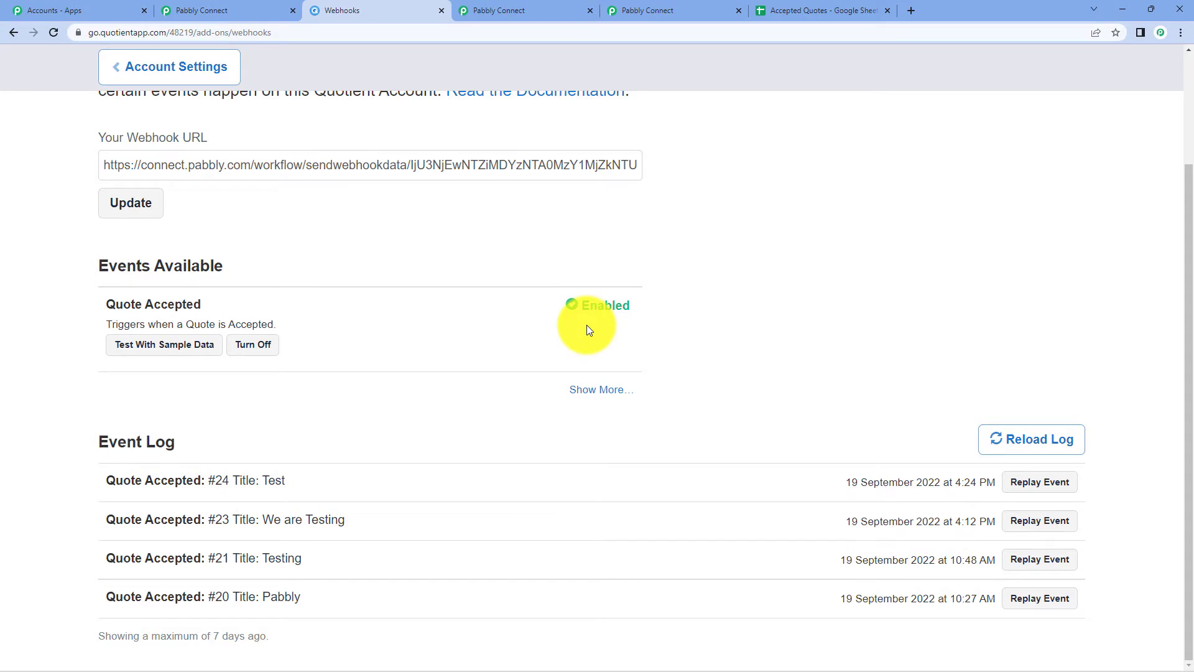
Step: Send a sample-data test for the Quote Accepted webhook event from Quotient and review the payload sent
click(246, 9)
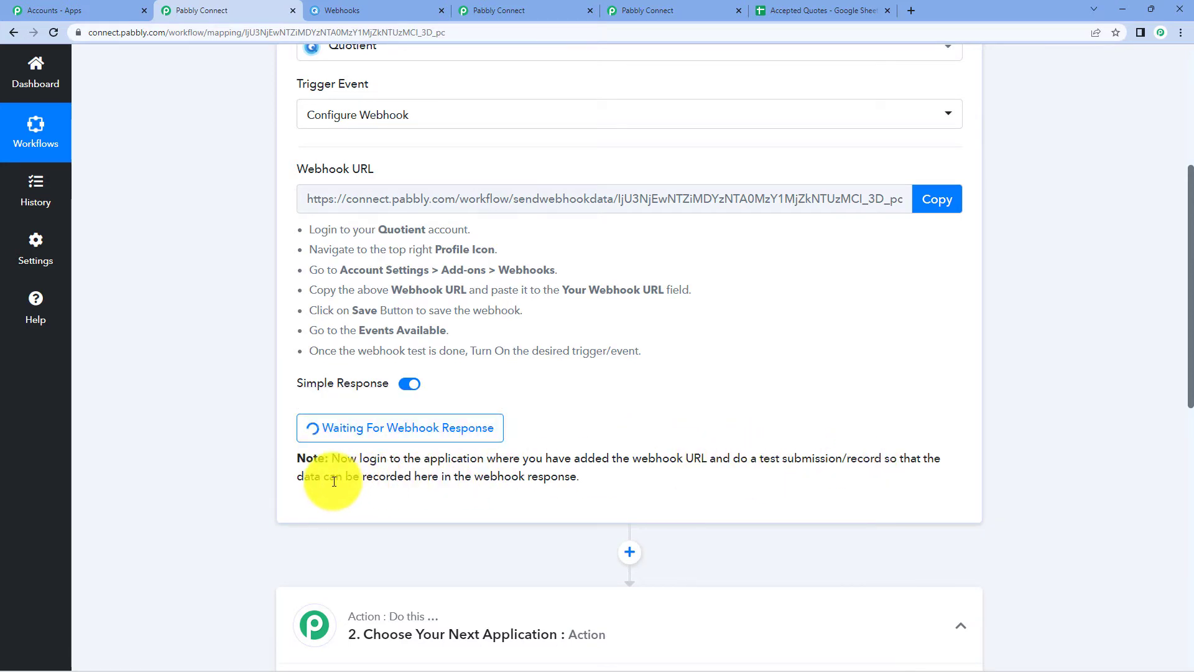
click(377, 8)
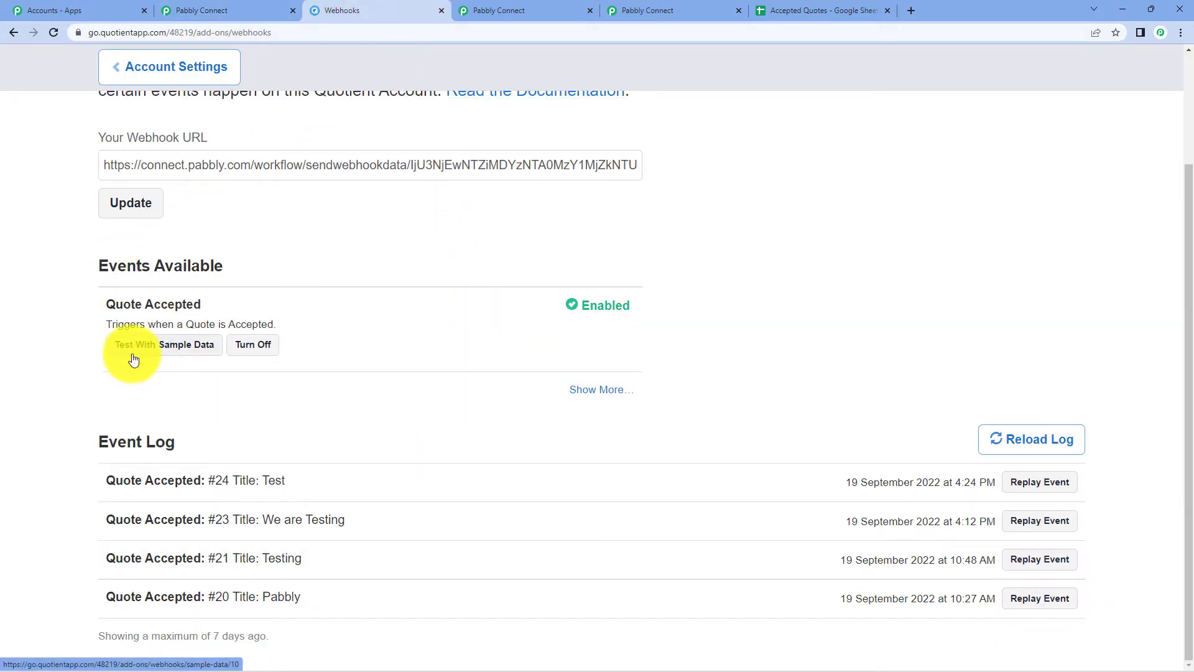
click(185, 347)
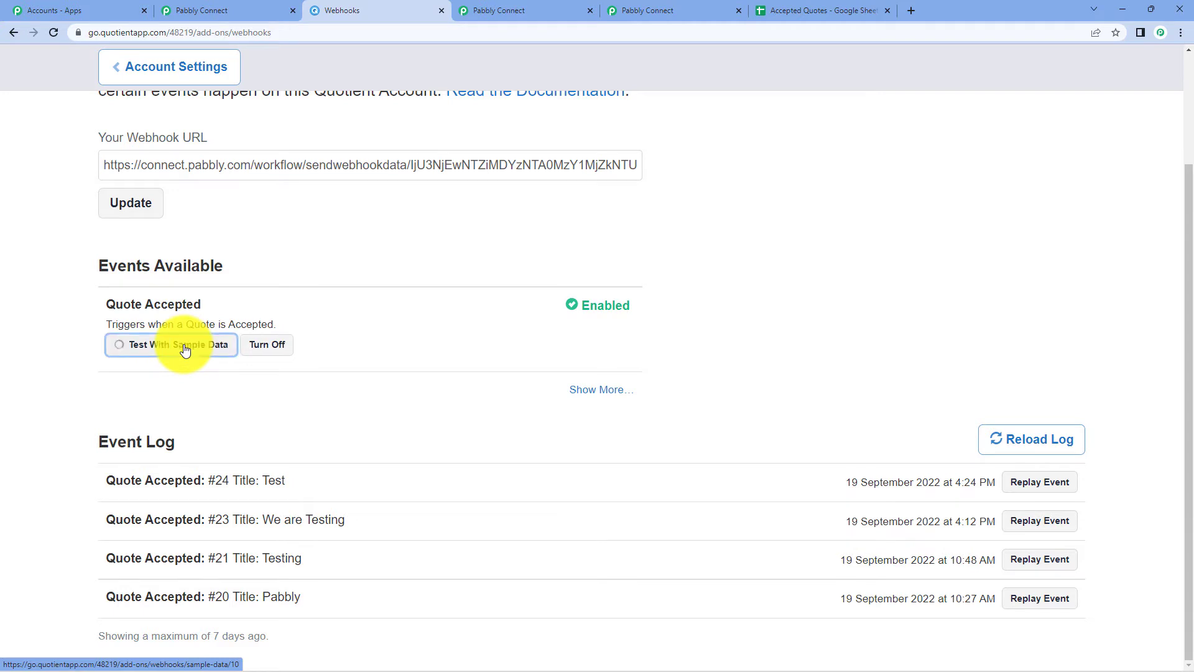
scroll(463, 272, up, 1)
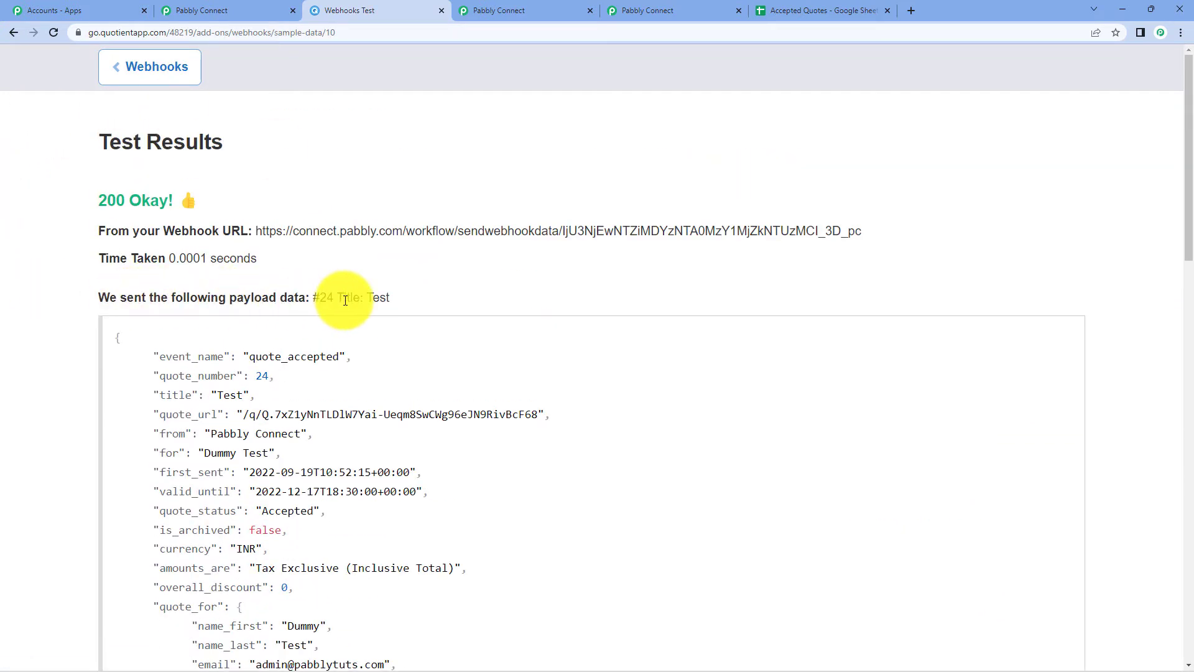
scroll(477, 312, down, 2)
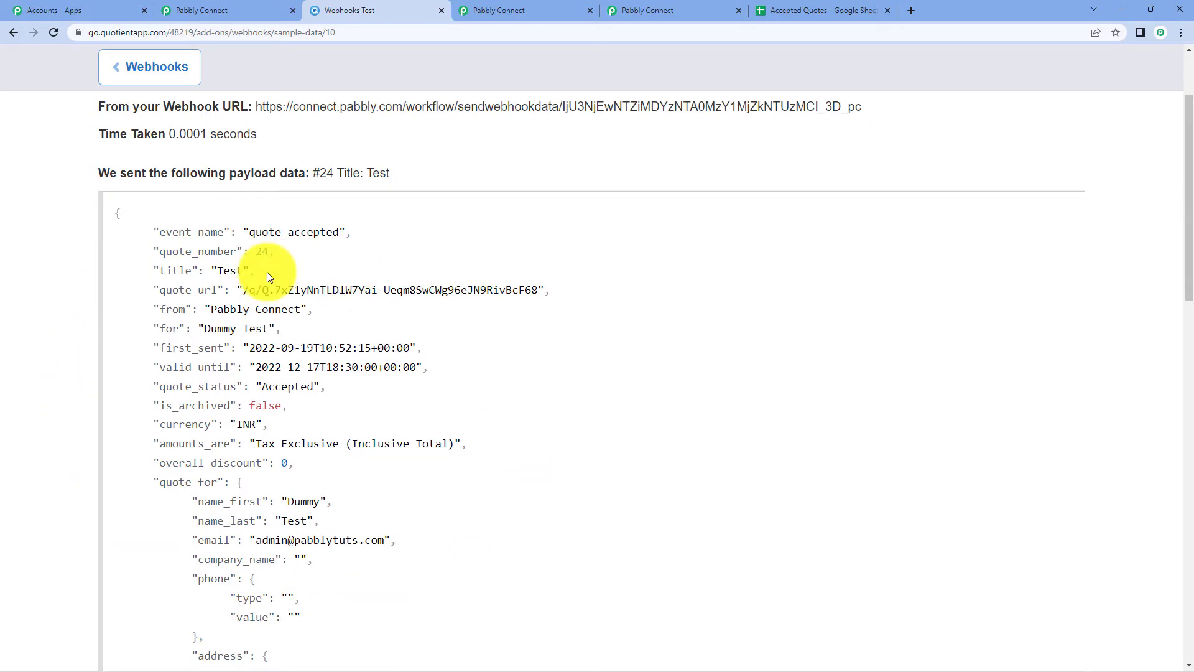
Step: Switch to Pabbly Connect and examine the quote fields captured in the Quotient trigger's webhook response
click(242, 10)
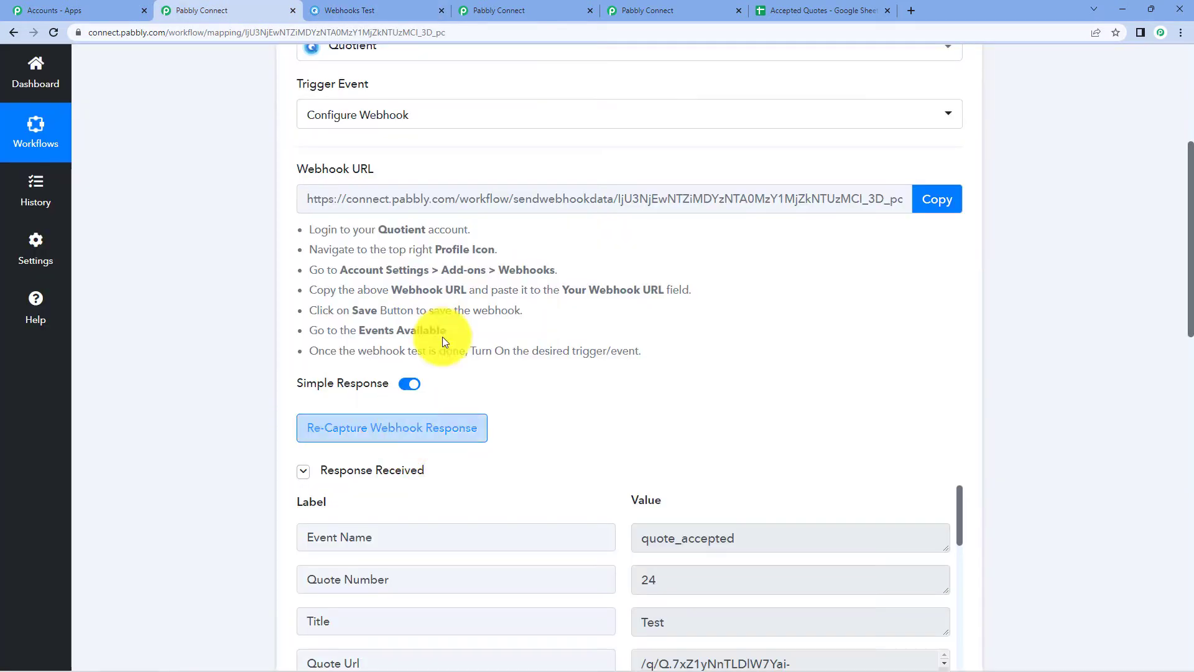
scroll(584, 173, down, 6)
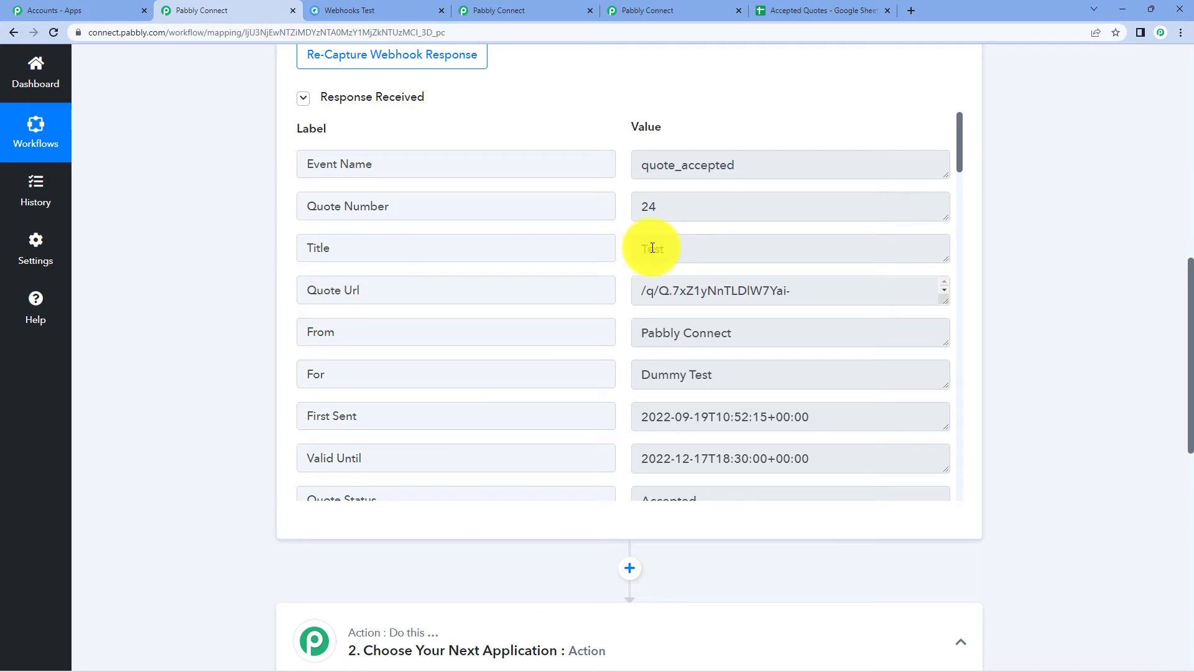
scroll(701, 313, down, 1)
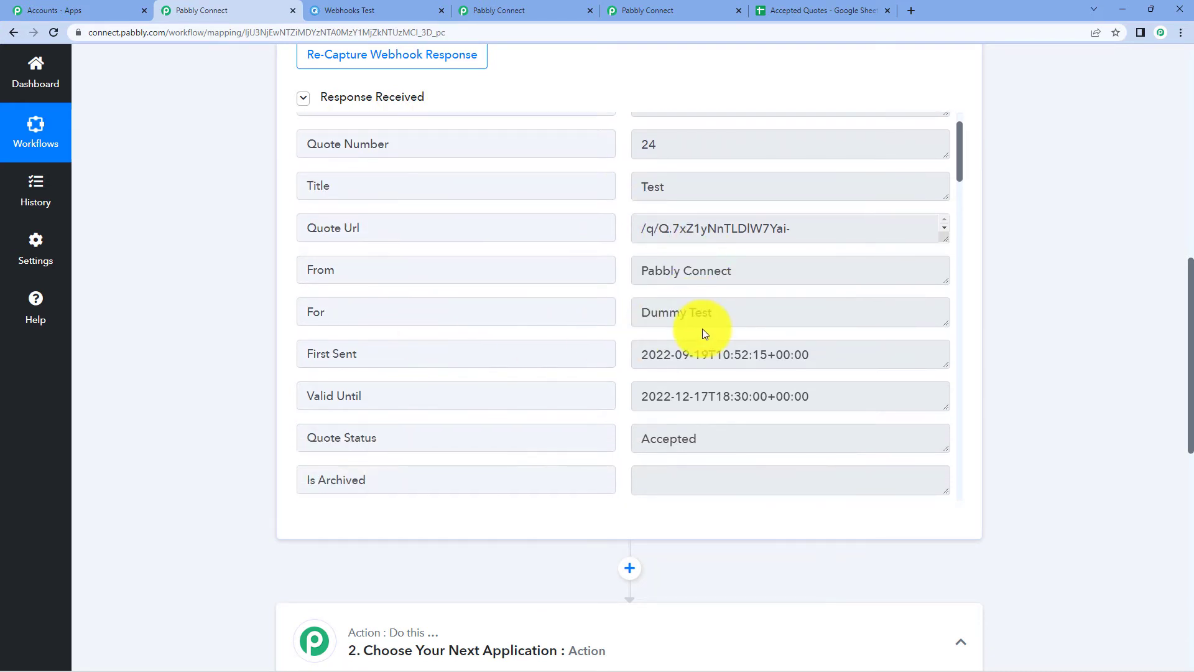
scroll(721, 321, down, 5)
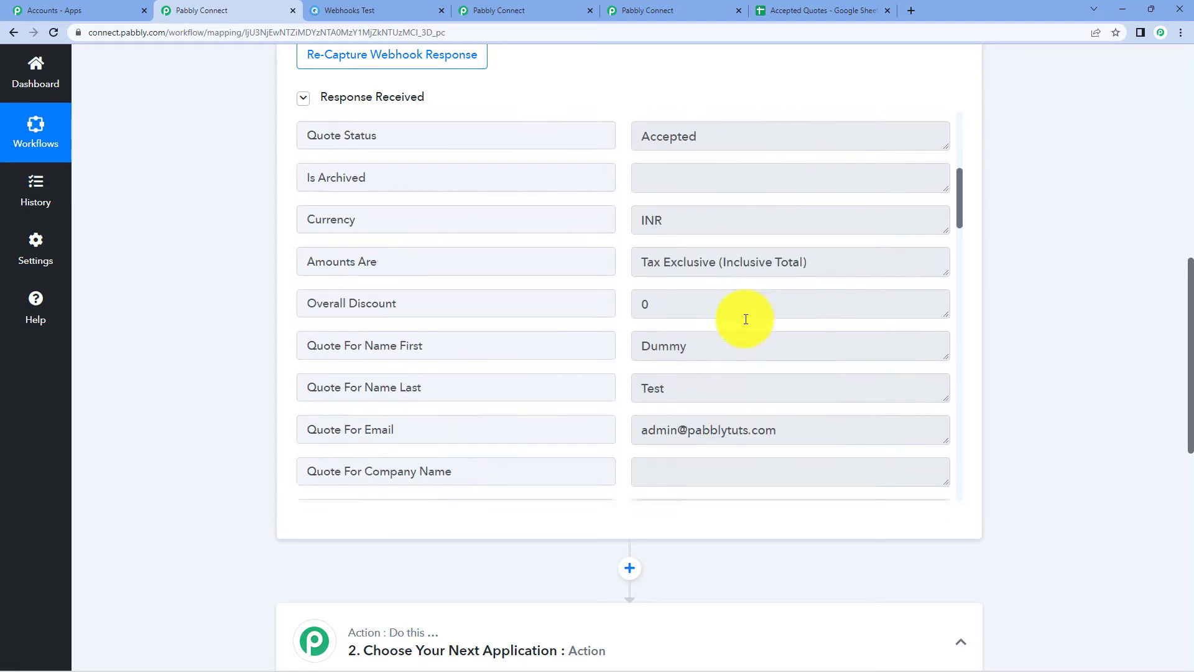
scroll(746, 319, down, 10)
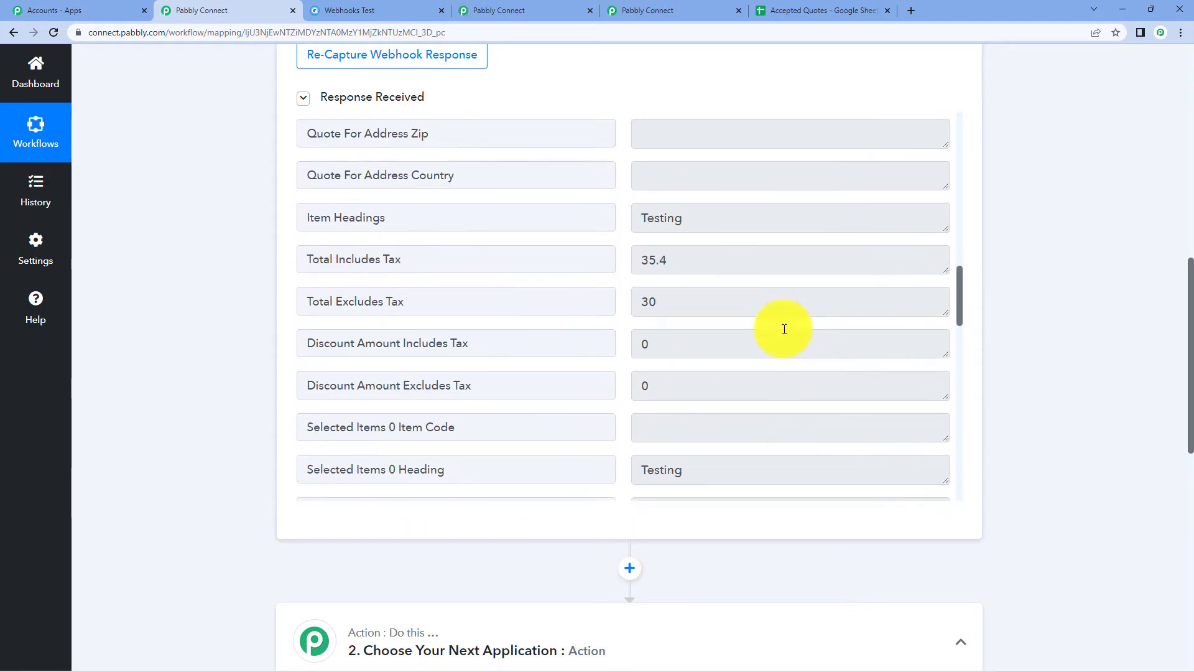
scroll(784, 330, down, 2)
scroll(666, 355, up, 8)
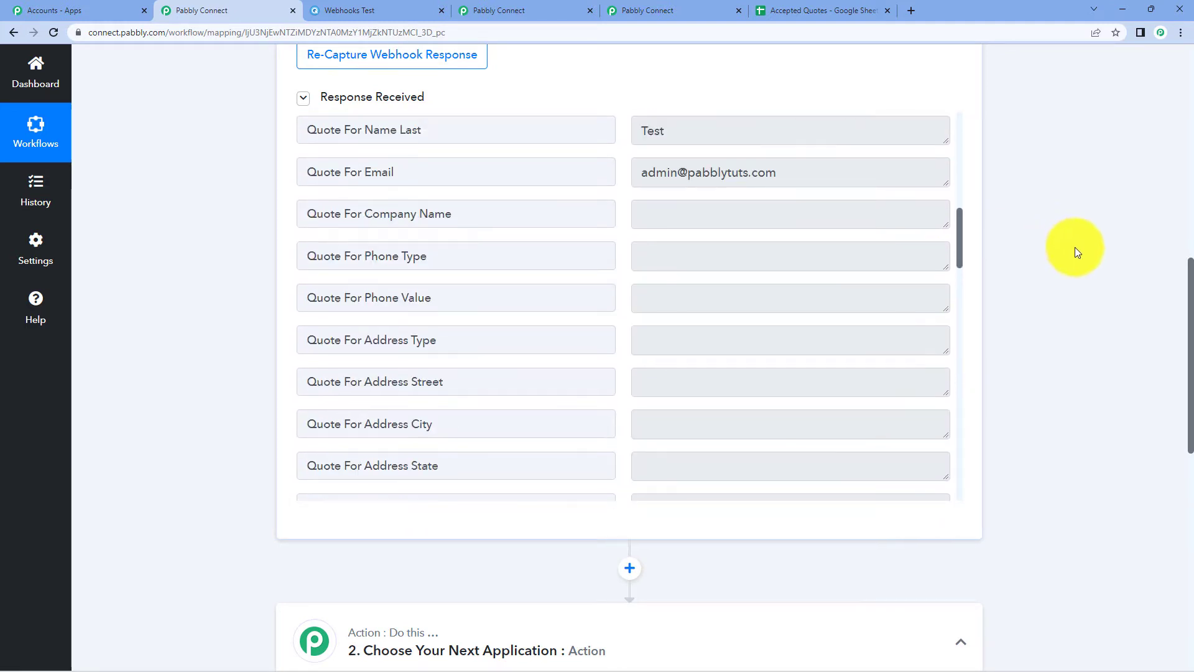
scroll(1080, 274, up, 8)
scroll(1084, 280, down, 3)
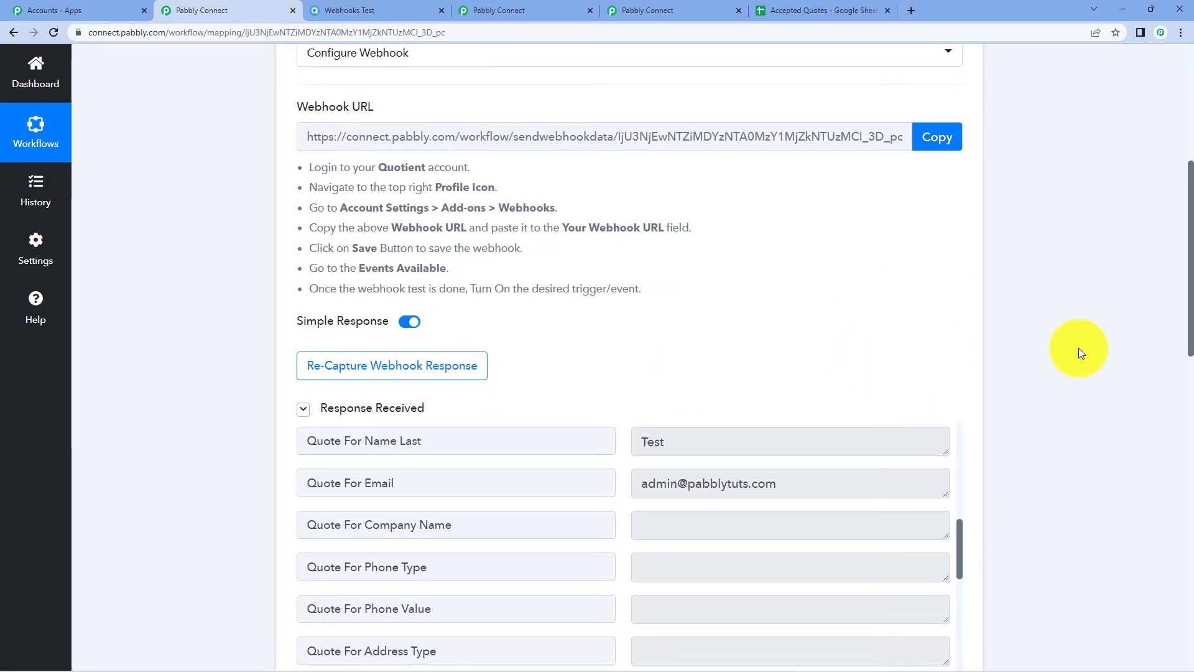
scroll(1069, 337, down, 4)
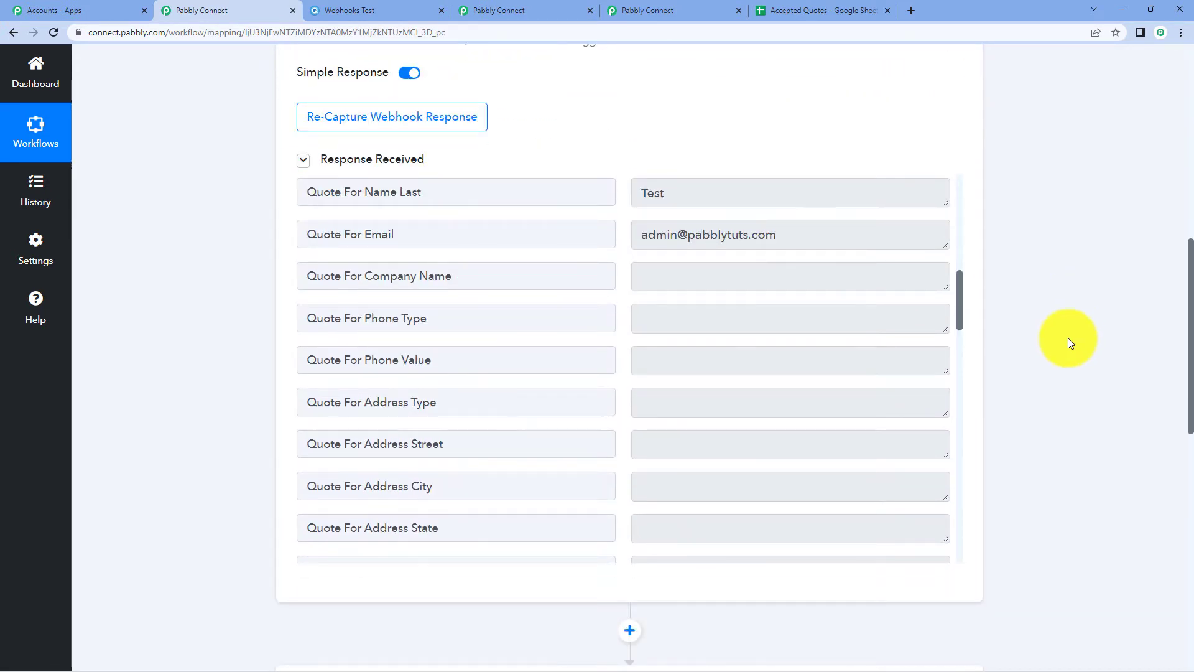
Step: Choose Google Sheets as the workflow's action app with Add New Row as the action event
scroll(1069, 338, down, 9)
click(390, 231)
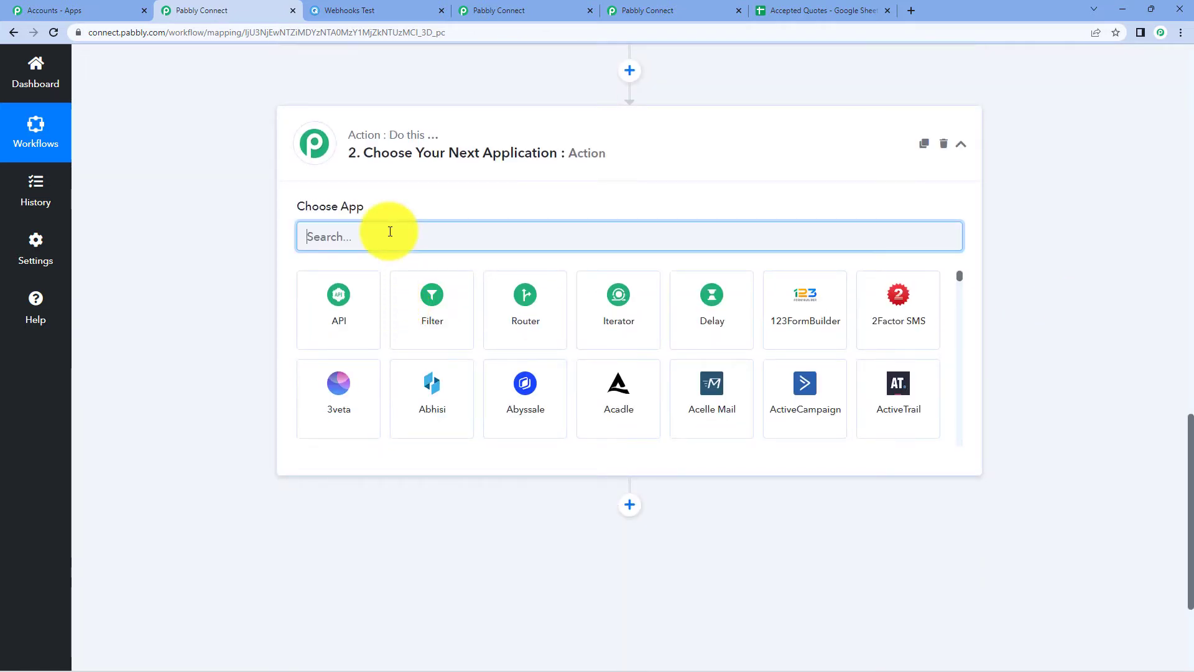
text(goo)
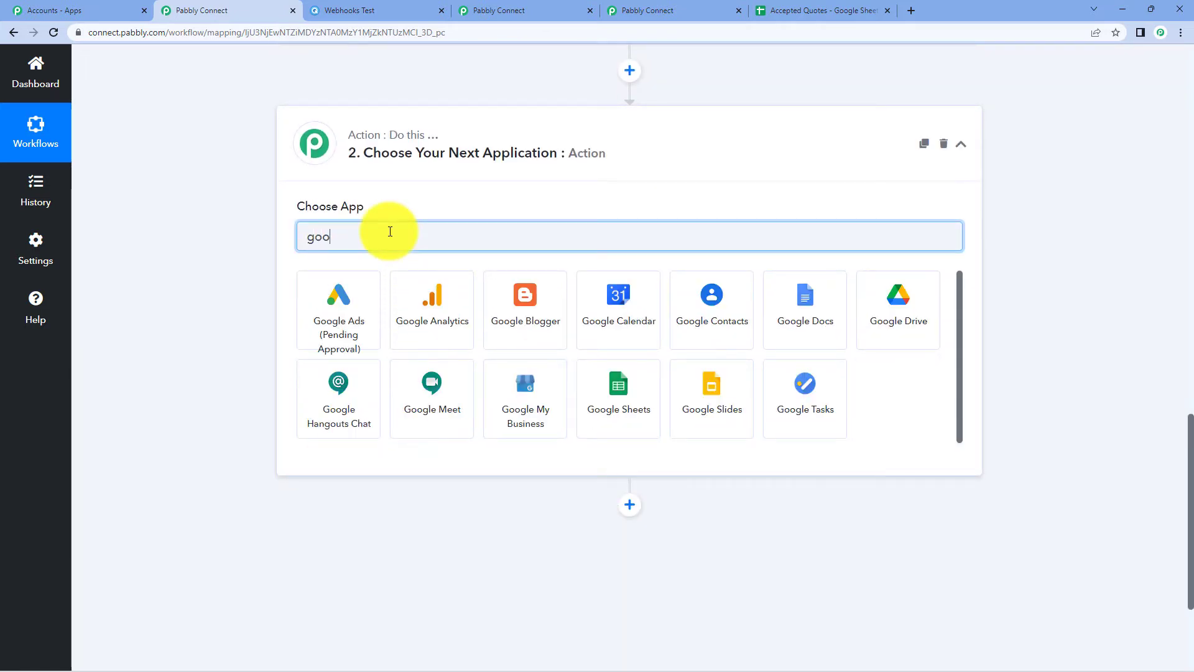
text(gle s)
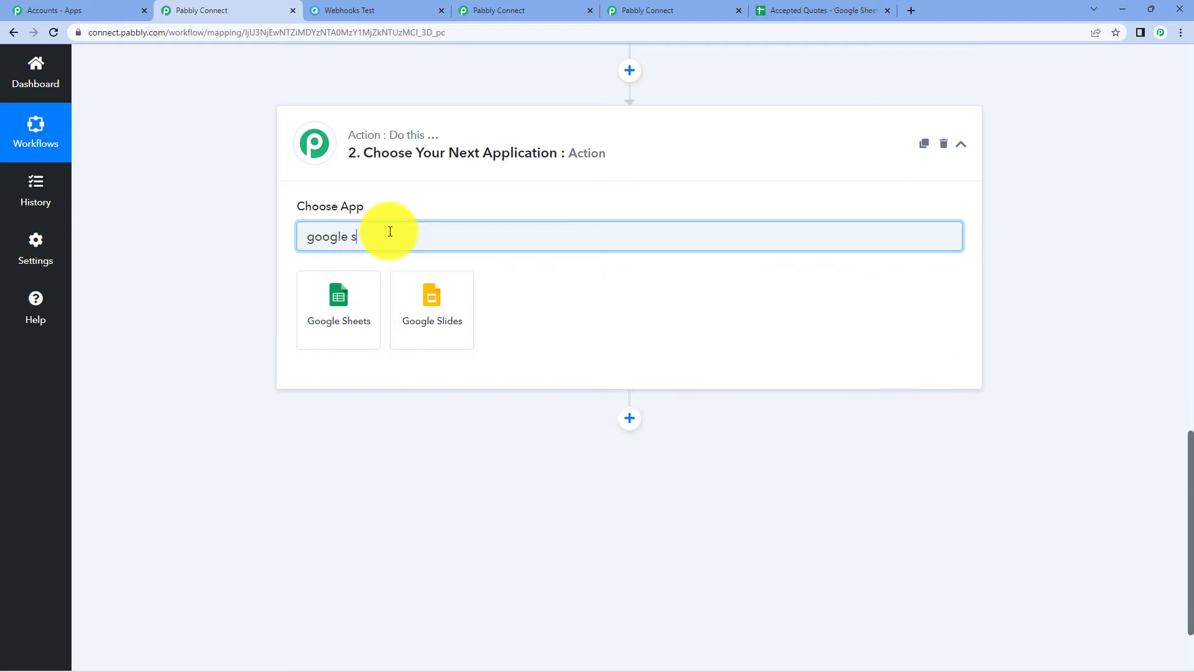
click(302, 349)
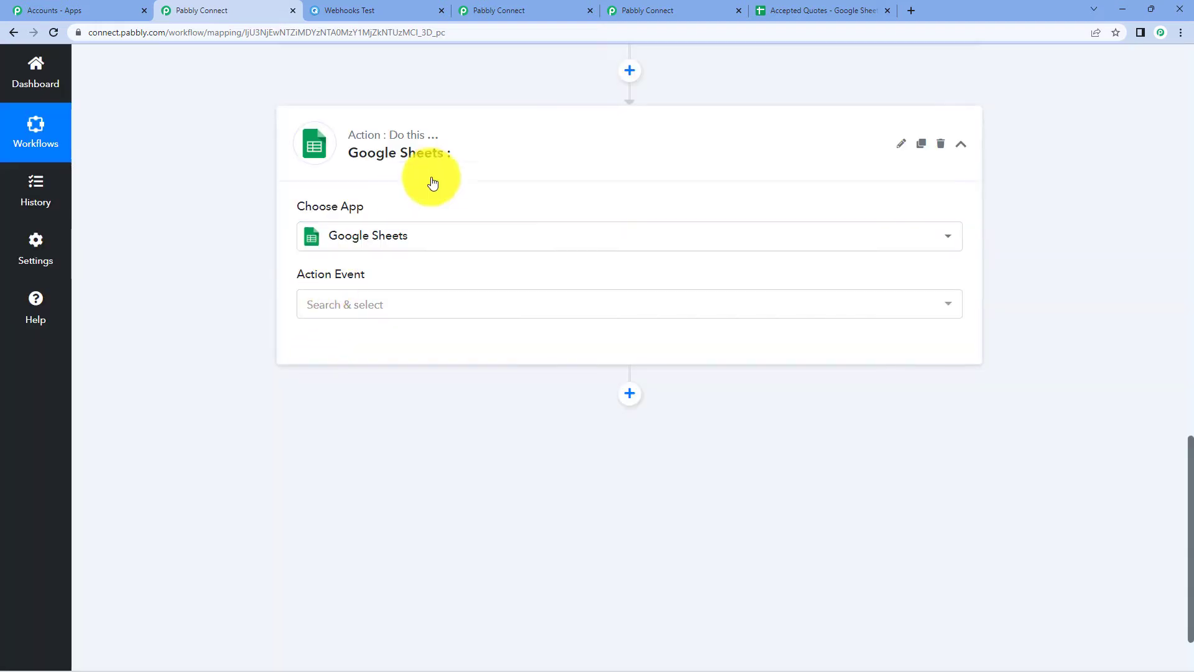
click(389, 306)
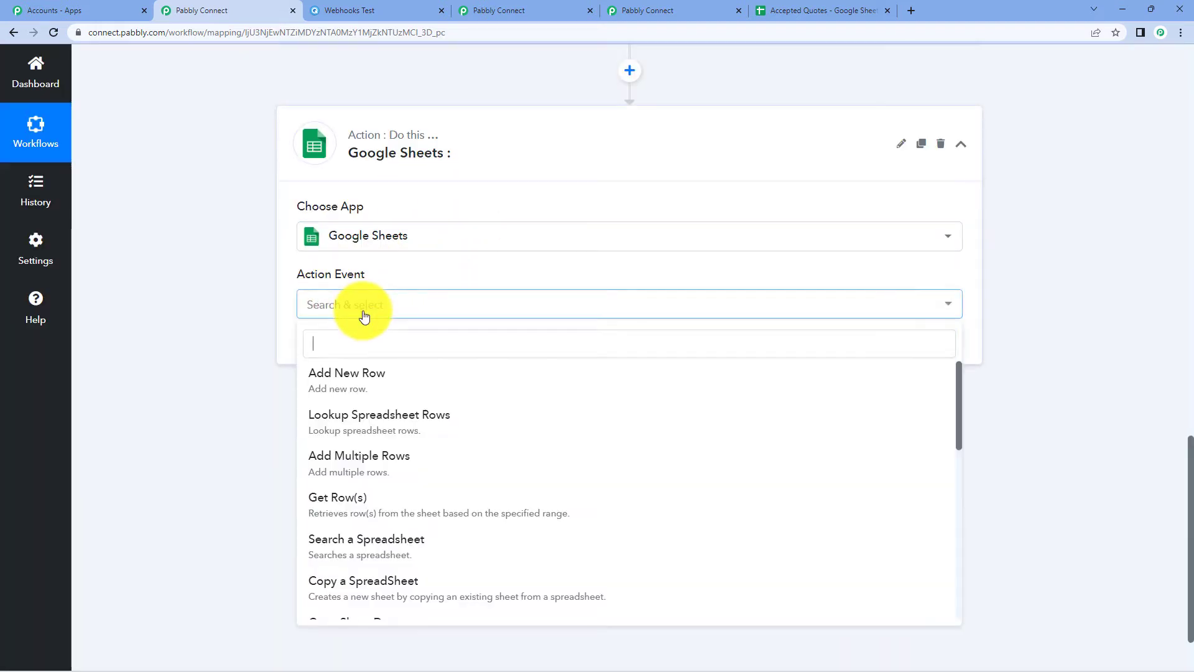
click(394, 380)
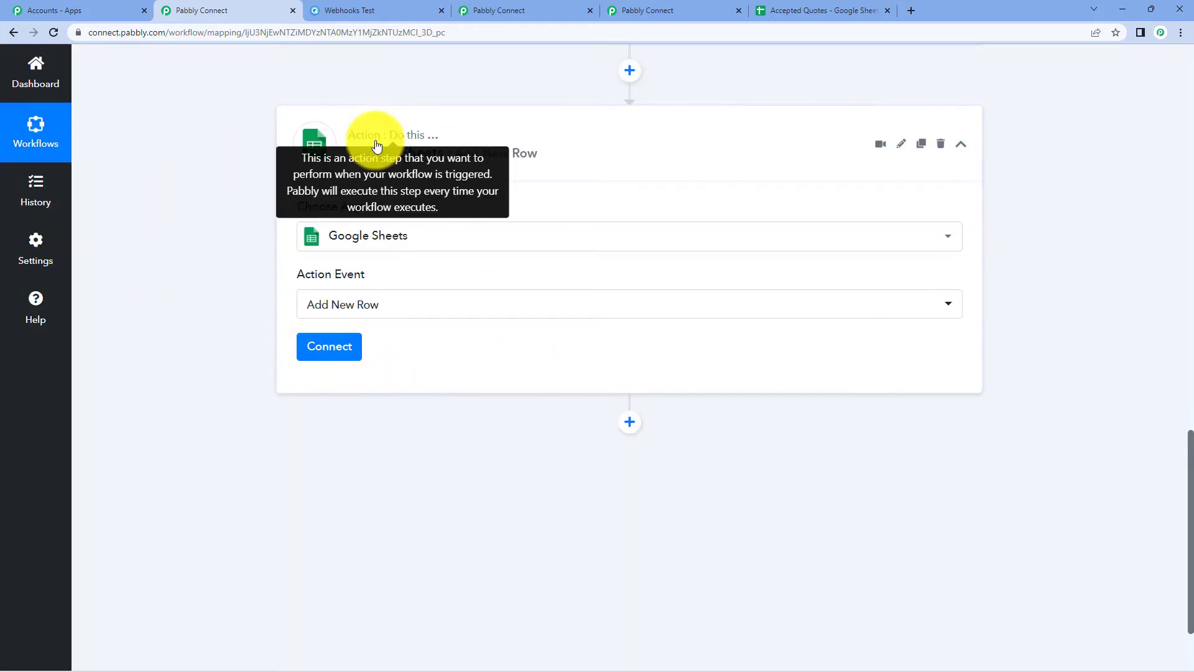
Step: Add a new Google Sheets connection for the action and authorize it with the Pabbly Google account
click(342, 349)
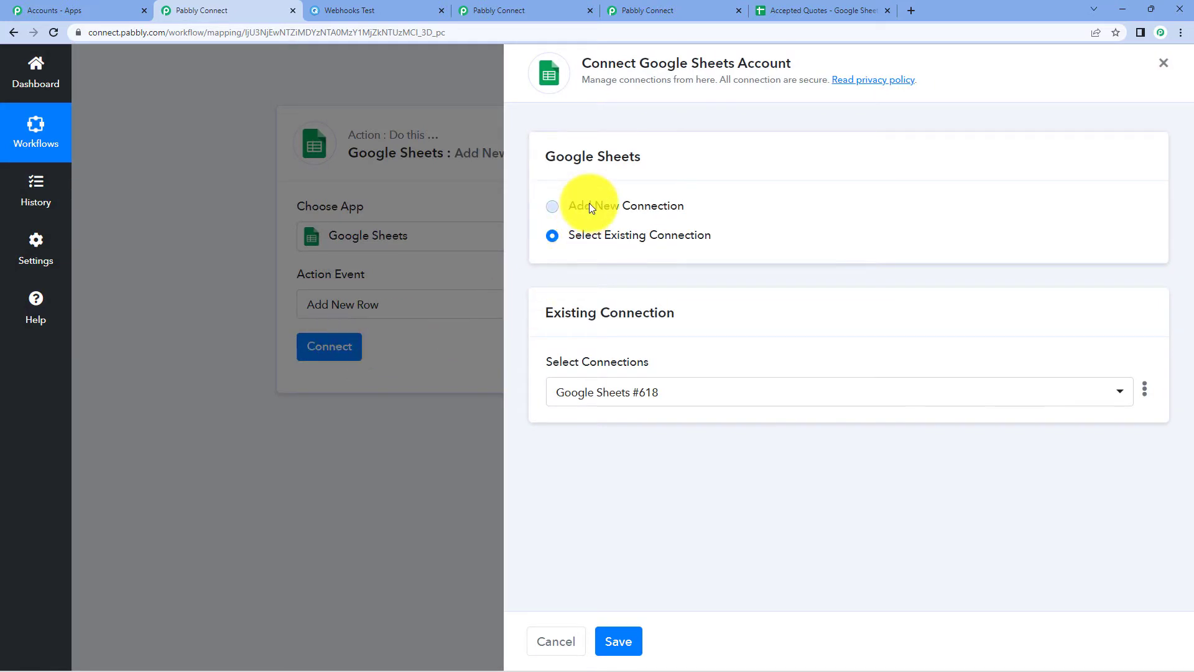
click(590, 205)
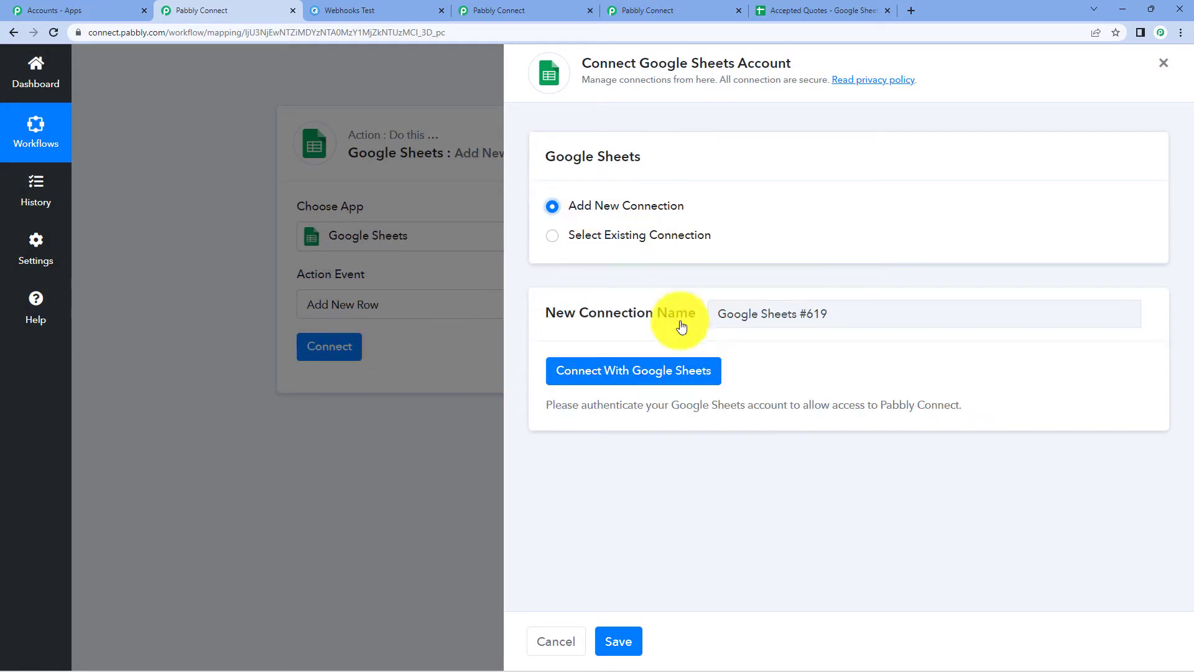
click(629, 370)
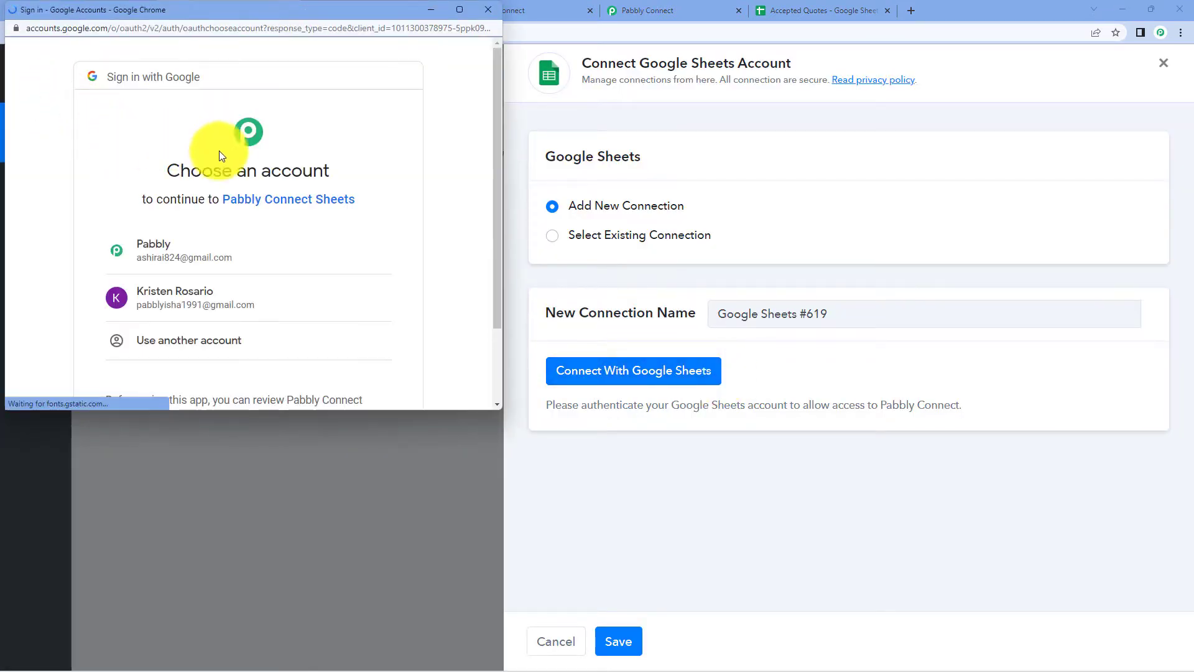
click(215, 248)
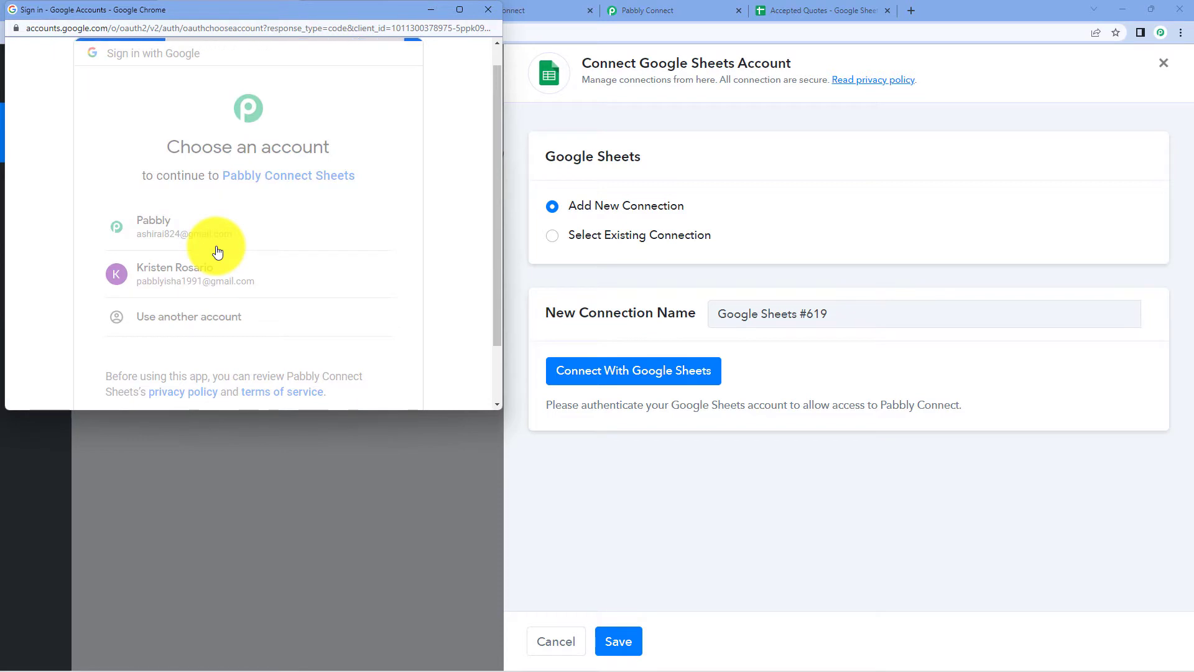
scroll(330, 187, down, 5)
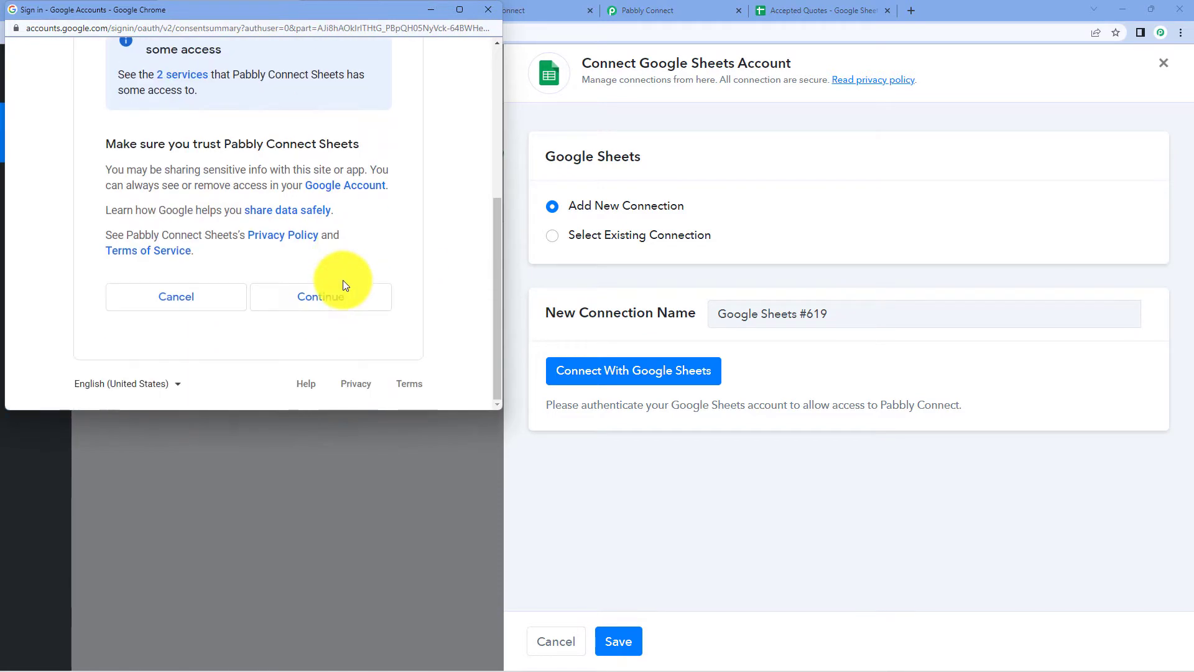
click(341, 286)
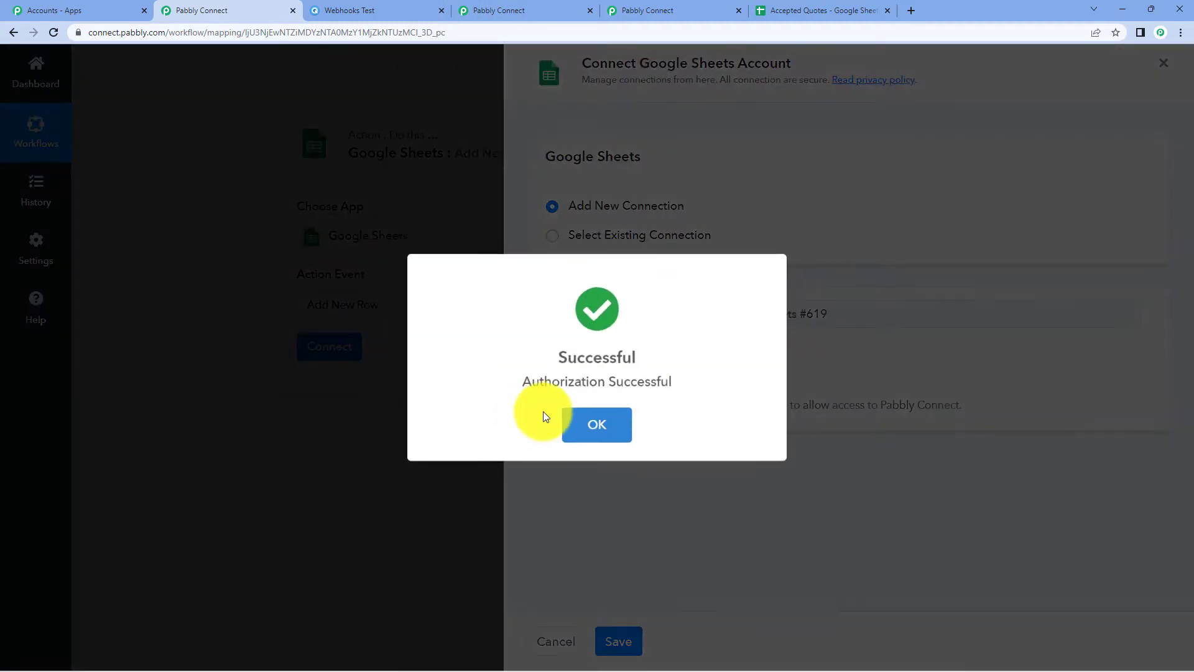
click(568, 423)
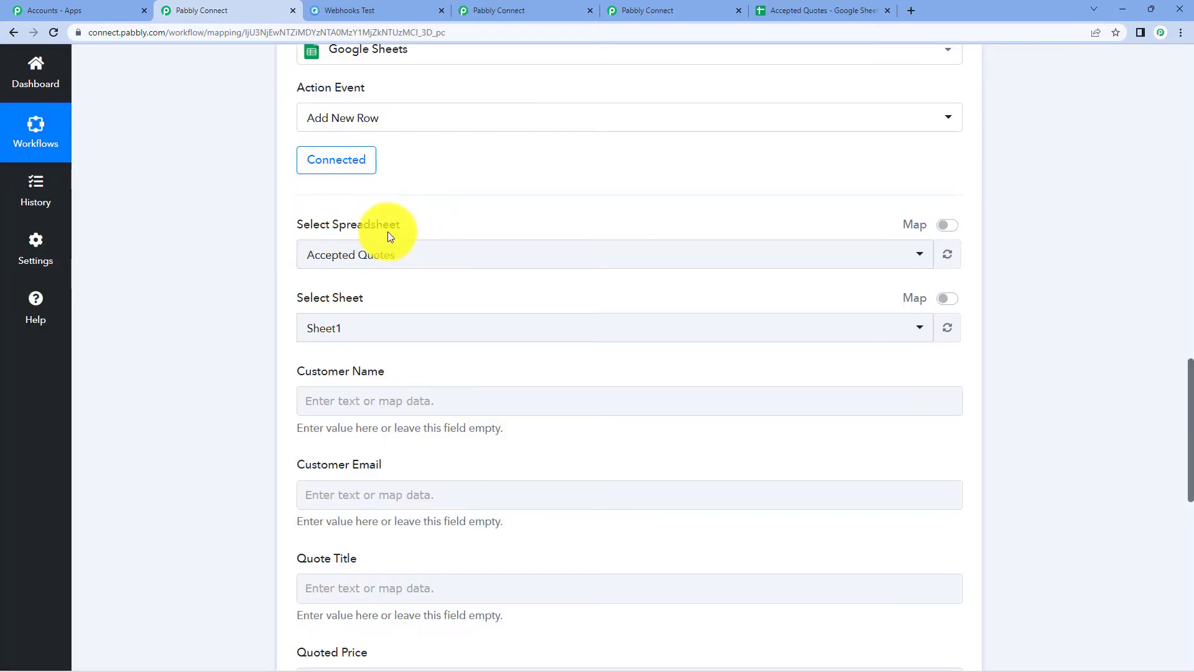
Step: Look through the action's spreadsheet choices and compare the Accepted Quotes sheet's columns with the captured webhook data
click(497, 245)
scroll(496, 403, down, 10)
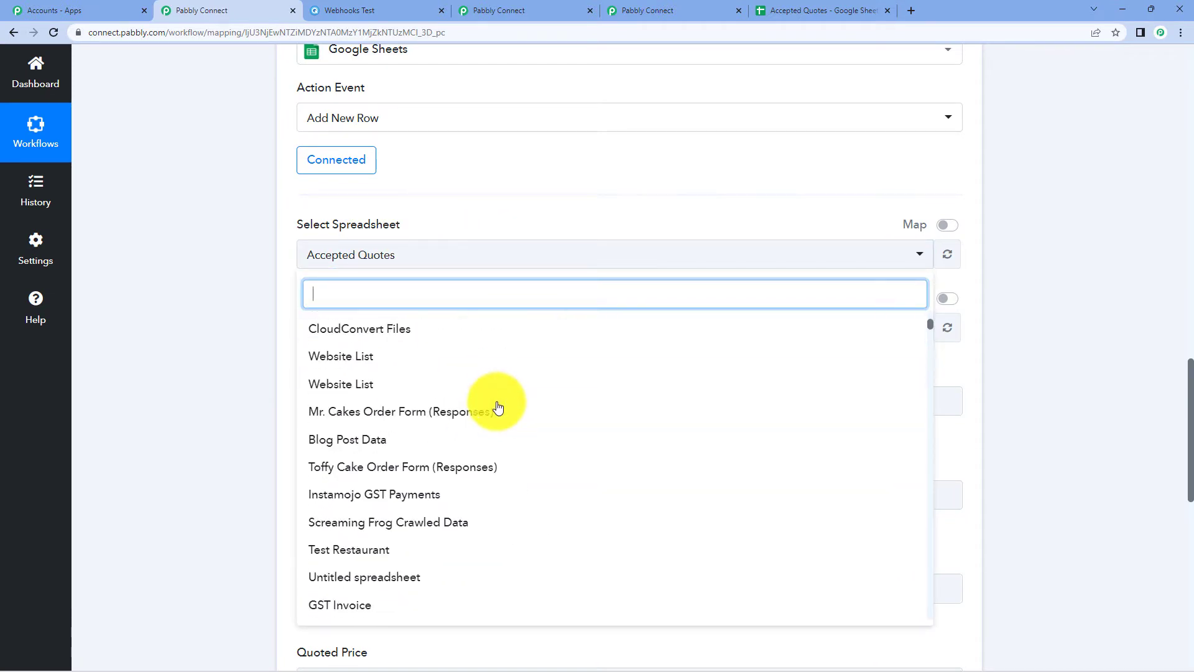
scroll(498, 408, up, 10)
click(165, 328)
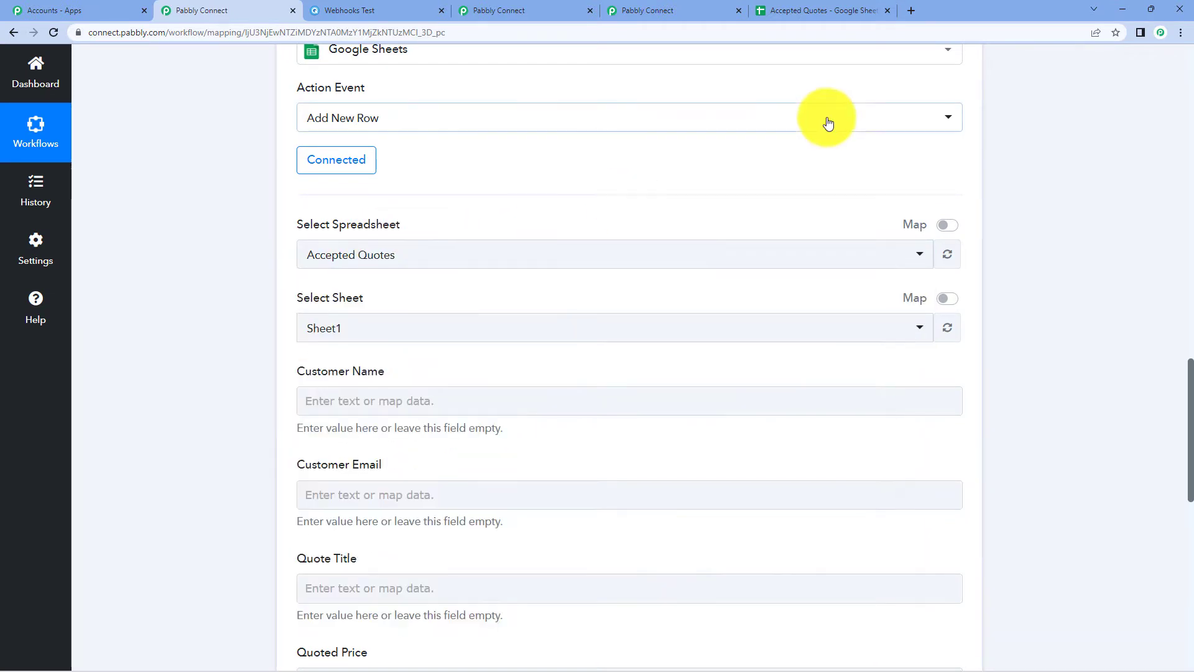
click(828, 10)
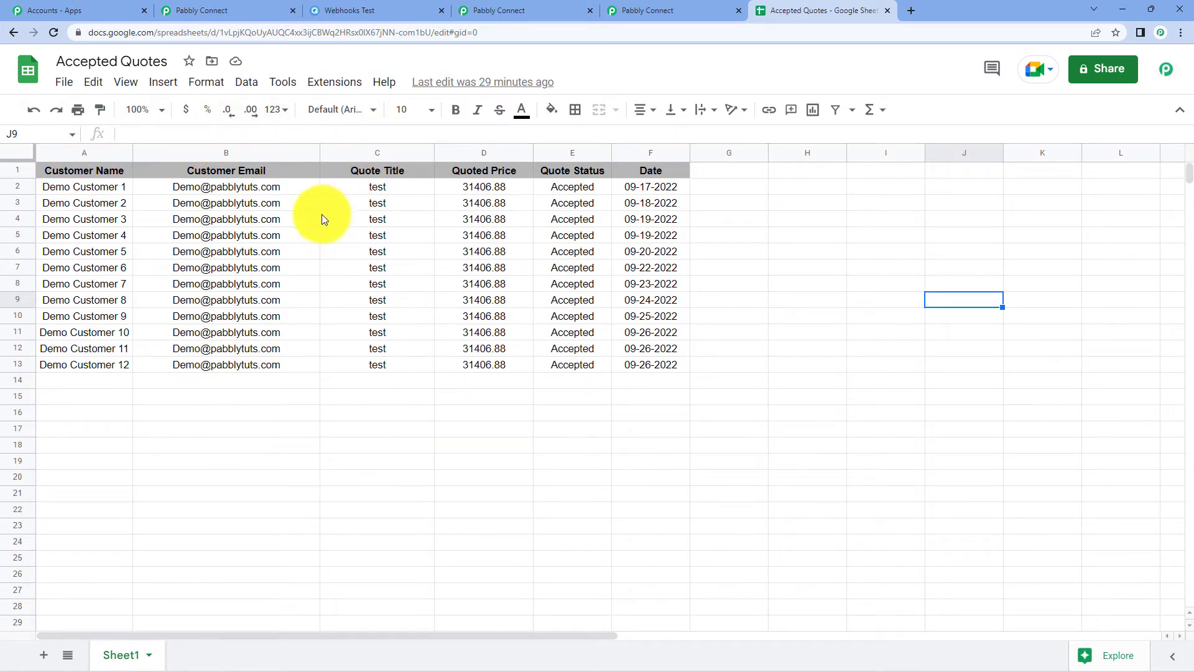
click(199, 11)
scroll(395, 221, up, 10)
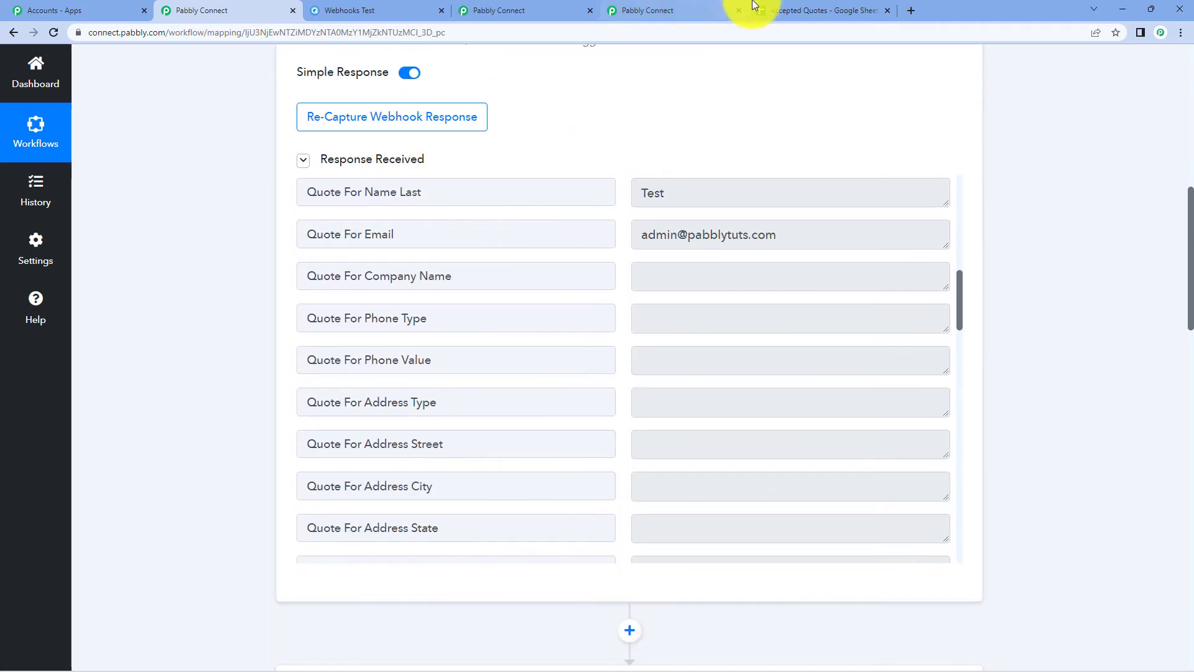
click(809, 11)
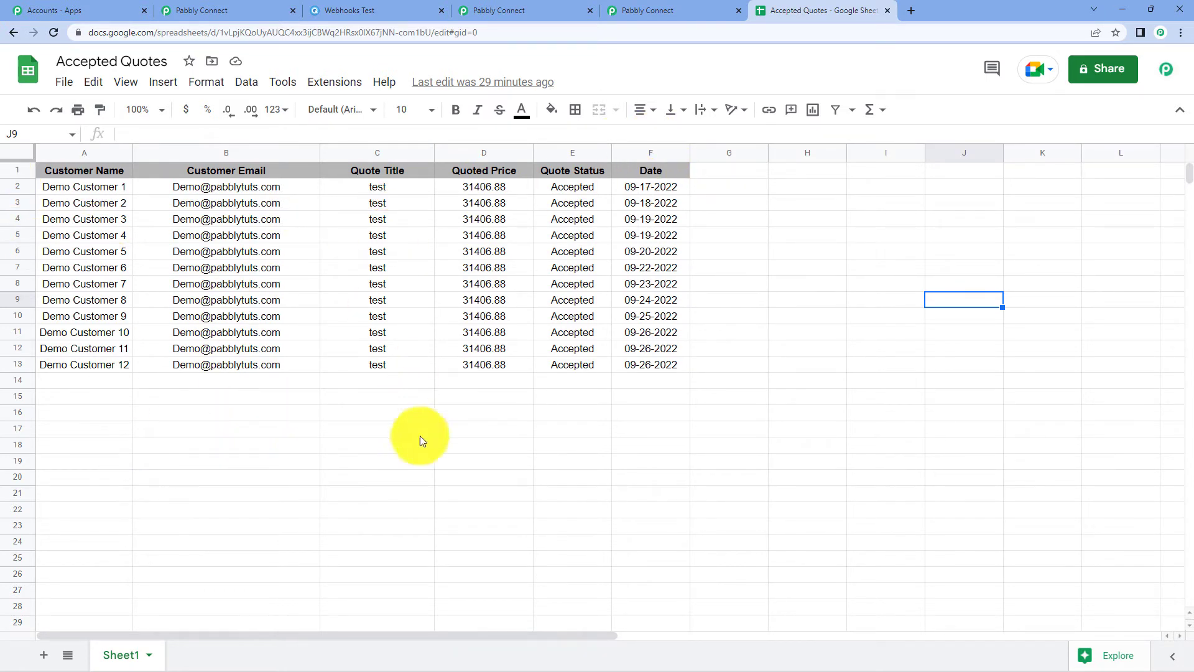
click(212, 7)
scroll(1006, 300, down, 7)
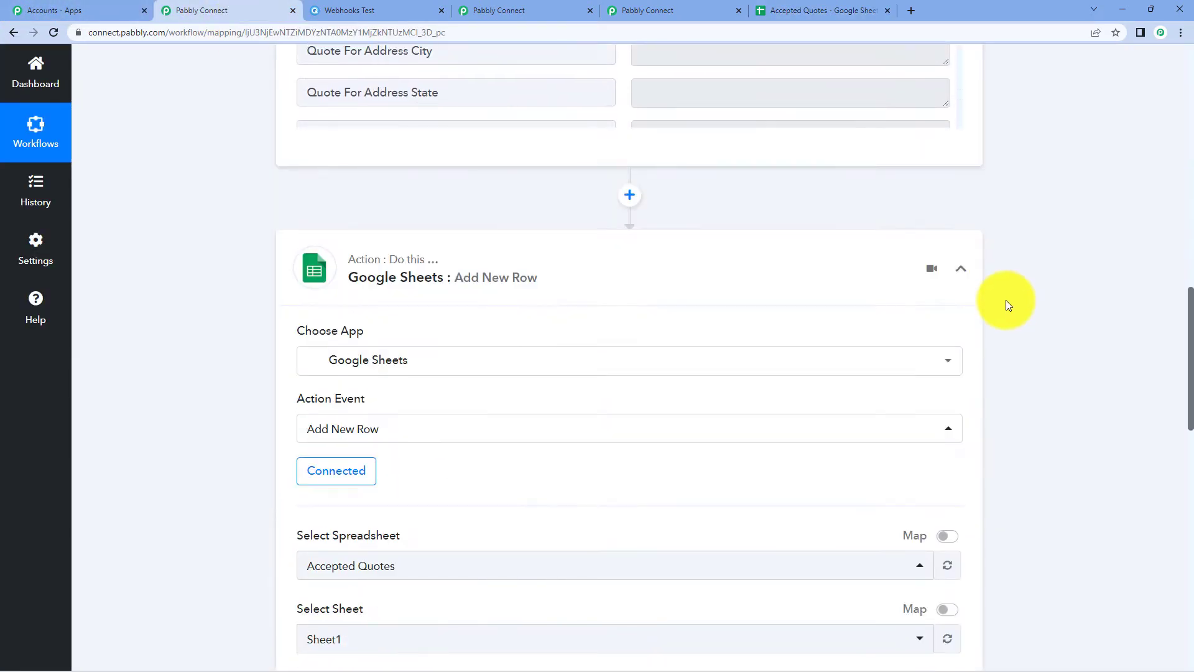
scroll(1008, 305, down, 3)
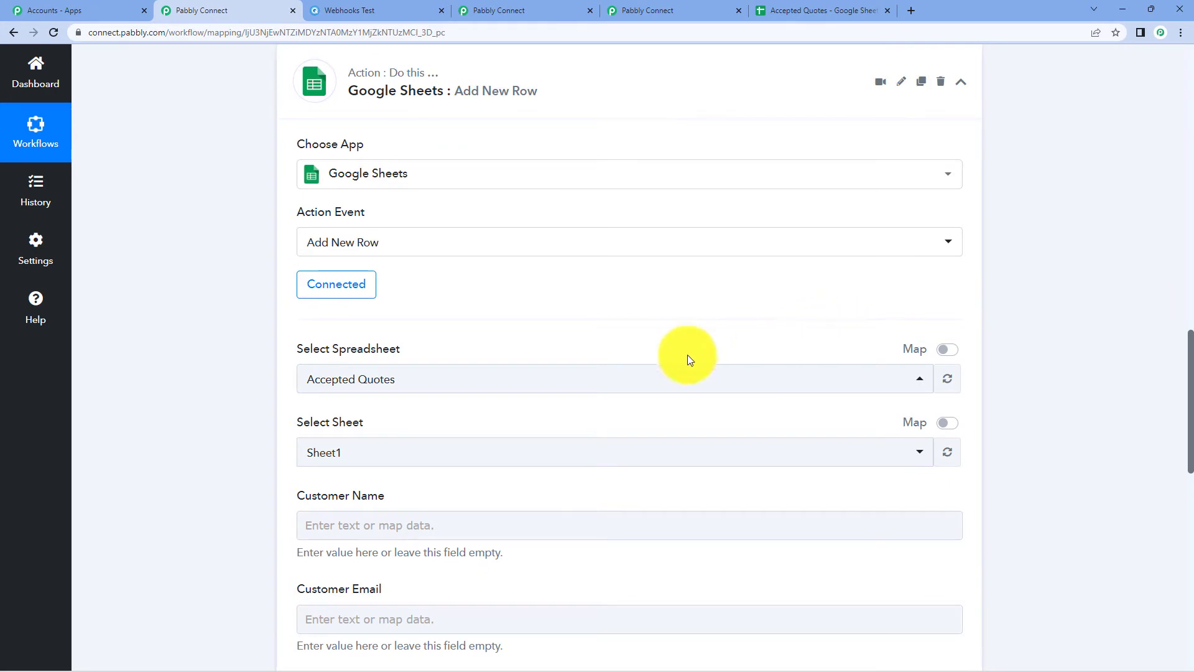
click(528, 386)
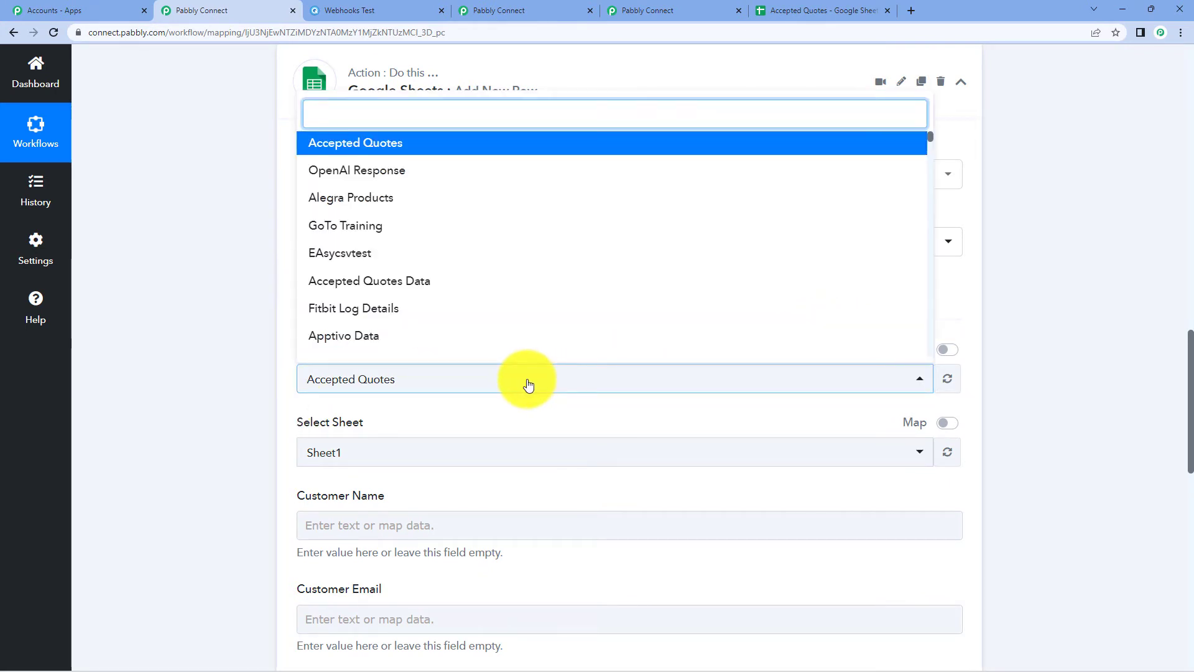
click(528, 385)
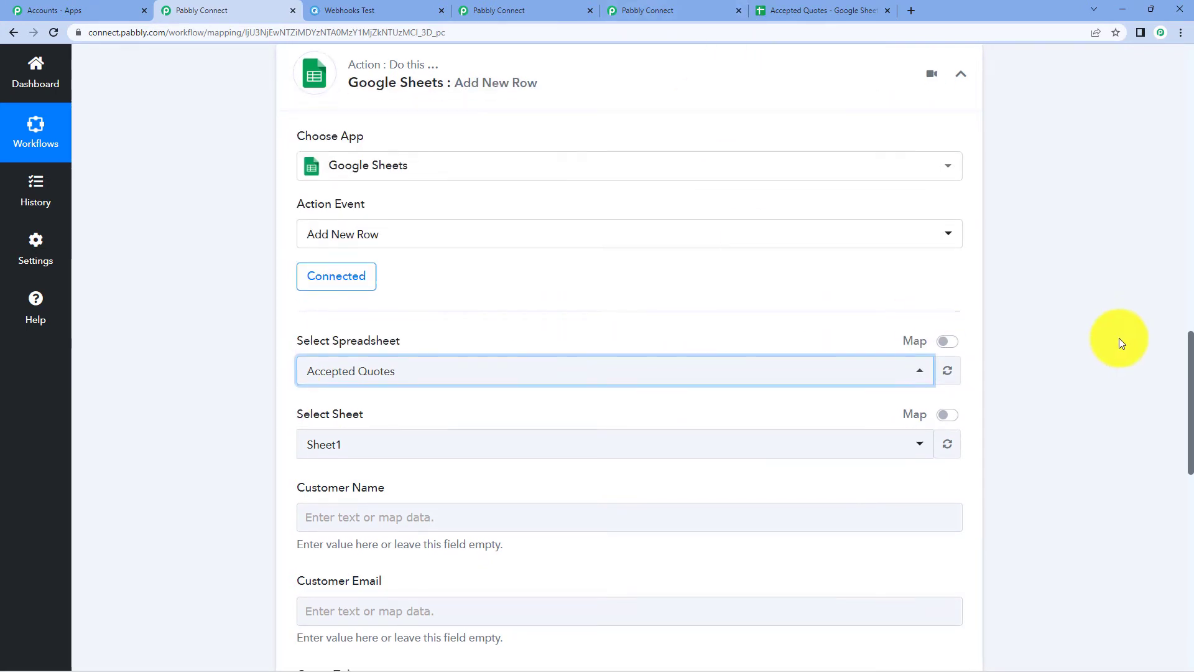
Step: Compare the Google Sheets action's Sheet1 row fields with the column headings of the Accepted Quotes spreadsheet
scroll(1120, 340, down, 2)
click(358, 333)
click(359, 334)
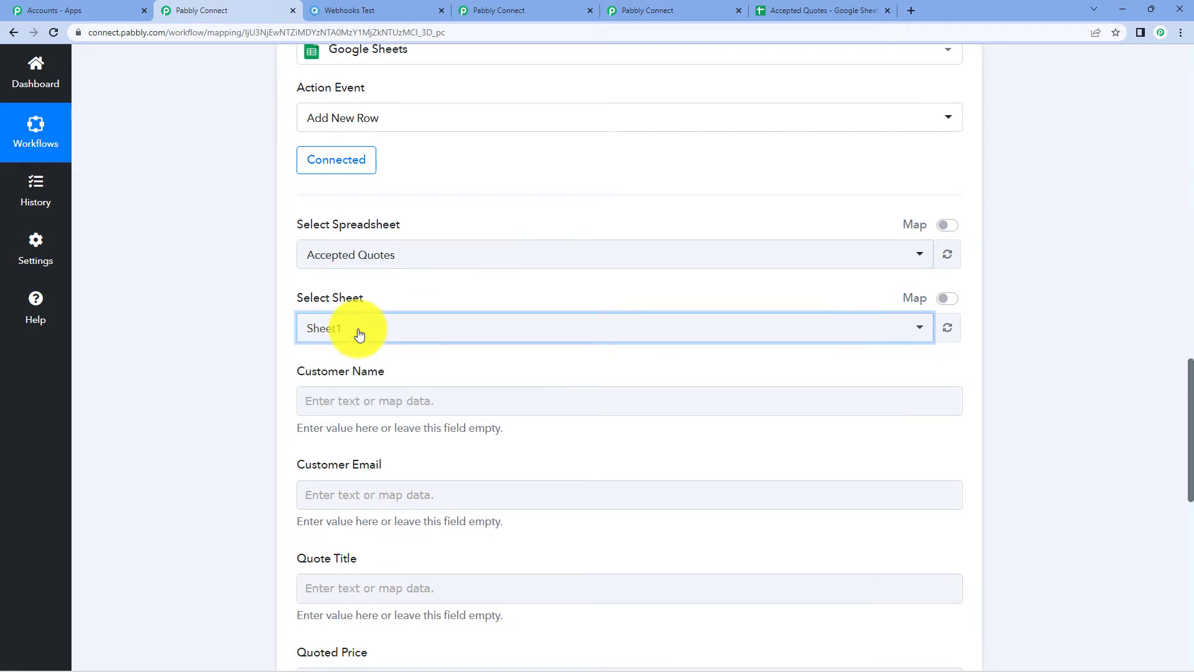
scroll(670, 367, down, 4)
scroll(808, 339, up, 1)
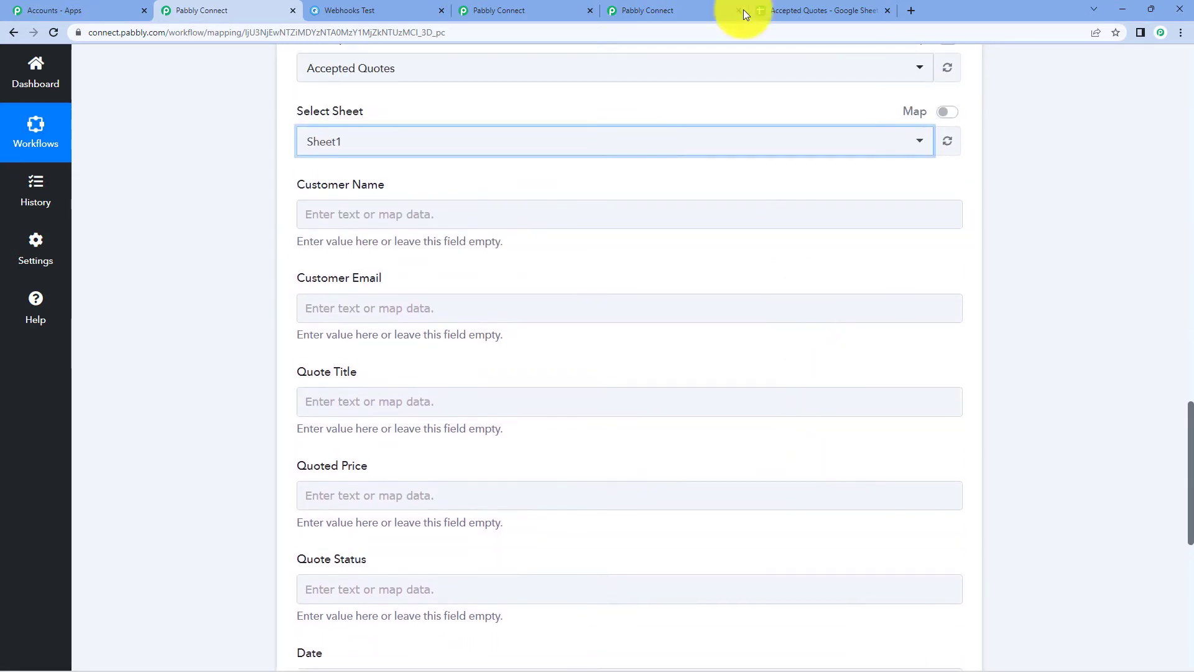
click(827, 10)
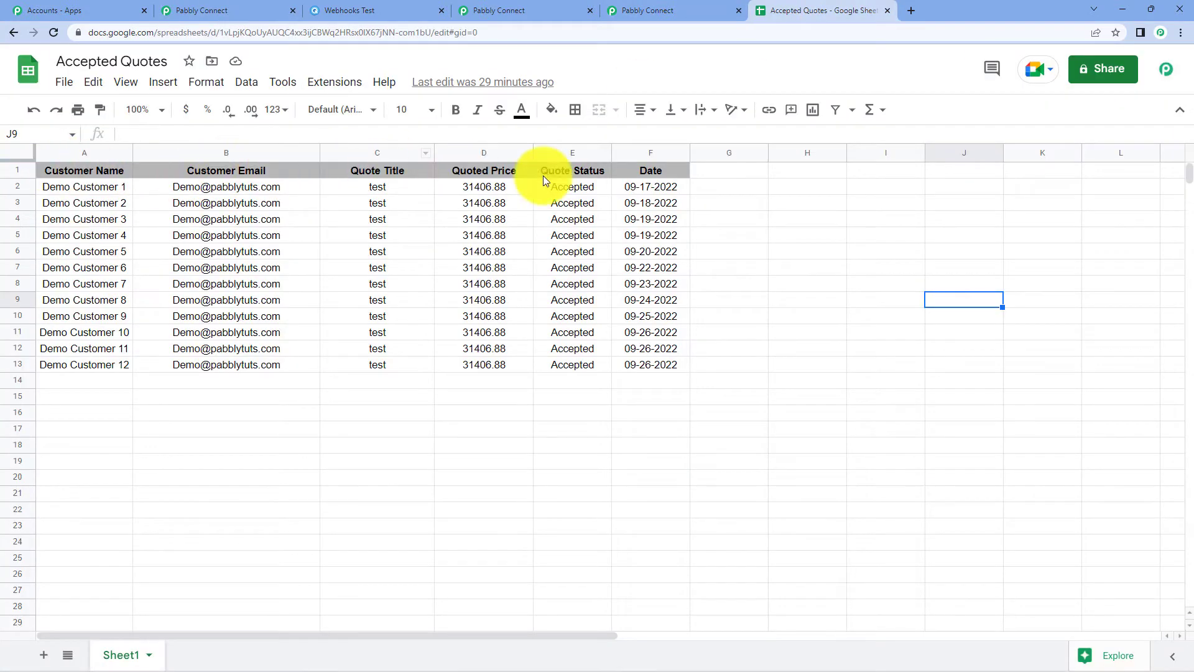
click(236, 10)
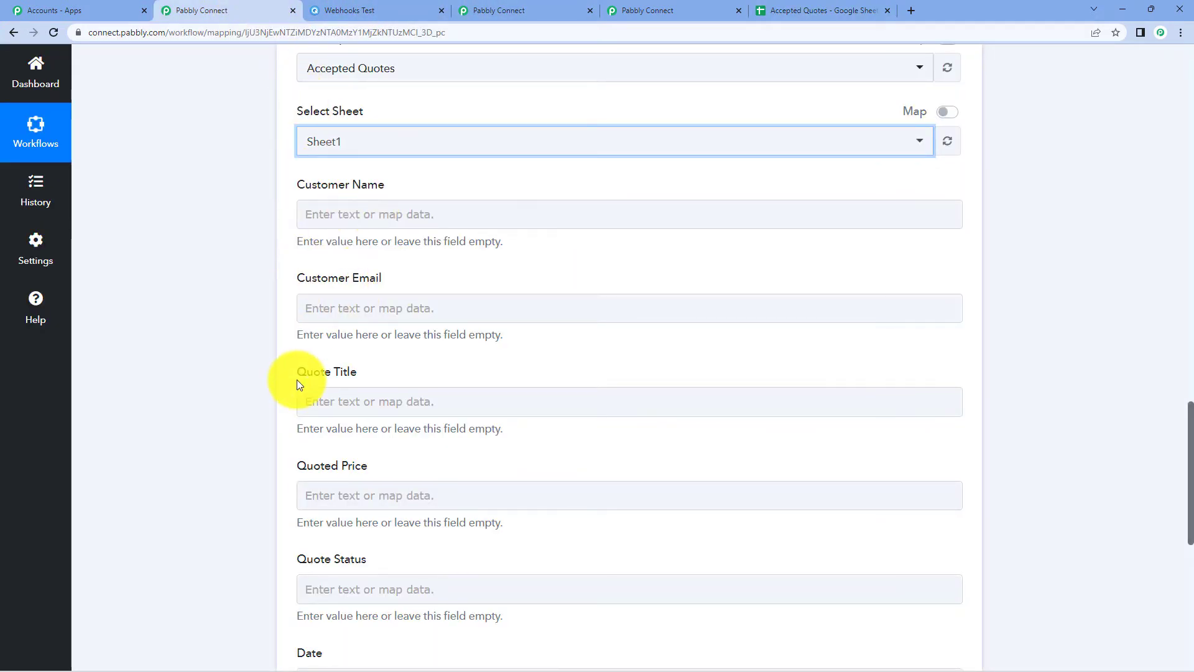
scroll(225, 346, down, 3)
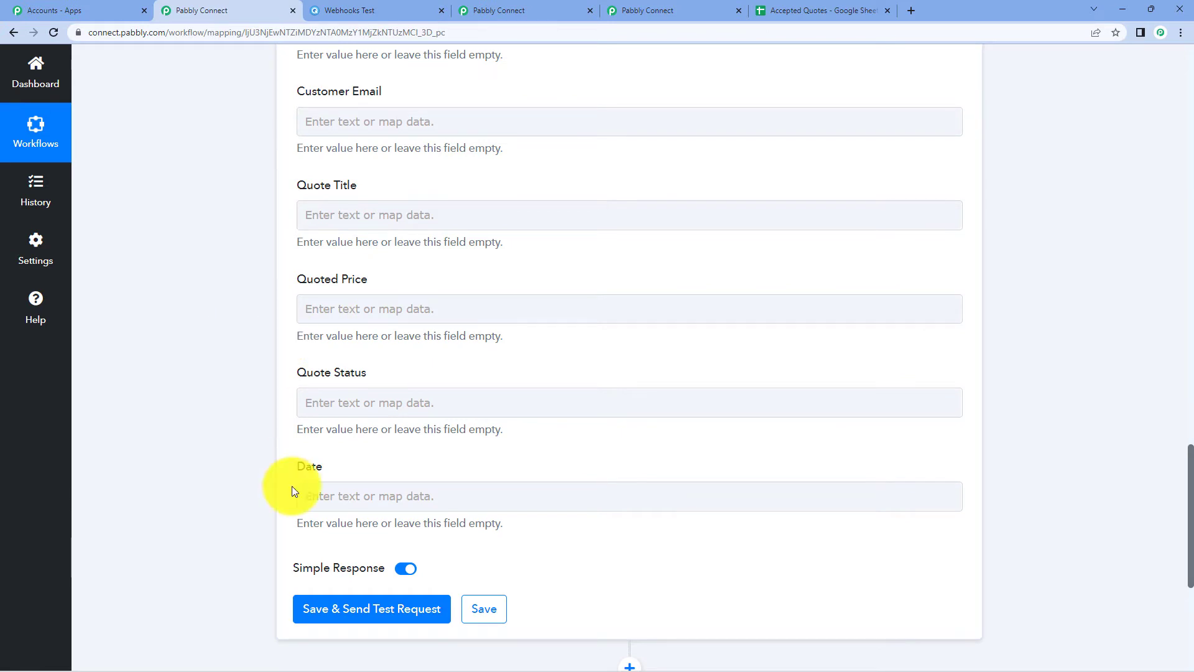
scroll(416, 379, up, 7)
scroll(414, 386, down, 2)
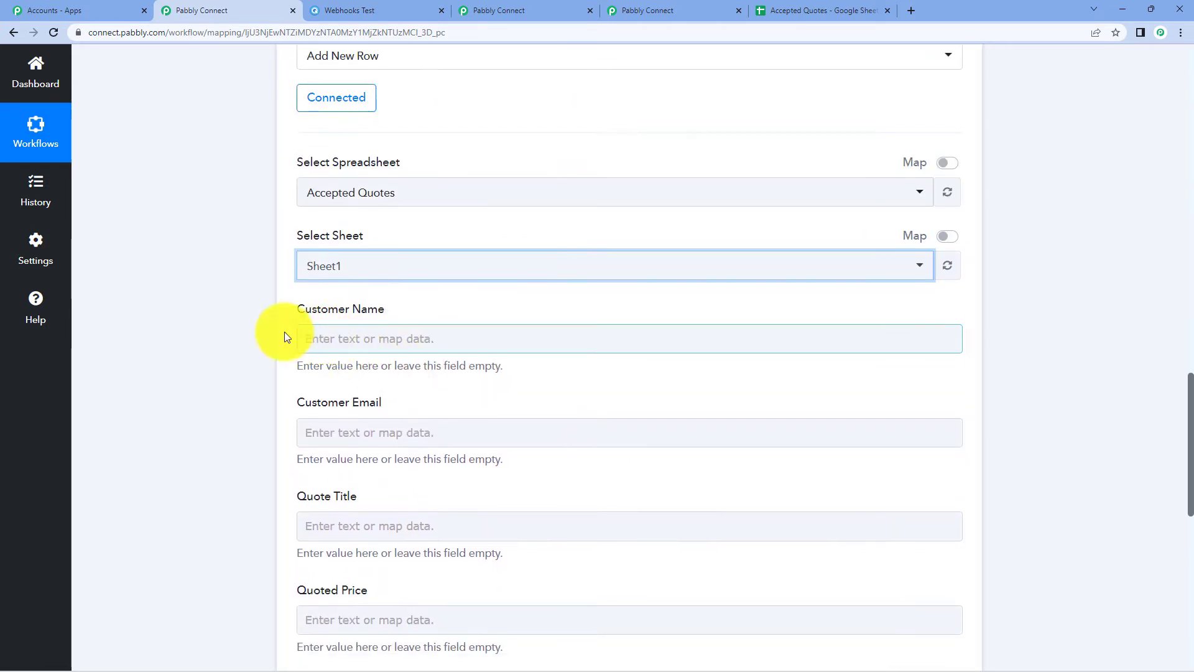
scroll(251, 335, down, 2)
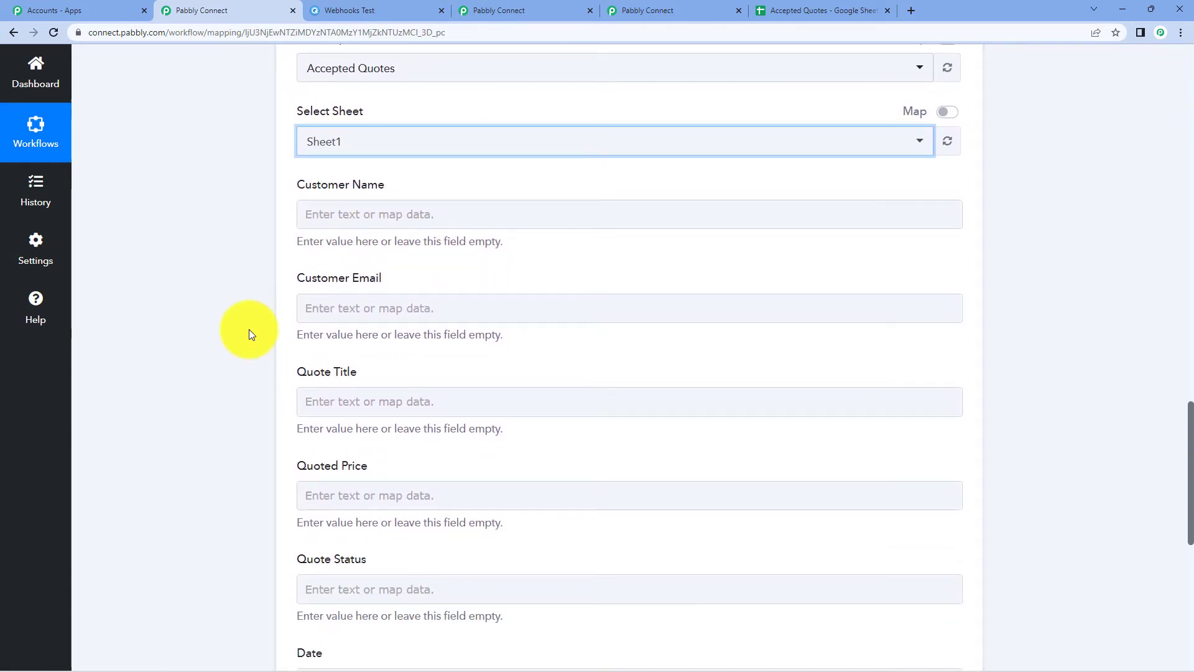
Step: Map the Customer Name field to the For value from the Quotient webhook data
click(348, 219)
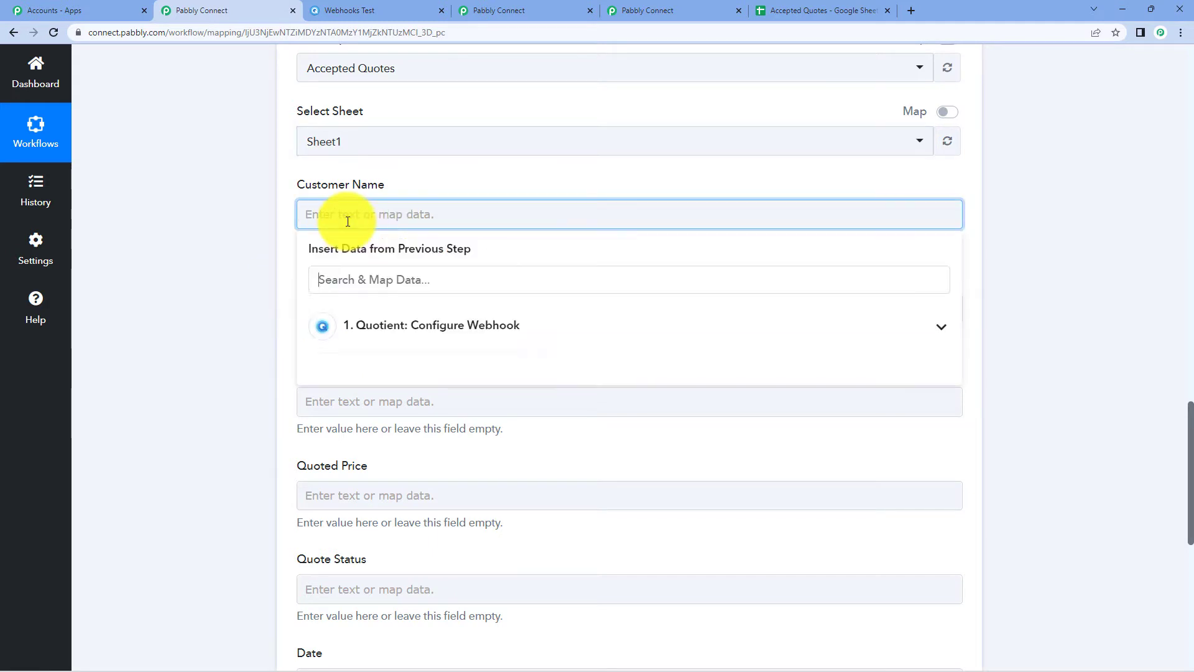
click(518, 327)
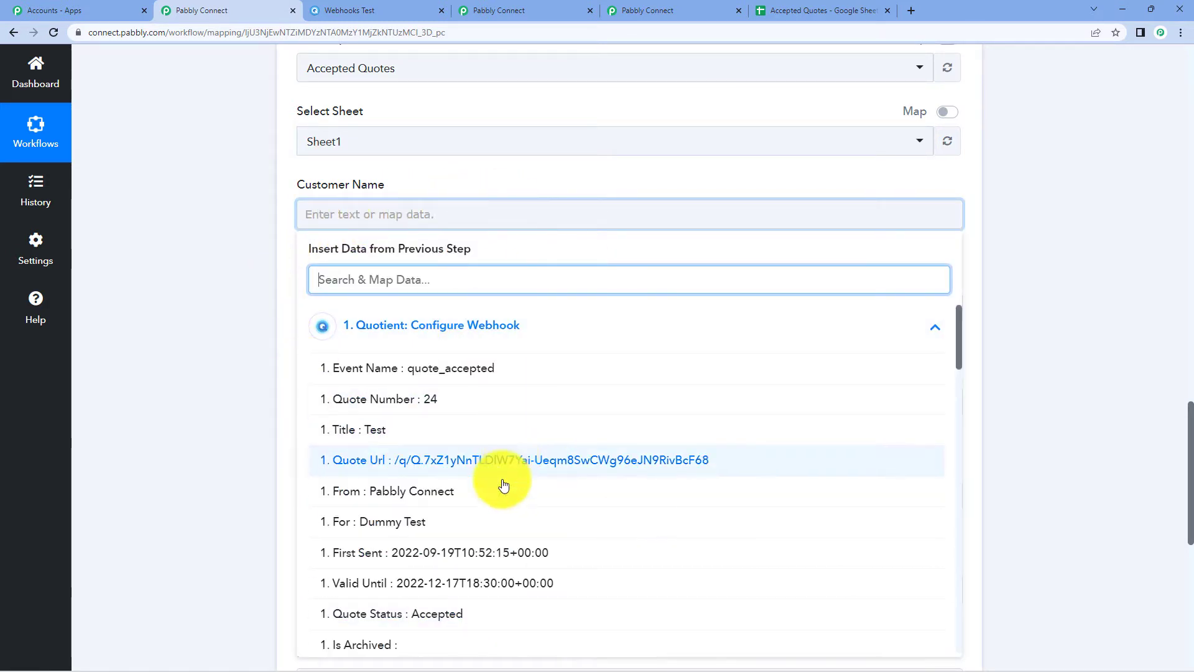
scroll(504, 485, down, 2)
scroll(501, 485, down, 3)
scroll(502, 486, up, 5)
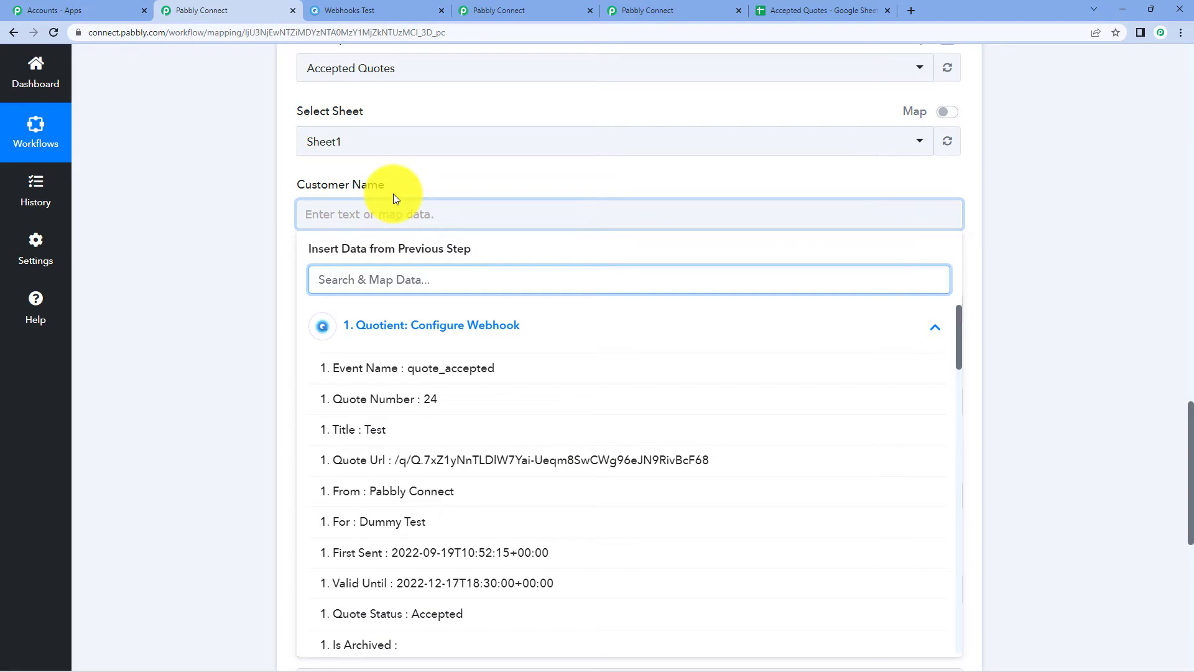
click(433, 536)
click(167, 321)
Step: Search the webhook data for "emai" and map Accepted By Email to the Customer Email field
scroll(167, 321, down, 1)
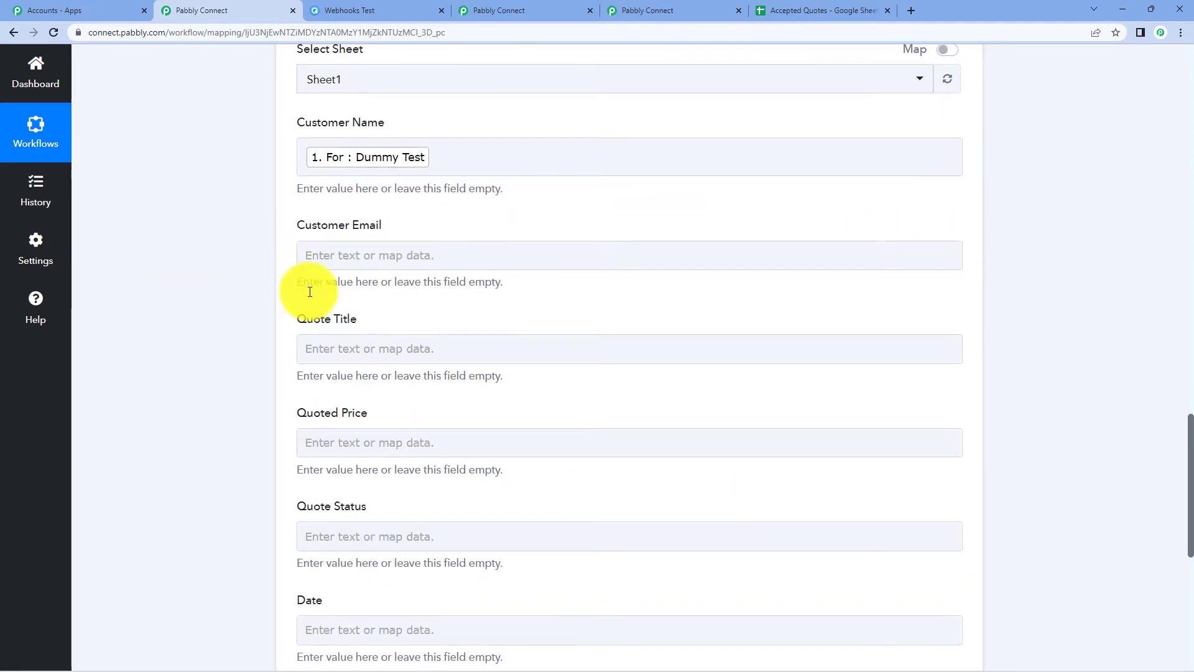
click(349, 256)
click(414, 369)
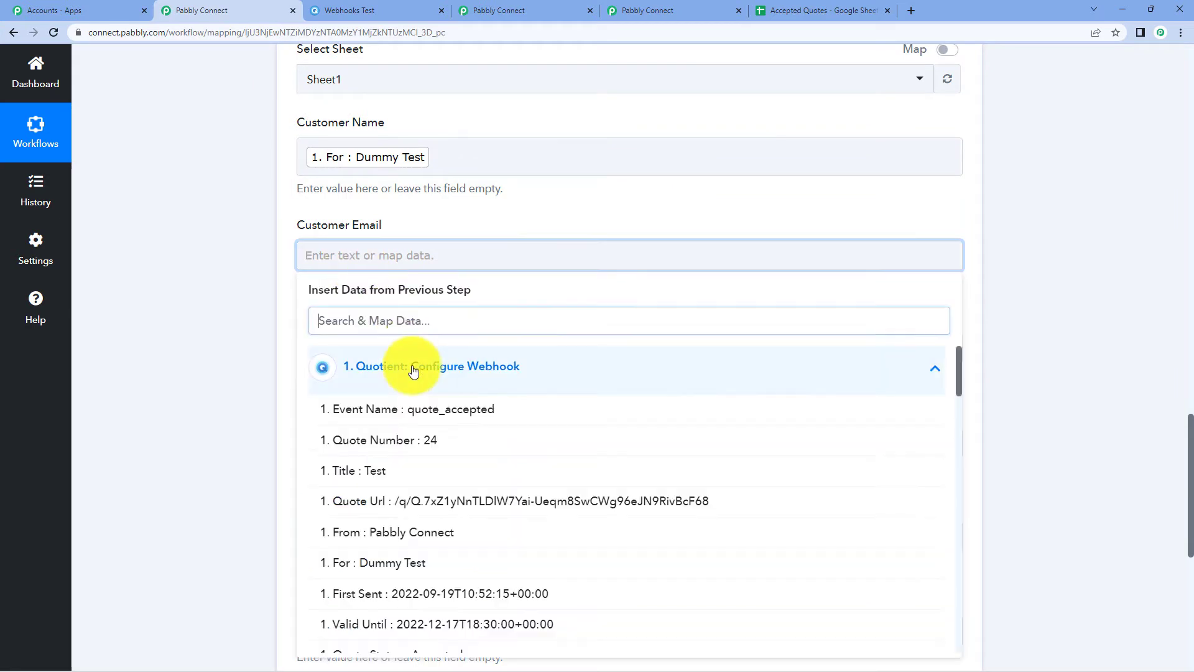
scroll(460, 455, down, 4)
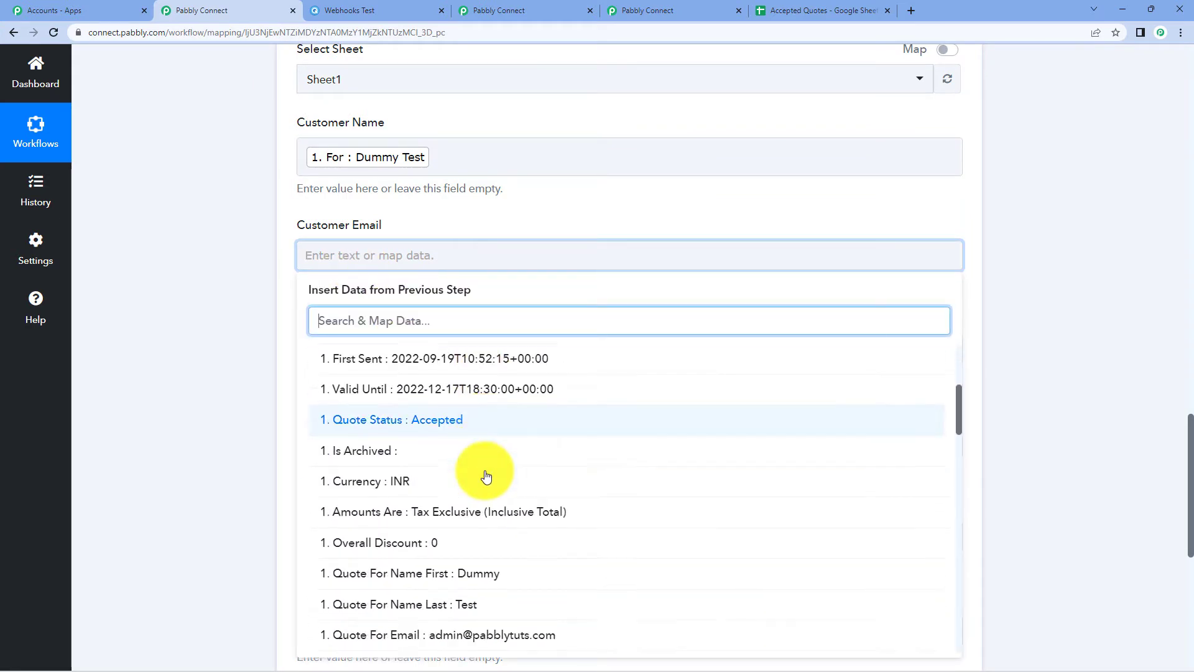
scroll(487, 476, down, 1)
text(emai)
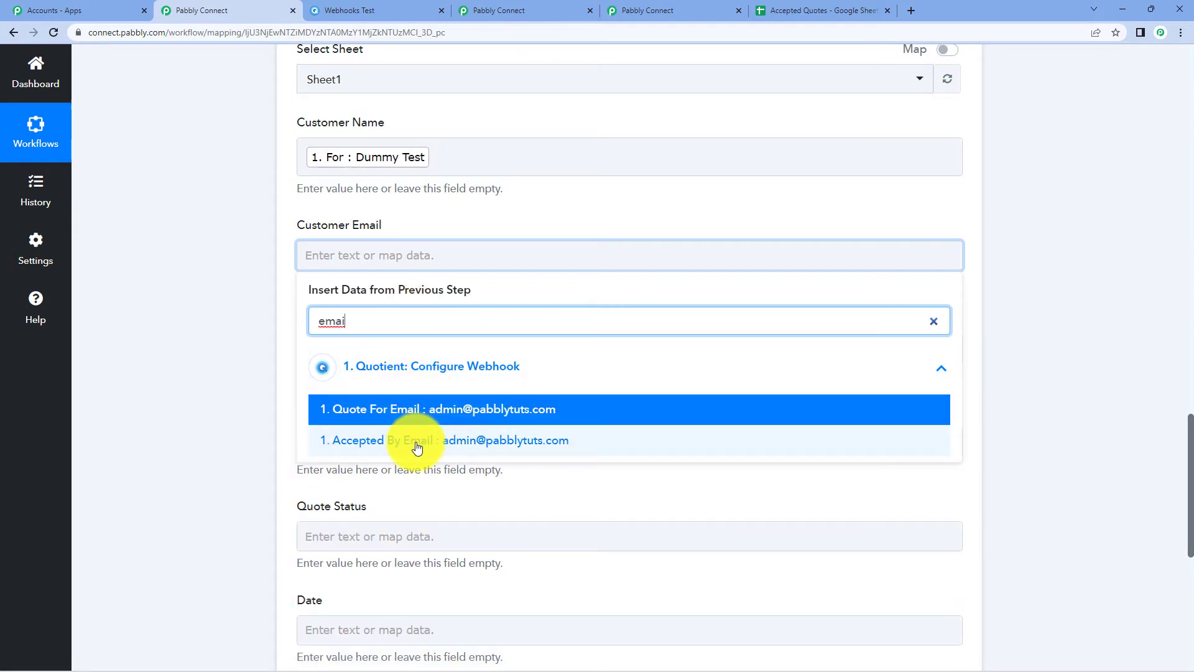
click(461, 440)
click(195, 342)
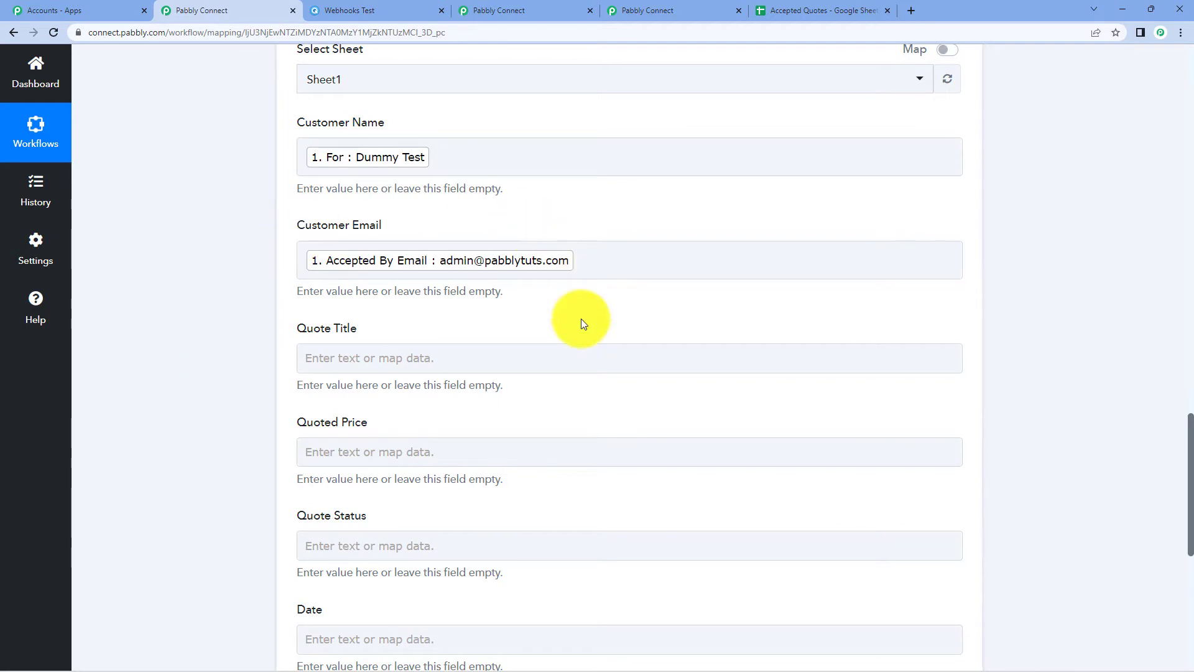
Step: Search the webhook data for "tit" and map Title to the Quote Title field
scroll(557, 249, down, 2)
click(350, 240)
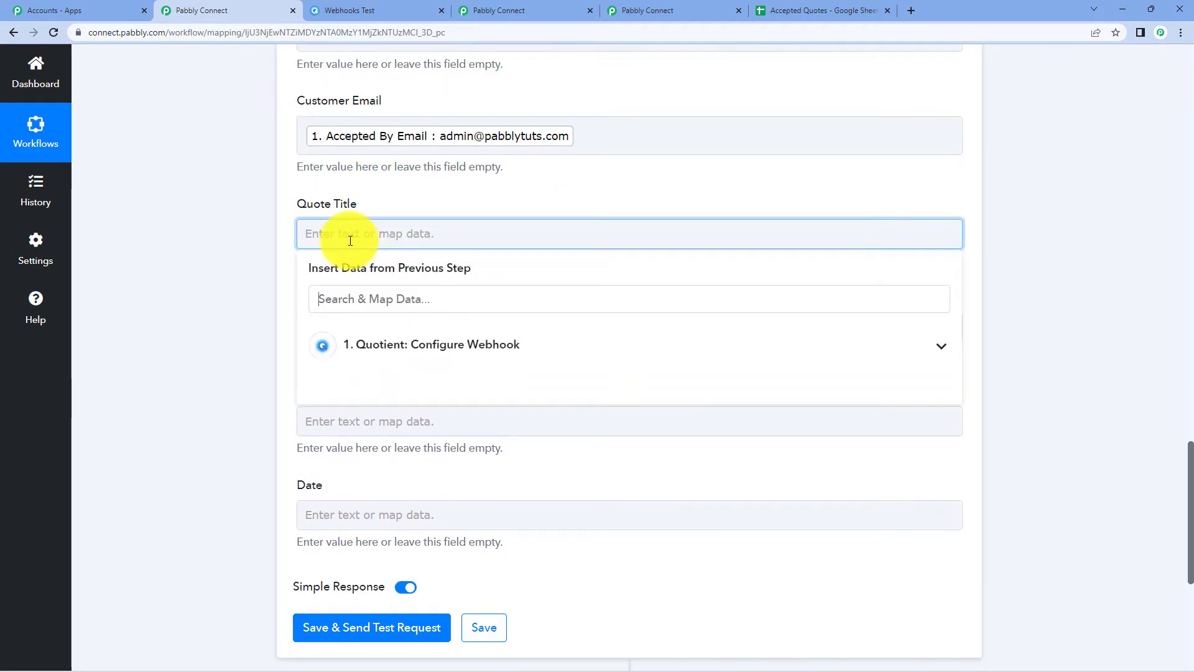
click(400, 344)
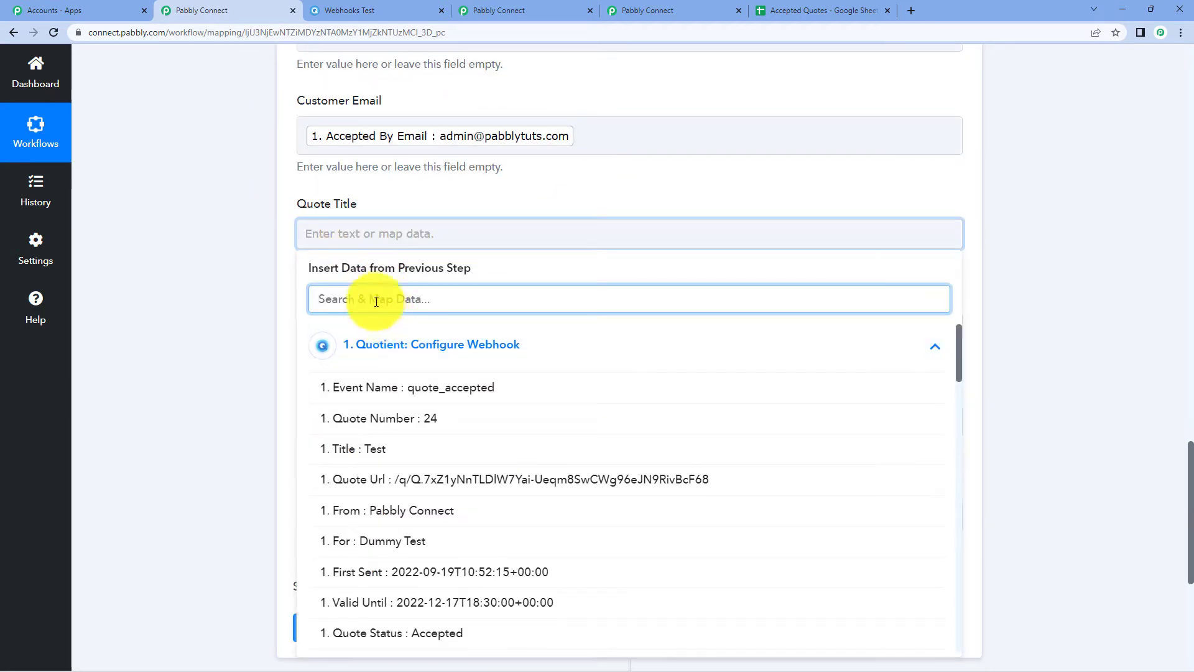
text(tit)
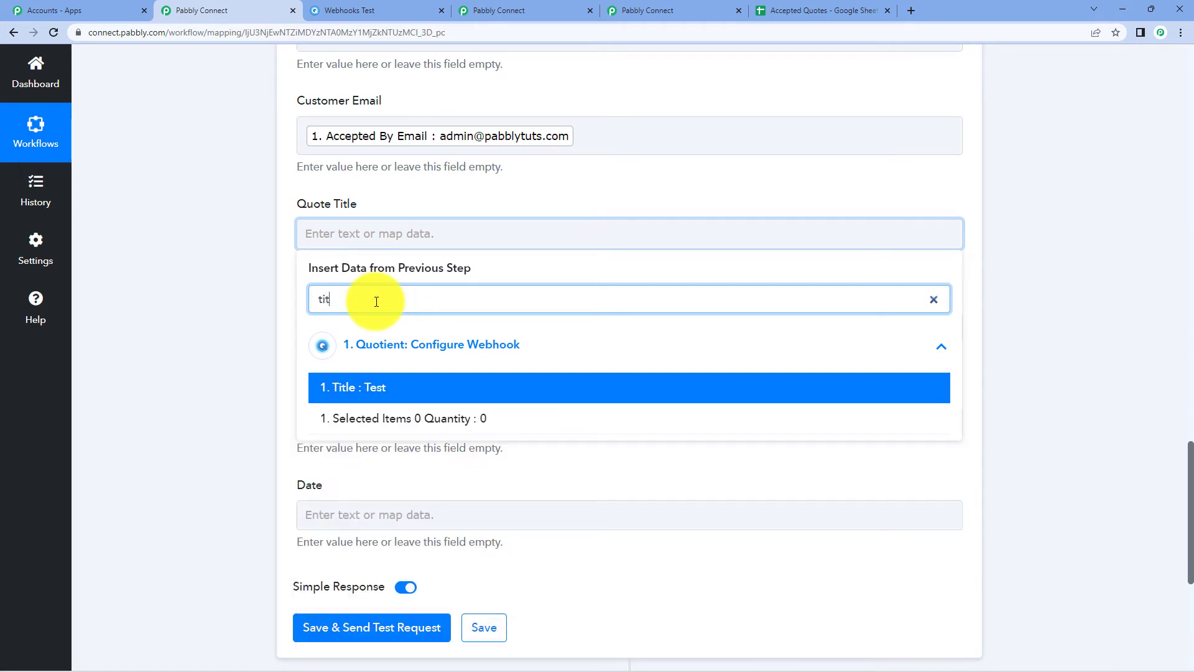
click(416, 406)
click(140, 240)
Step: Search the webhook data for "pric" and map Selected Items 0 Unit Price to the Quoted Price field
scroll(359, 262, down, 1)
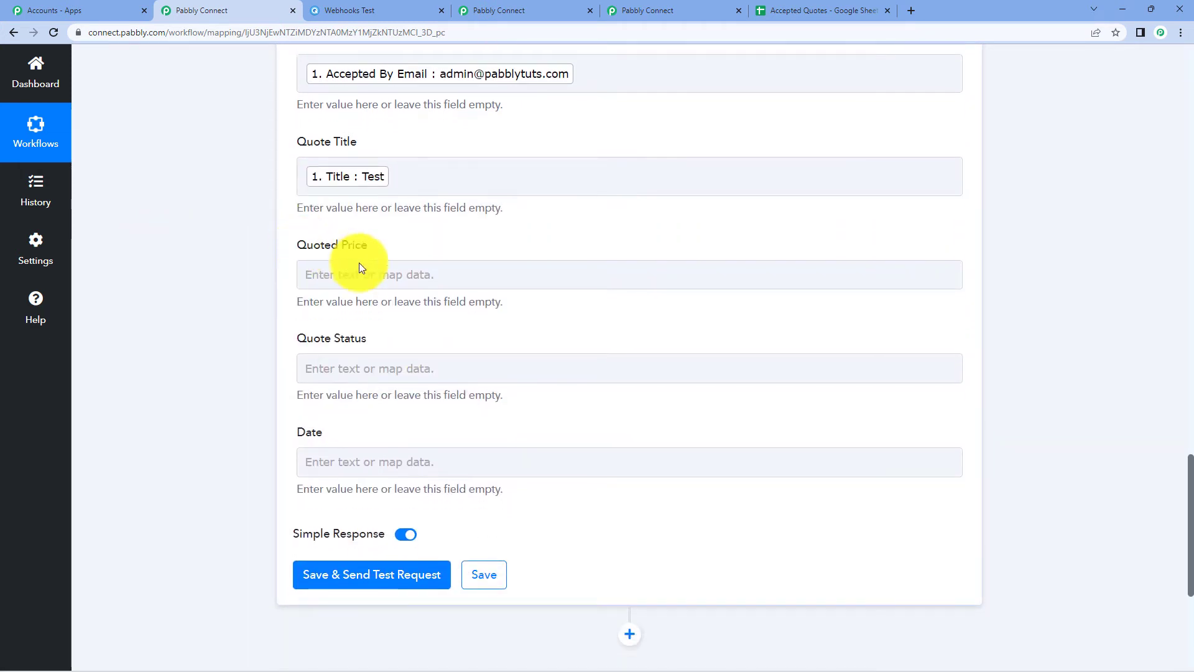
click(360, 269)
click(454, 391)
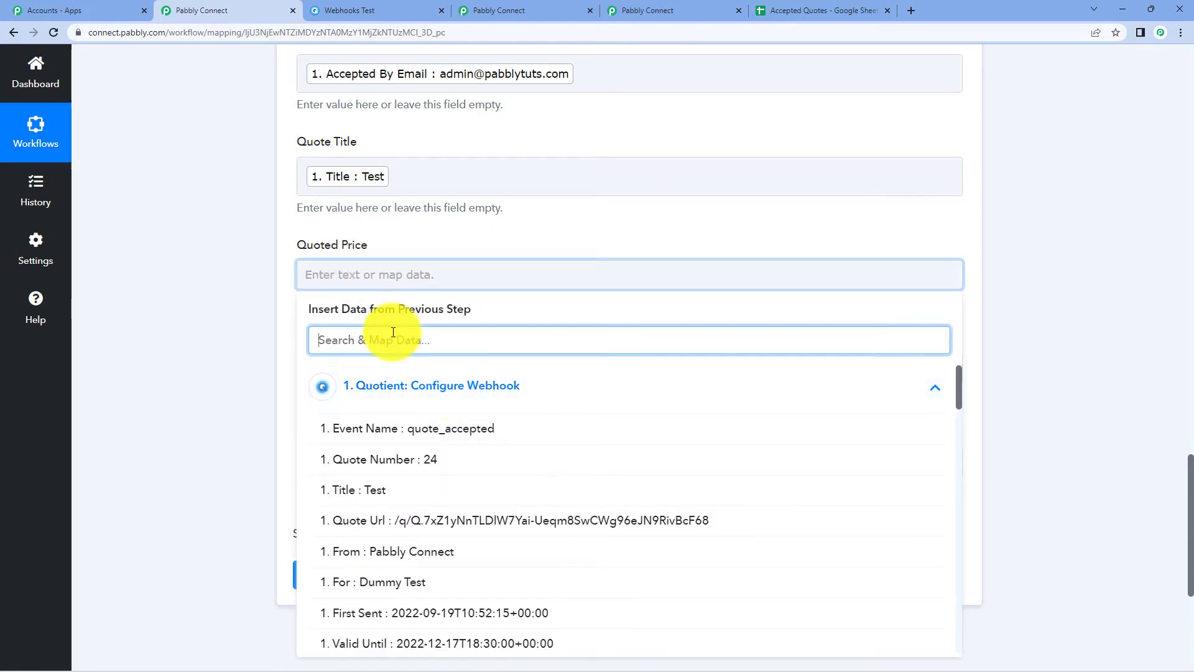
text(pri)
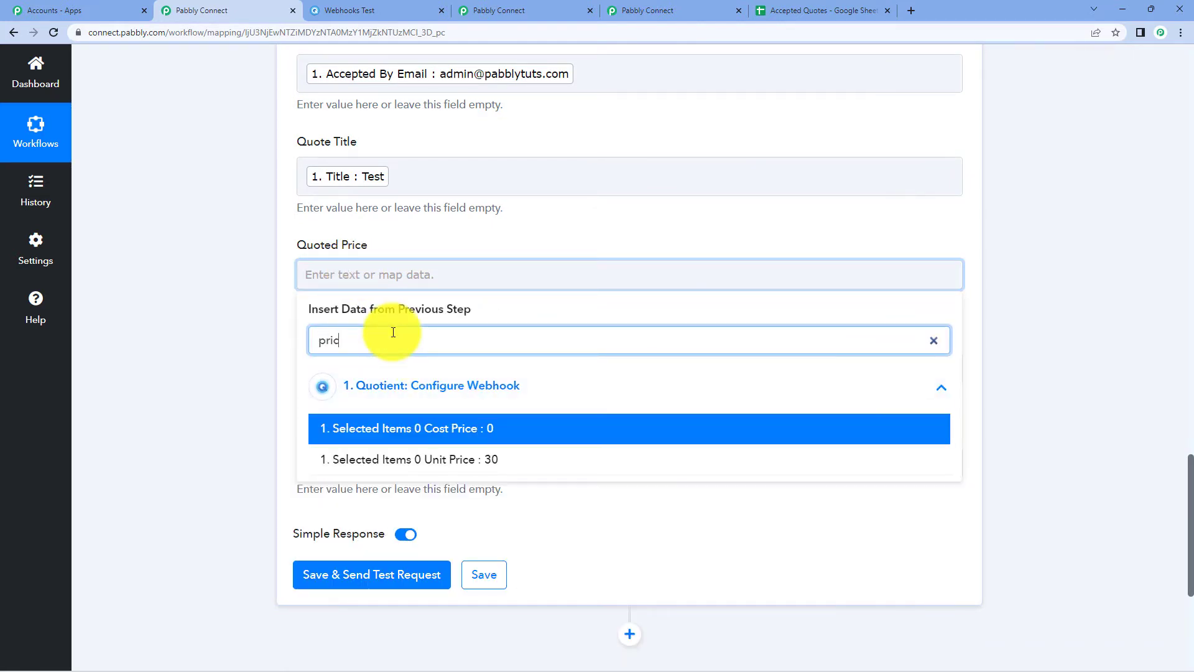
text(c)
click(419, 459)
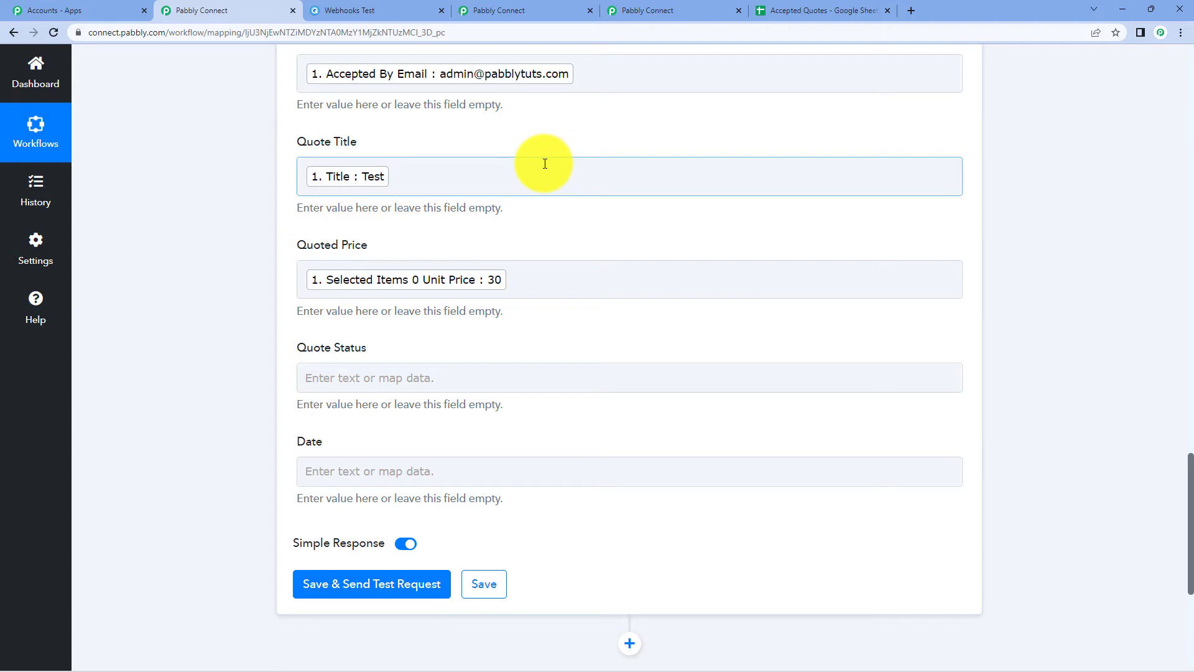
Step: Search the webhook data for "stat" and map Quote Status to the Quote Status field
scroll(545, 164, up, 4)
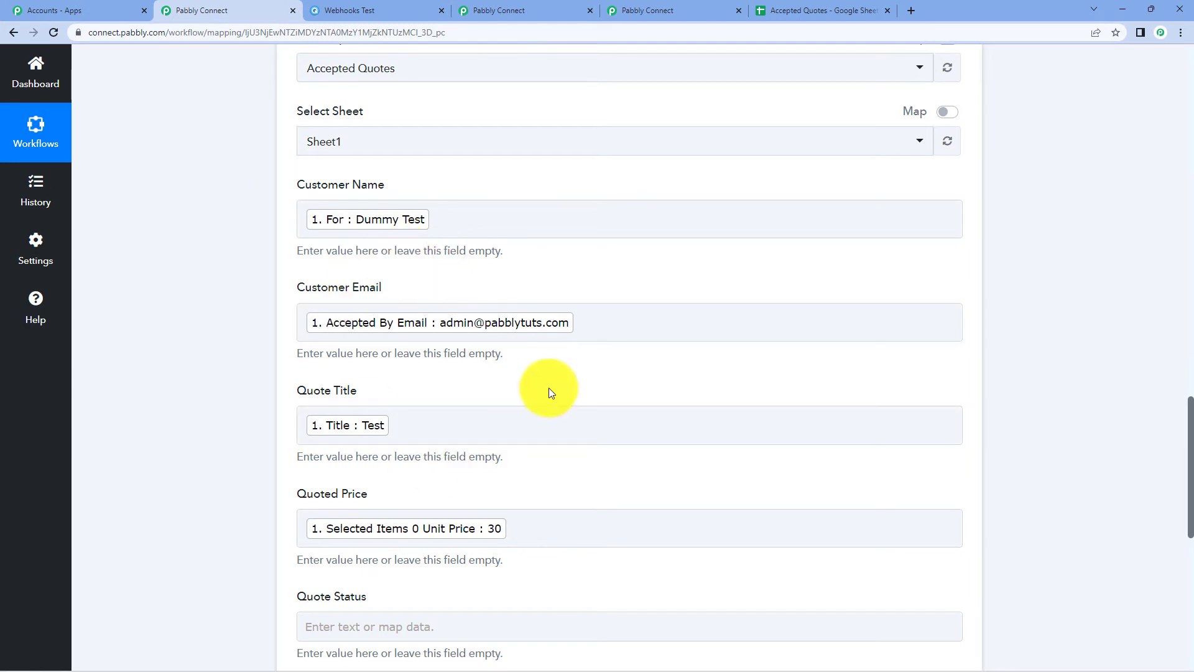
scroll(728, 304, down, 1)
scroll(726, 300, down, 2)
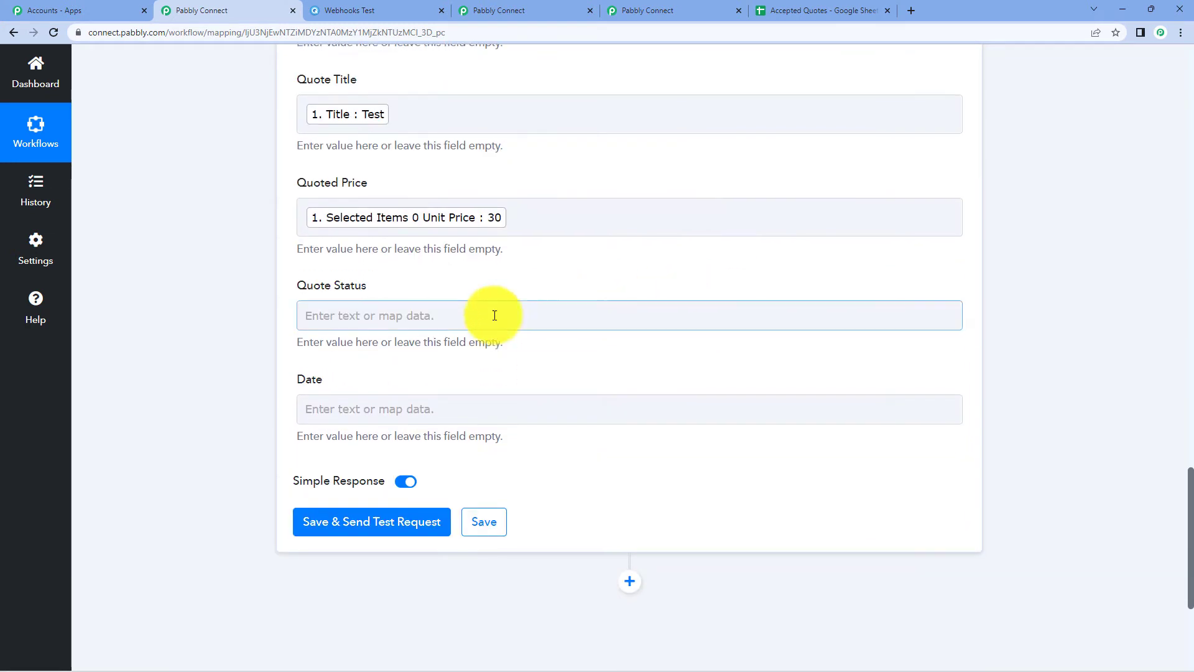
click(354, 313)
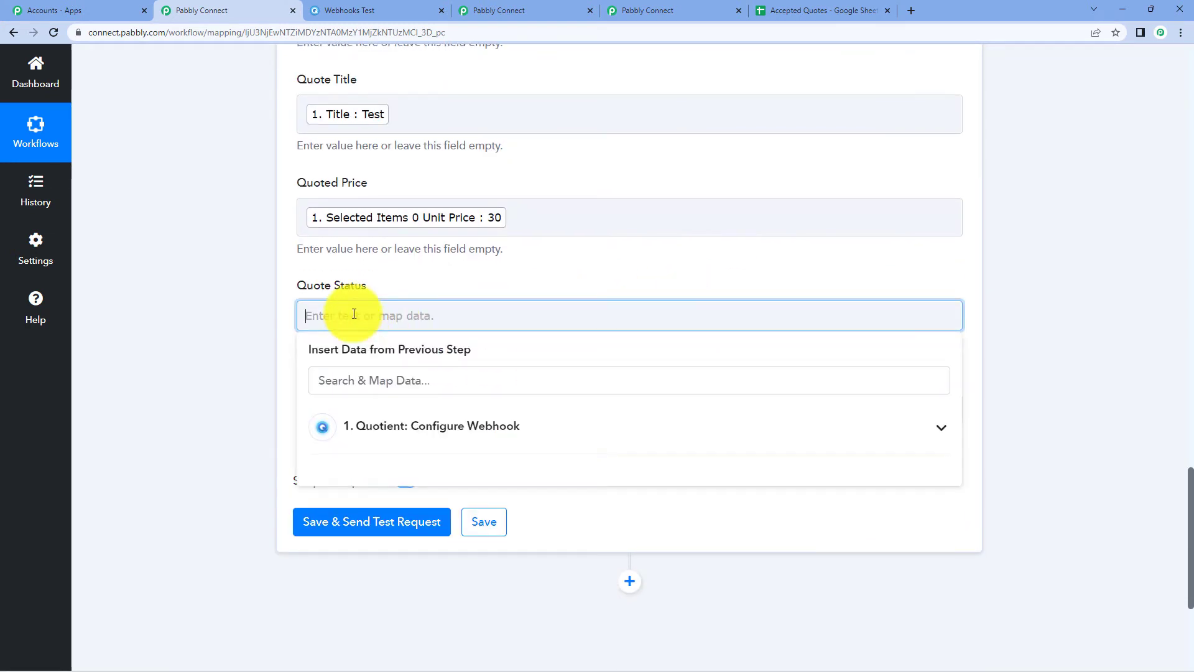
click(421, 425)
text(stat)
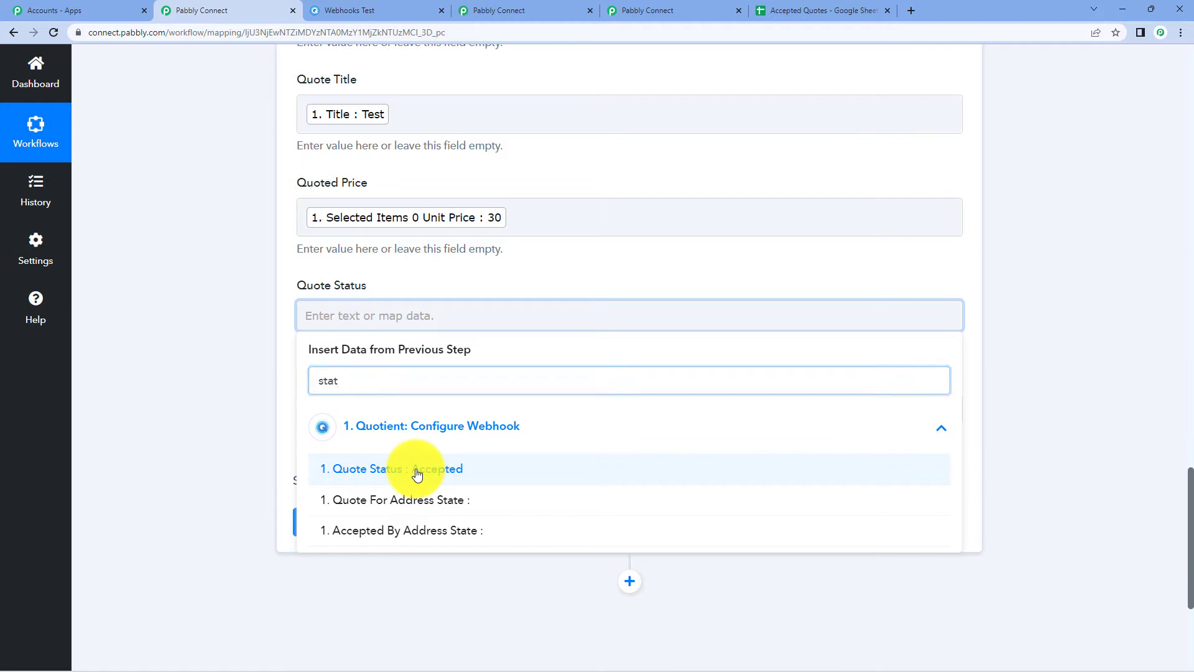
click(414, 471)
Step: Examine the webhook values offered for the Date field, checking the format of the Accepted When value
click(434, 364)
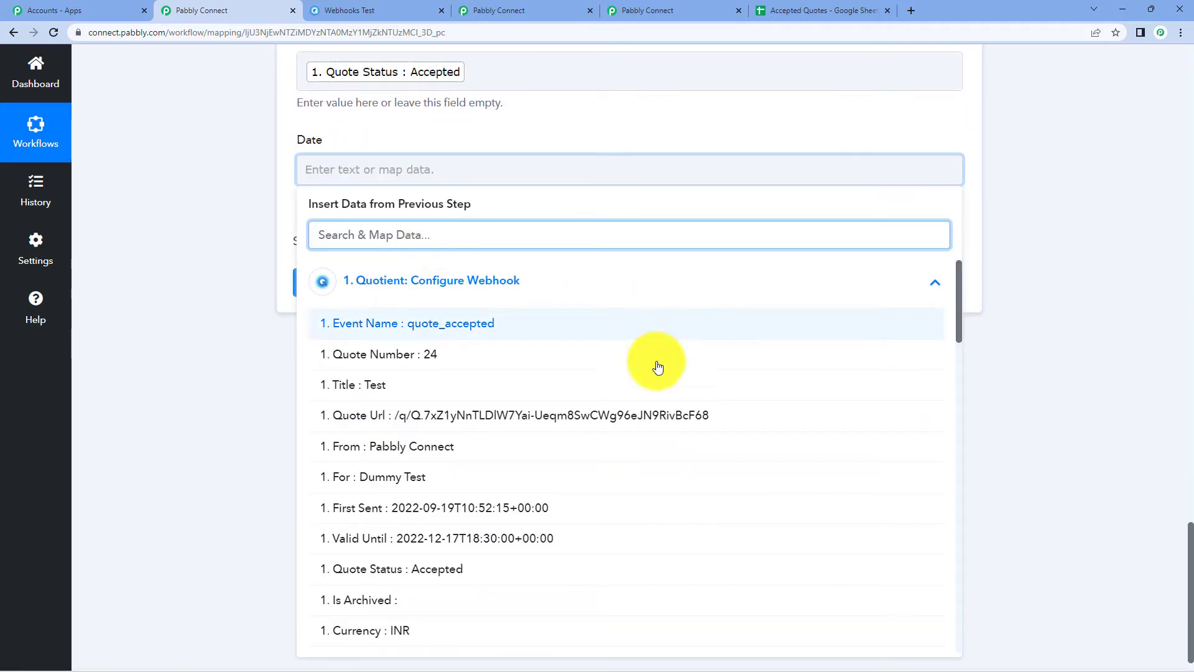
scroll(579, 395, down, 1)
scroll(582, 399, down, 10)
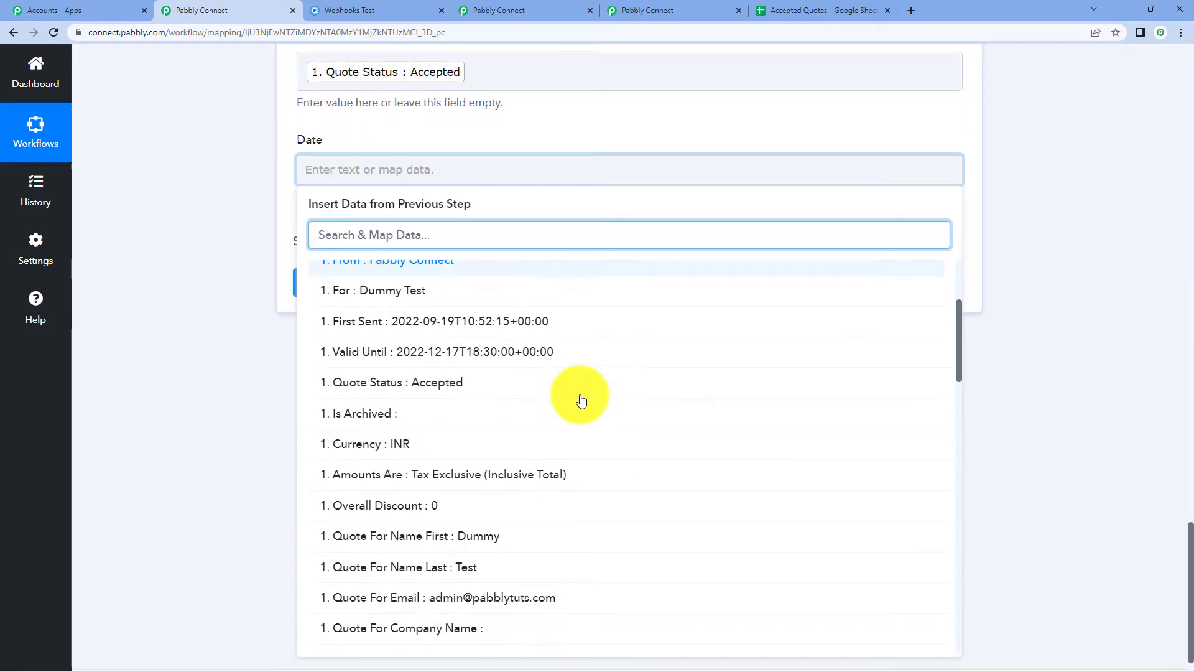
scroll(582, 400, down, 12)
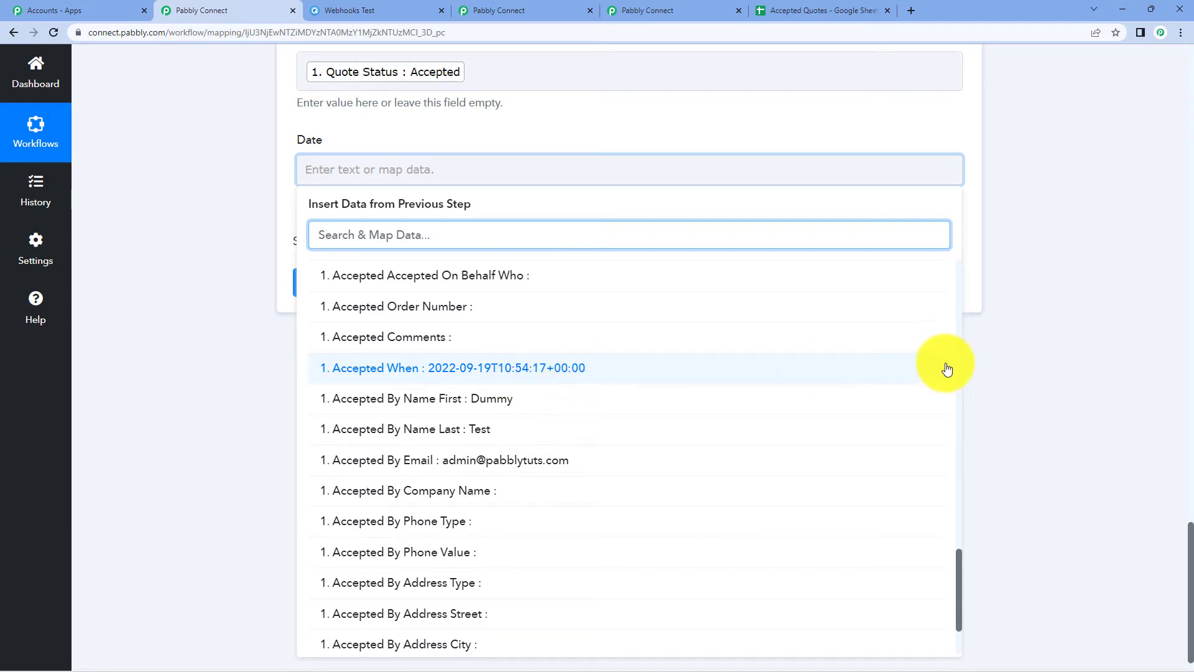
click(1112, 331)
Step: Insert a Date/Time Formatter by Pabbly action between the Quotient trigger and Google Sheets, with Format Date Only as its action event
scroll(1089, 367, up, 10)
scroll(1089, 375, up, 9)
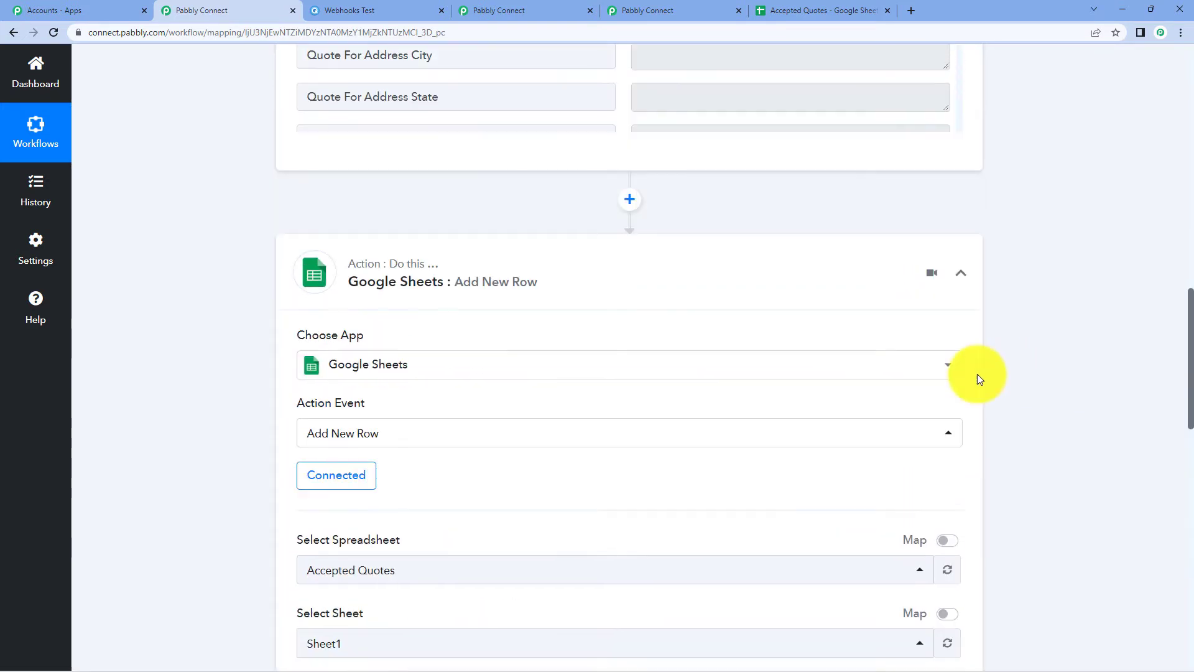
click(634, 322)
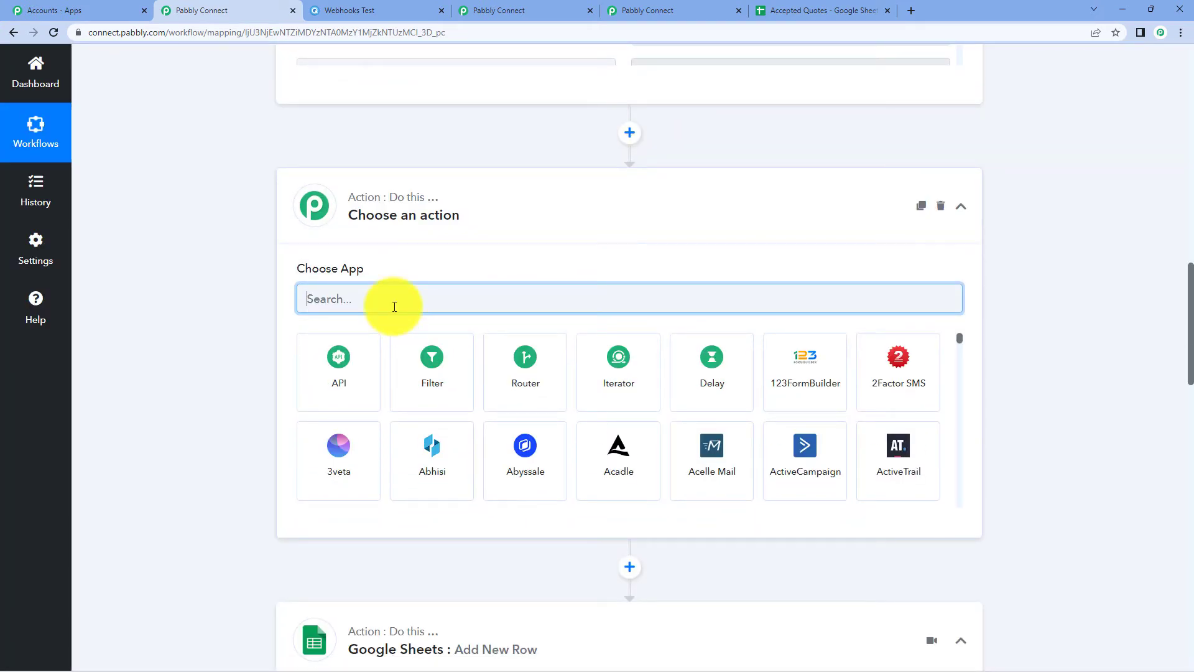
text(date)
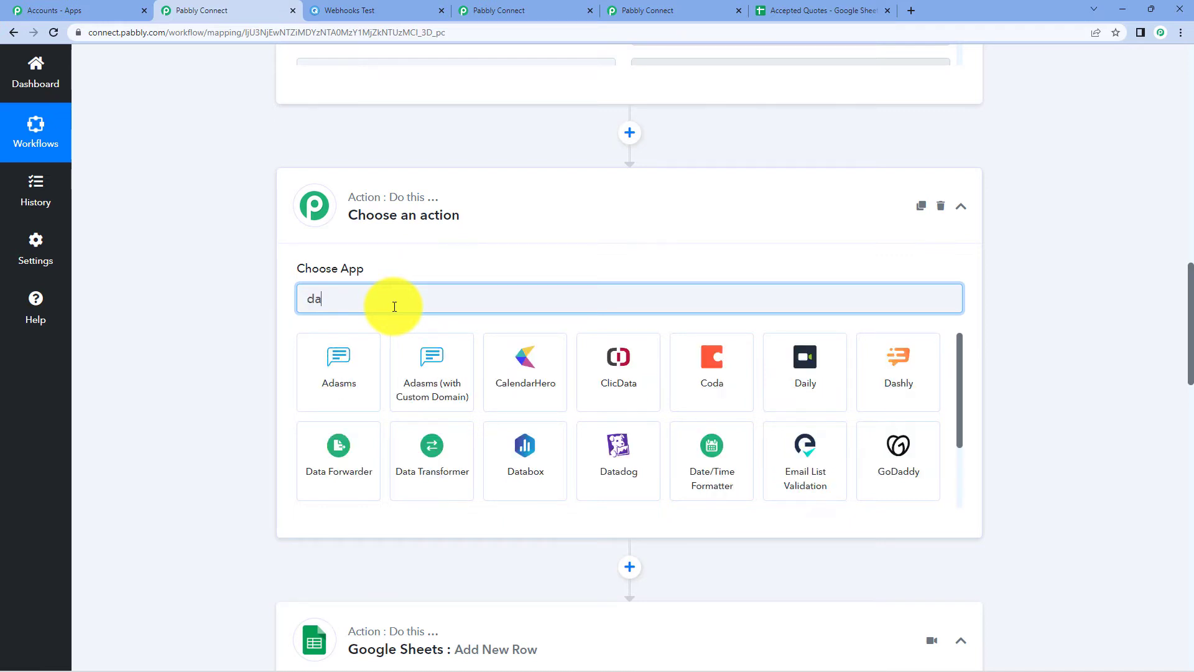
click(373, 370)
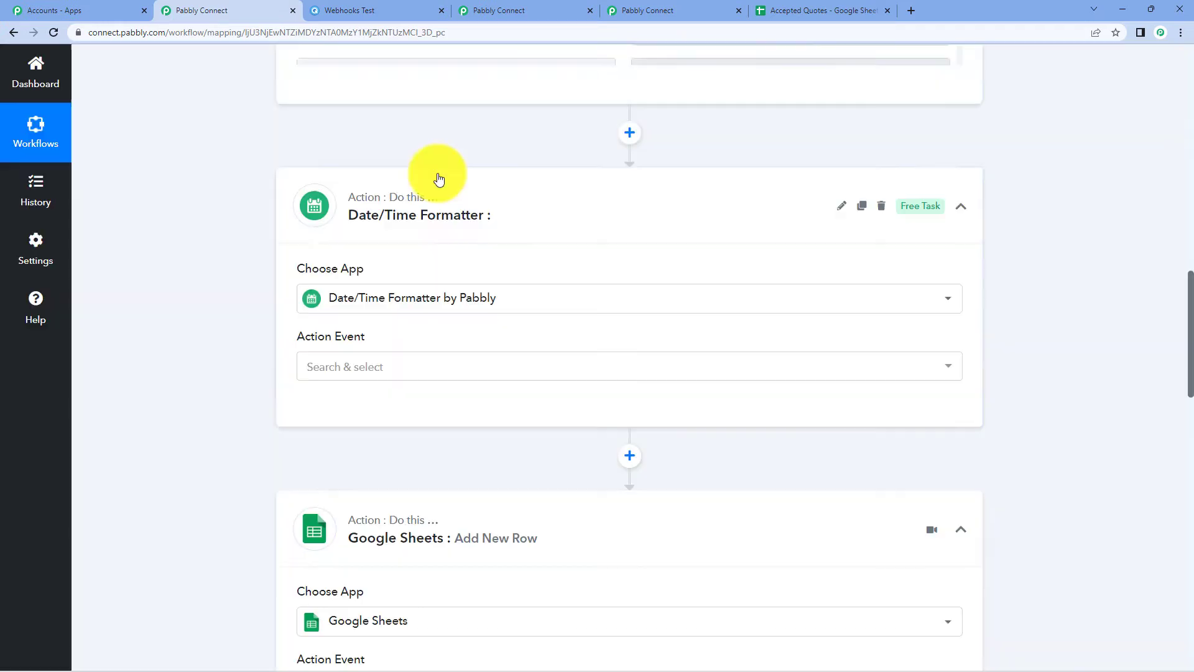
scroll(401, 259, down, 2)
click(400, 246)
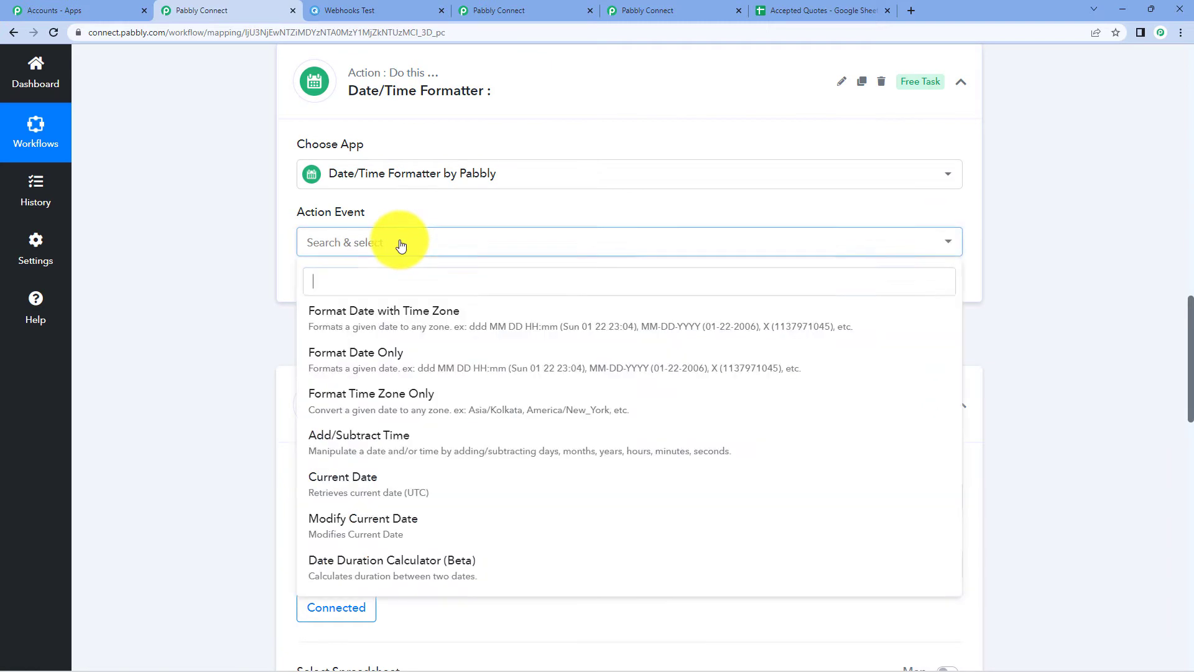
click(448, 355)
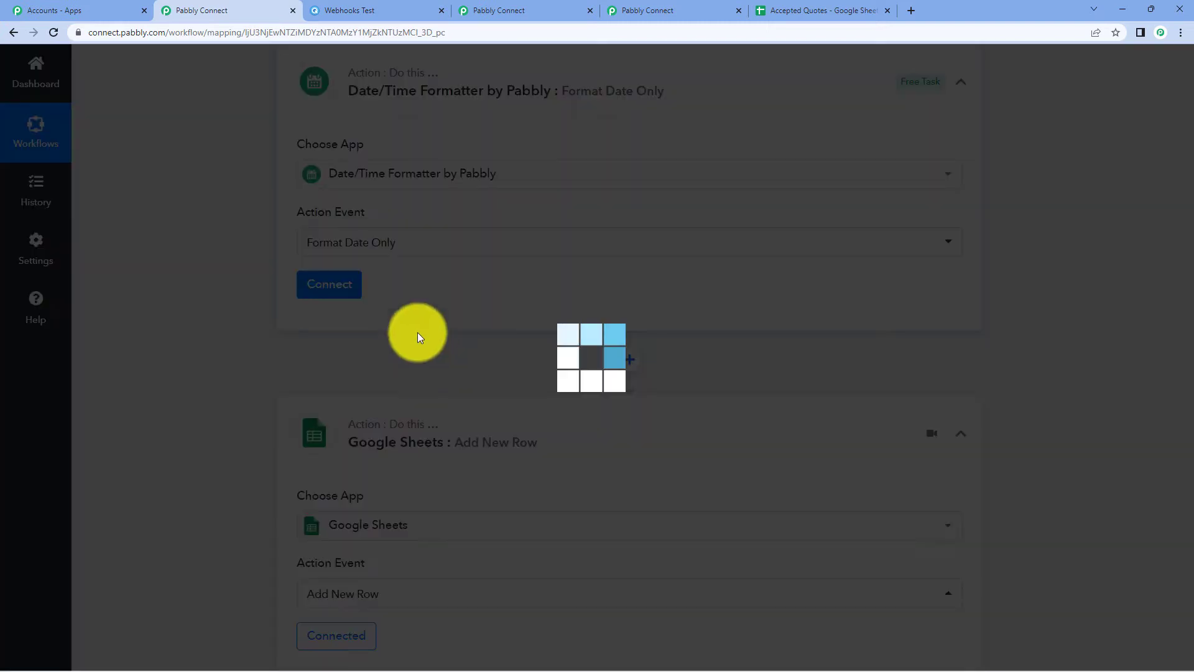
Step: Connect the Date/Time Formatter action and map the webhook's Accepted When value to its Date field
click(349, 284)
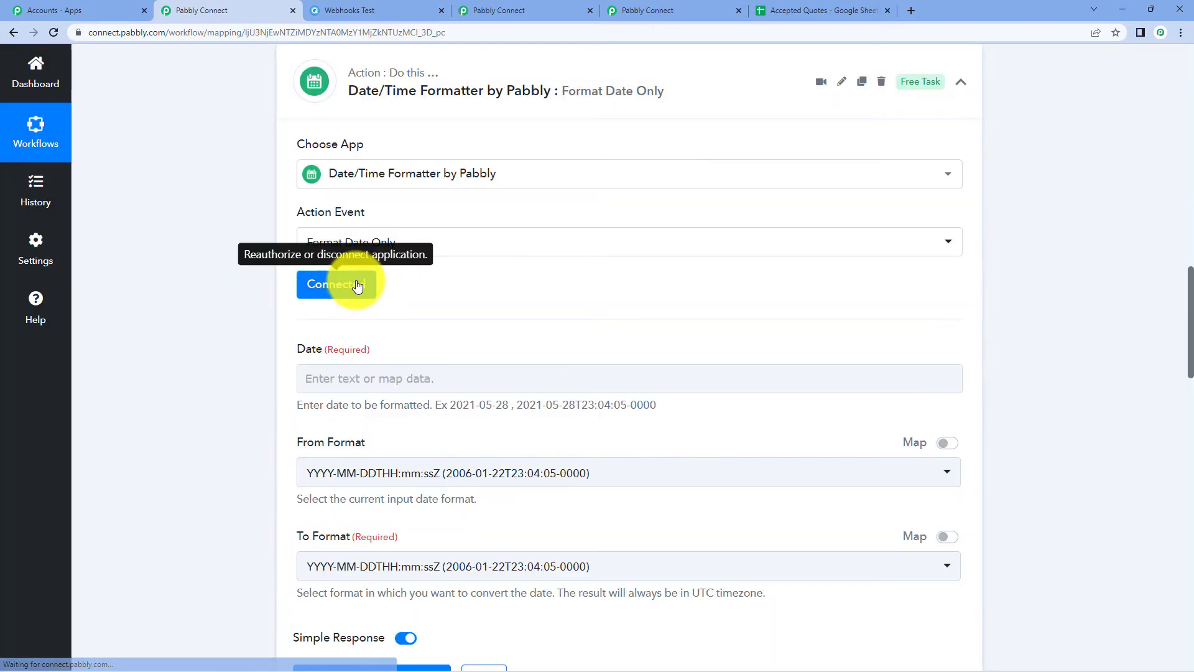
scroll(649, 155, down, 2)
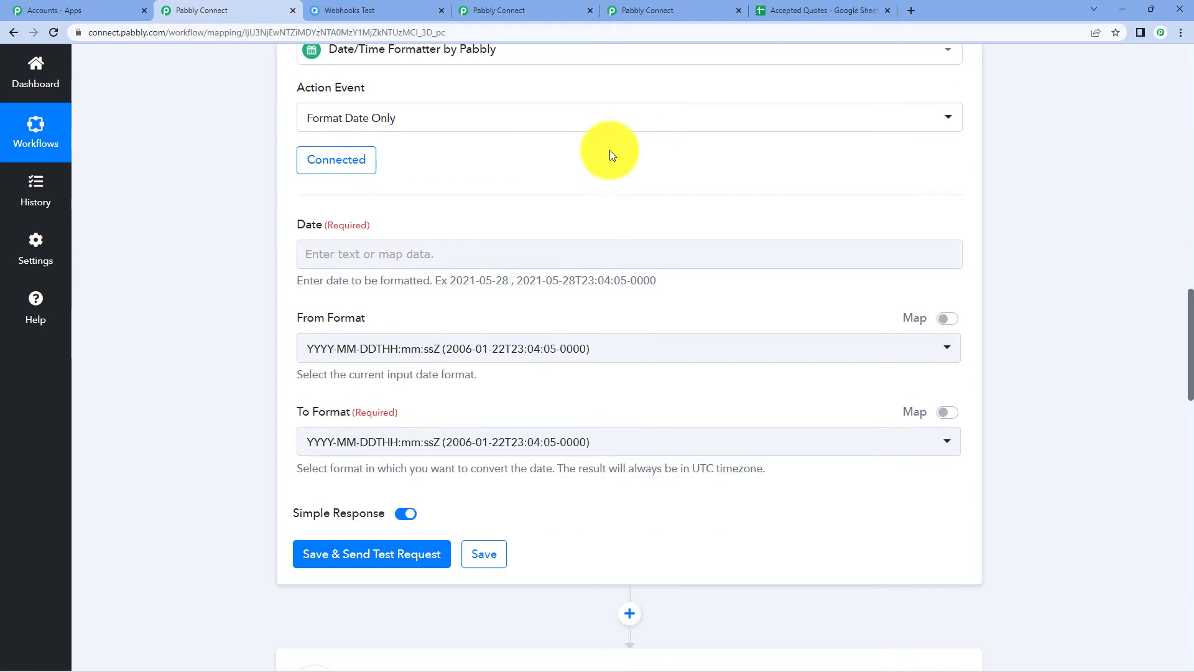
click(321, 246)
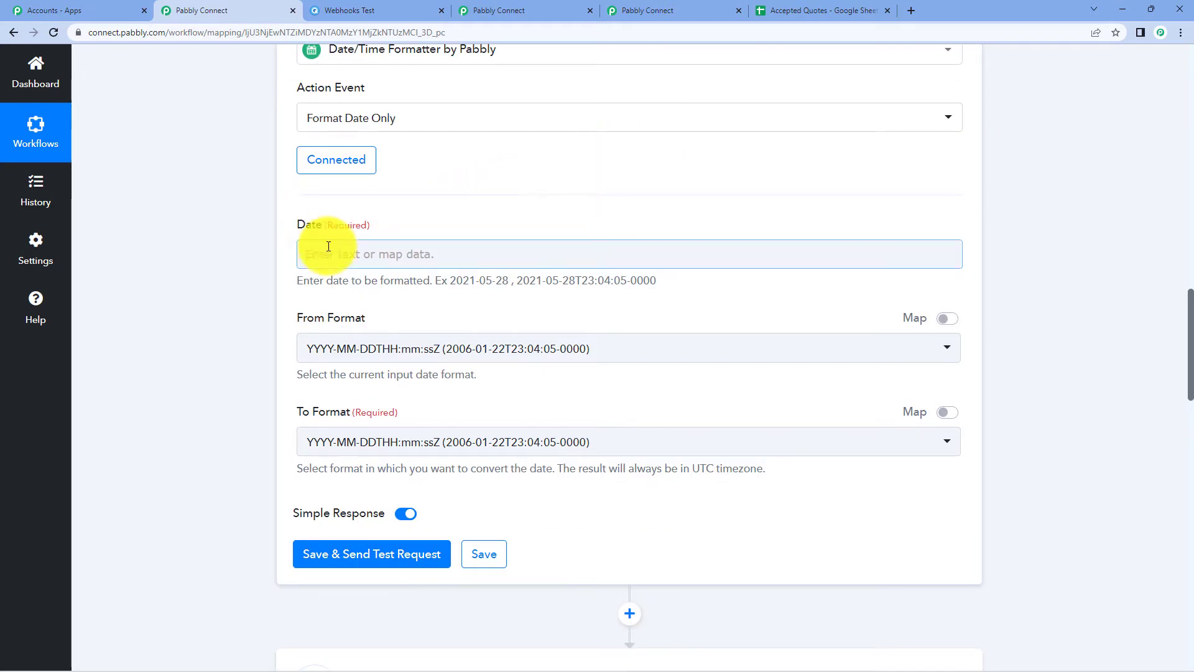
click(402, 251)
click(479, 372)
scroll(499, 493, down, 5)
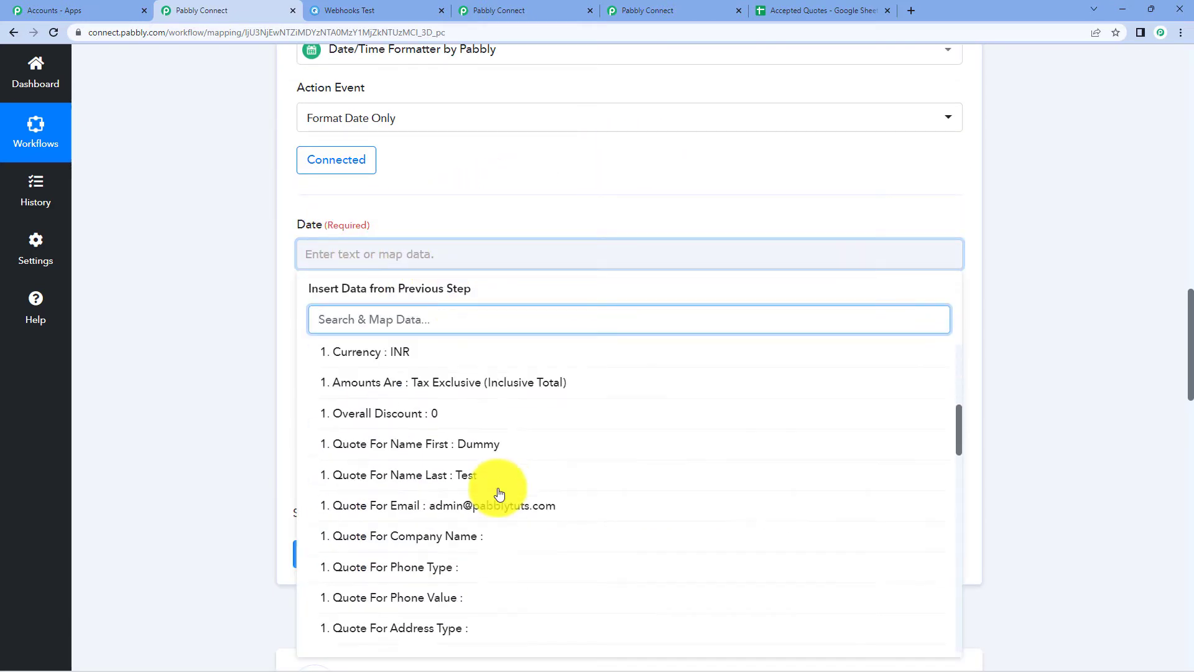
scroll(499, 493, down, 10)
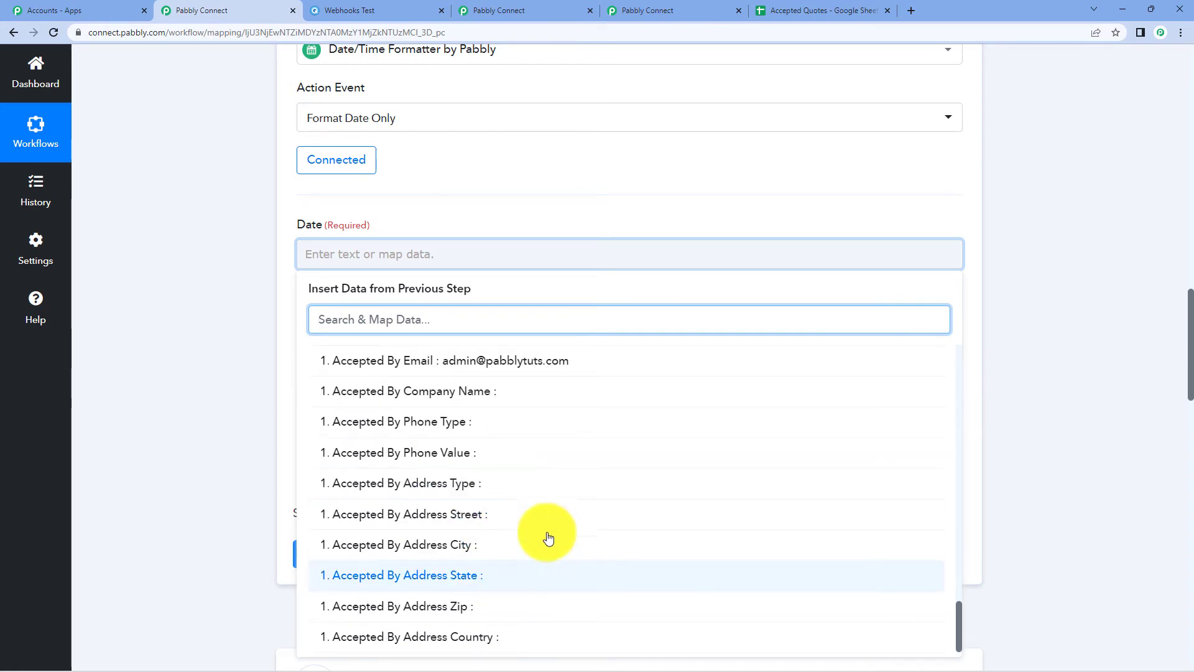
scroll(541, 526, up, 4)
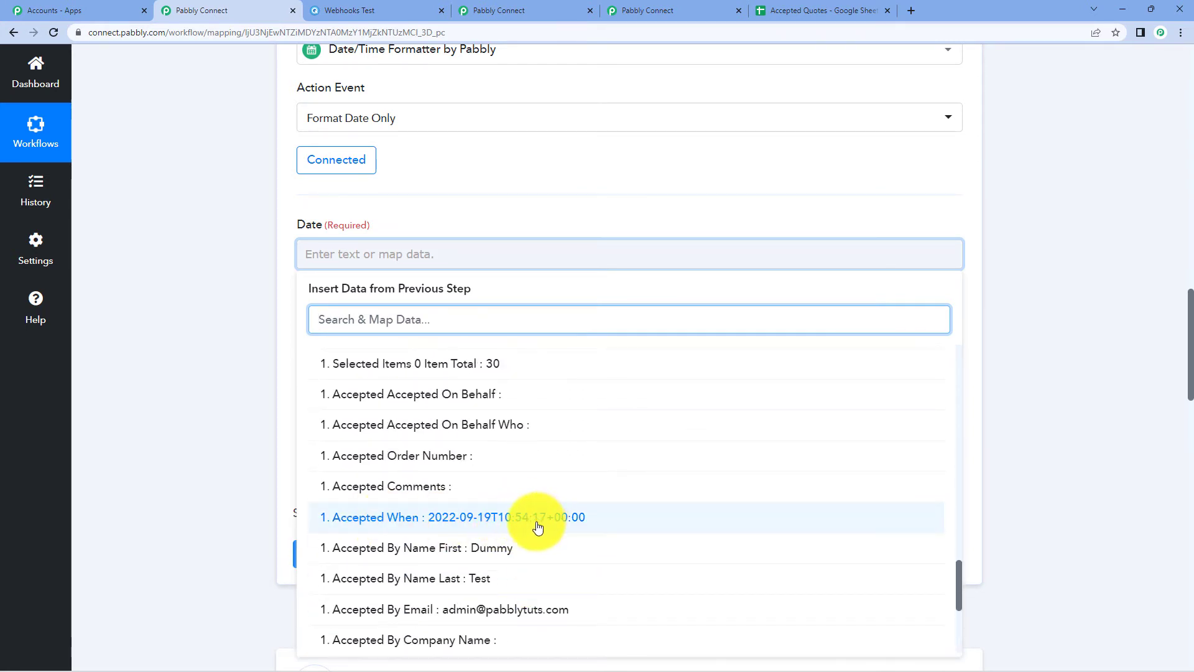
click(538, 519)
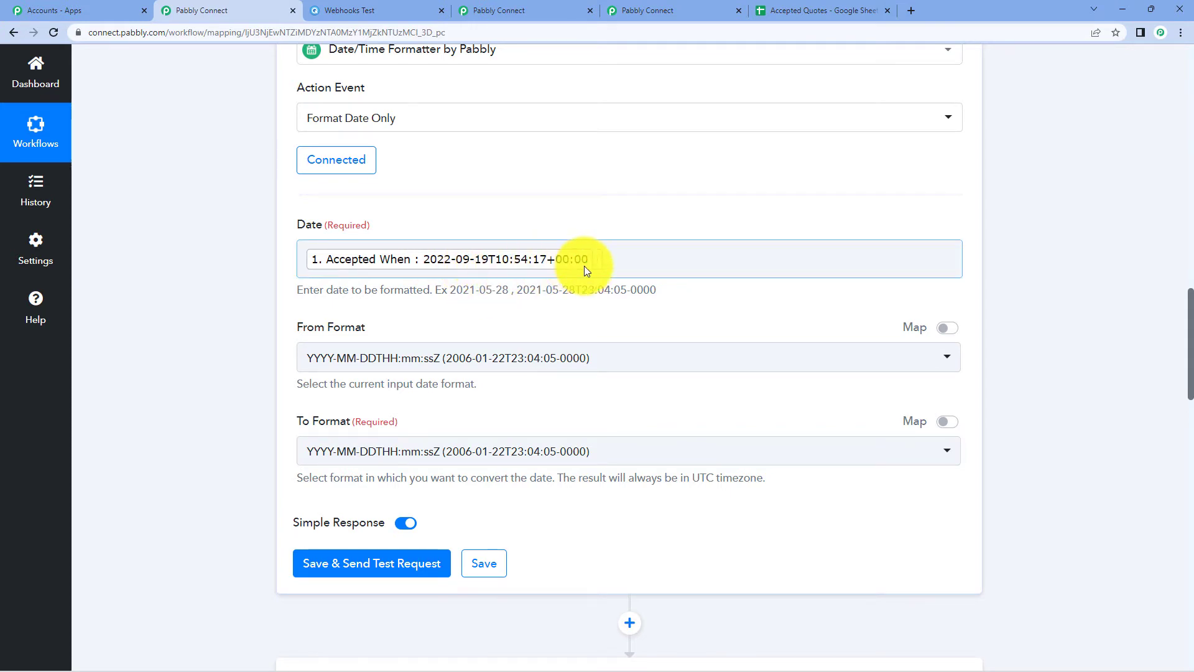
Step: Keep YYYY-MM-DDTHH:mm:ssZ as the From Format and set the To Format to MM-DD-YYYY
click(449, 359)
click(449, 358)
click(449, 359)
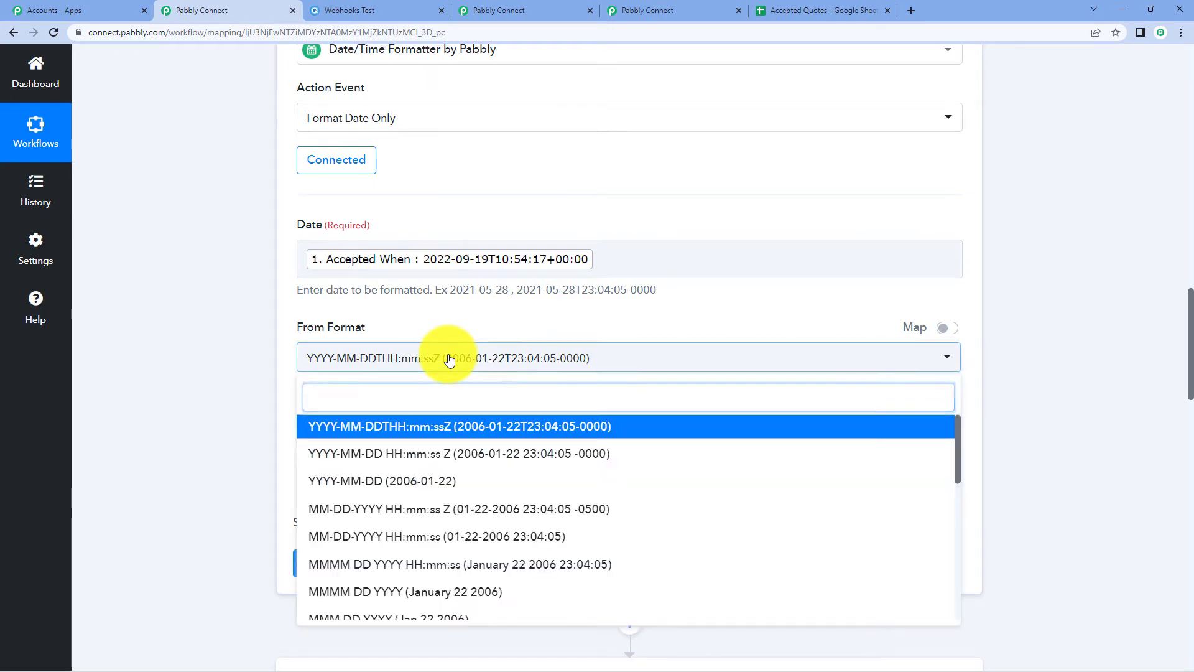
click(449, 358)
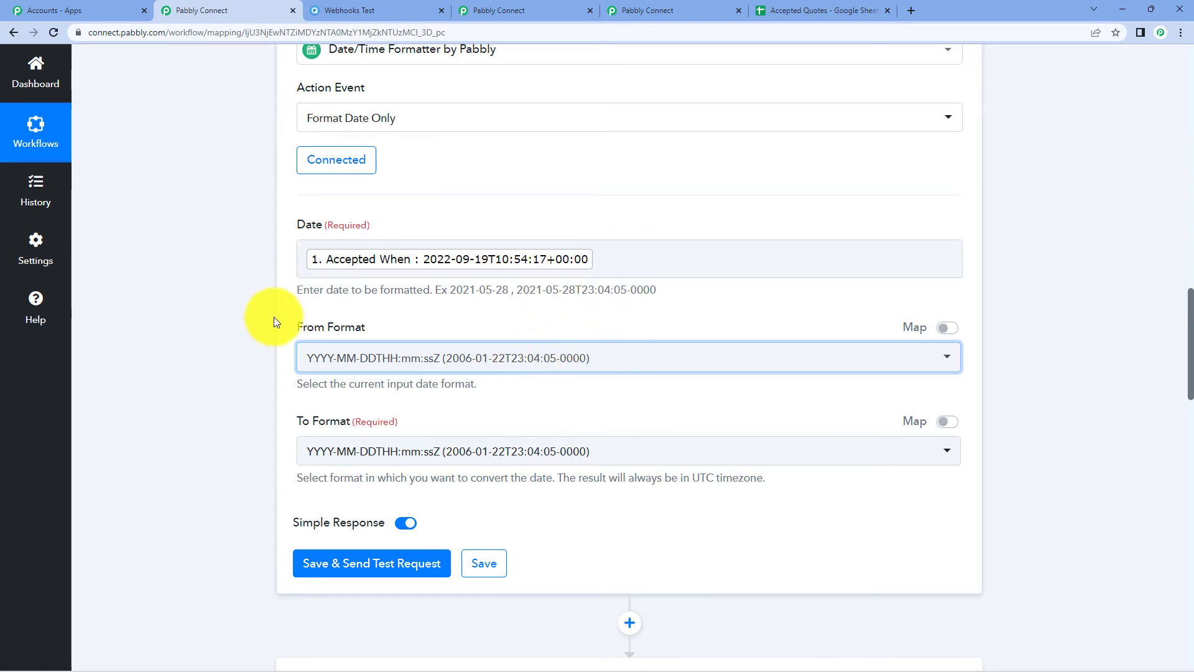
scroll(548, 287, down, 3)
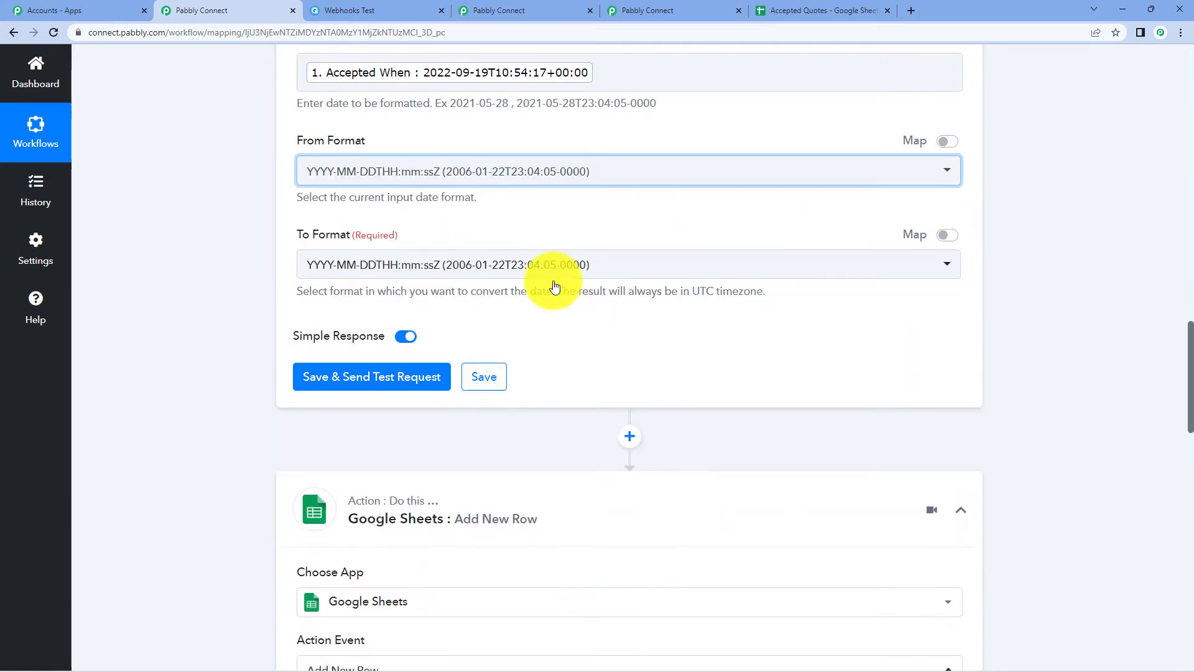
click(367, 271)
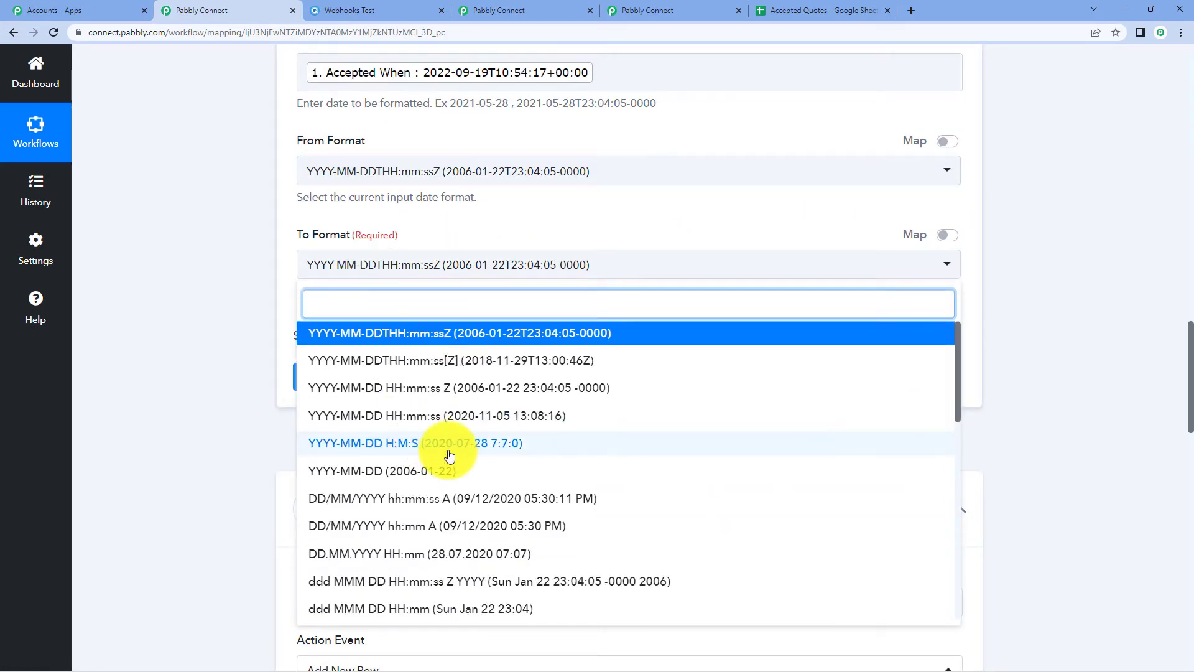
scroll(450, 456, down, 5)
click(349, 560)
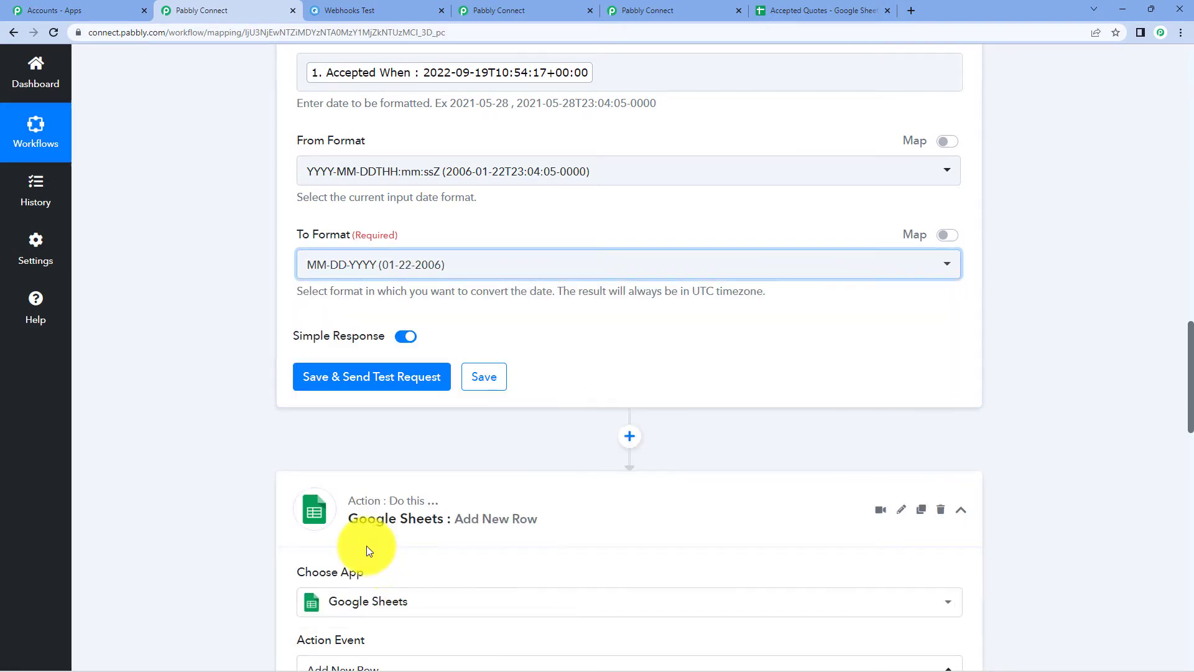
Step: Save the date formatter action and send its test request, reviewing the response
click(383, 376)
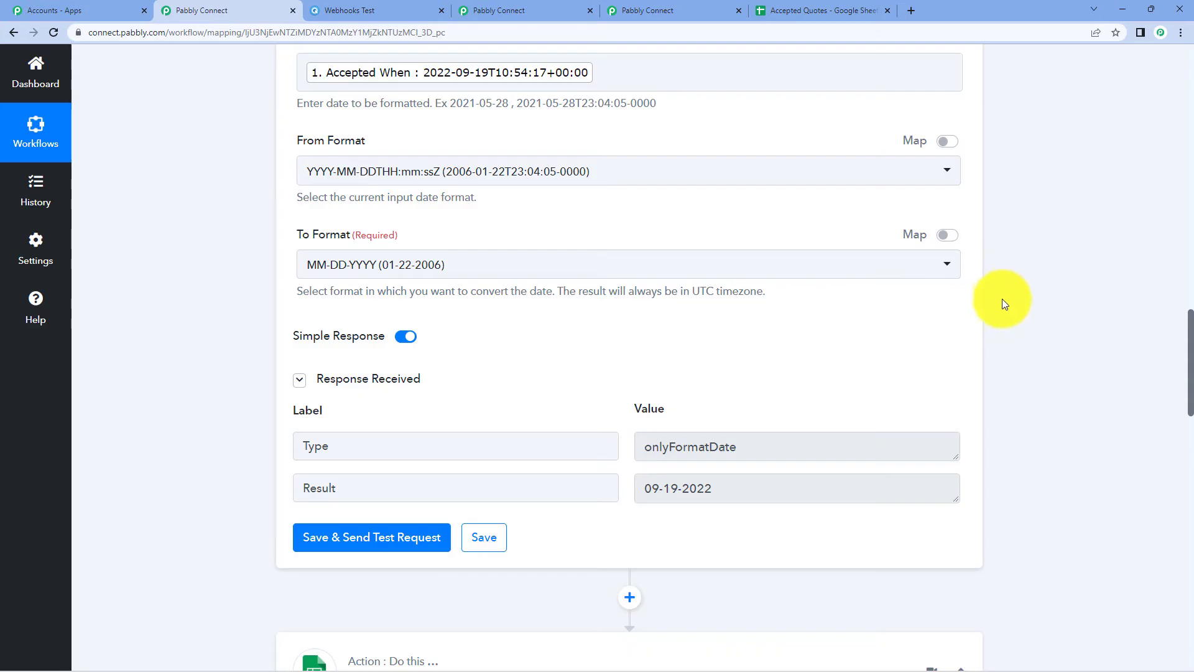
scroll(736, 195, up, 2)
scroll(1125, 277, down, 2)
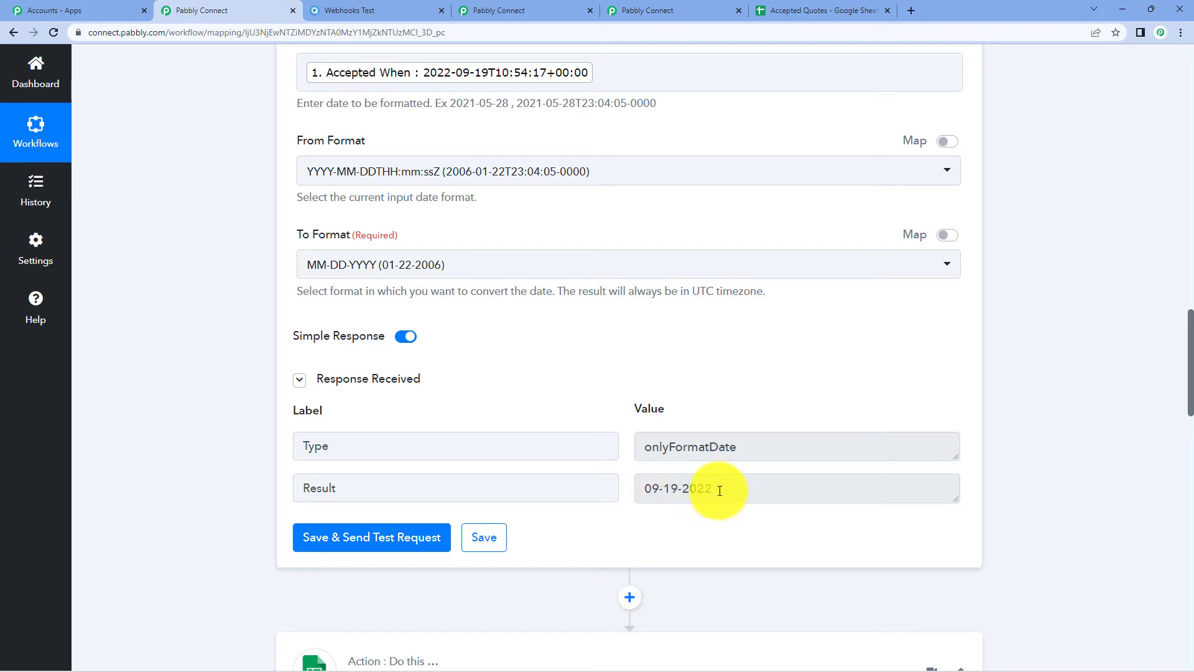
Step: Save the existing Google Sheets #619 connection again for the Add New Row action
scroll(1022, 341, down, 8)
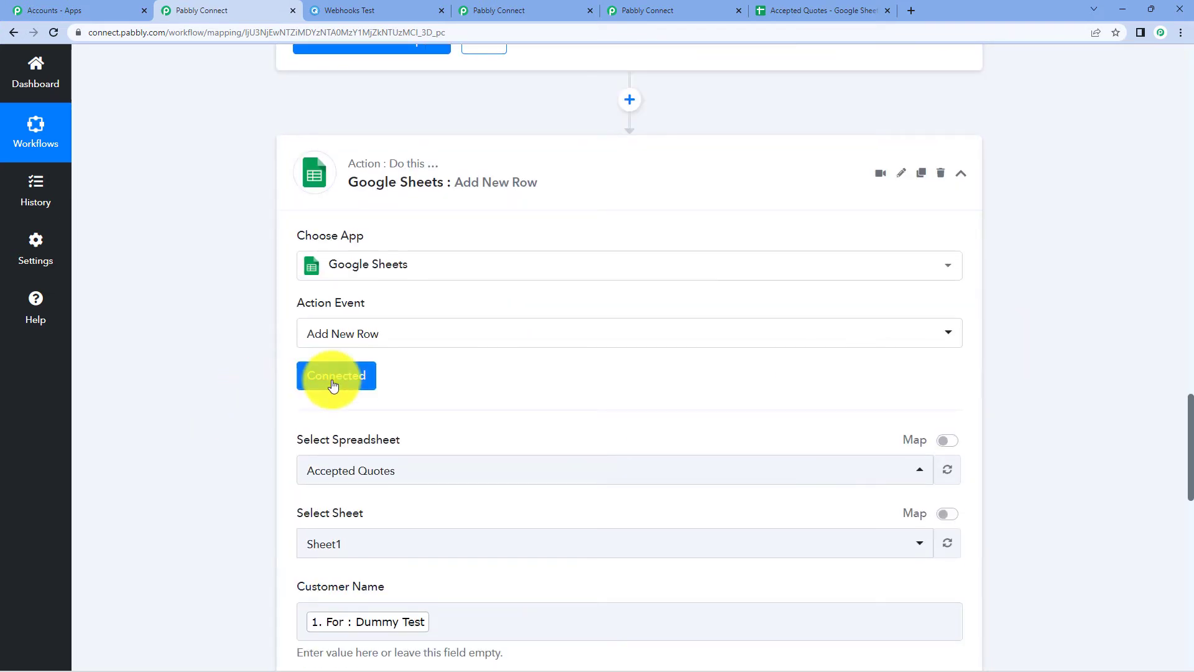
click(333, 381)
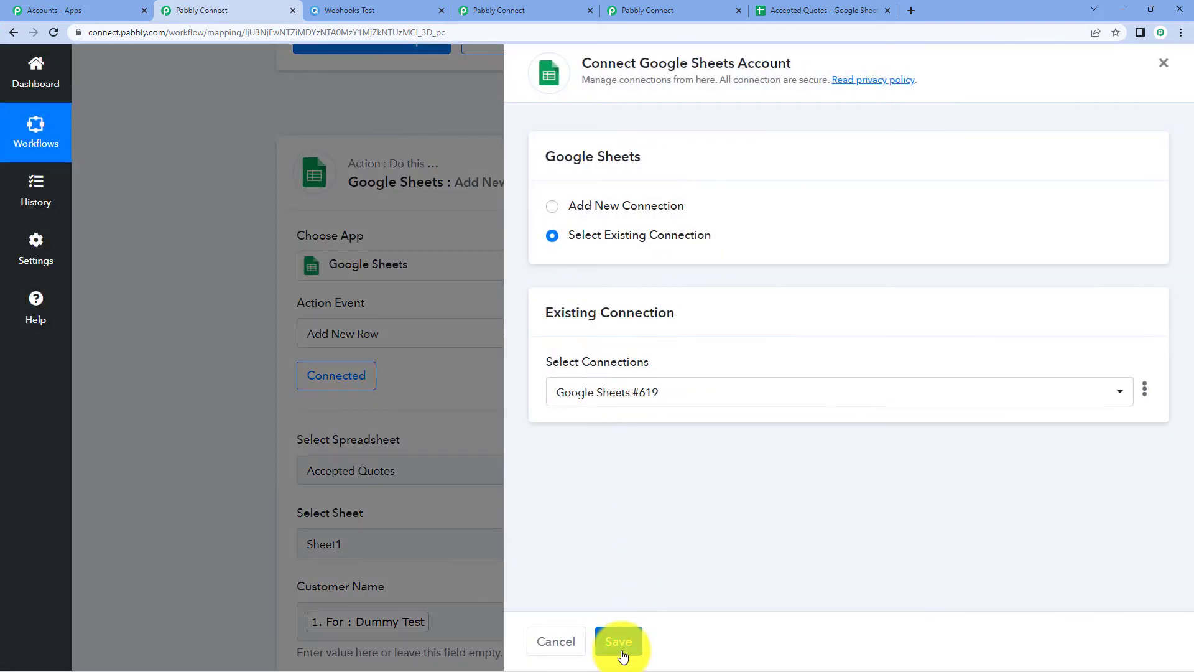
click(620, 650)
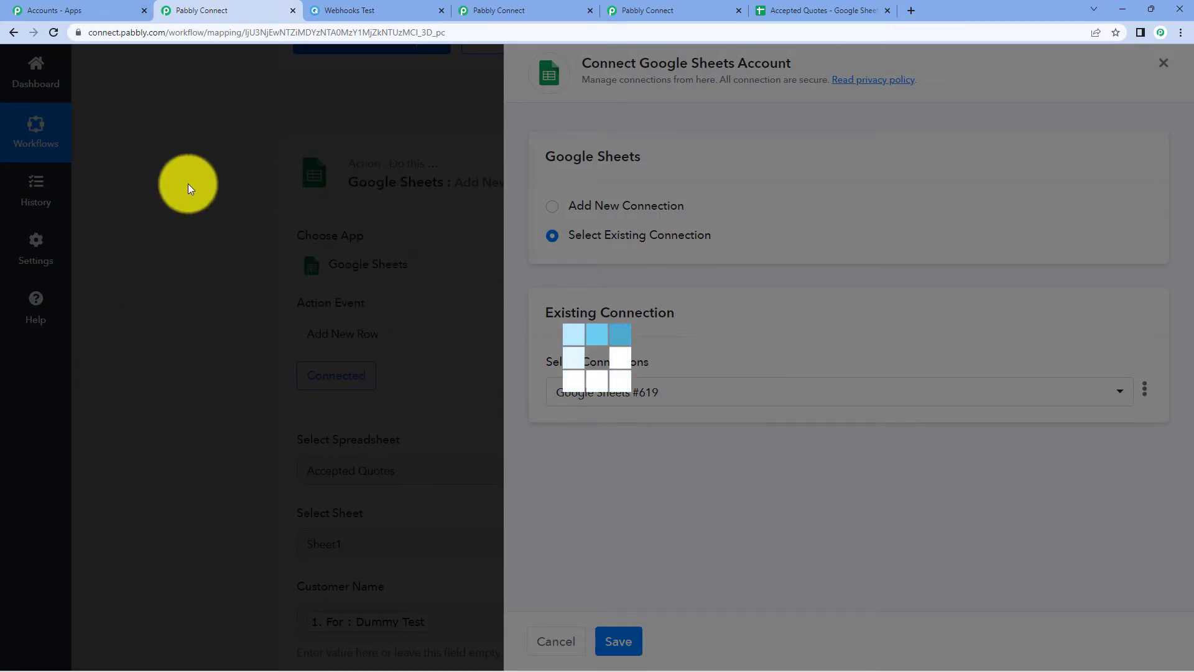
Step: Map the date formatter's Result to the Date field of the Google Sheets row, and save and send the test request
scroll(618, 312, down, 14)
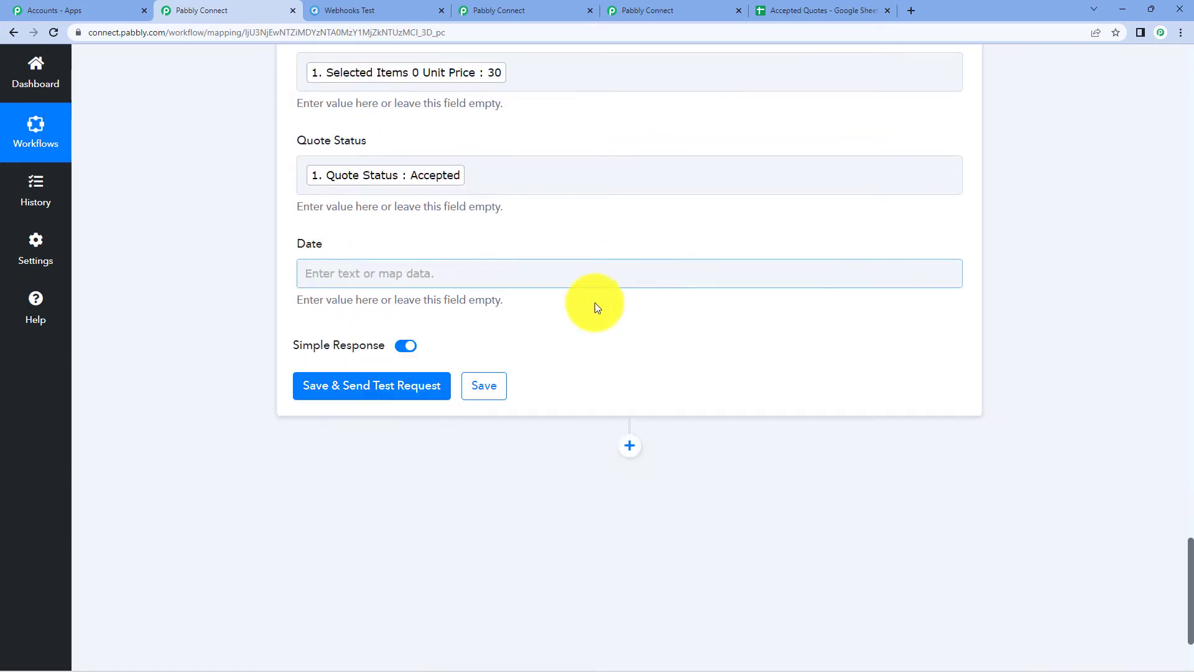
click(322, 255)
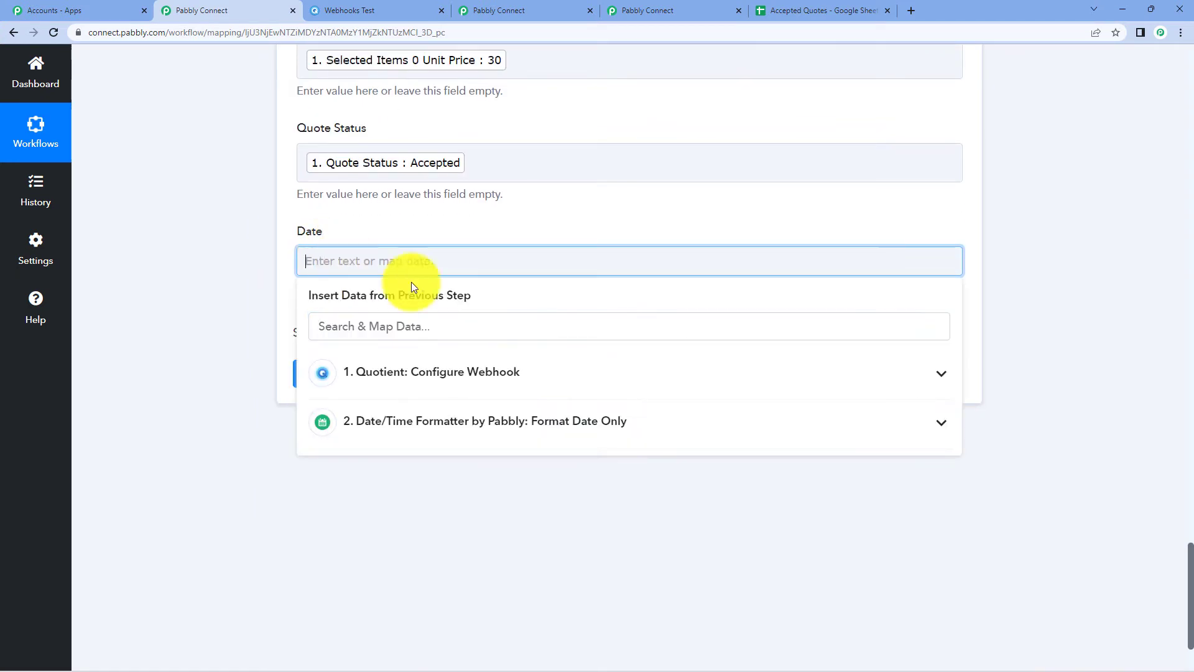
click(466, 414)
click(446, 494)
click(152, 368)
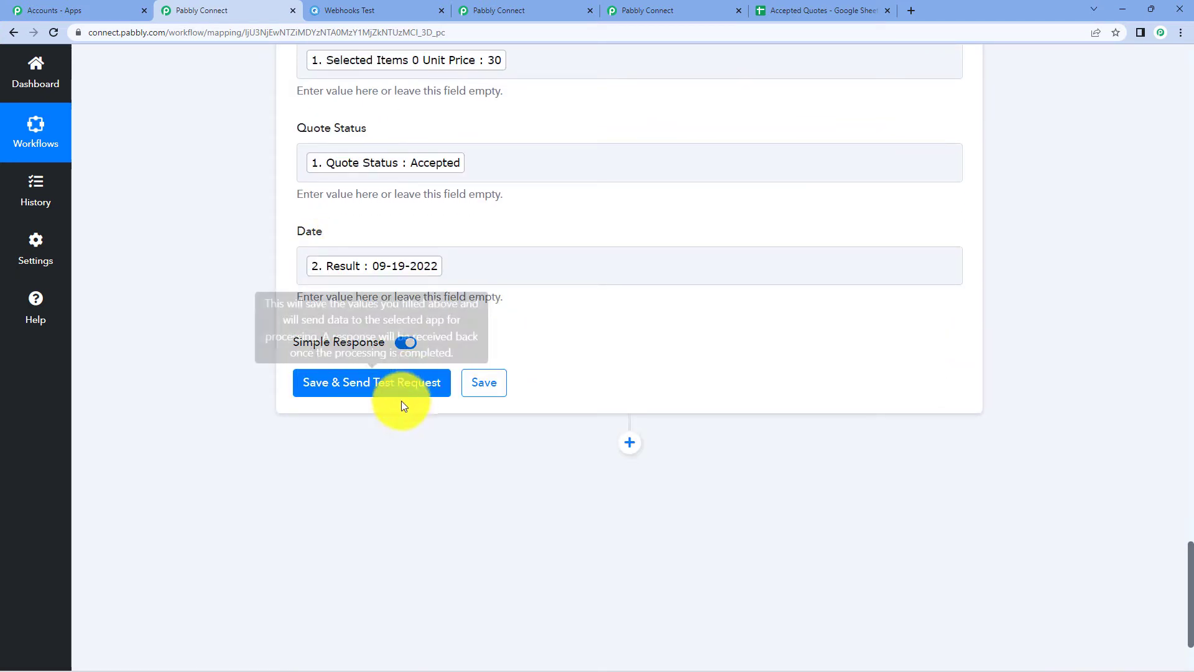
click(389, 392)
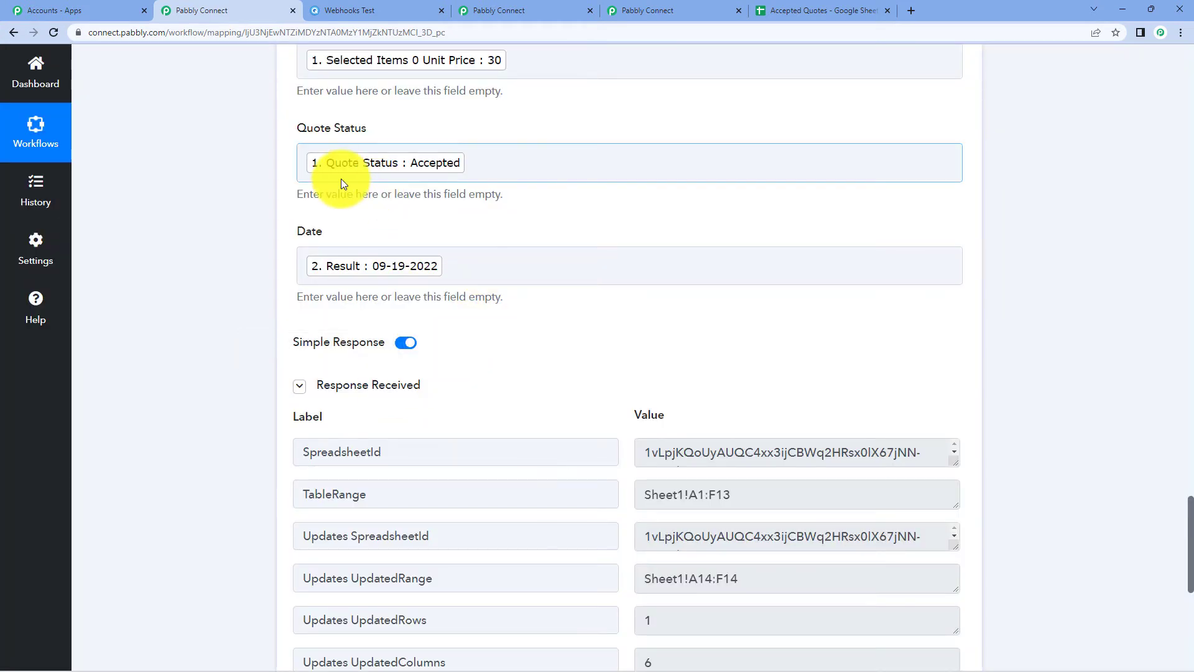
Step: Collapse the steps of the Quotient to Gmail workflow and check the Accepted Quotes spreadsheet for the test row
scroll(341, 178, up, 18)
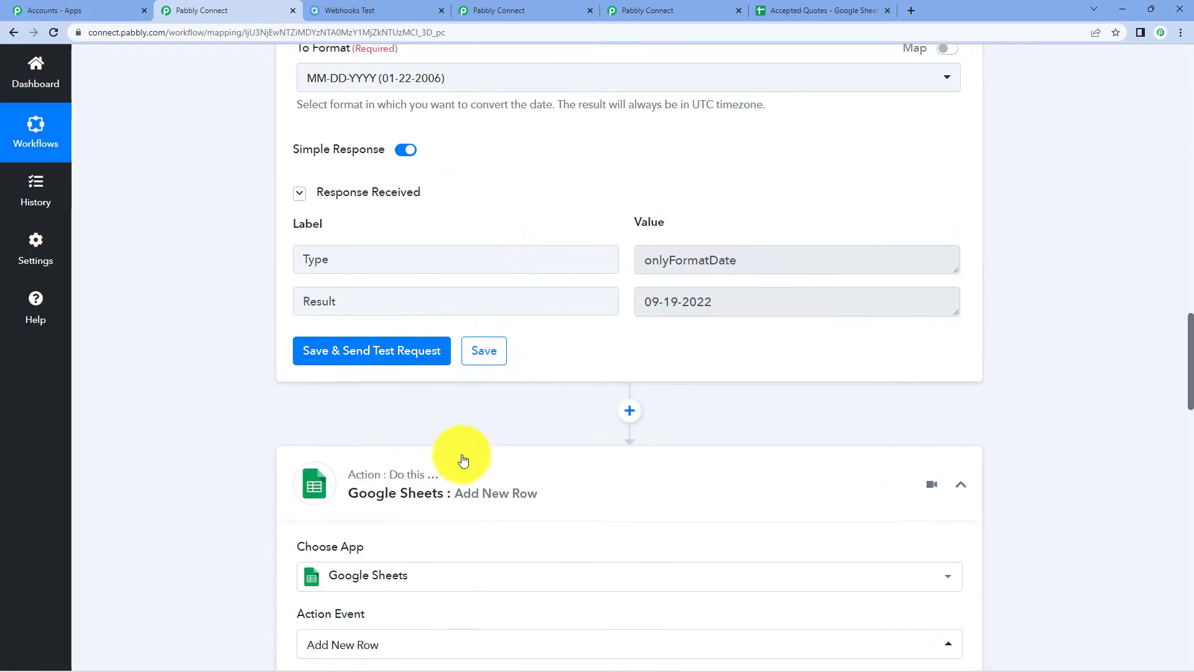
scroll(454, 464, up, 15)
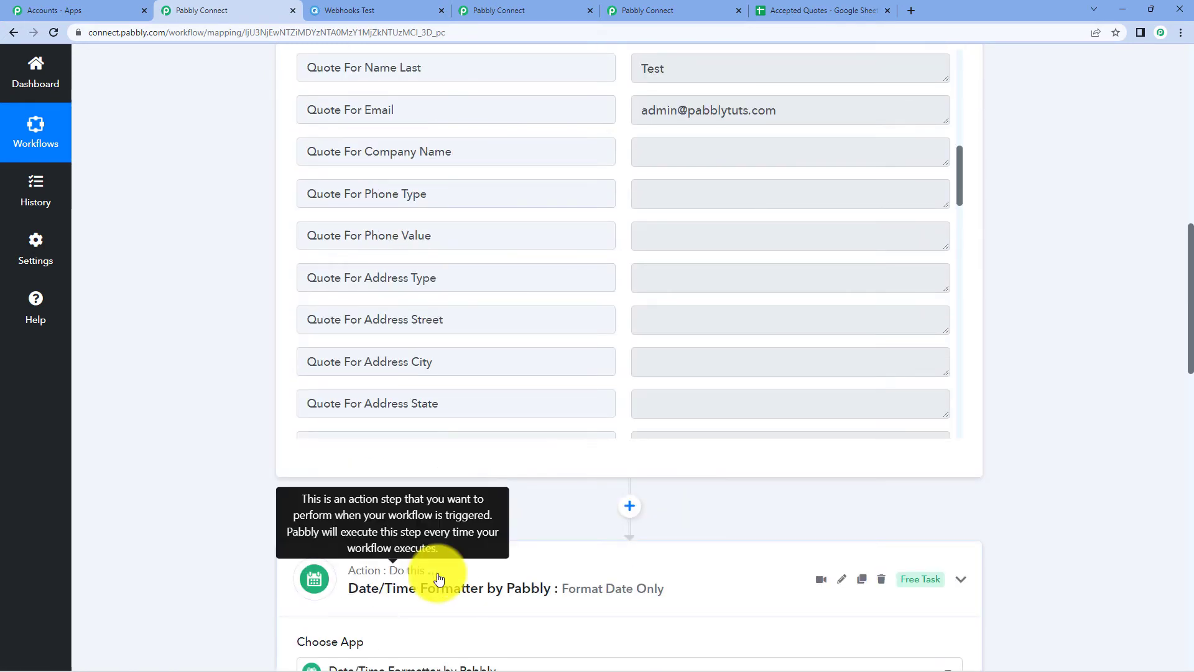
scroll(439, 579, up, 12)
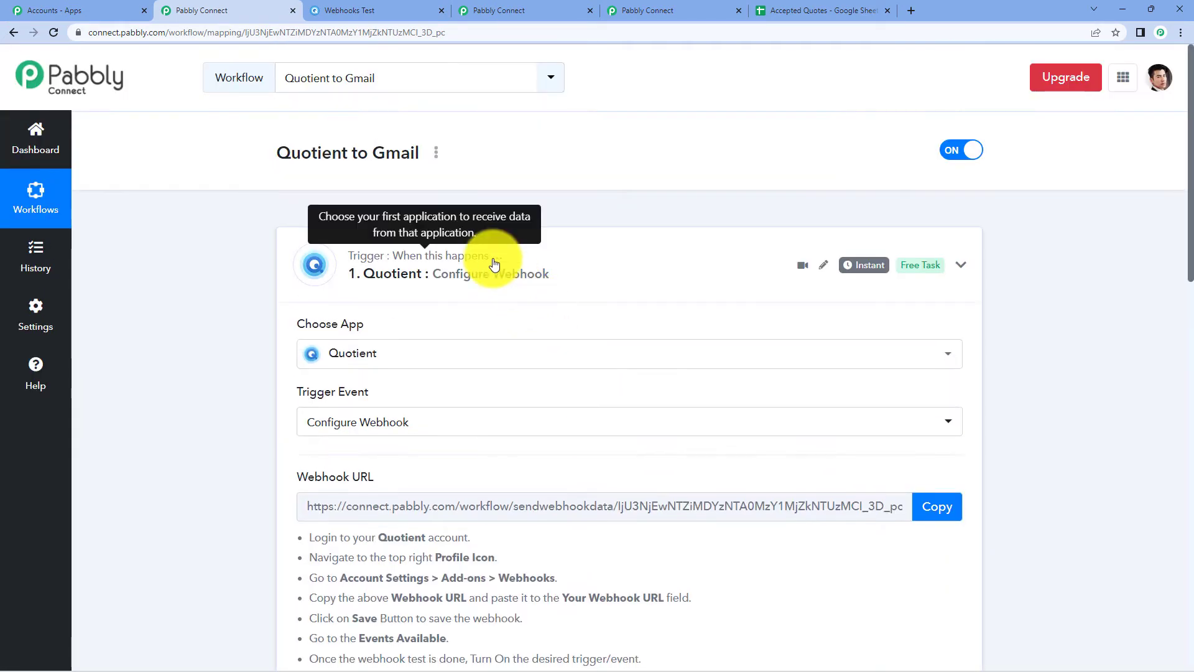
click(495, 264)
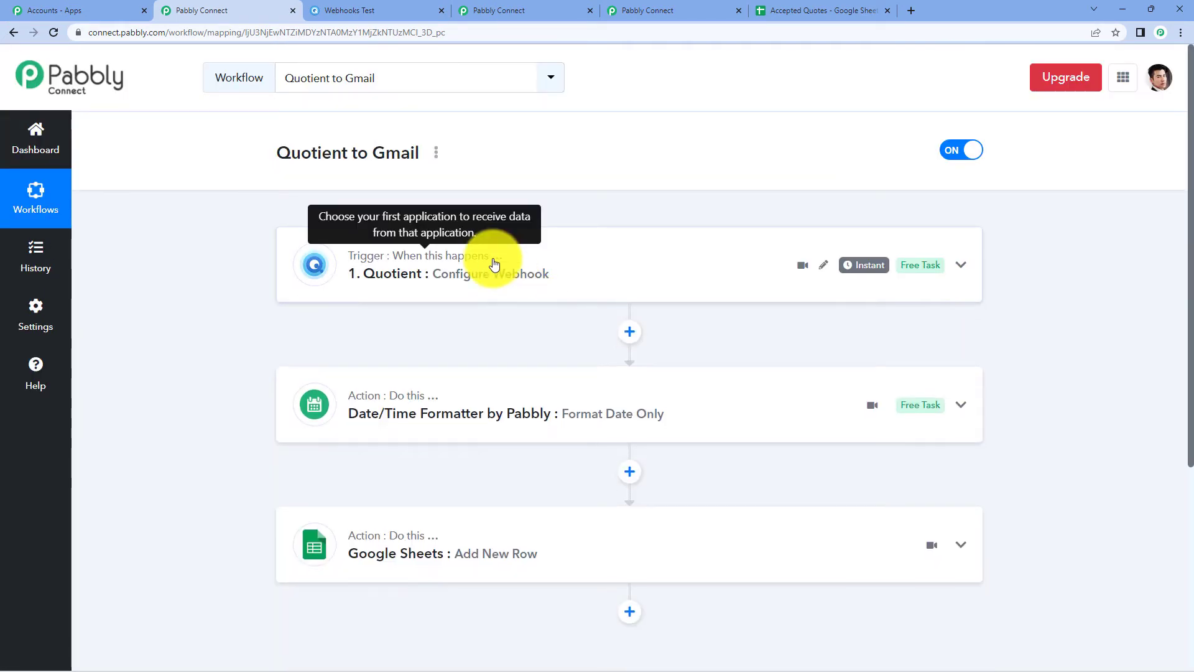
click(801, 10)
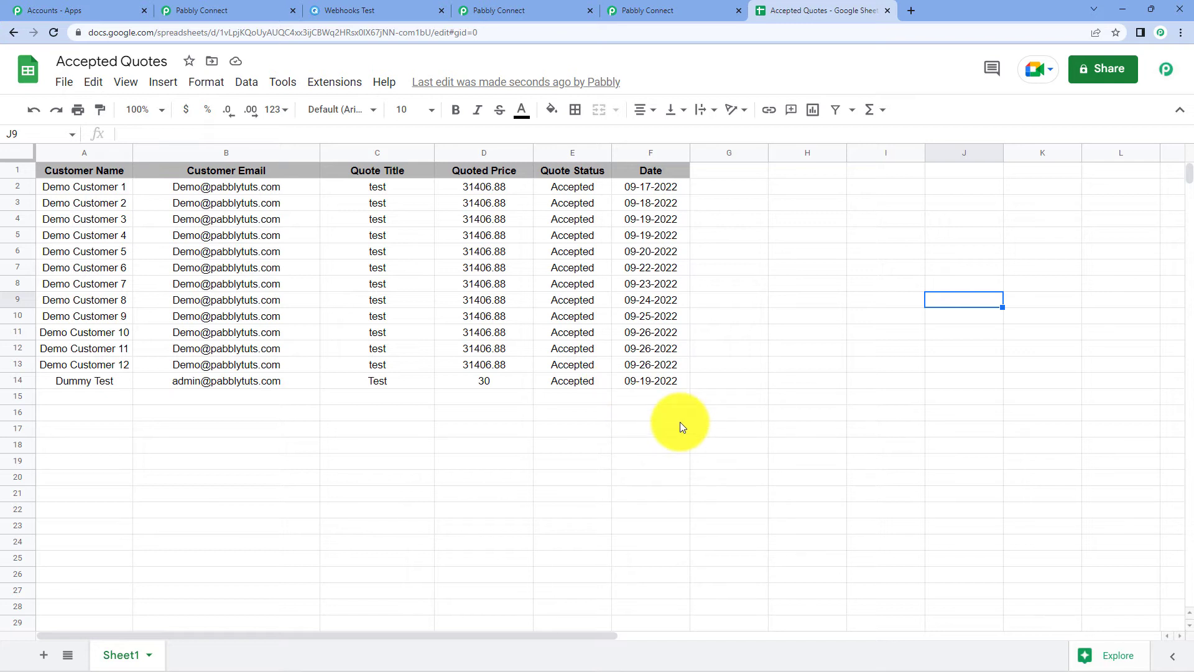
click(212, 6)
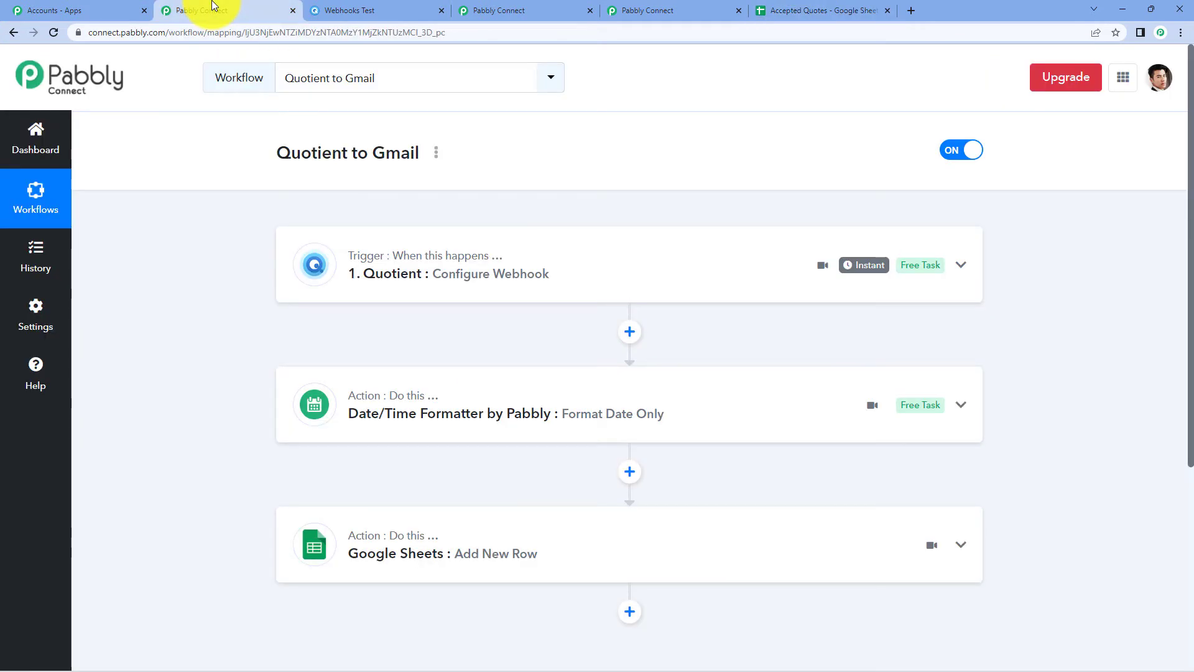
Step: Switch to the Schedule Report workflow and save its Schedule by Pabbly trigger with days of the week, Monday, at 08:00
key(ctrl+5)
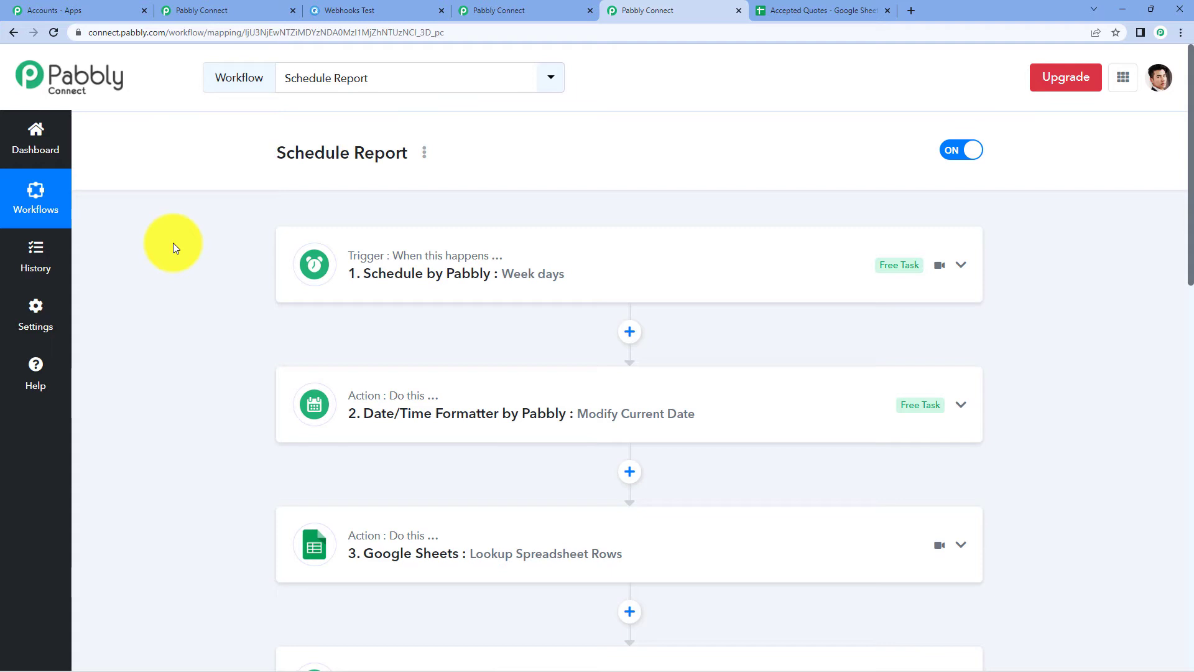
click(405, 273)
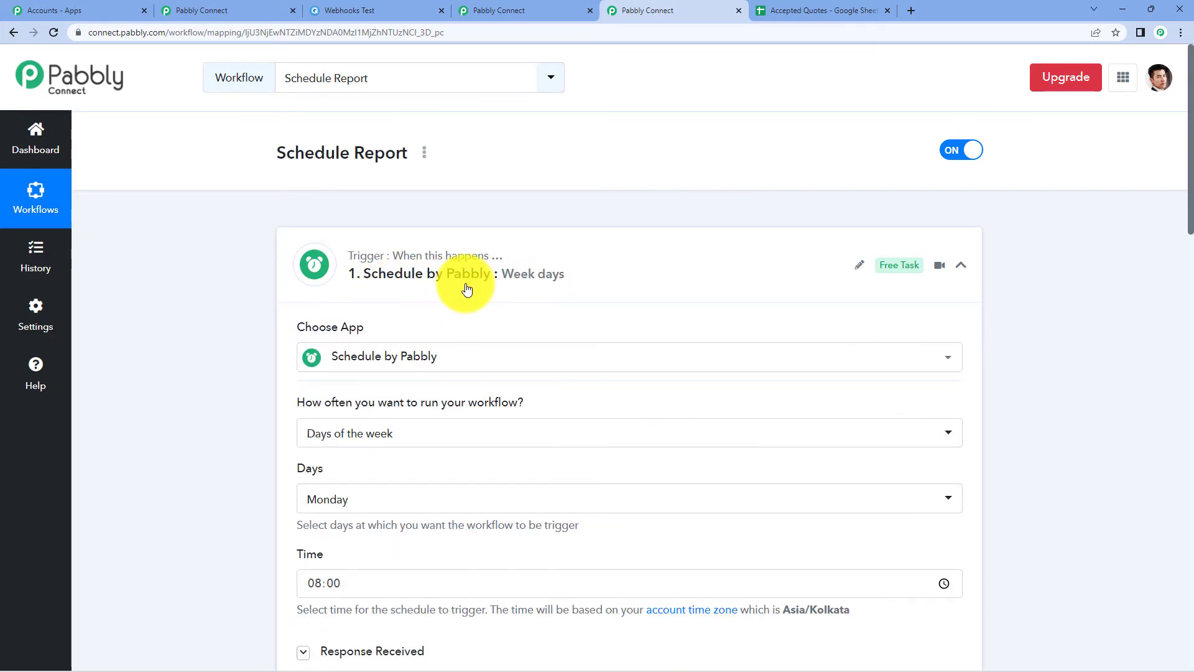
scroll(467, 289, down, 1)
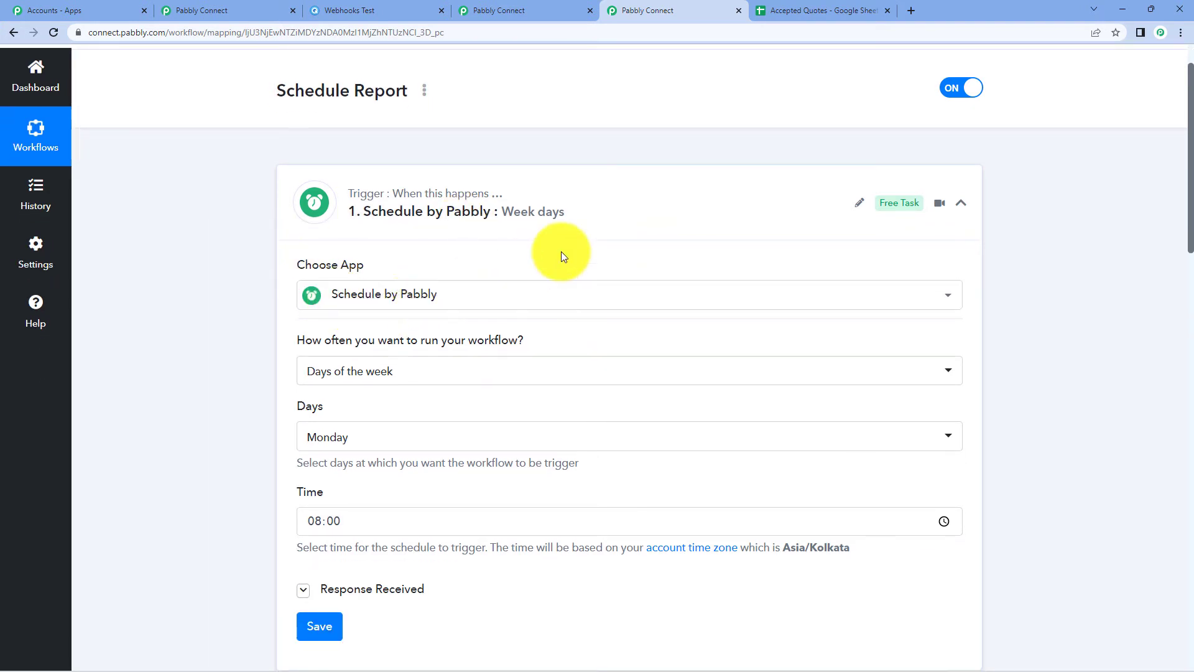
scroll(561, 252, down, 2)
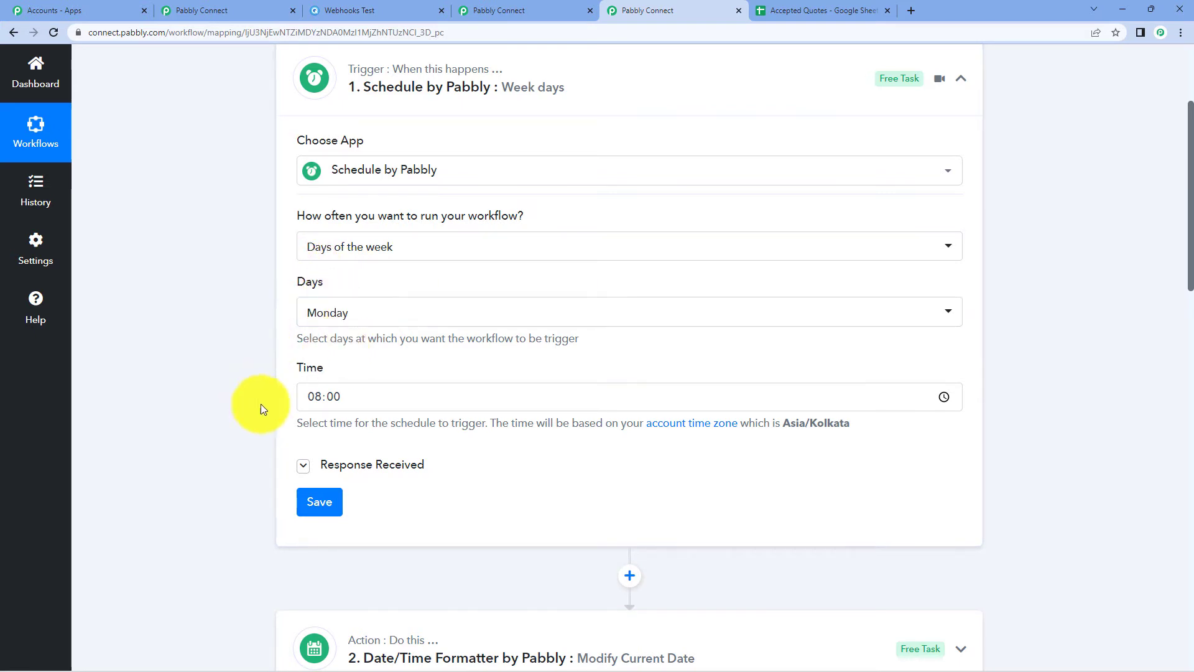
scroll(588, 289, down, 2)
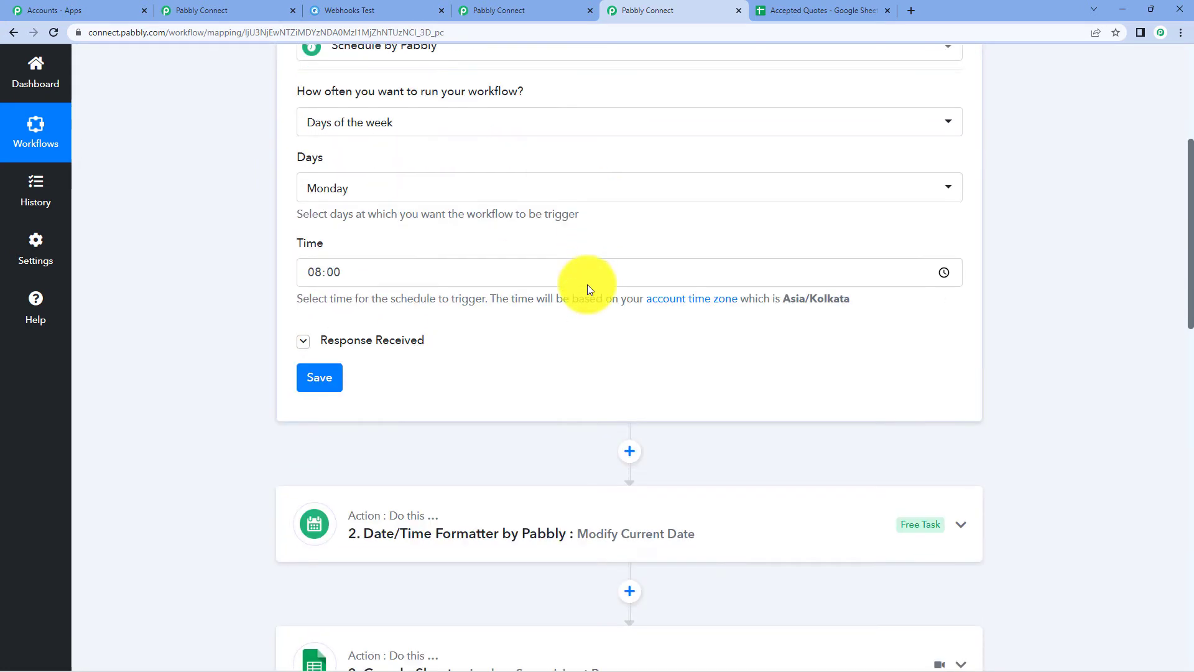
click(318, 380)
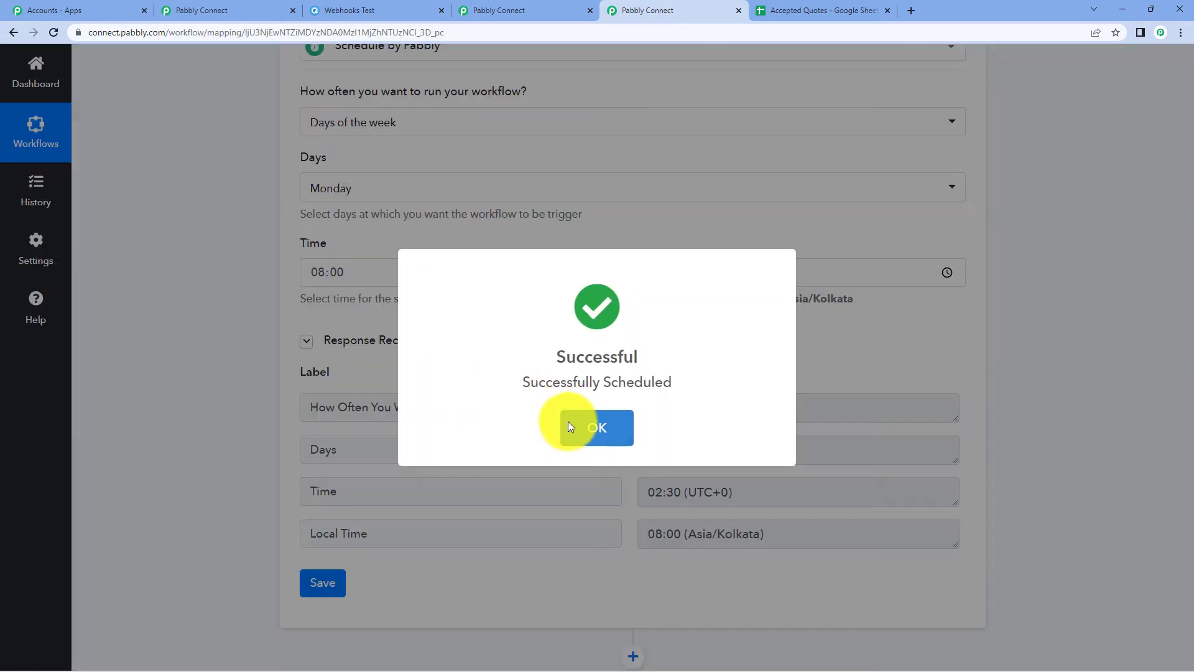
click(569, 426)
scroll(586, 427, down, 2)
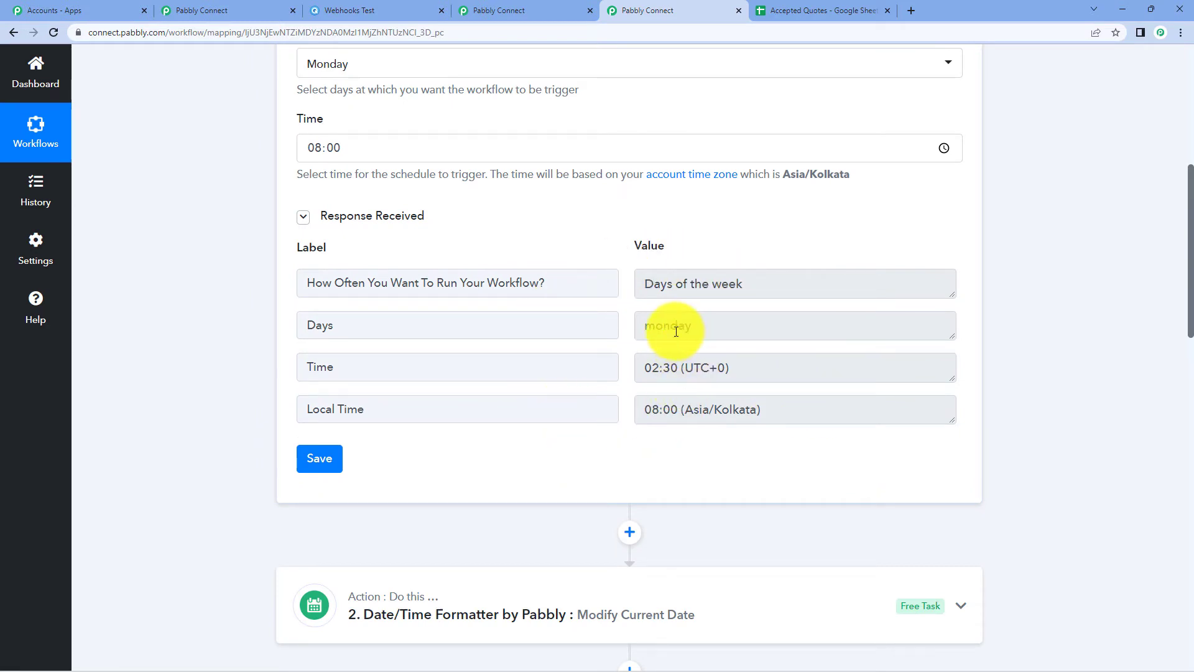
scroll(529, 261, up, 2)
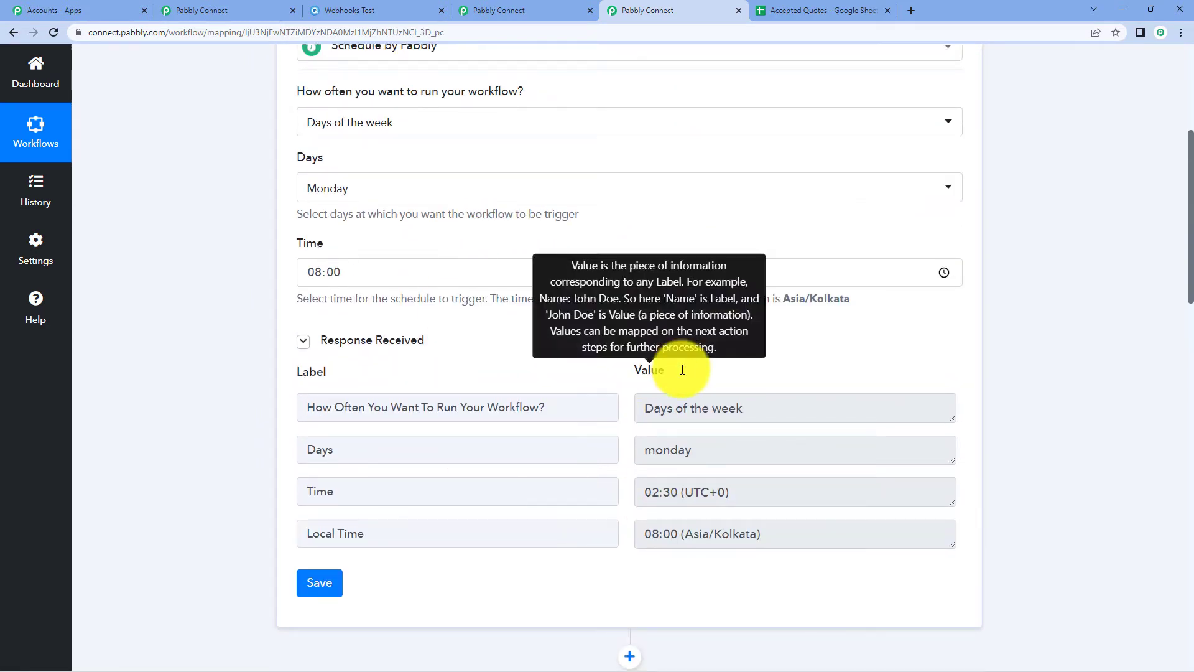
Step: Review the schedule settings and received response of the Schedule by Pabbly trigger
scroll(1071, 317, up, 3)
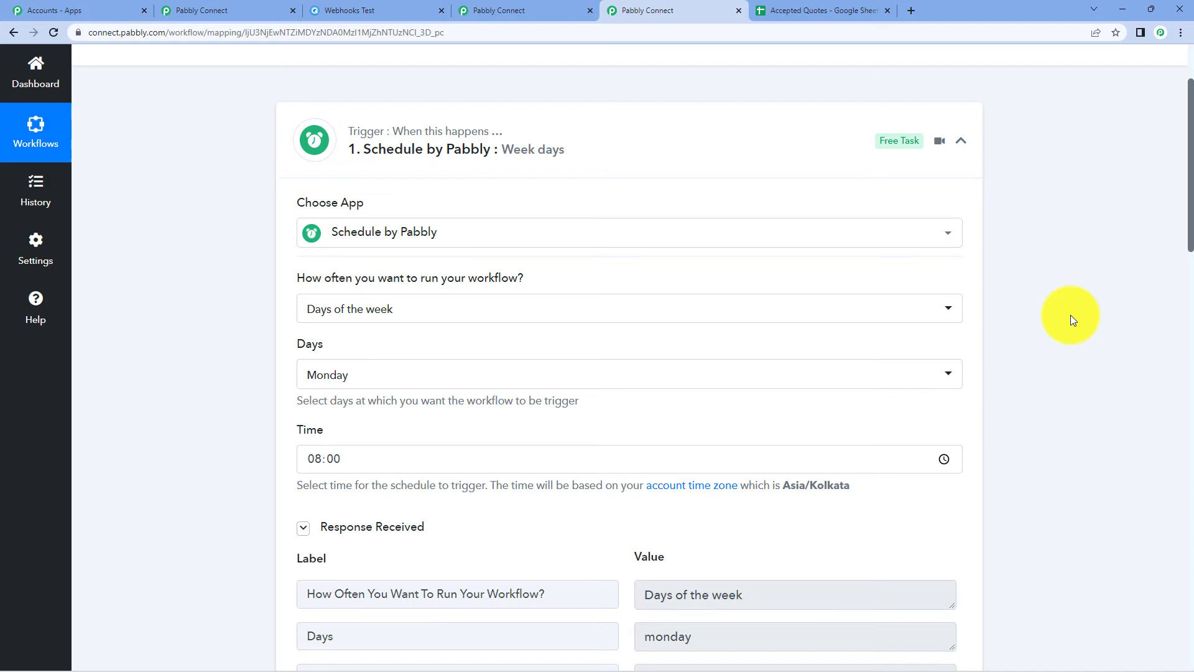
scroll(1071, 316, down, 5)
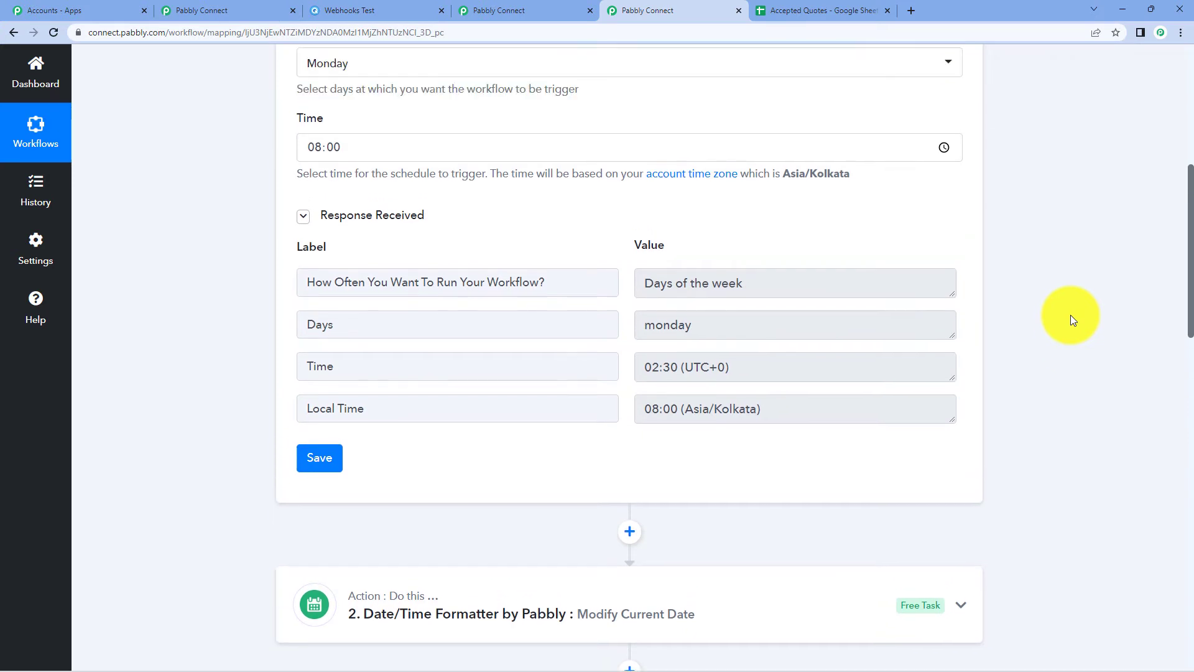
scroll(1070, 315, up, 2)
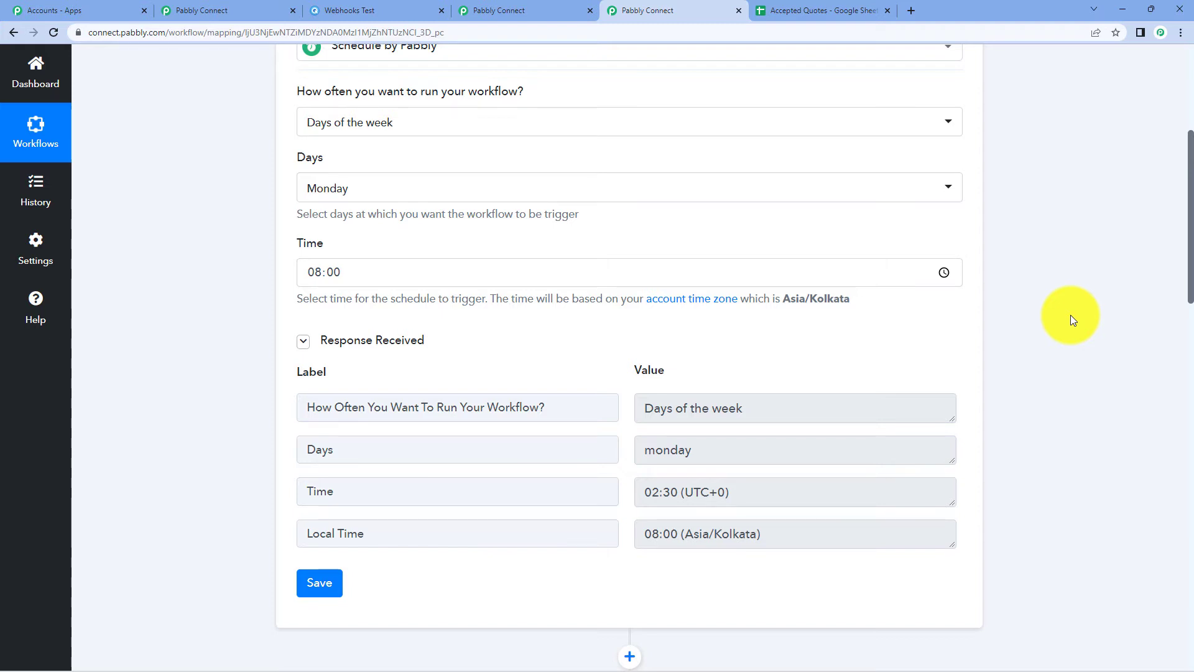
scroll(1070, 315, down, 4)
scroll(1070, 315, up, 2)
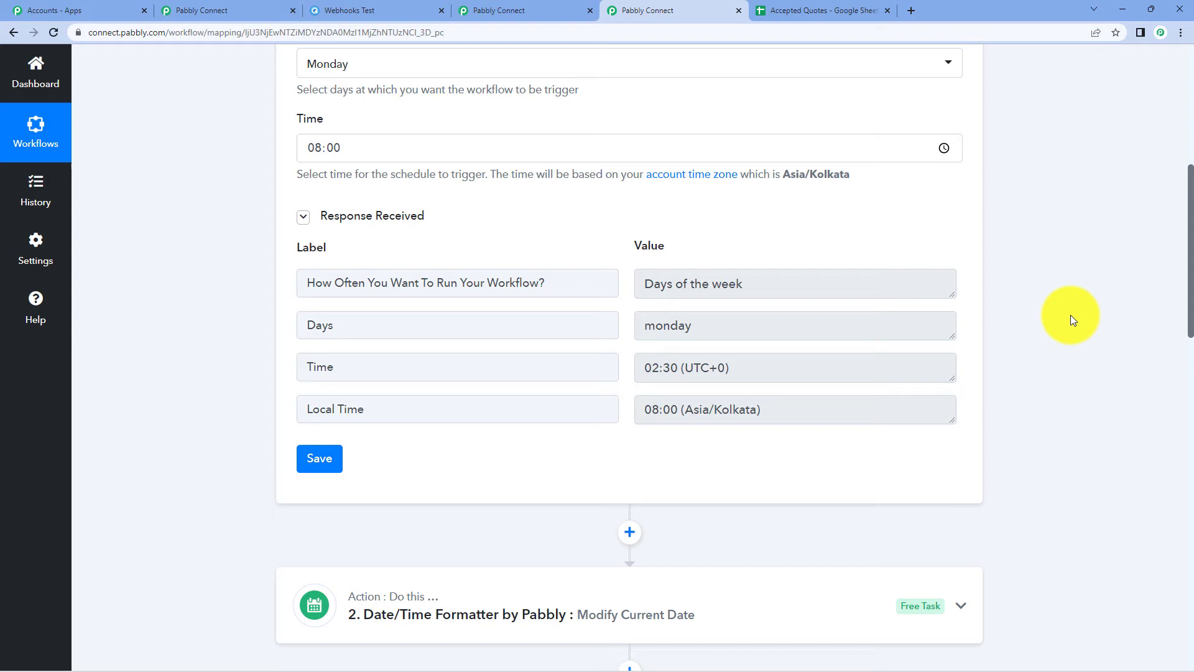
scroll(1070, 315, down, 3)
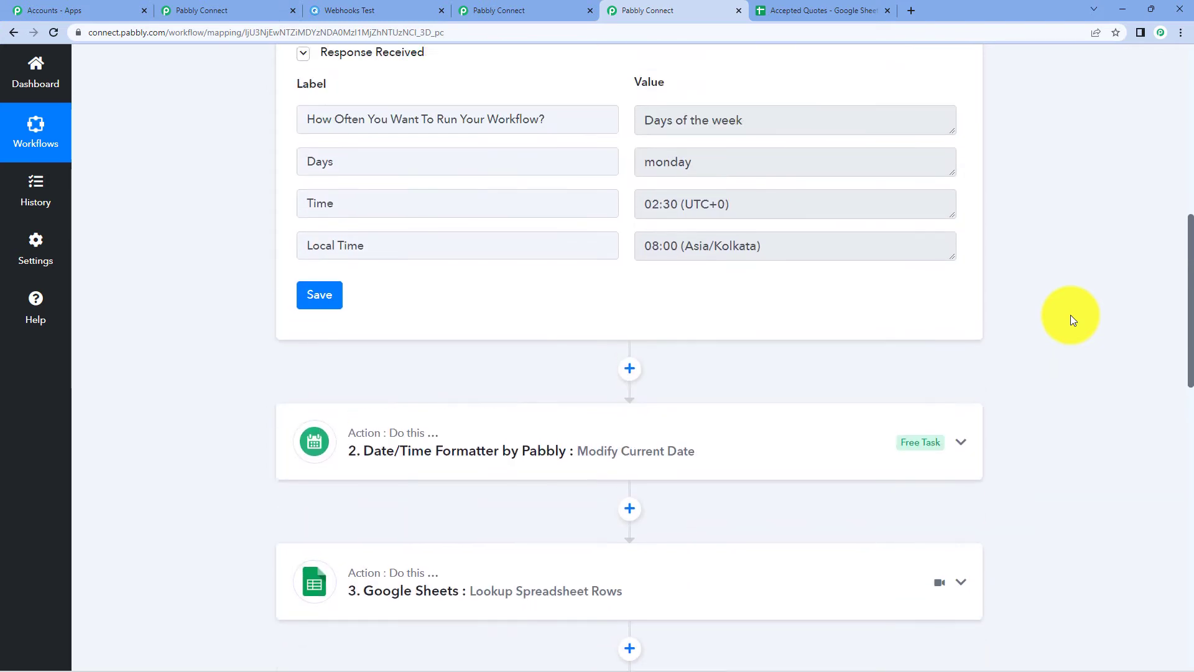
scroll(1070, 314, up, 2)
Step: Expand the Date/Time Formatter step and compare its date format with the Date column of the Accepted Quotes spreadsheet
click(631, 562)
scroll(1191, 347, down, 4)
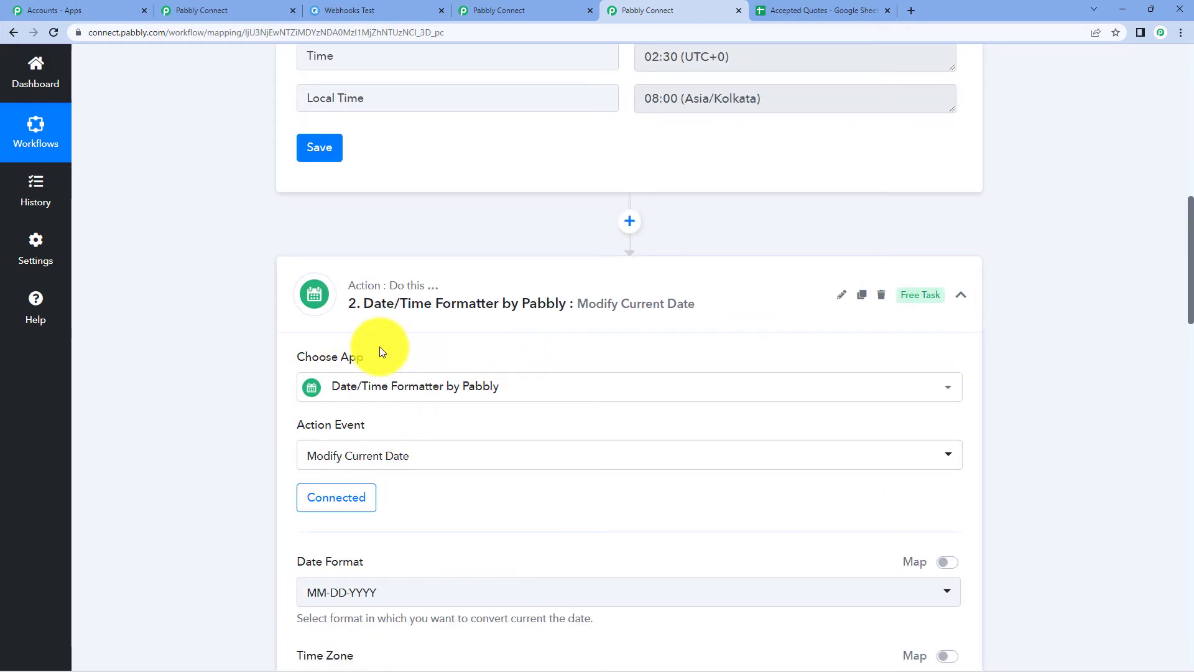
scroll(380, 347, down, 1)
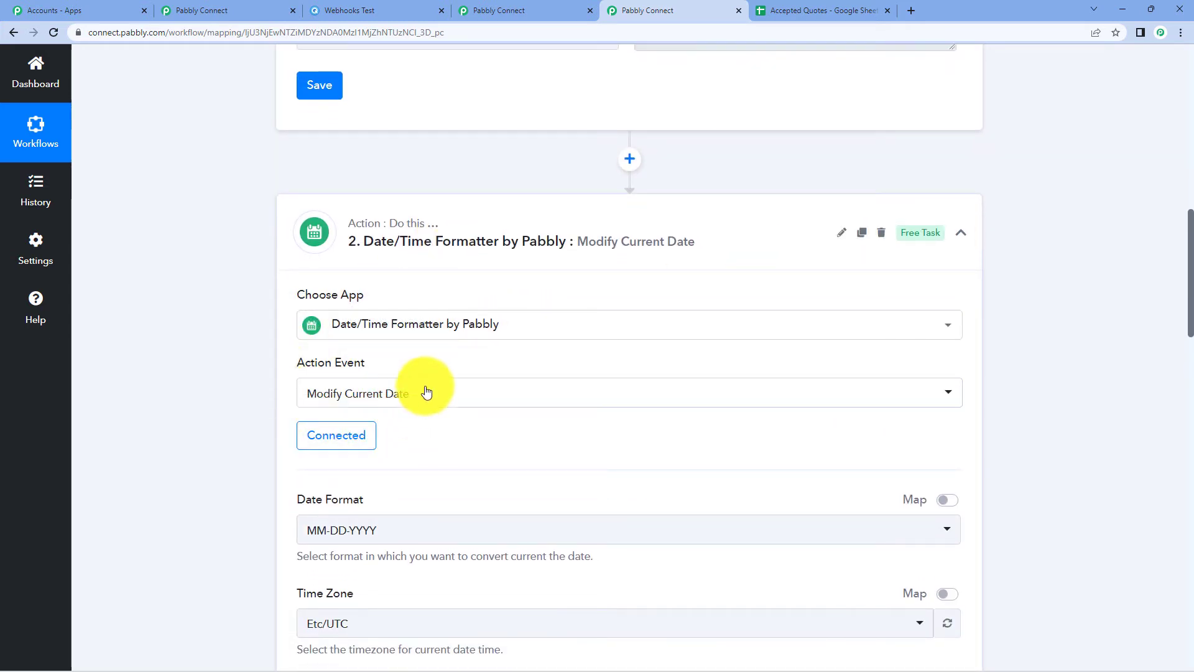
mouse_move(322, 364)
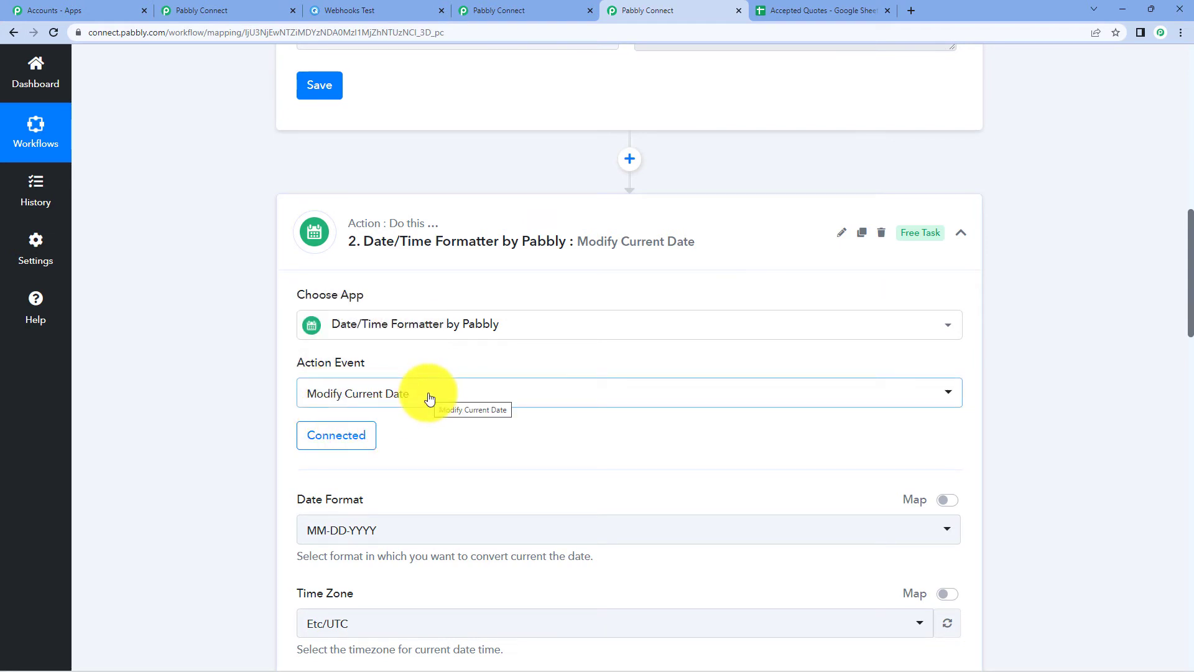
scroll(428, 397, down, 3)
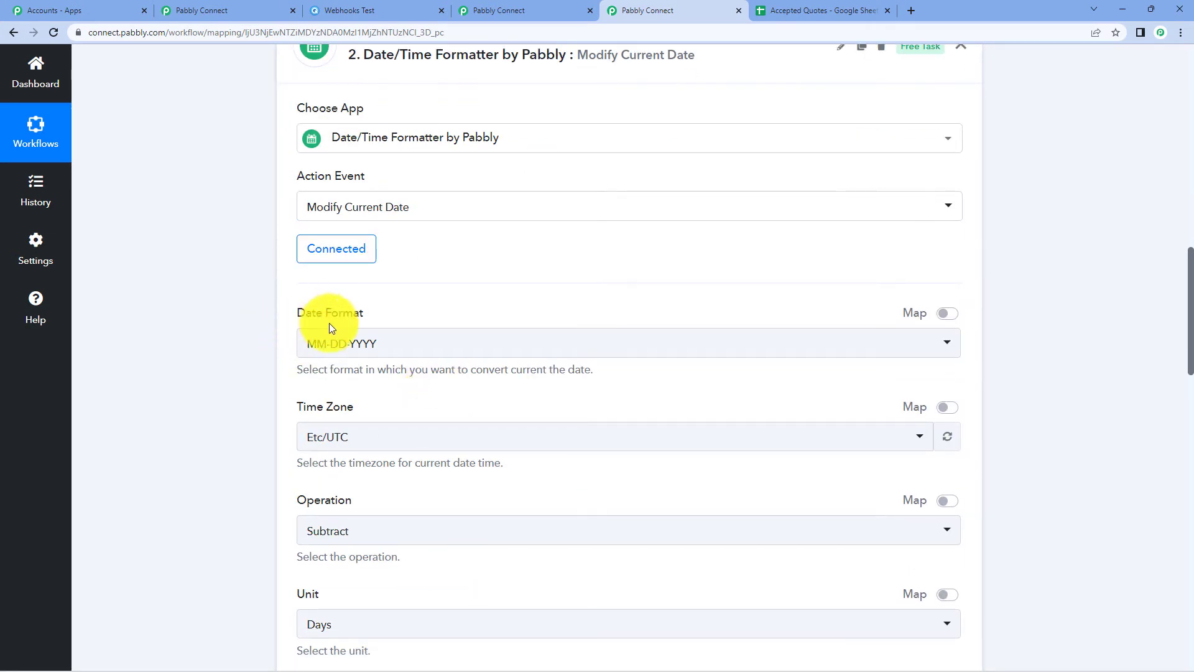
click(766, 11)
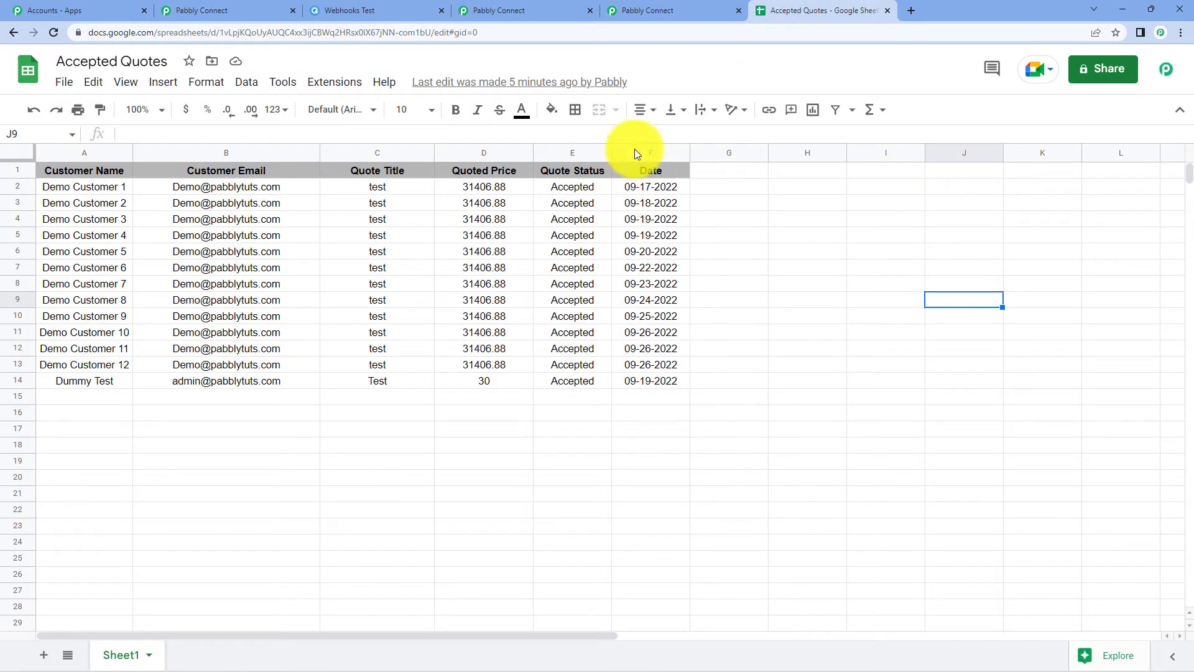
click(526, 9)
click(653, 8)
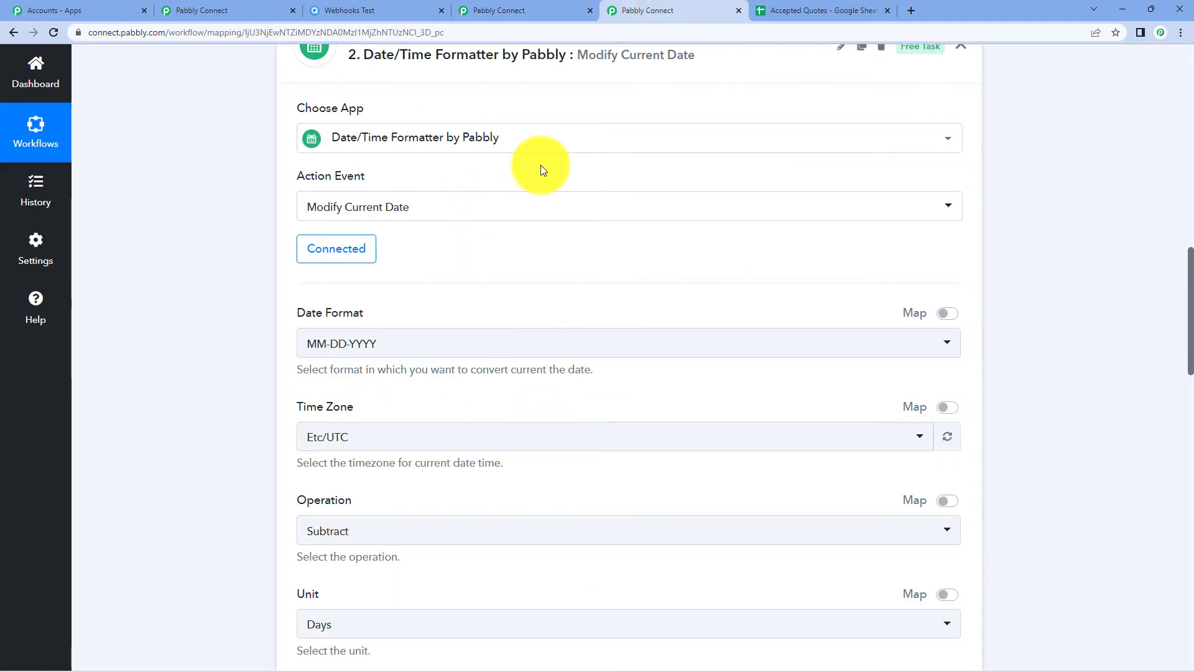
Step: Review the time zone, operation, unit and value settings of the Modify Current Date action
scroll(541, 167, down, 2)
scroll(540, 166, down, 1)
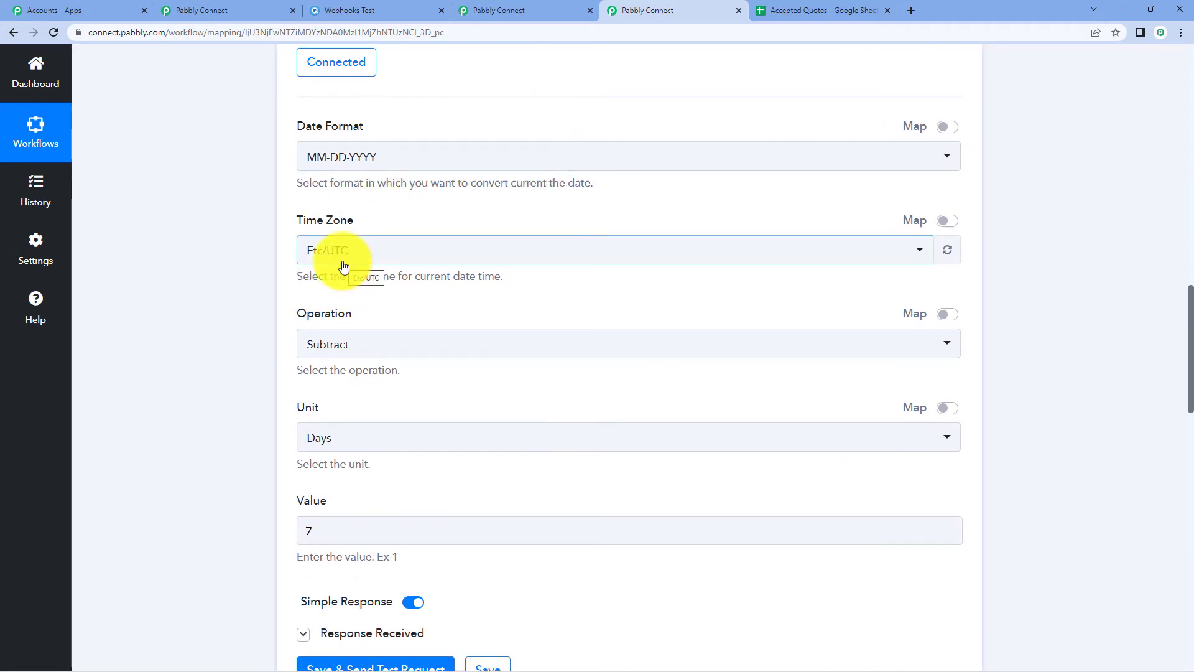
scroll(344, 266, down, 2)
scroll(371, 188, up, 1)
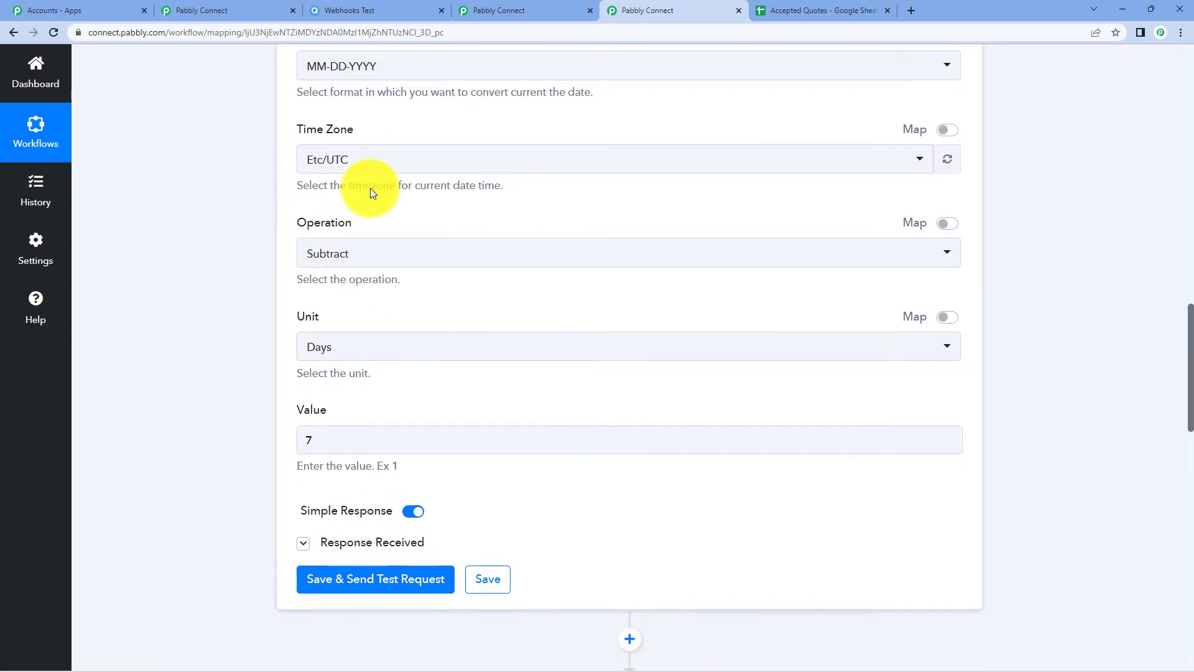
scroll(370, 188, up, 3)
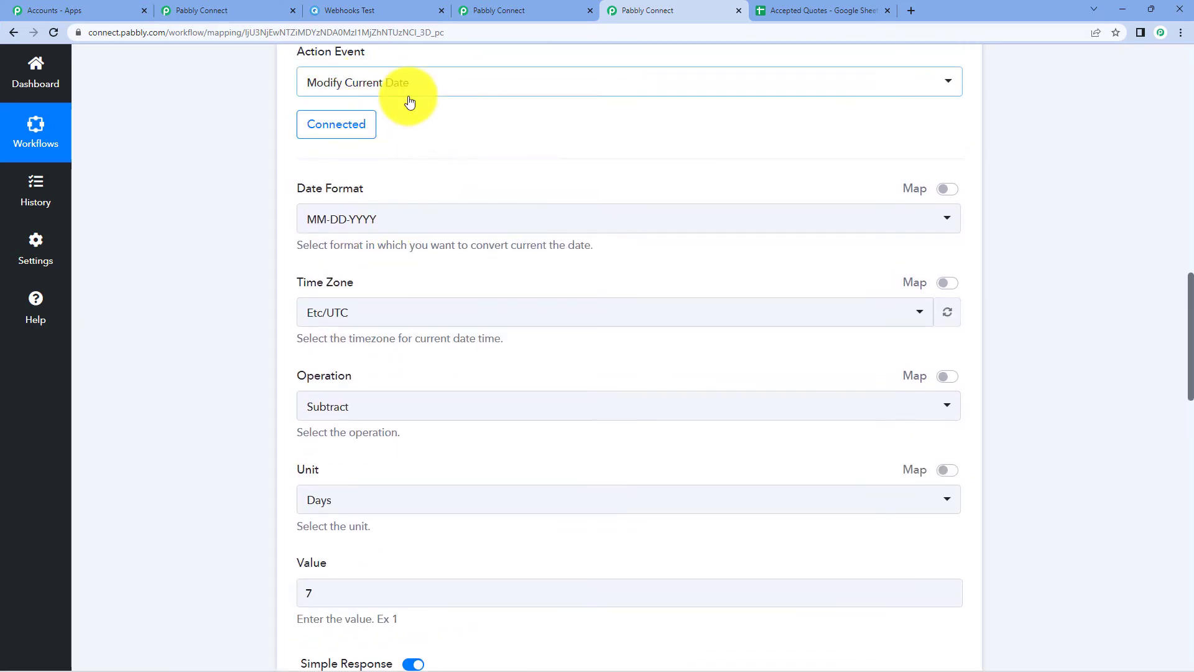
scroll(442, 199, down, 3)
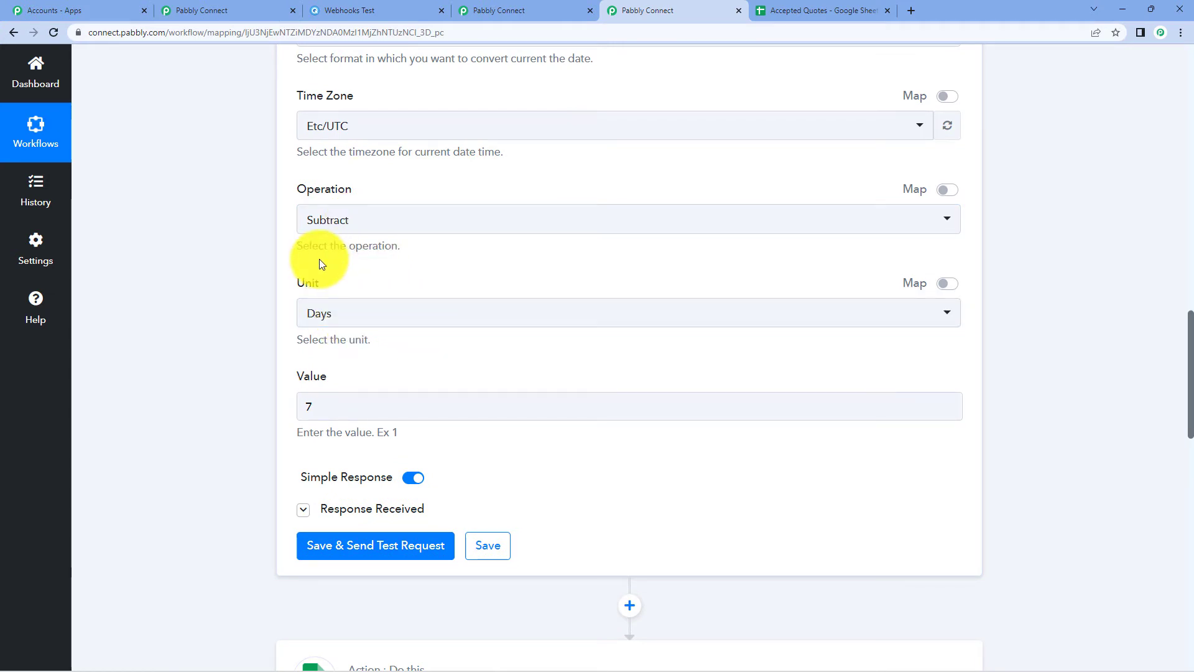
scroll(768, 347, down, 1)
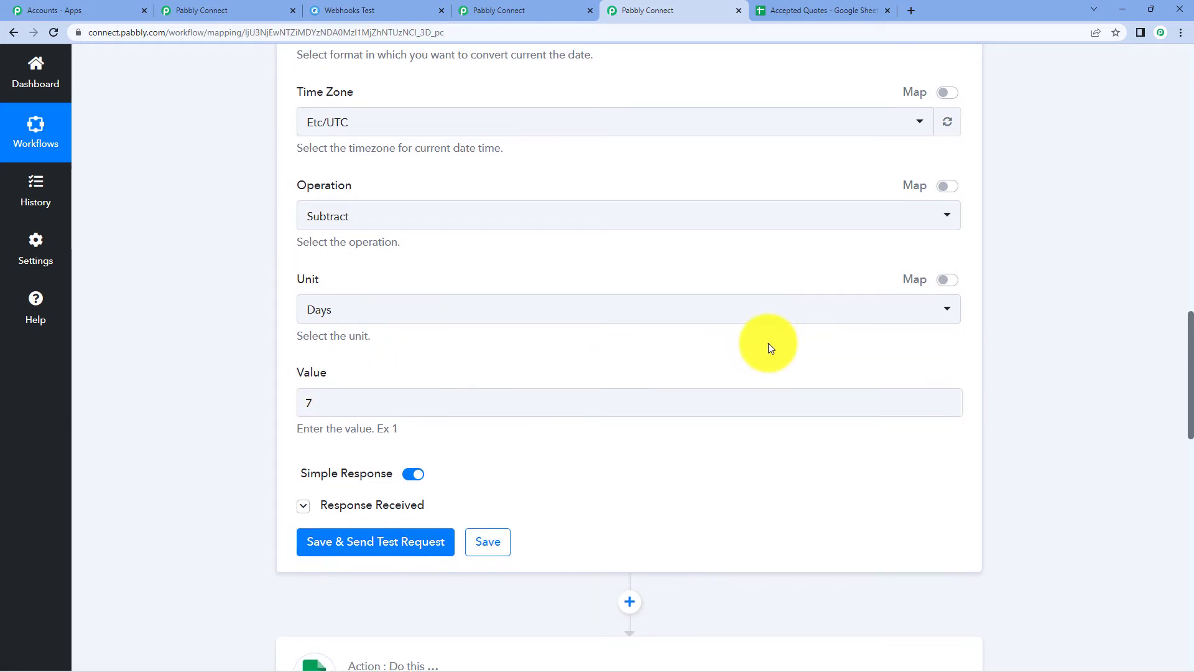
scroll(446, 373, down, 2)
scroll(694, 363, down, 2)
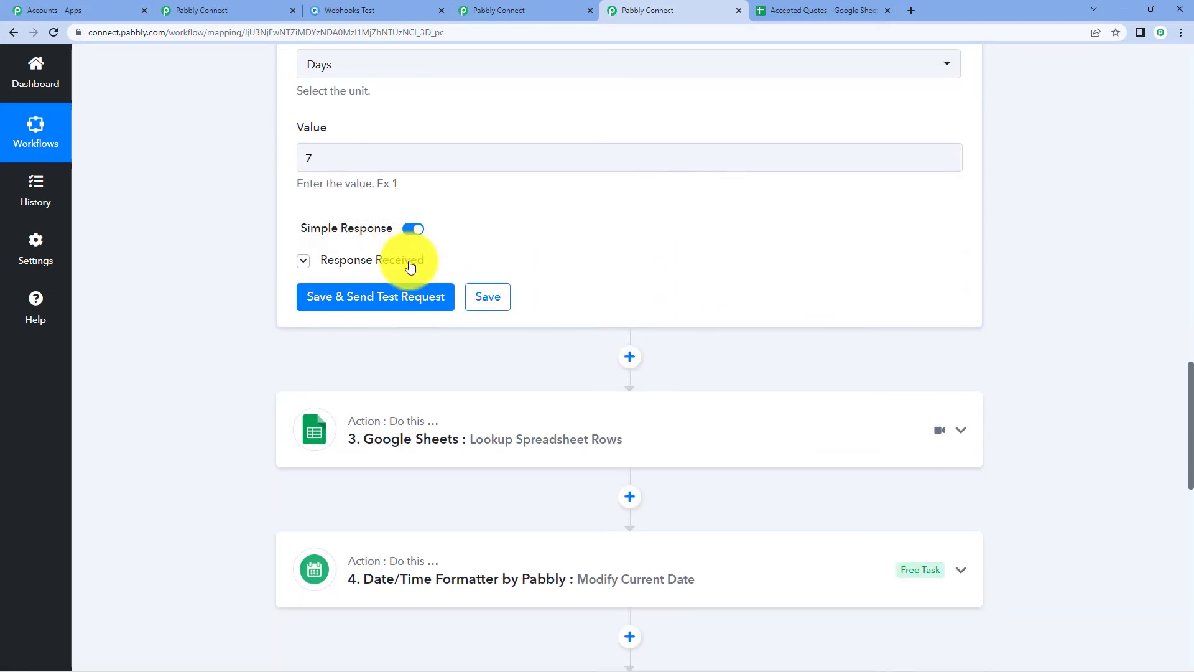
Step: Expand the date formatter's received response and compare its date with the Date column of the Accepted Quotes spreadsheet
click(409, 265)
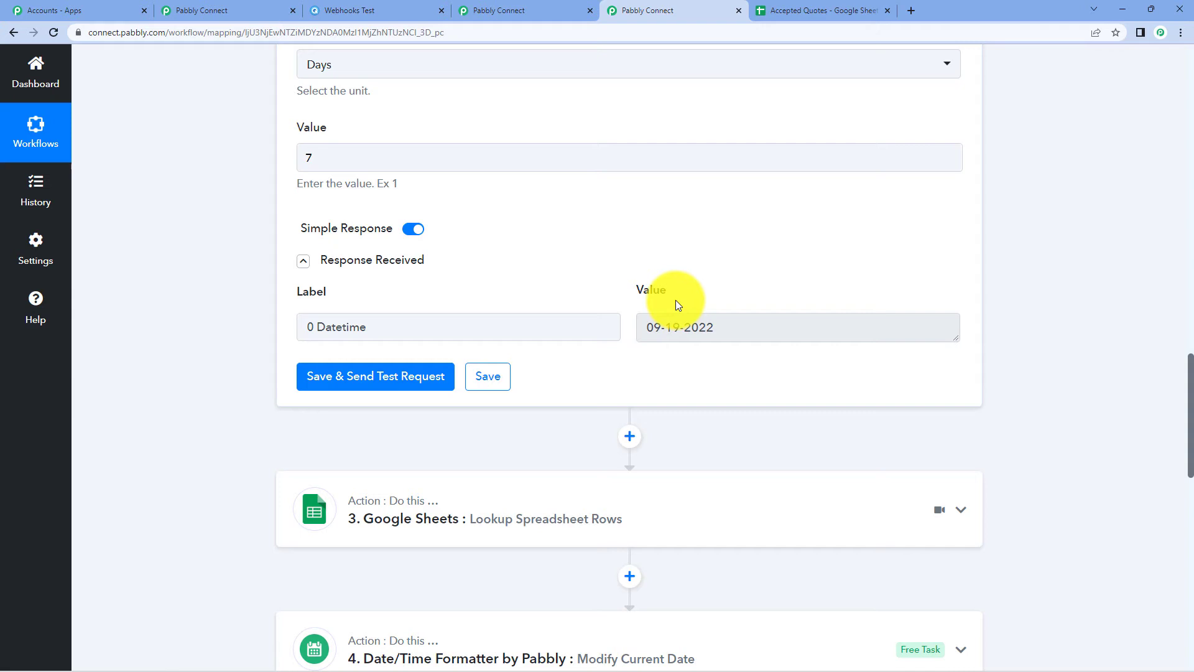
click(797, 6)
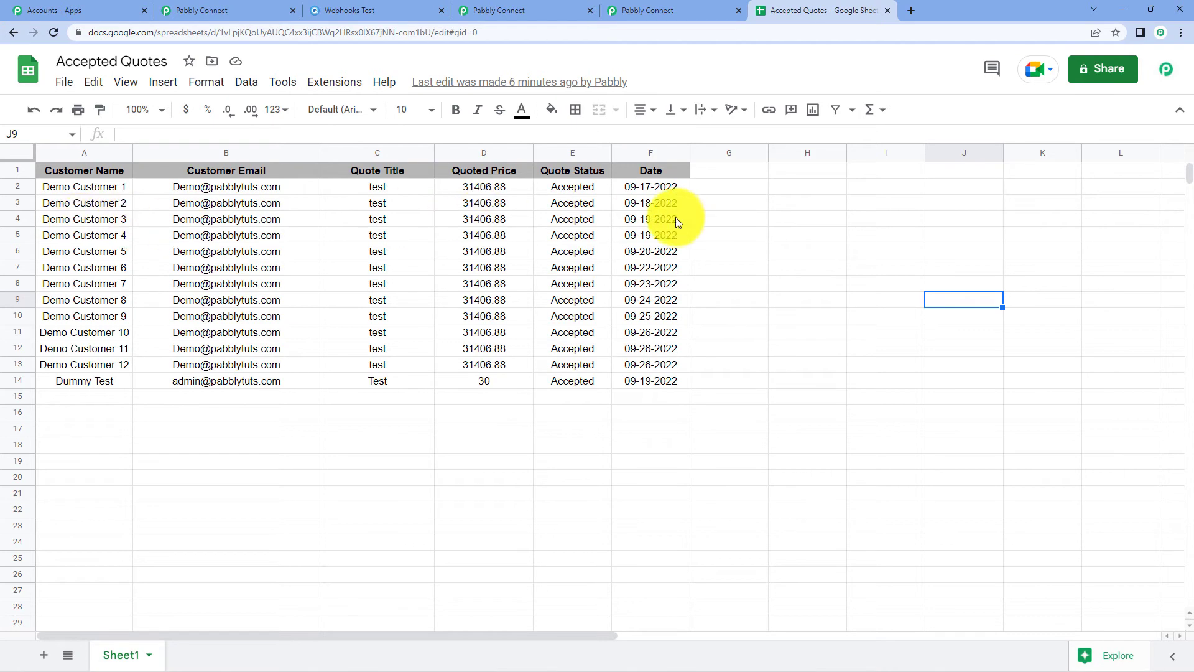
click(702, 4)
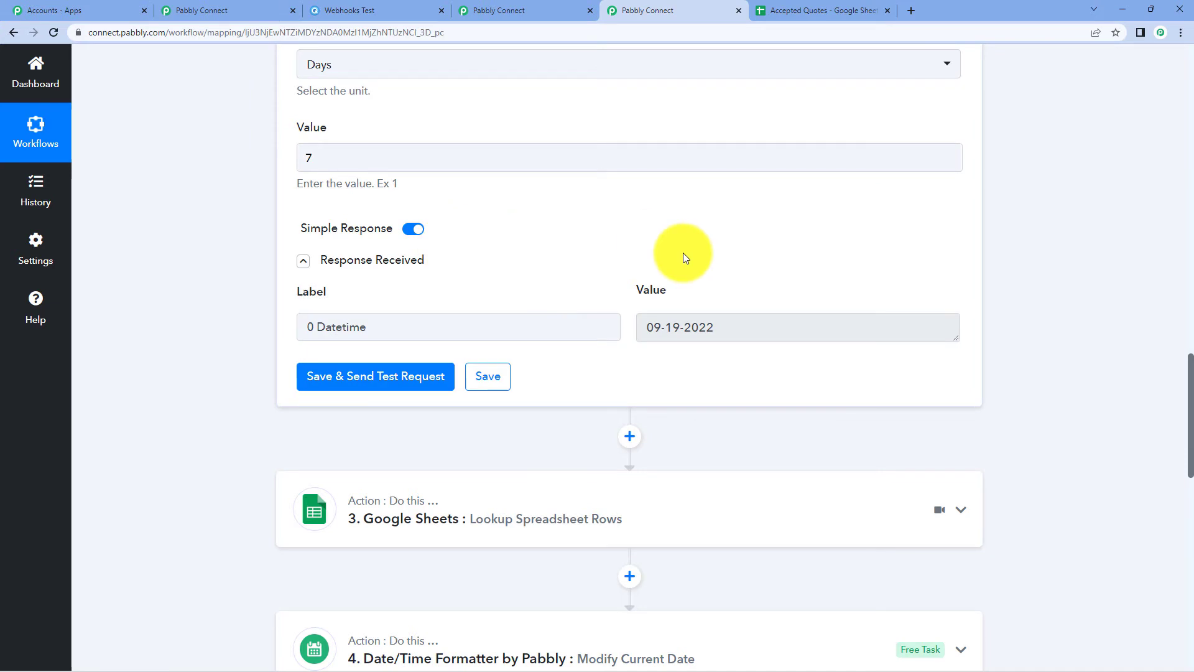
Step: Expand the Lookup Spreadsheet Rows step and check its spreadsheet, sheet and lookup column against the Accepted Quotes spreadsheet
click(491, 524)
scroll(435, 391, down, 3)
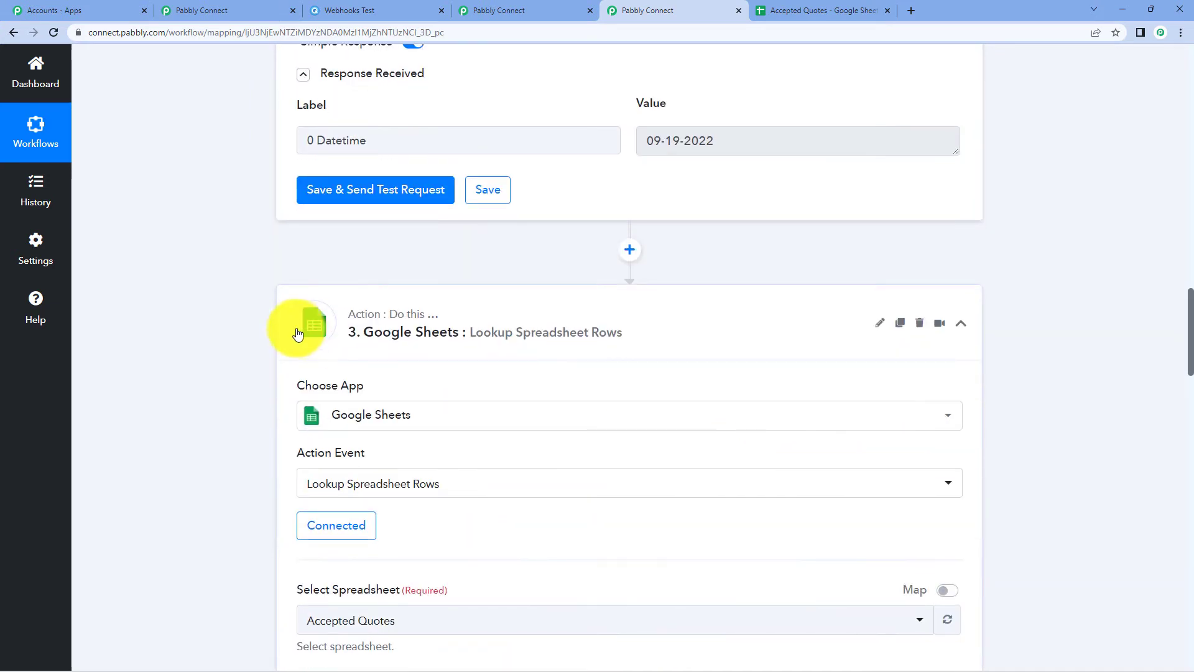
scroll(529, 295, down, 3)
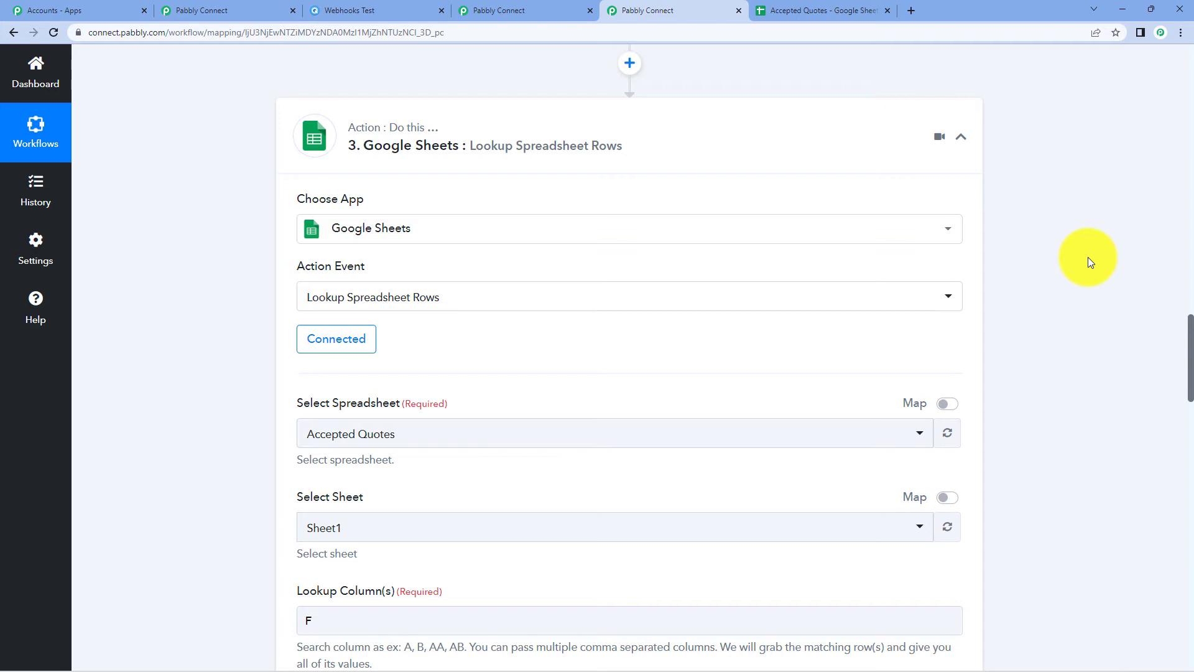
scroll(1088, 256, down, 2)
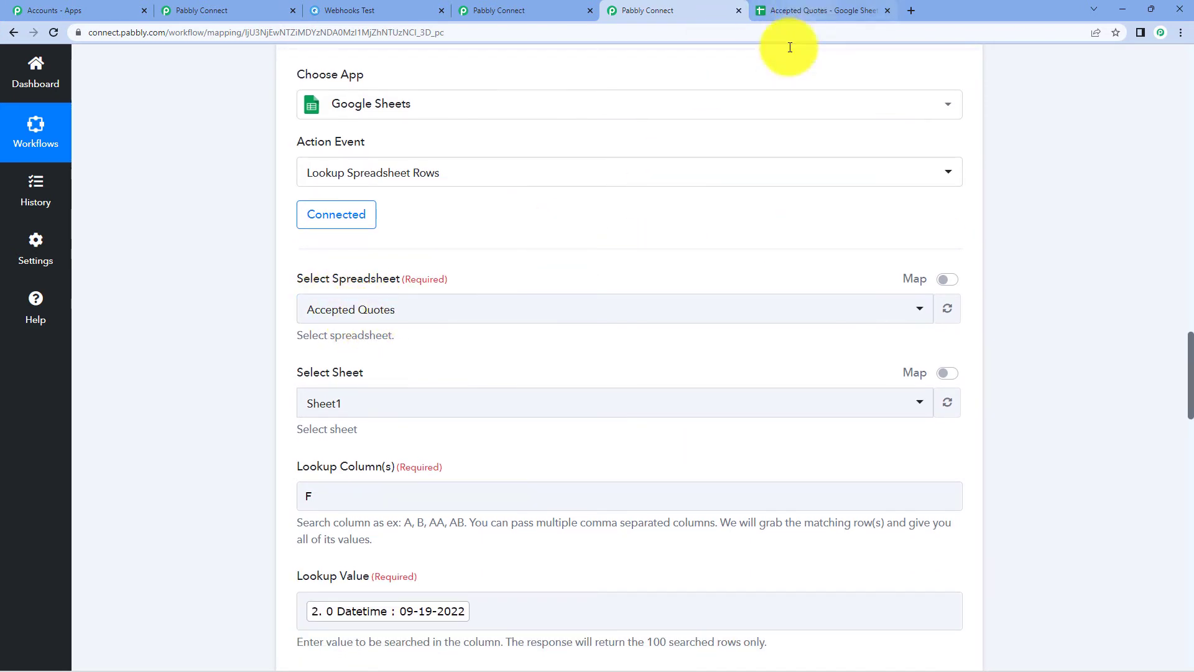
scroll(716, 177, down, 2)
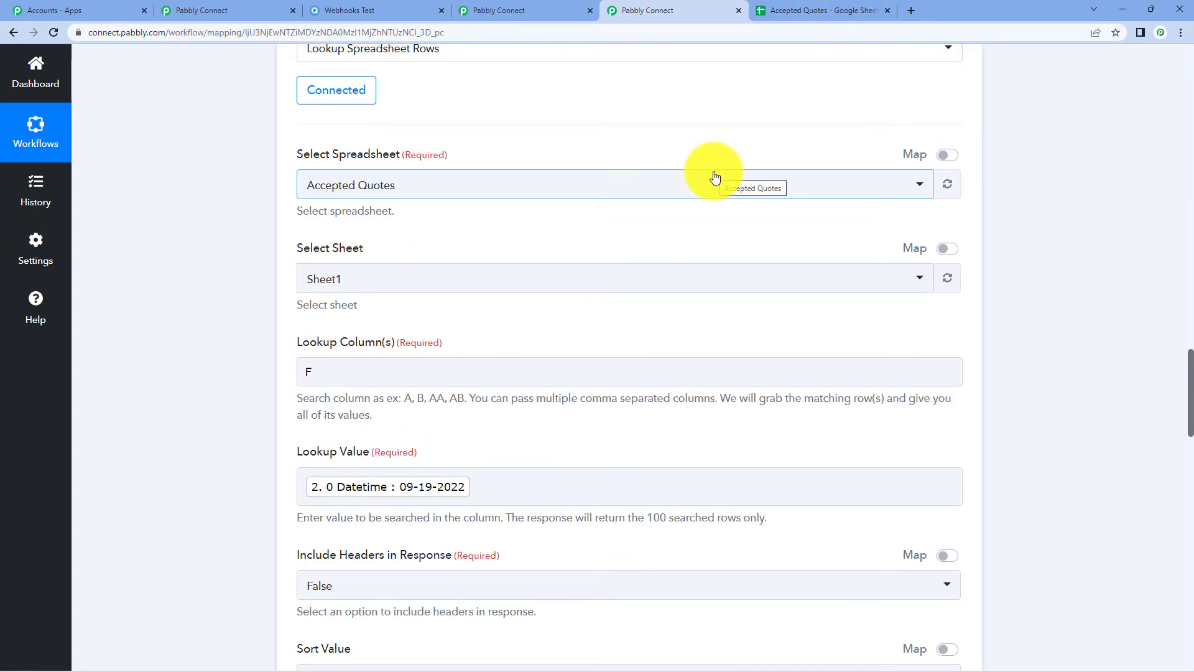
scroll(355, 225, down, 2)
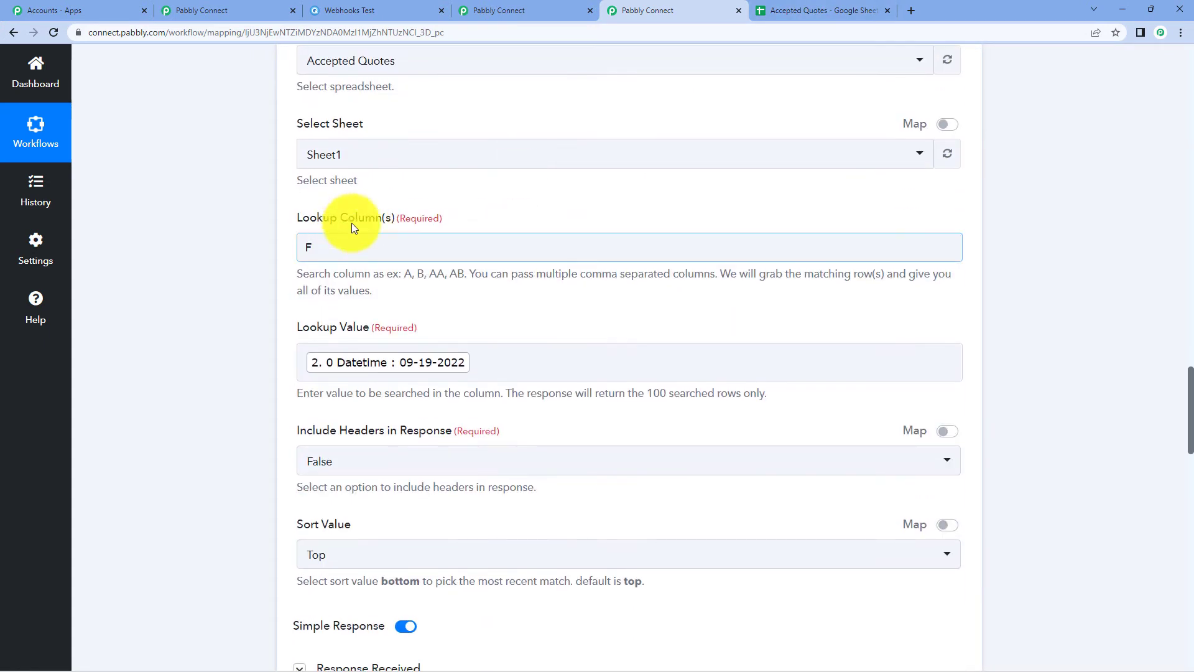
click(772, 9)
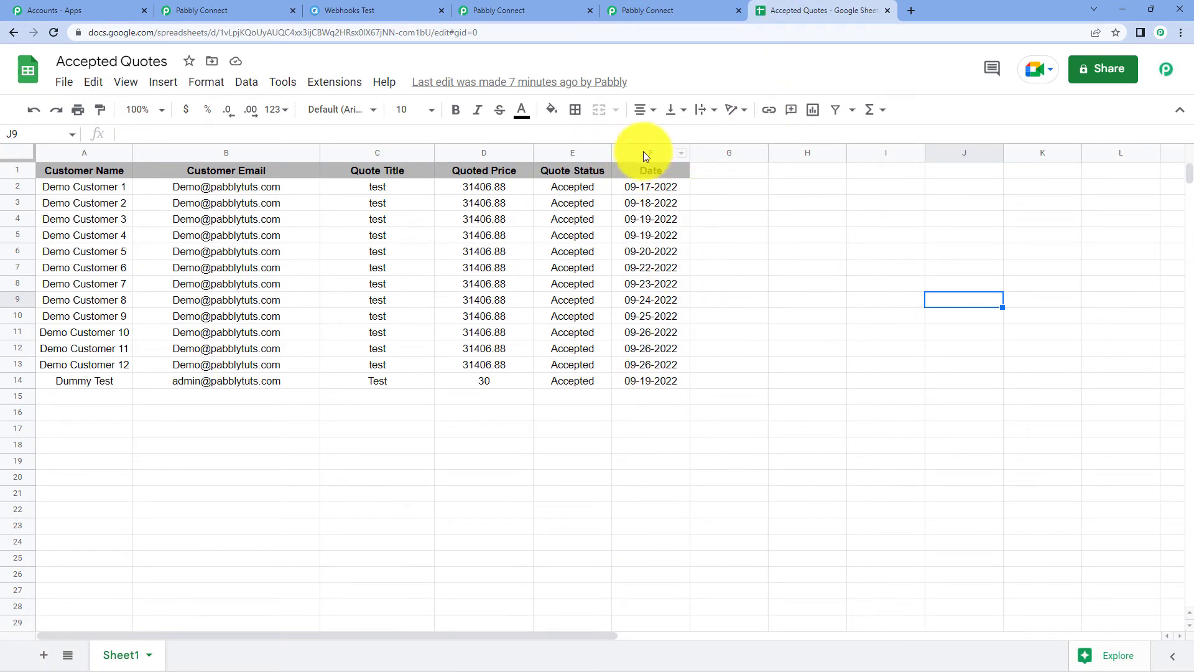
click(230, 9)
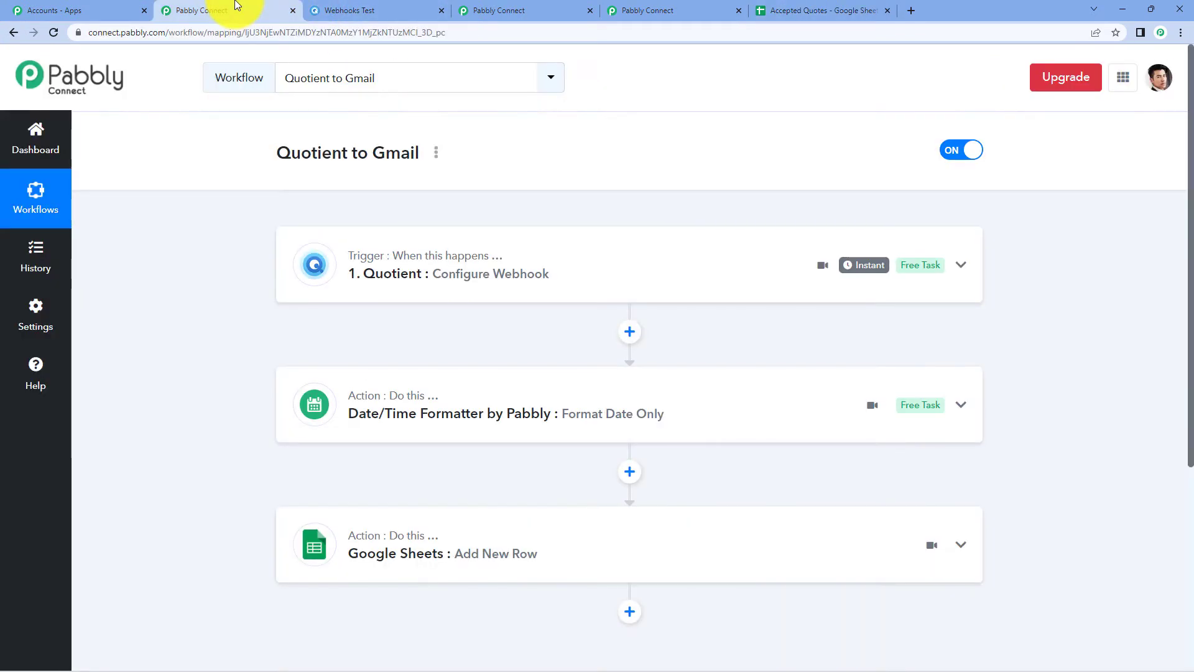
click(336, 9)
click(539, 12)
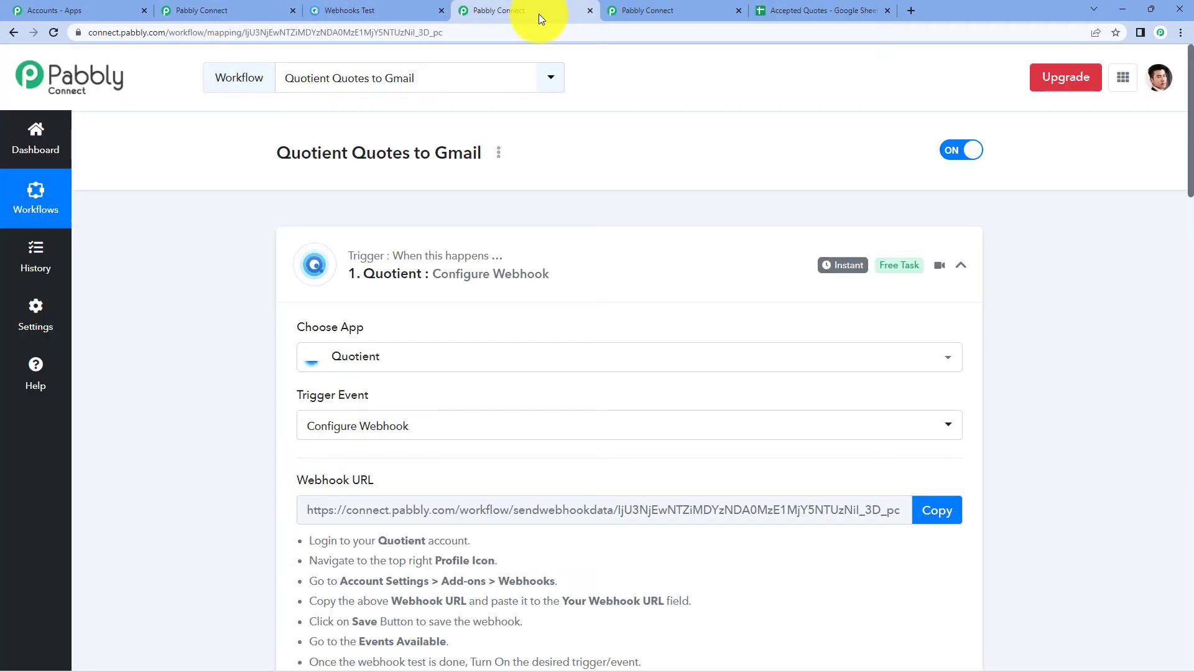
click(672, 10)
Step: Compare the lookup step's Lookup Value with the Datetime response of the preceding date formatter step
scroll(577, 282, up, 2)
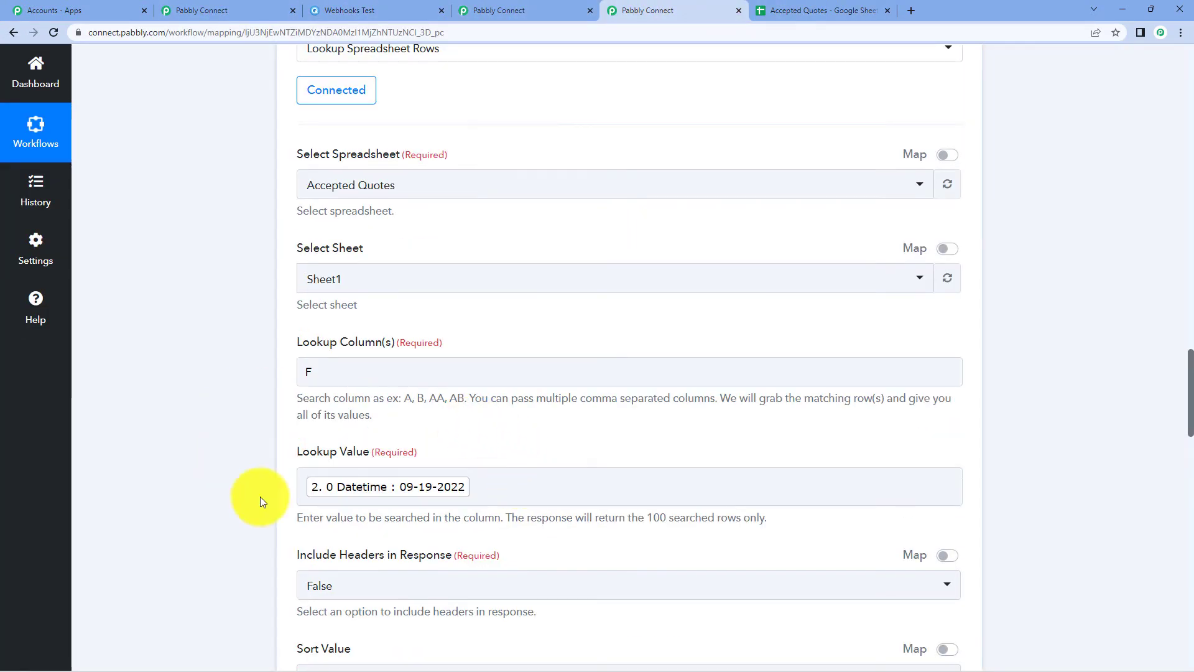
scroll(776, 441, up, 4)
scroll(773, 440, up, 5)
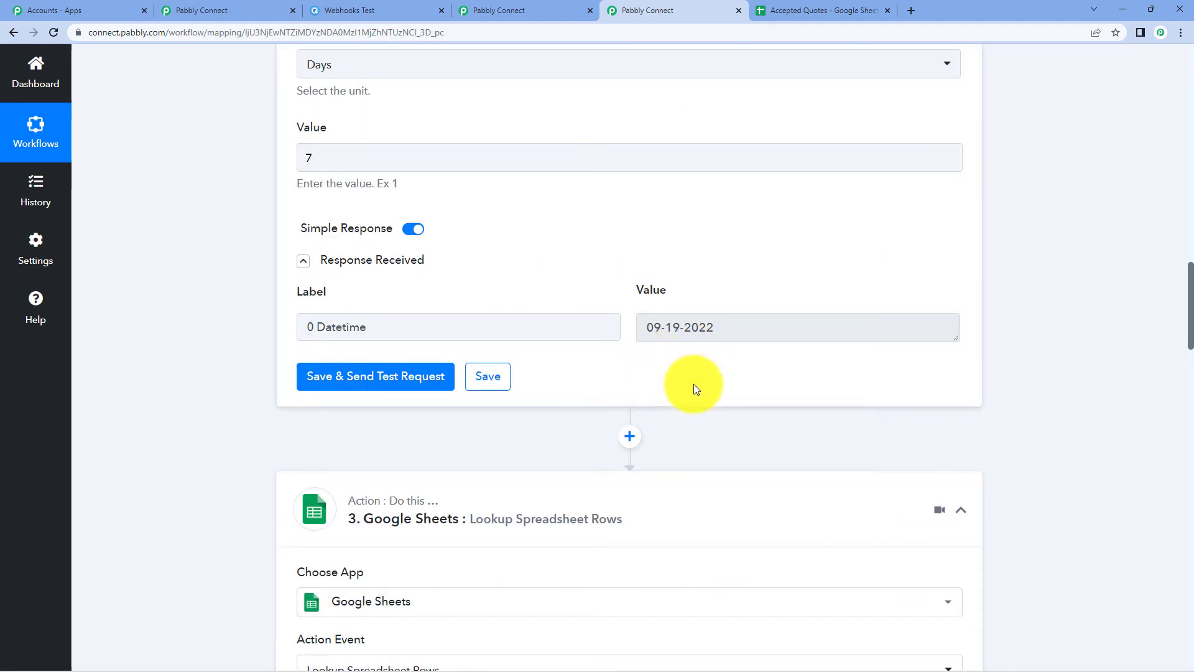
scroll(927, 355, down, 10)
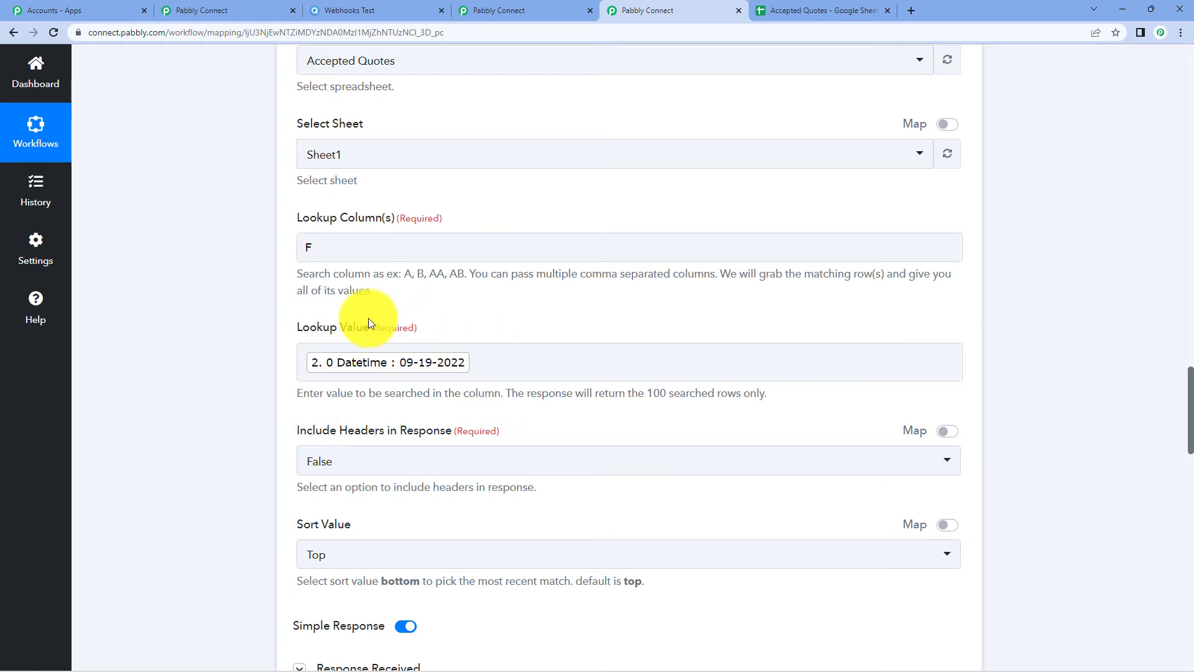
Step: Review the Include Headers in Response setting of the lookup step against the header row of the Accepted Quotes spreadsheet
scroll(505, 408, down, 2)
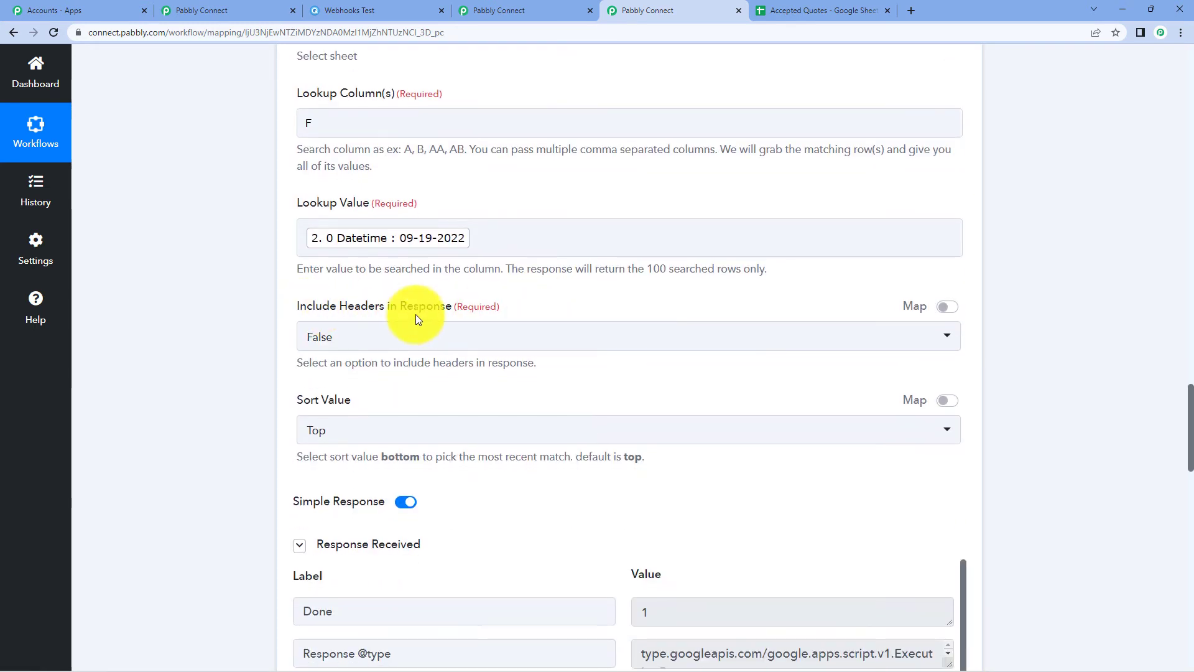
click(864, 10)
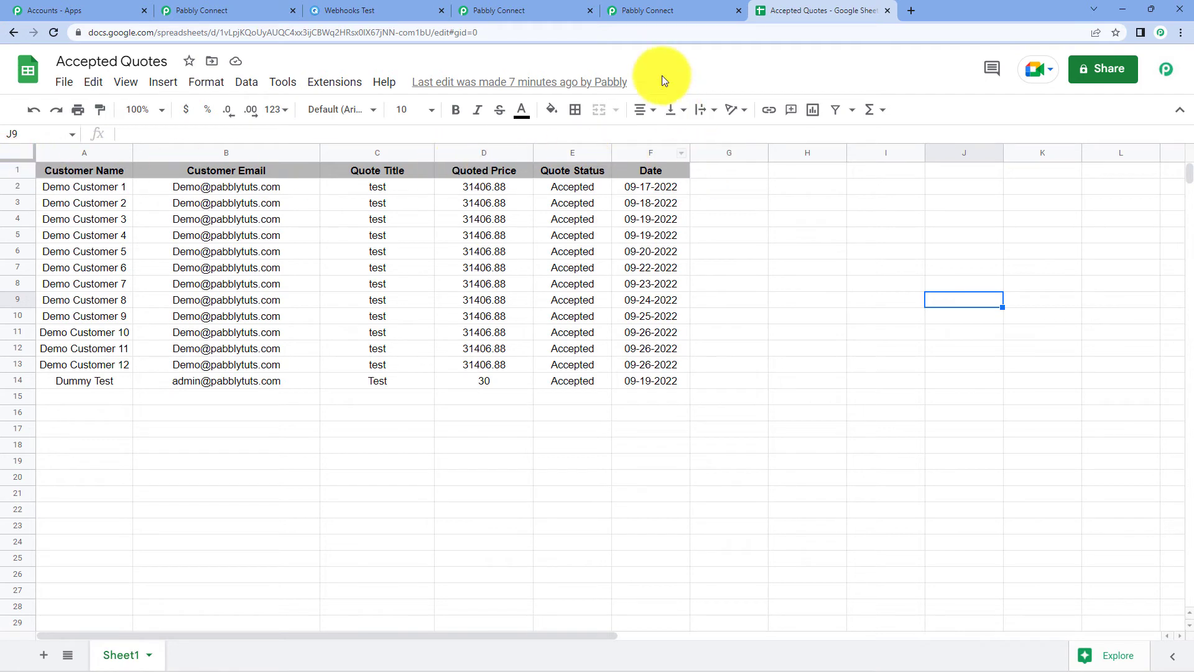
click(532, 9)
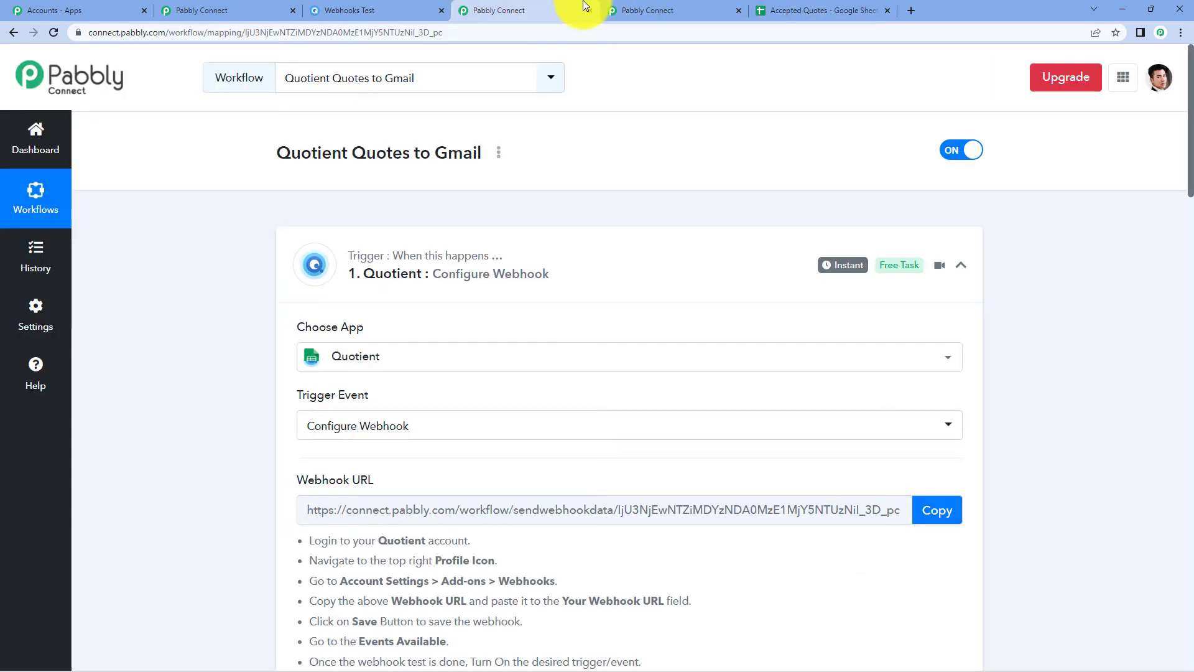
click(632, 6)
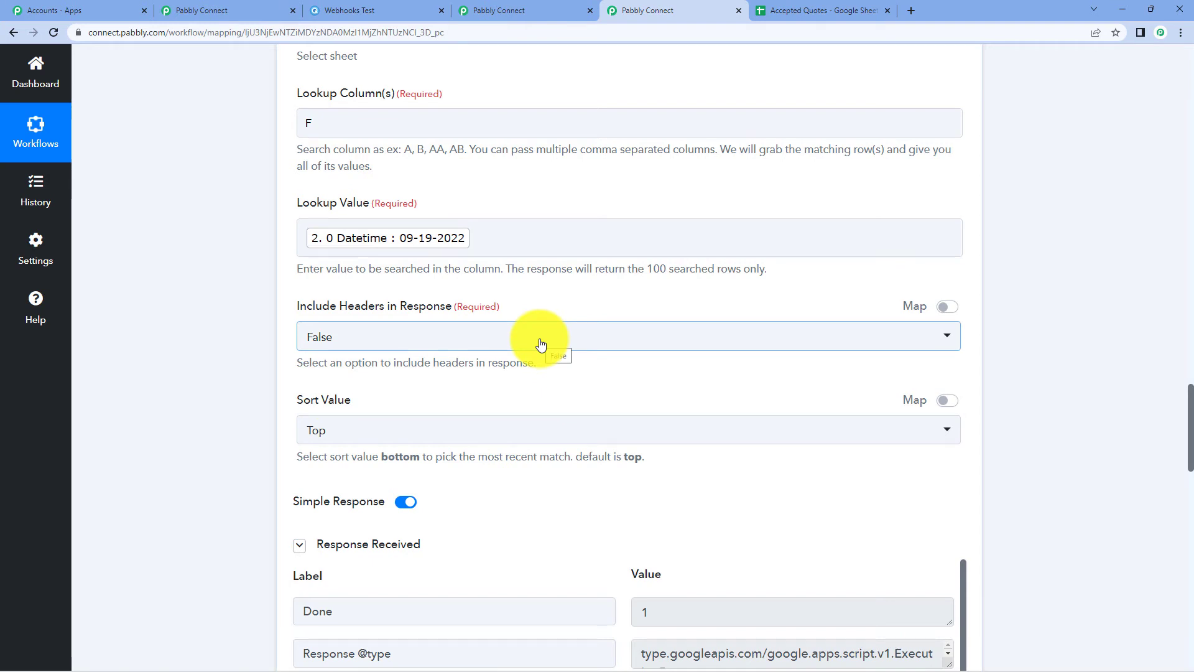
Step: Review the Sort Value and received response of the step 3 lookup against its Lookup Value
scroll(535, 349, down, 4)
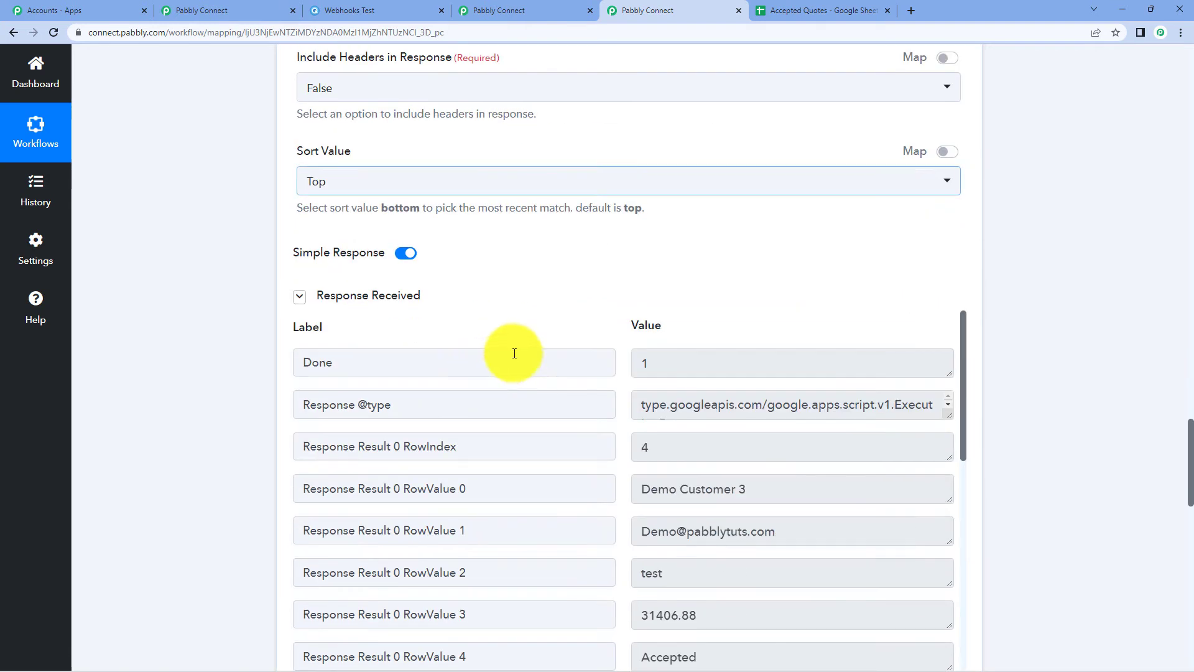
scroll(1020, 168, down, 3)
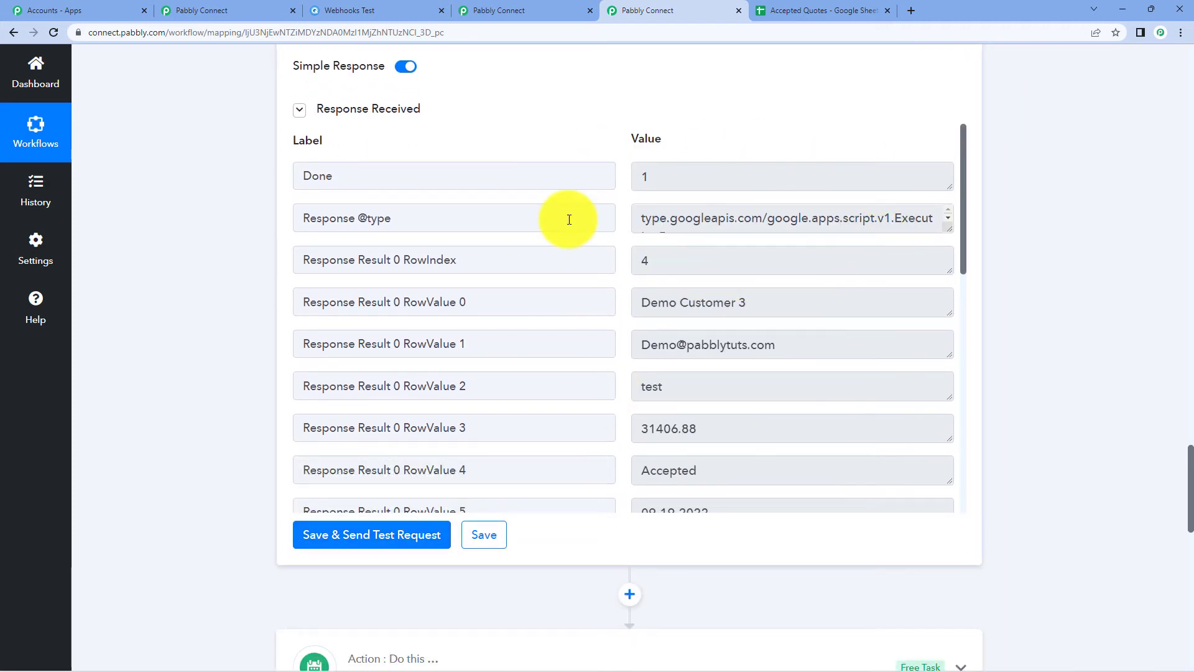
scroll(566, 216, up, 7)
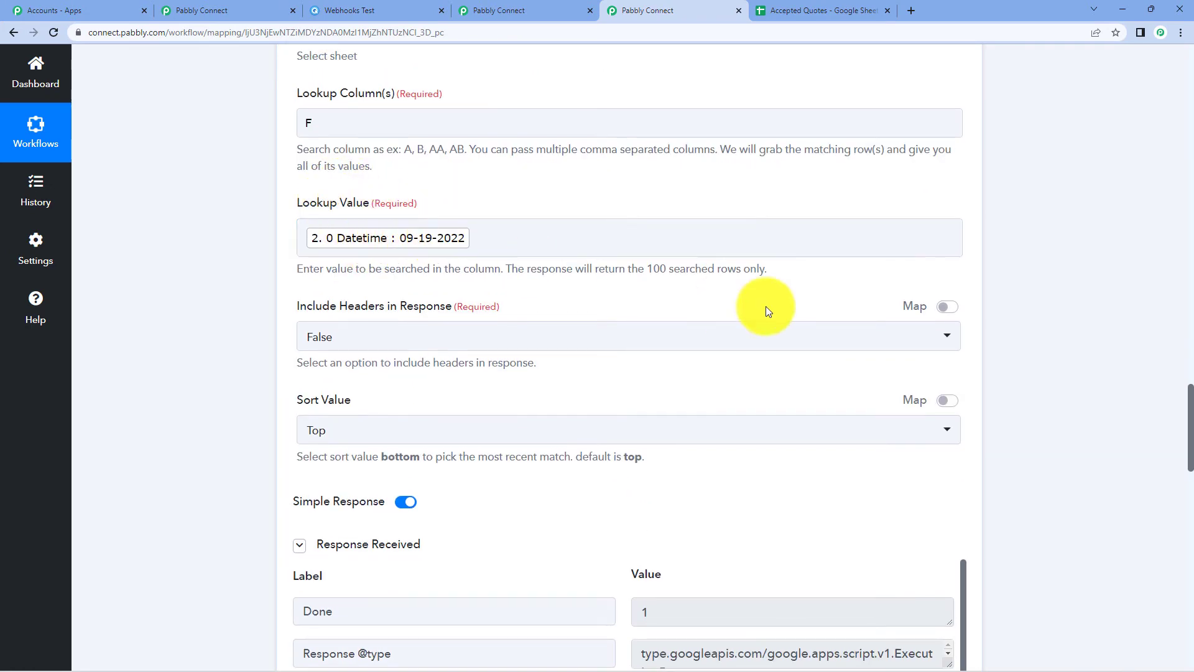
scroll(766, 306, down, 7)
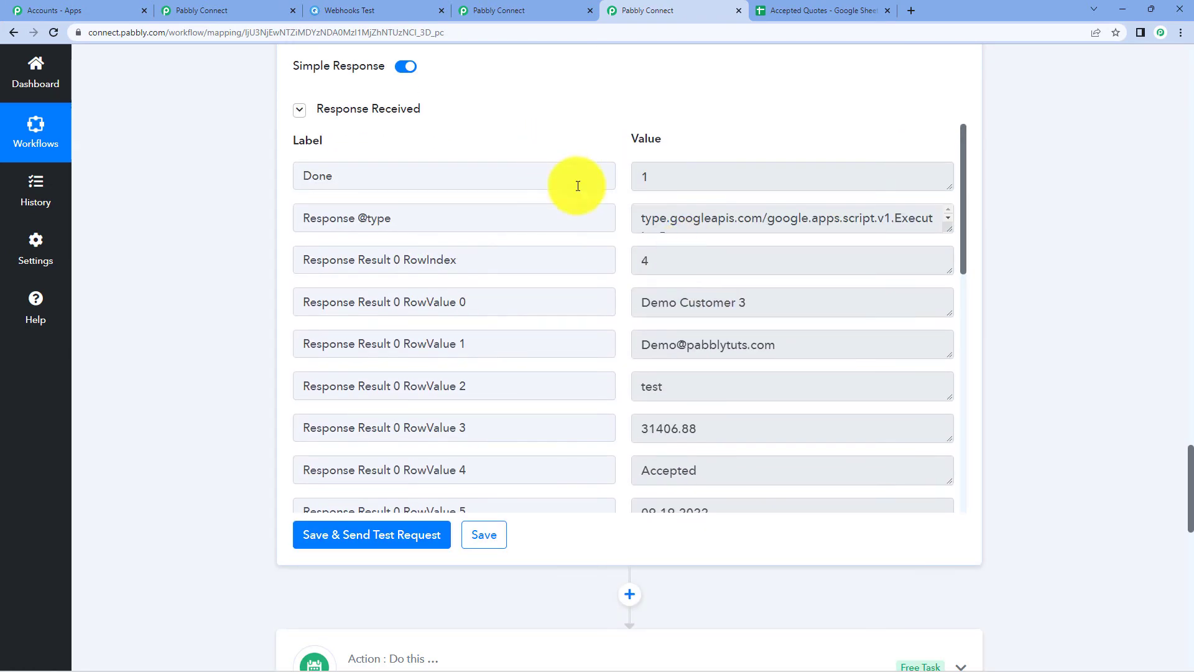
scroll(579, 187, up, 4)
scroll(578, 187, down, 2)
Step: Select rows 4 and 5 of the Accepted Quotes spreadsheet and compare them with the first result in the lookup response
click(834, 10)
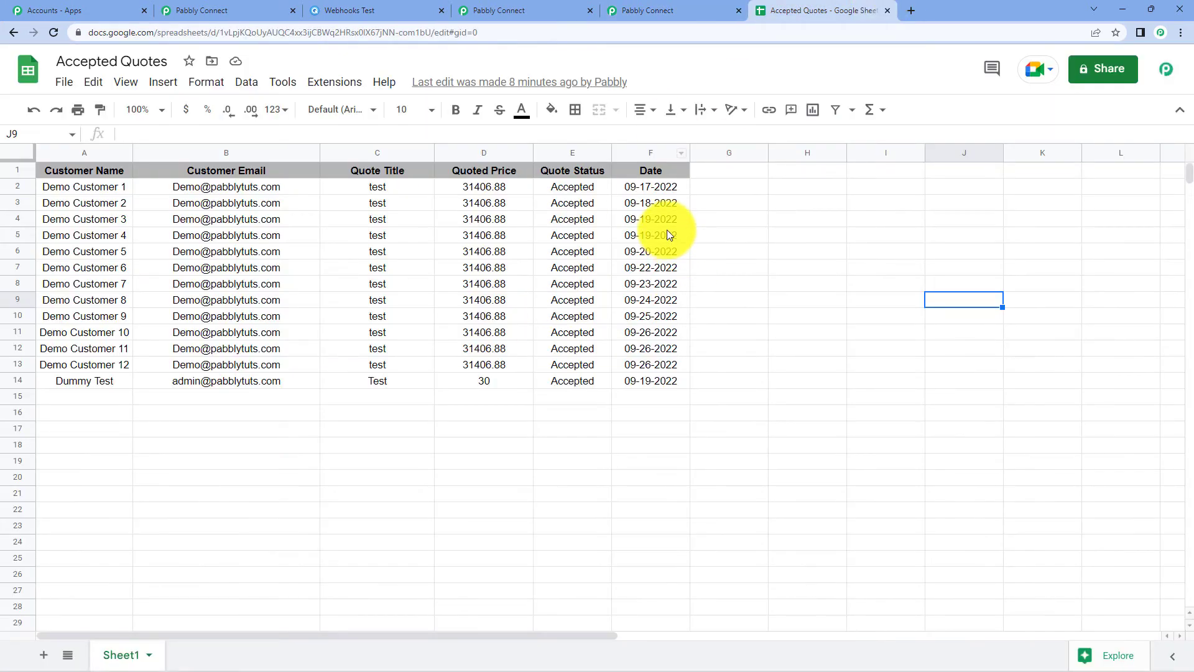
click(19, 219)
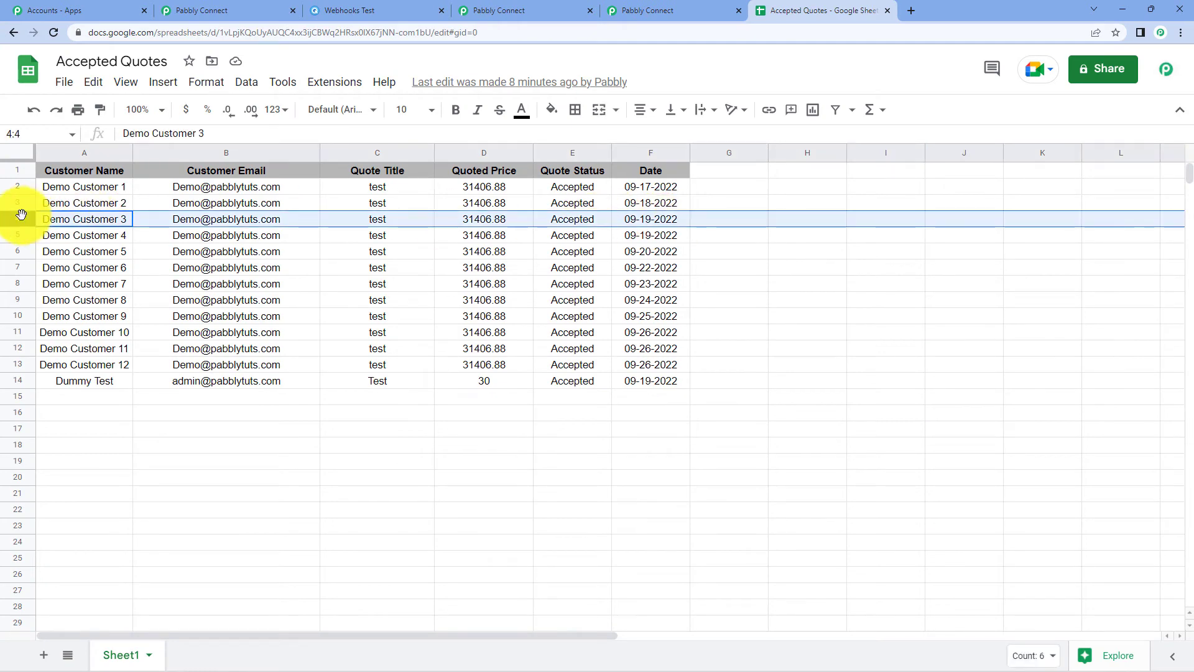
ctrl+click(21, 235)
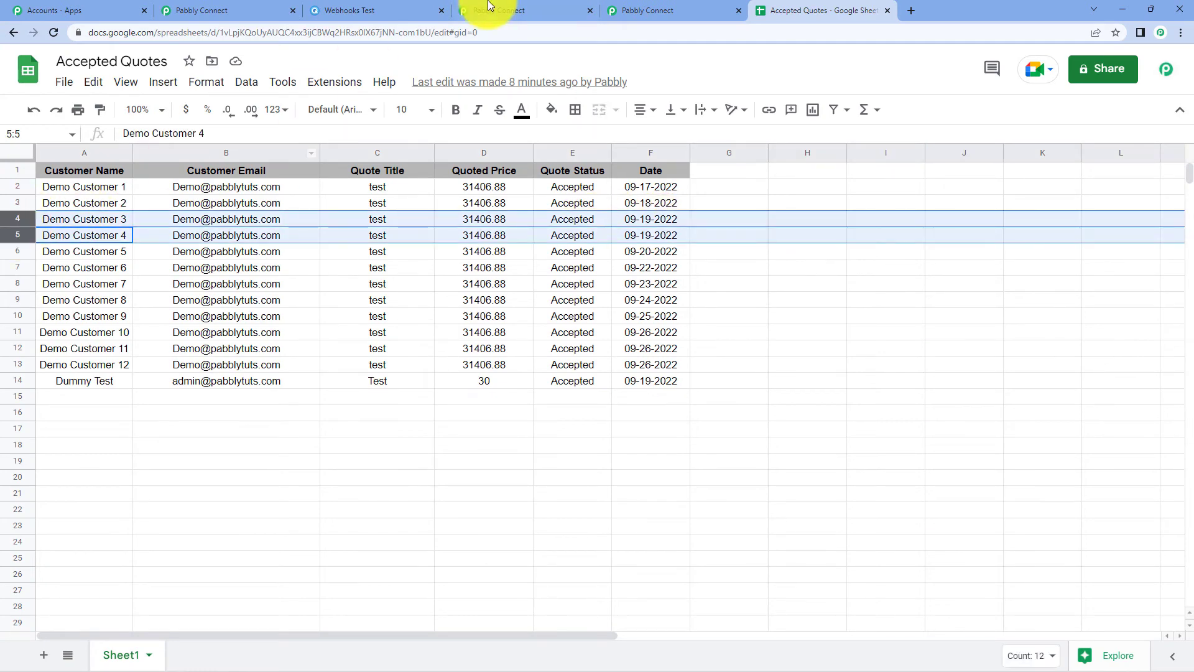
click(622, 6)
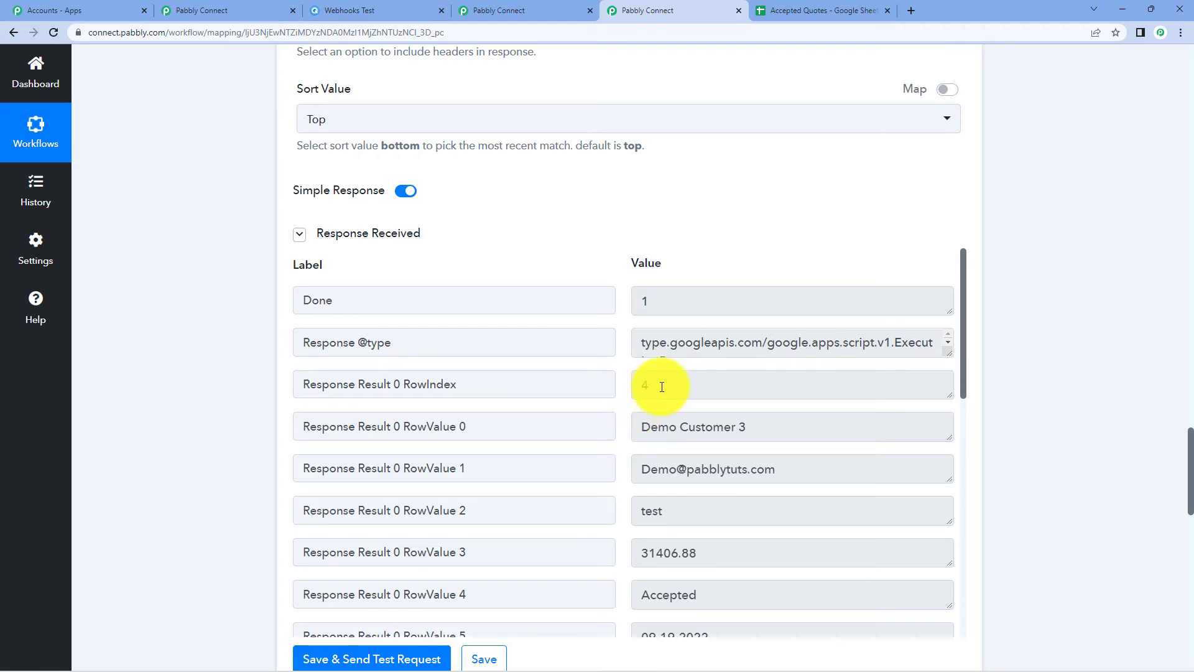
click(777, 12)
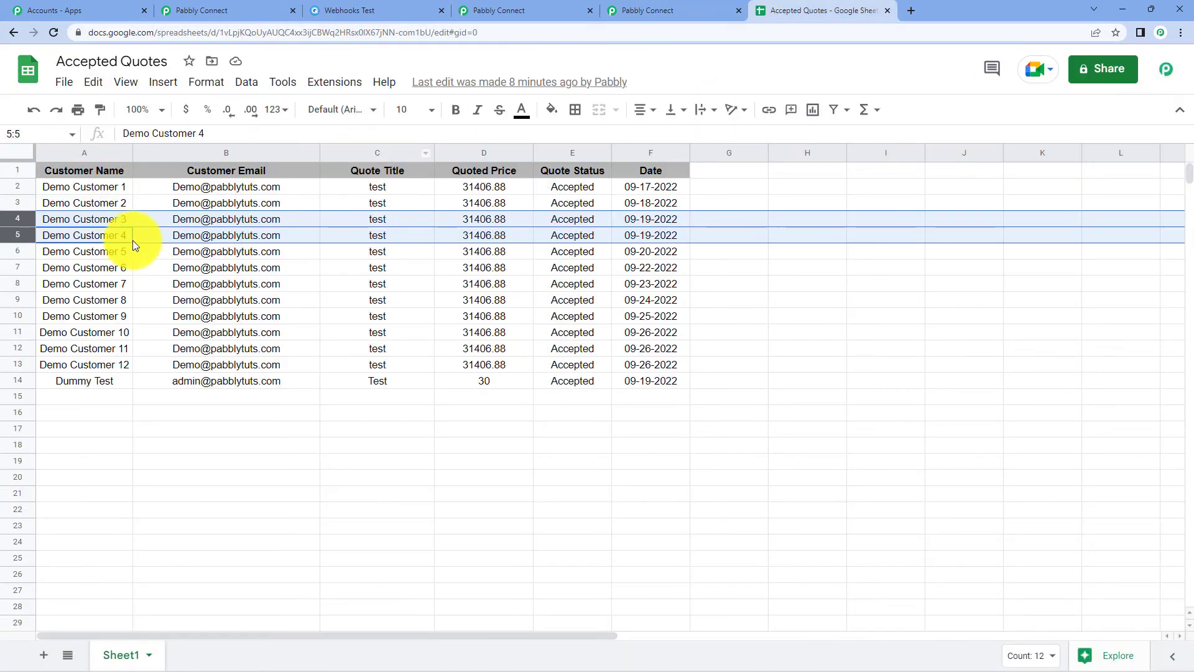
click(666, 7)
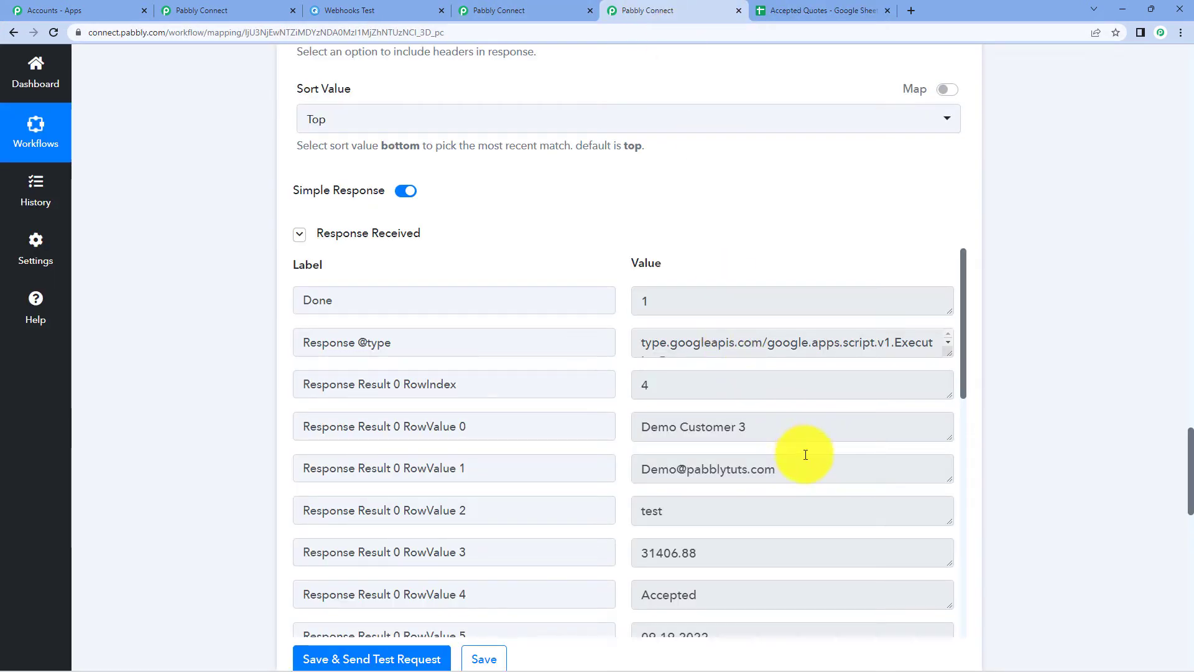
Step: Check the row values of both results in the lookup response against the selected rows of the spreadsheet
scroll(806, 455, down, 2)
scroll(806, 456, down, 2)
click(821, 11)
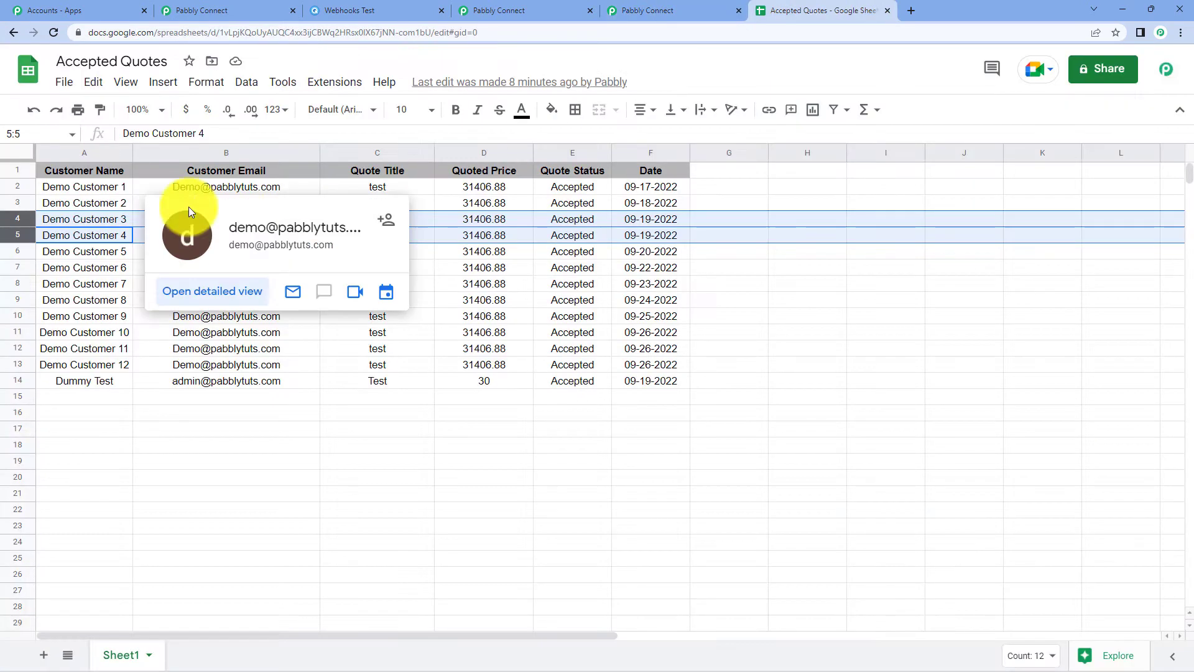
click(647, 10)
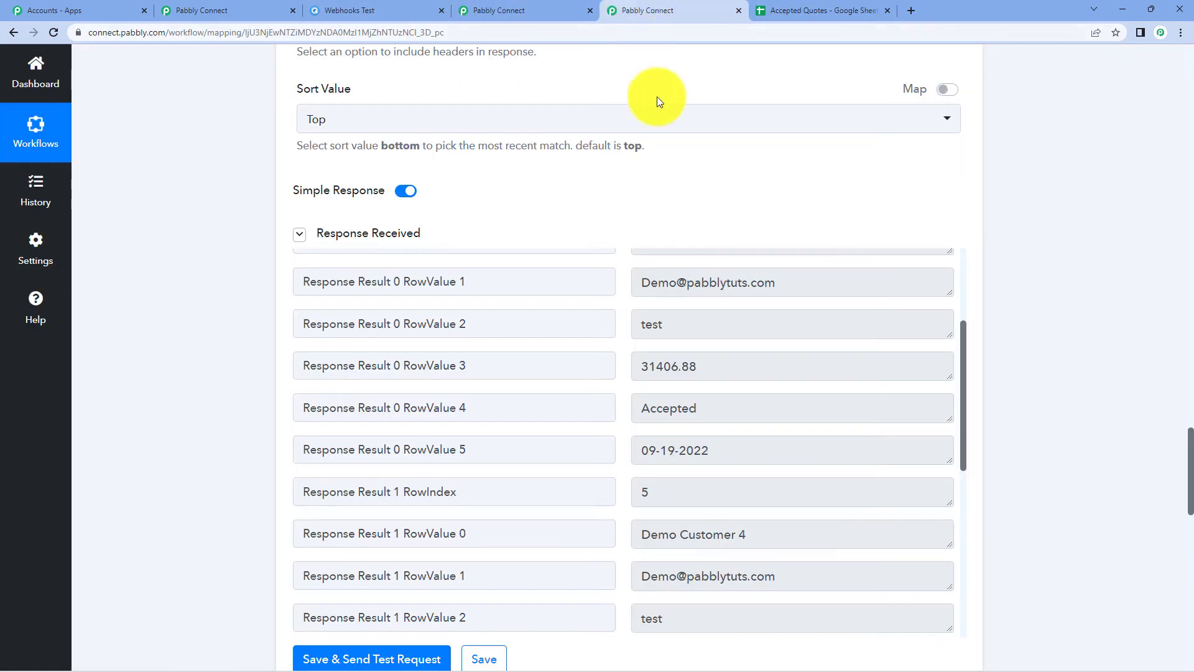
scroll(818, 496, up, 3)
scroll(818, 496, up, 1)
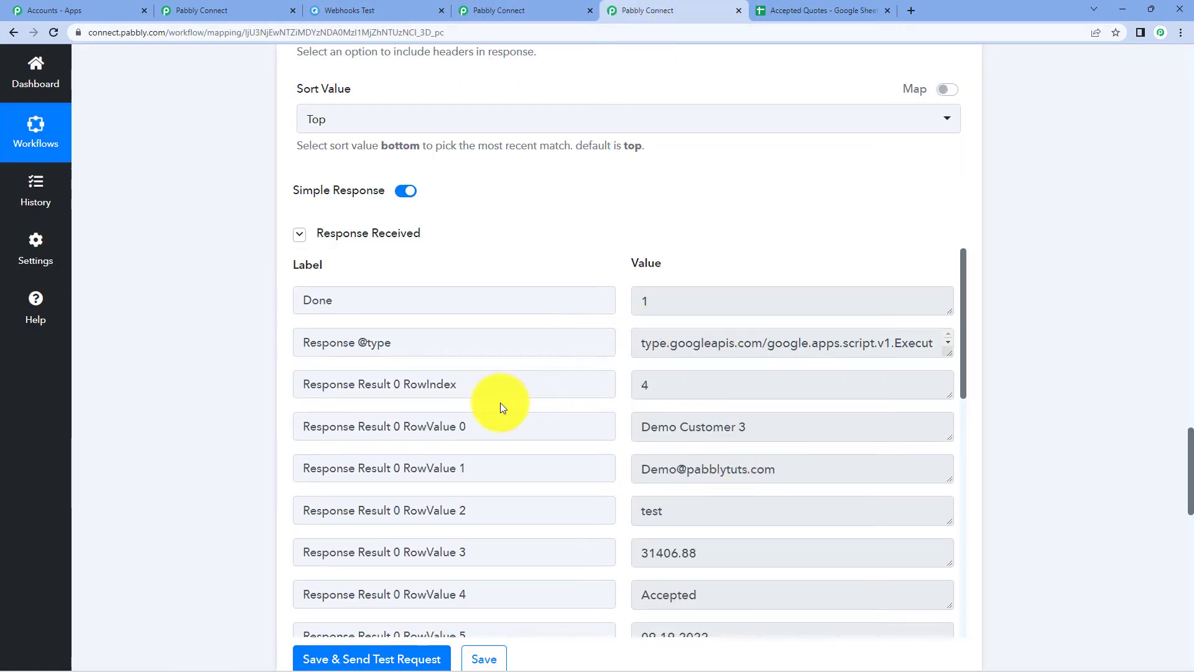
Step: Compare the RowIndex entries of both lookup results with the row numbers selected in the Accepted Quotes spreadsheet
scroll(684, 502, down, 3)
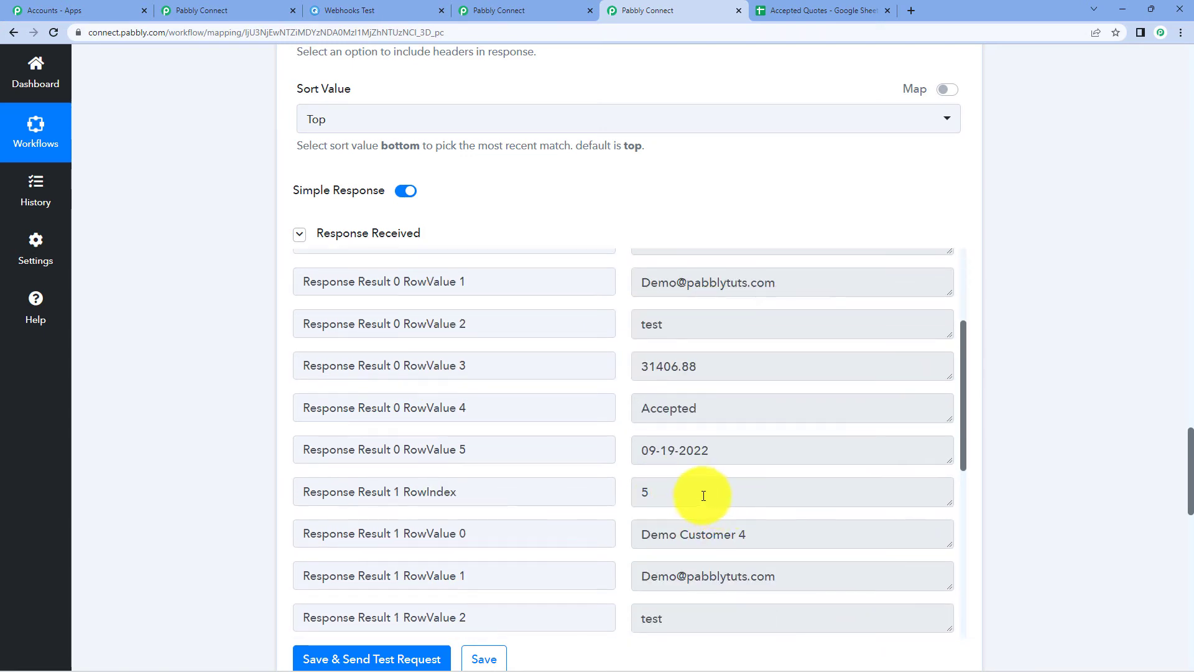
scroll(734, 423, up, 2)
scroll(767, 353, up, 1)
click(803, 10)
click(680, 10)
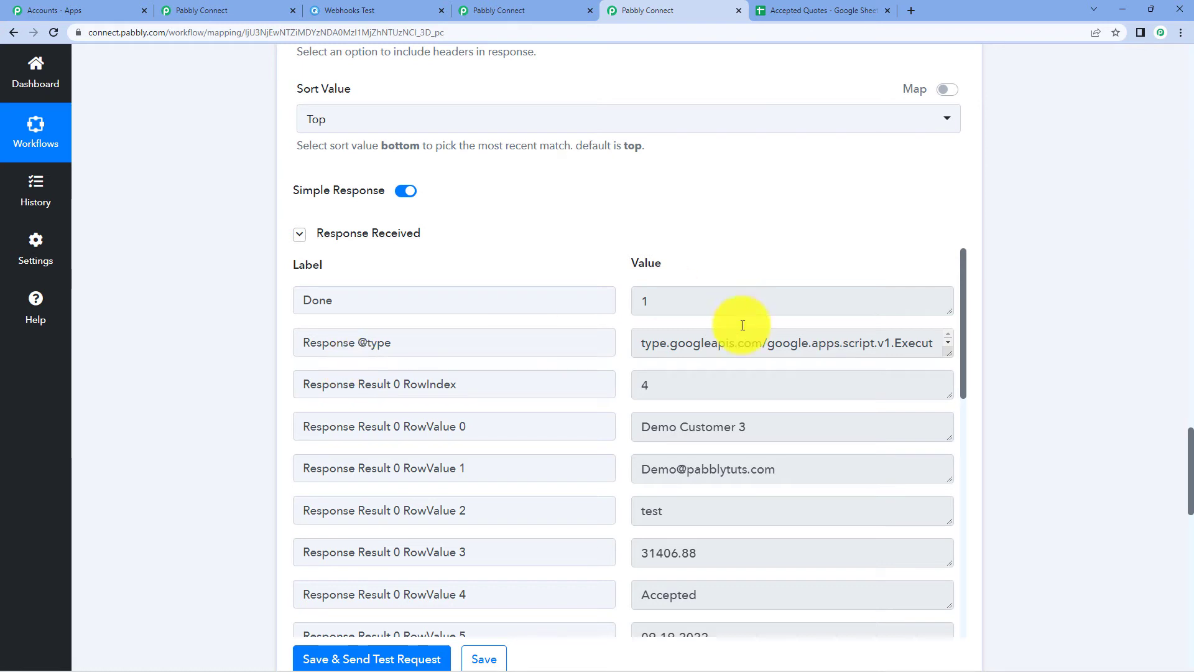
click(823, 10)
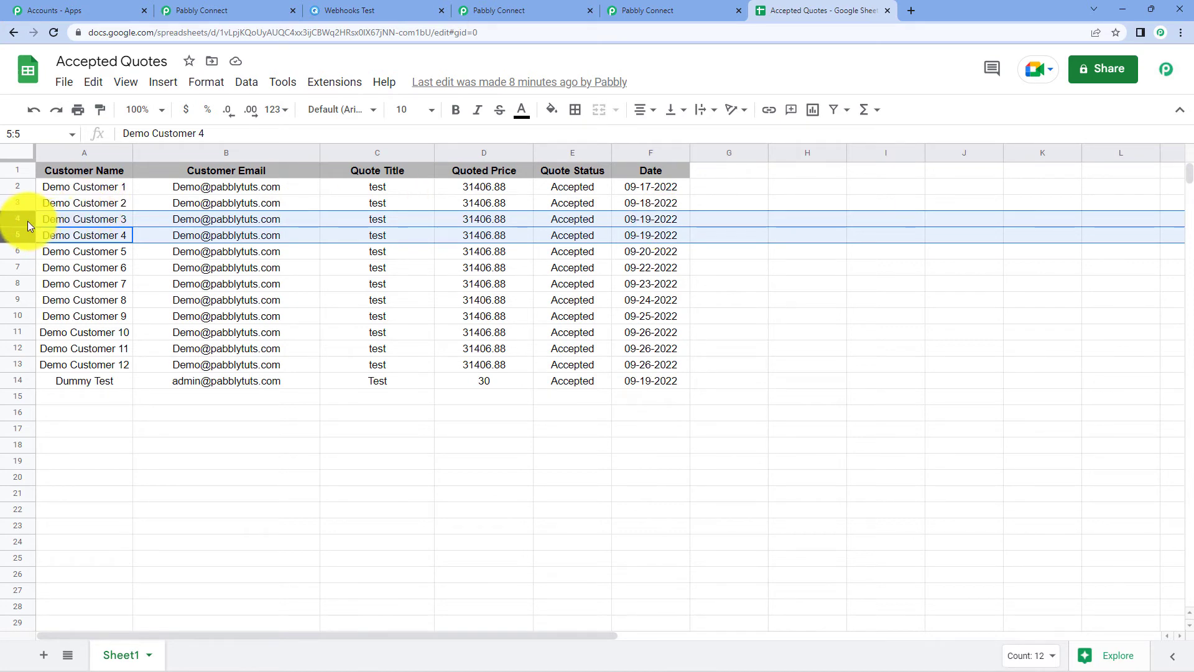
click(650, 8)
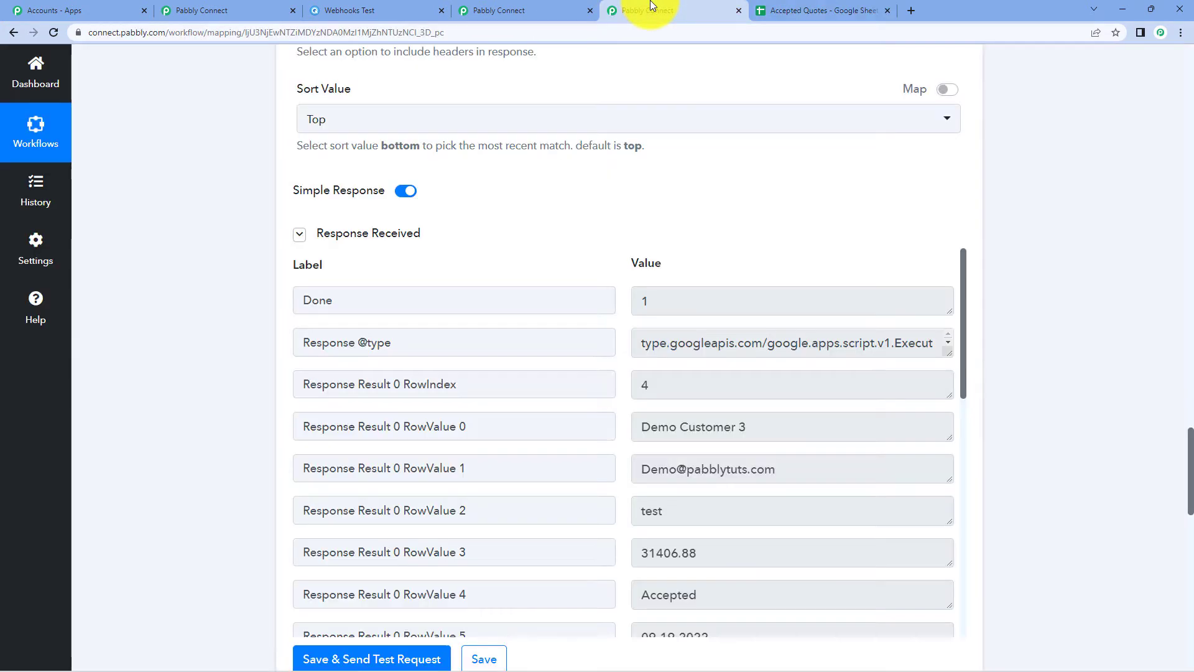
Step: Expand the step 4 Date/Time Formatter and review its date format, time zone, operation, unit and value
scroll(859, 260, down, 2)
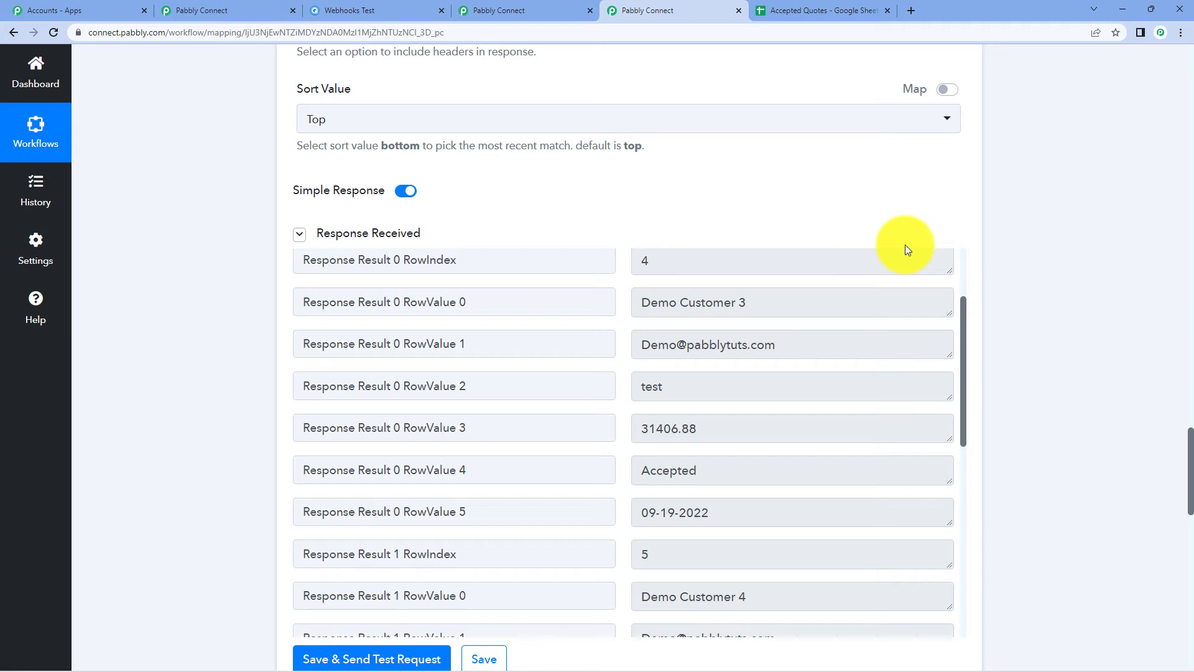
scroll(1025, 282, down, 4)
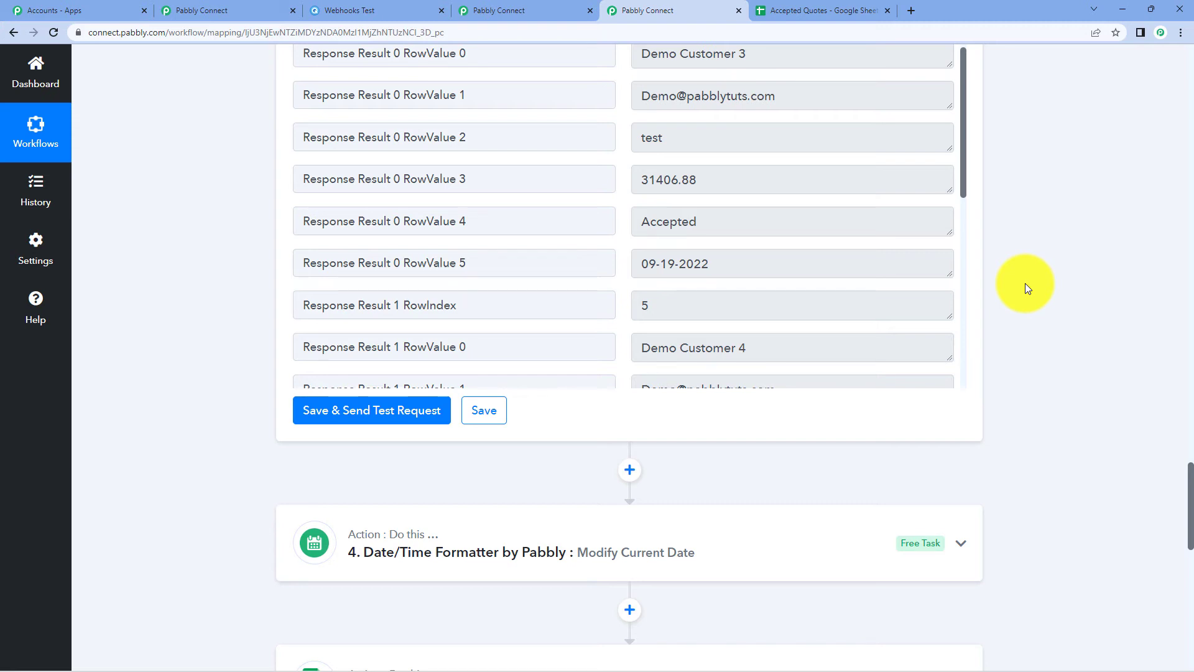
scroll(1025, 282, down, 4)
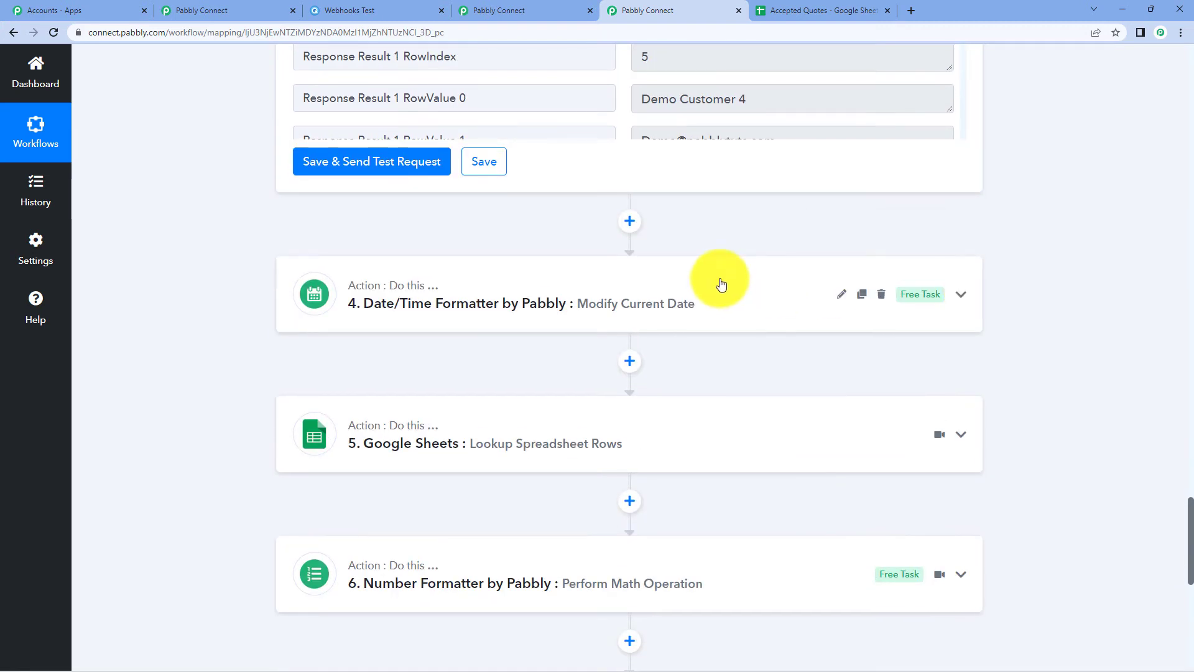
click(547, 285)
scroll(546, 292, down, 1)
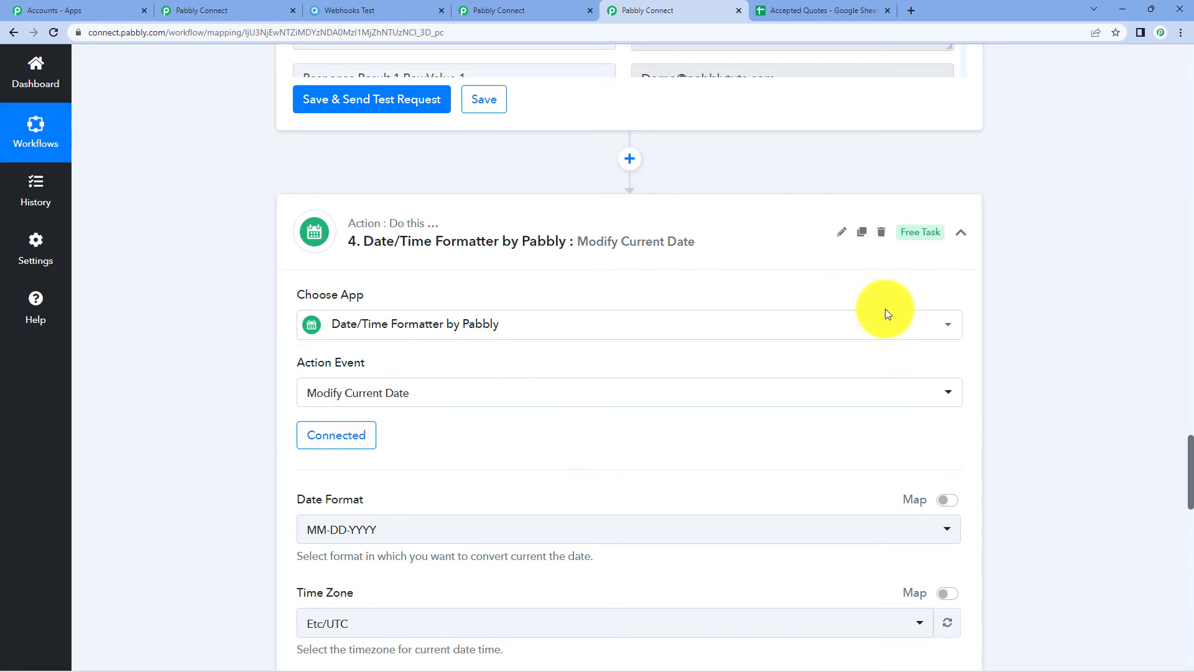
scroll(879, 312, down, 2)
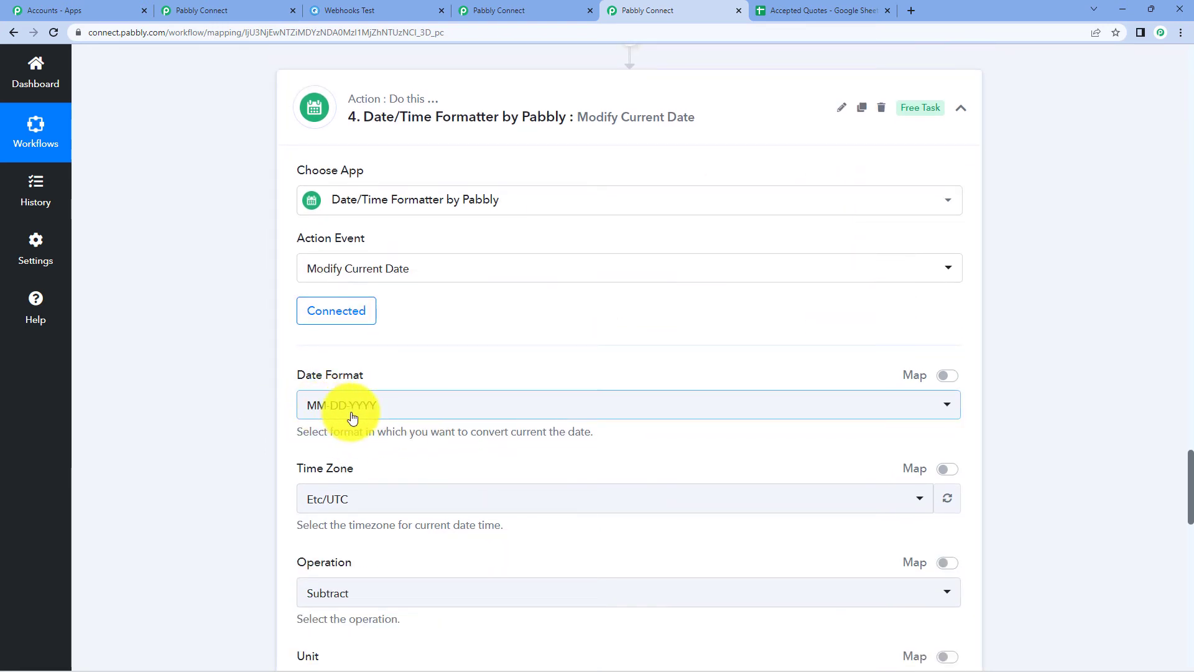
scroll(653, 242, down, 3)
scroll(595, 232, down, 3)
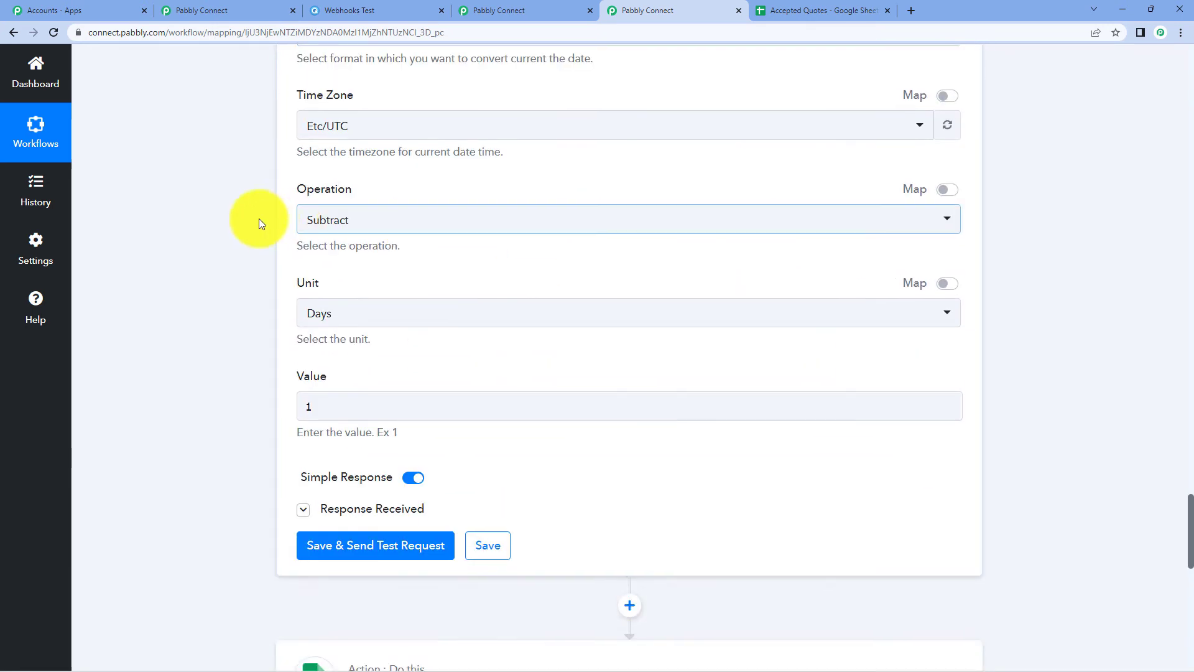
scroll(651, 379, down, 2)
Step: Expand the step 4 formatter's received response and compare its date with the Date column of the Accepted Quotes spreadsheet
click(357, 387)
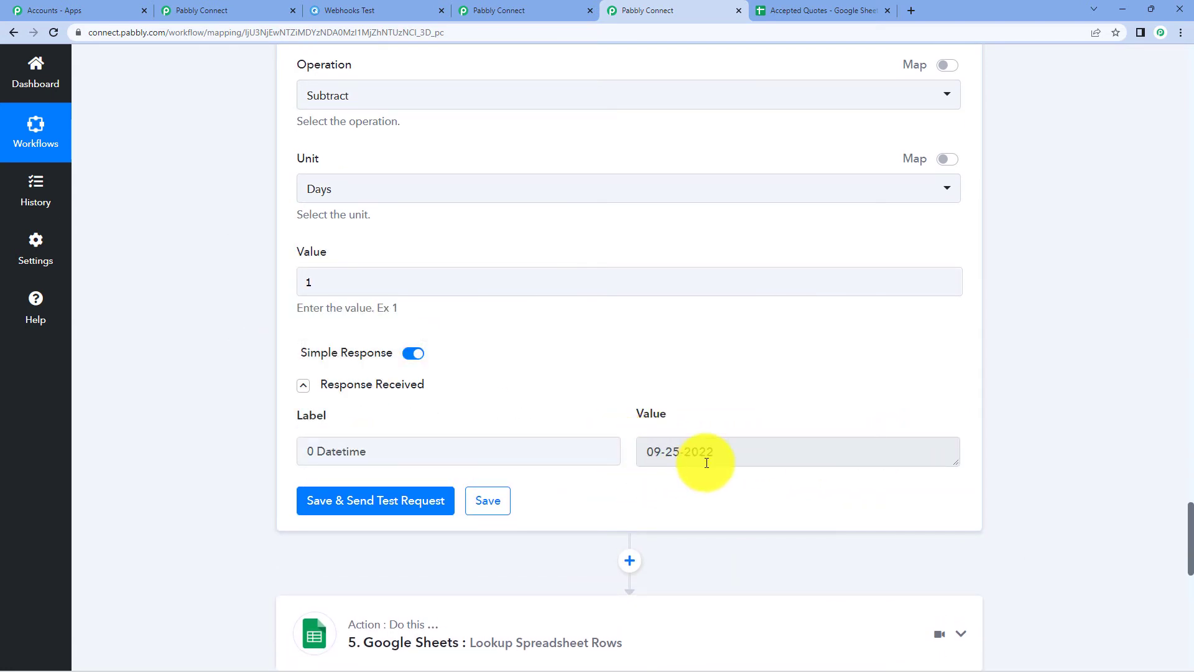
click(809, 10)
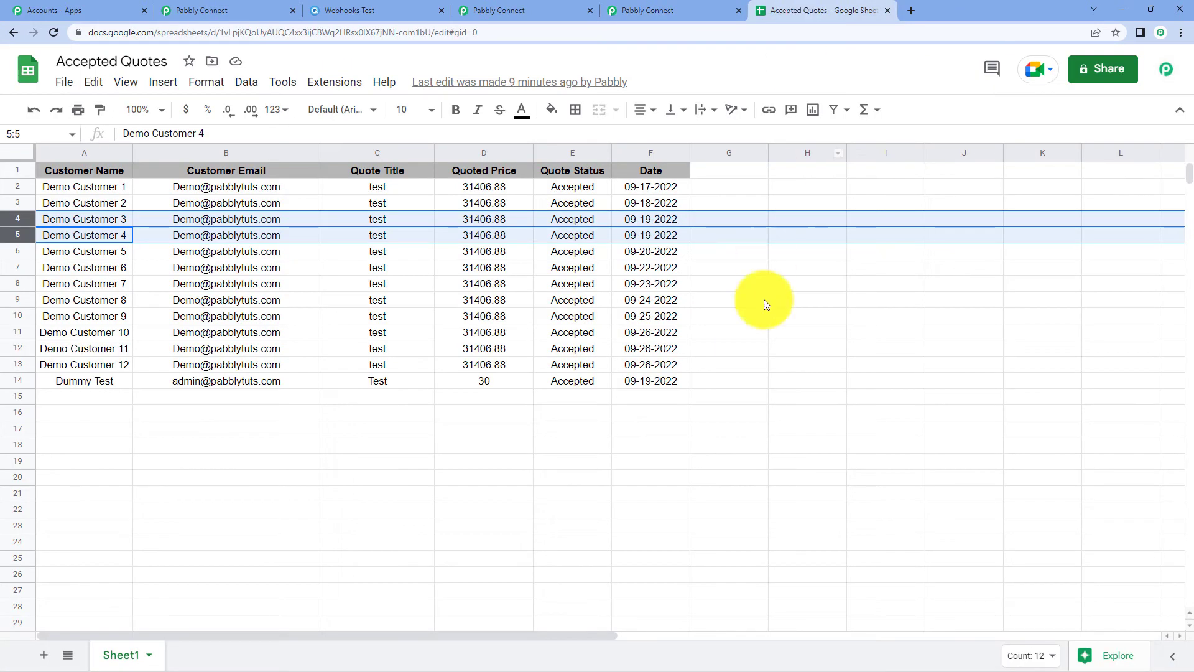
click(622, 9)
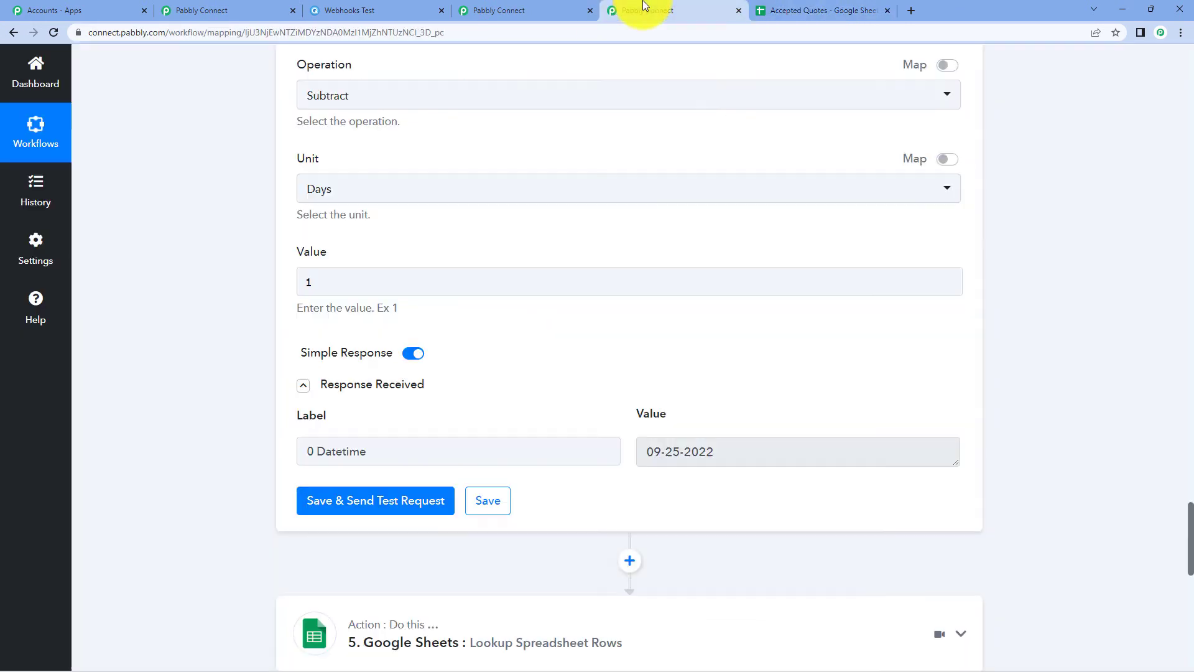
Step: Expand the step 5 Lookup Spreadsheet Rows action and check its spreadsheet, sheet and lookup column against the Accepted Quotes spreadsheet
scroll(1015, 296, down, 5)
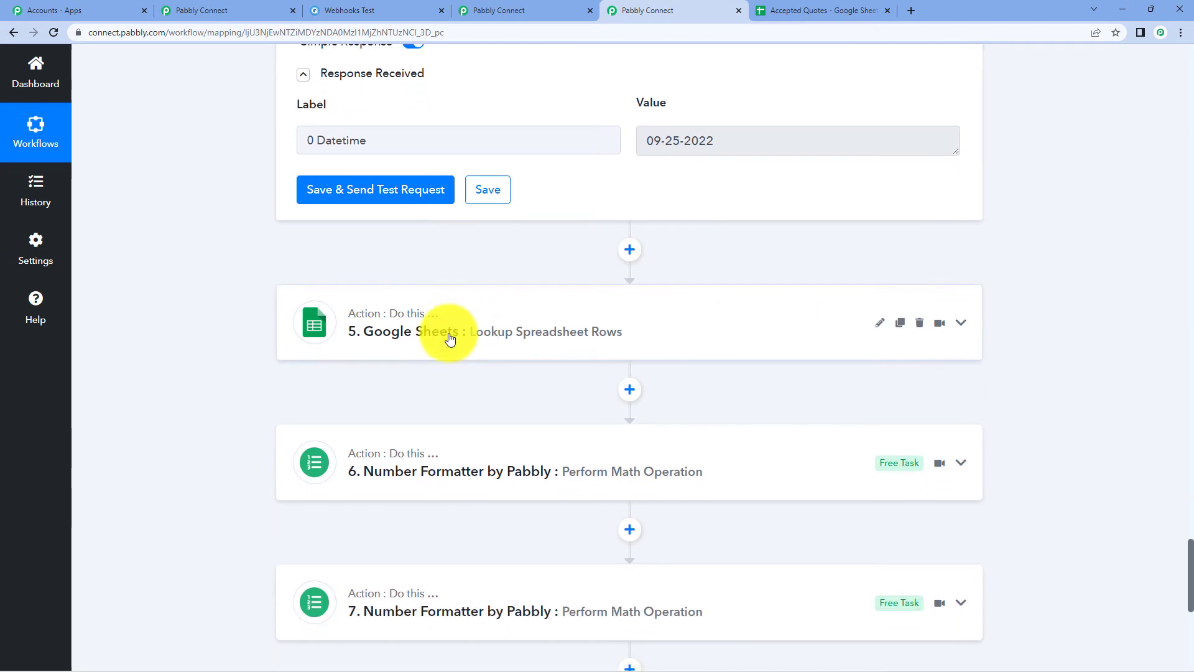
click(448, 332)
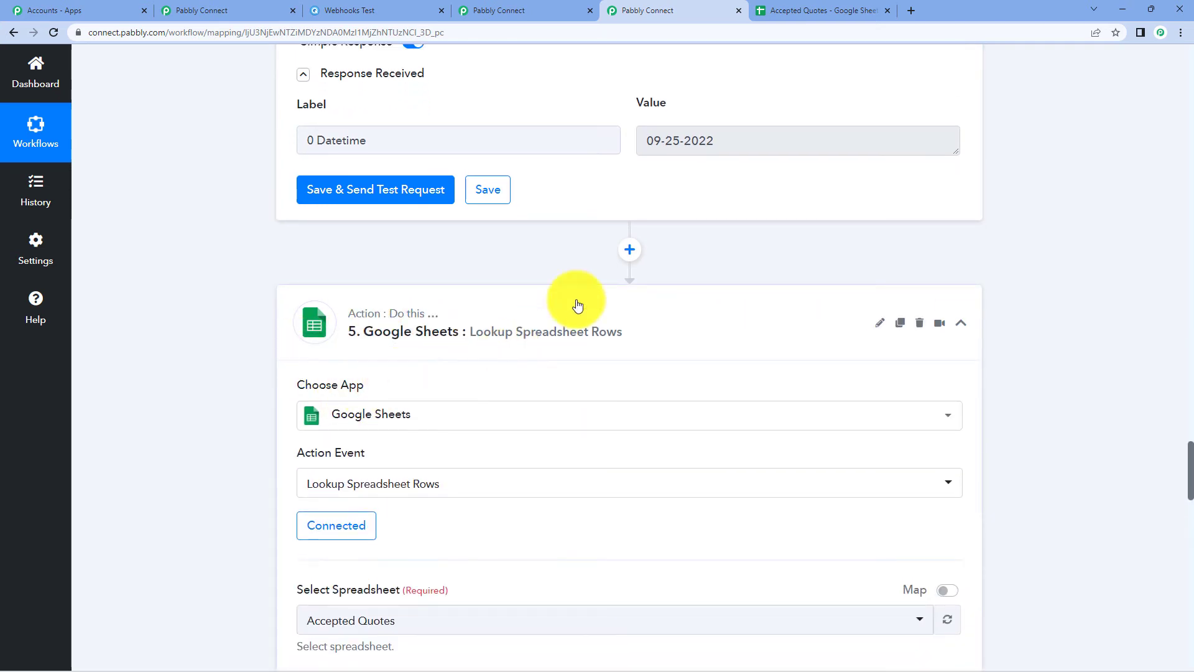
scroll(428, 260, down, 3)
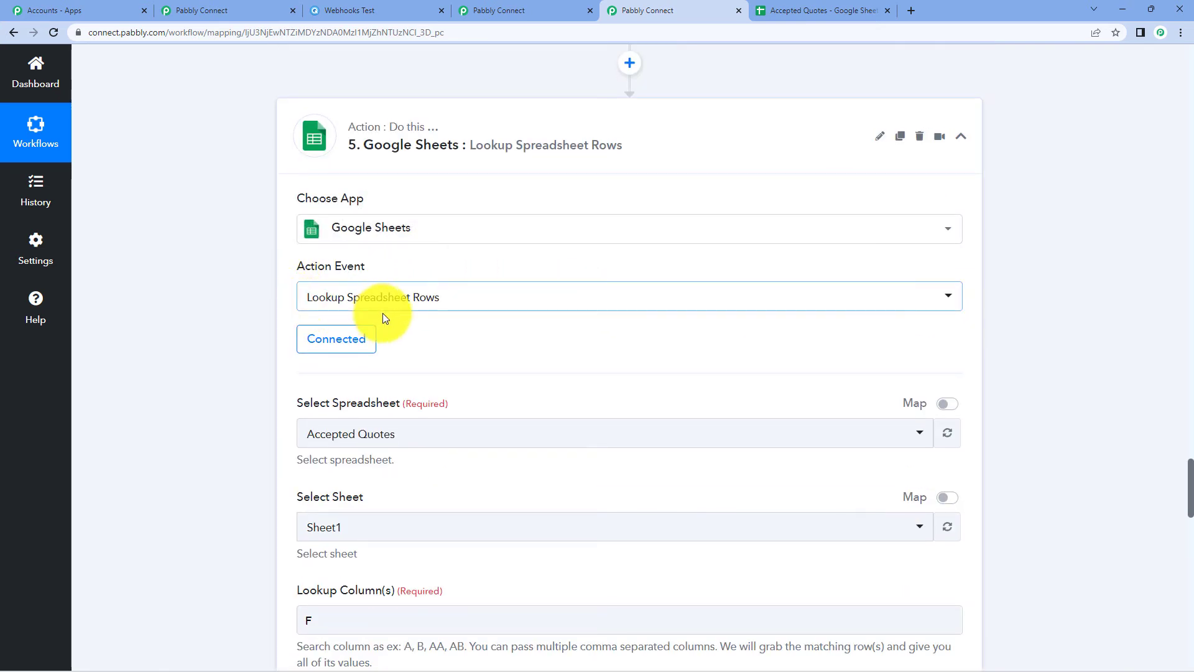
scroll(370, 224, down, 3)
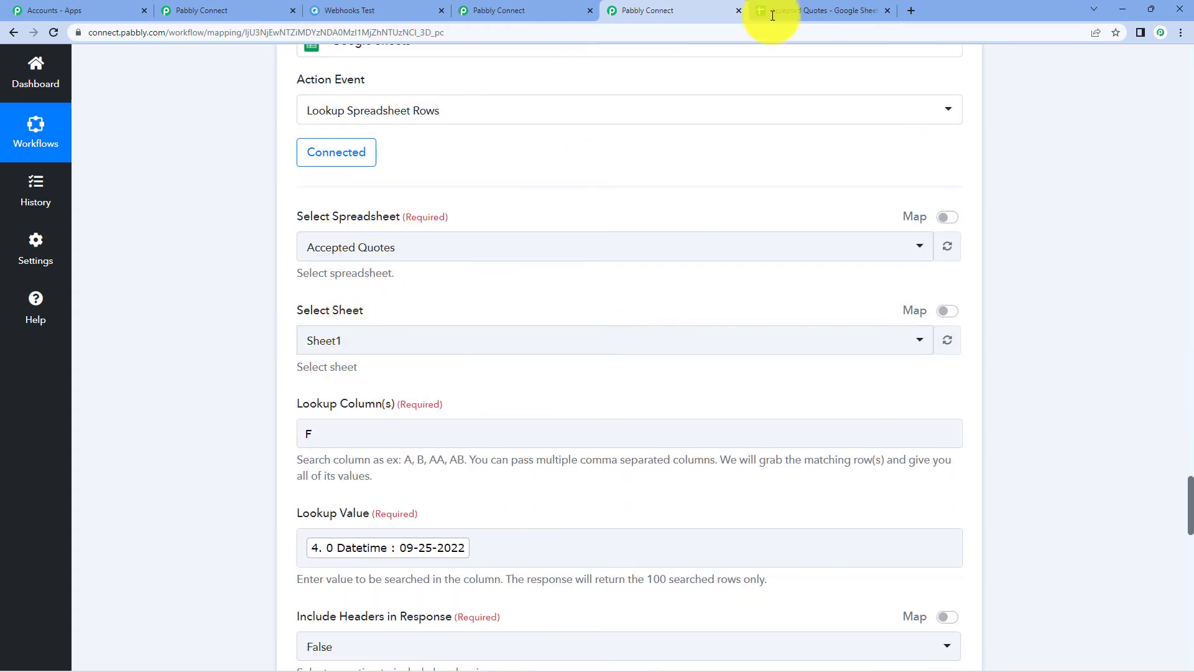
click(796, 11)
click(641, 11)
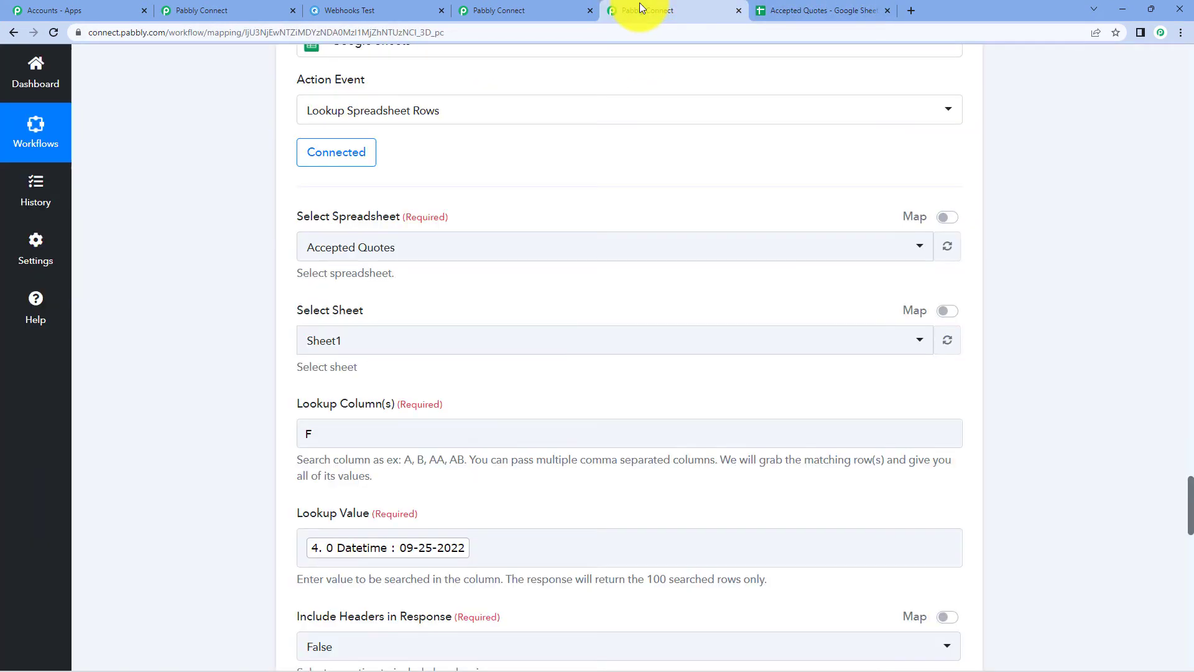
Step: Compare the step 5 Lookup Value with the spreadsheet's Date column and the step 4 Datetime response
scroll(616, 284, down, 3)
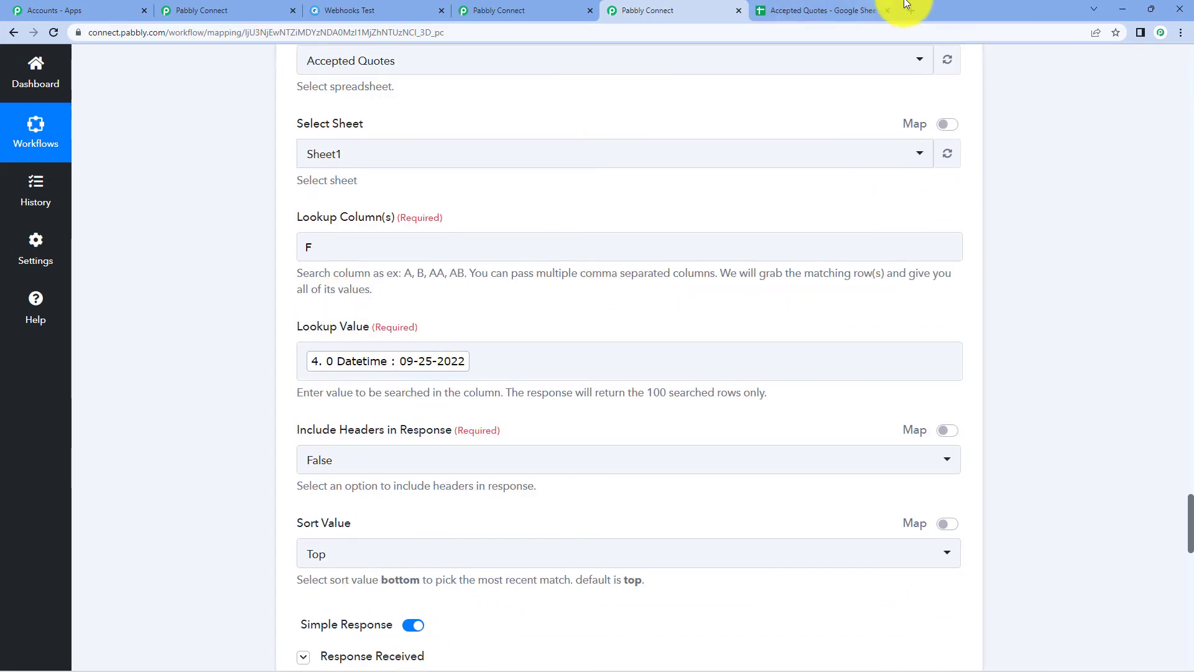
click(859, 11)
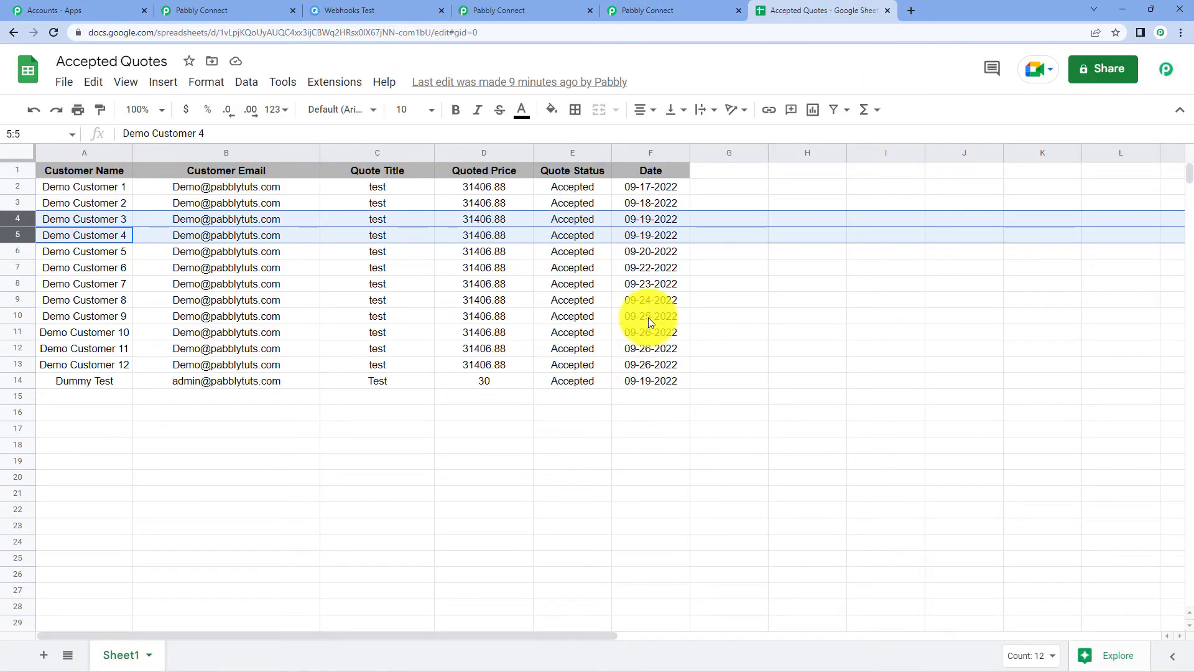
click(656, 10)
scroll(454, 306, up, 8)
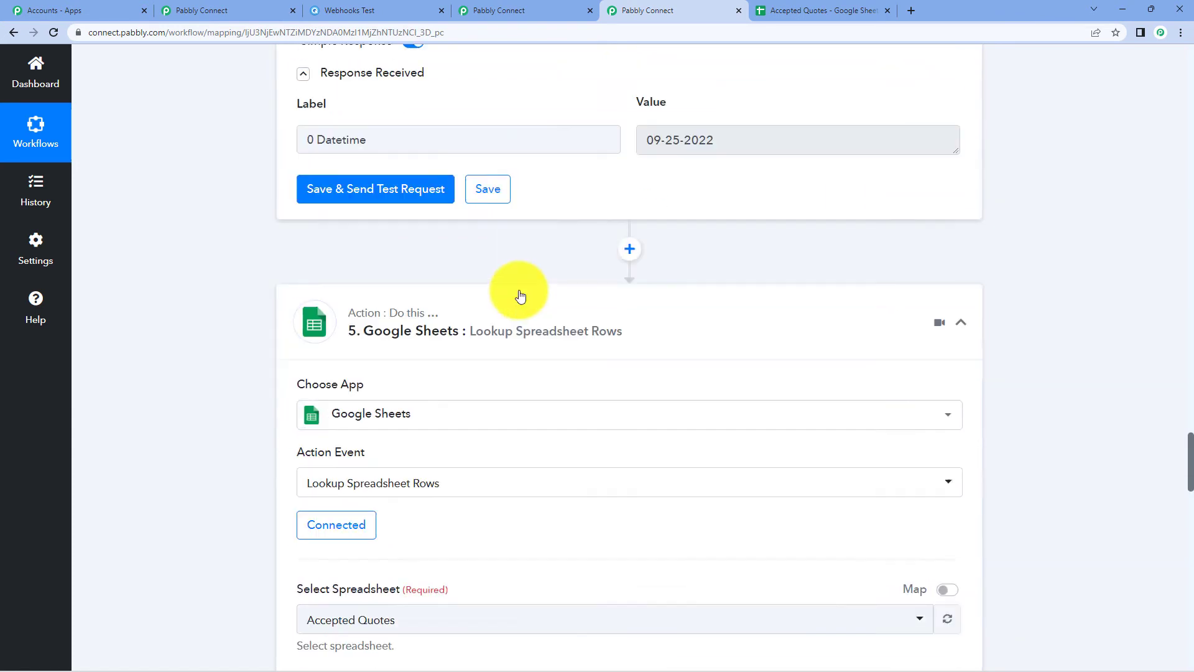
scroll(520, 293, down, 7)
scroll(434, 410, down, 3)
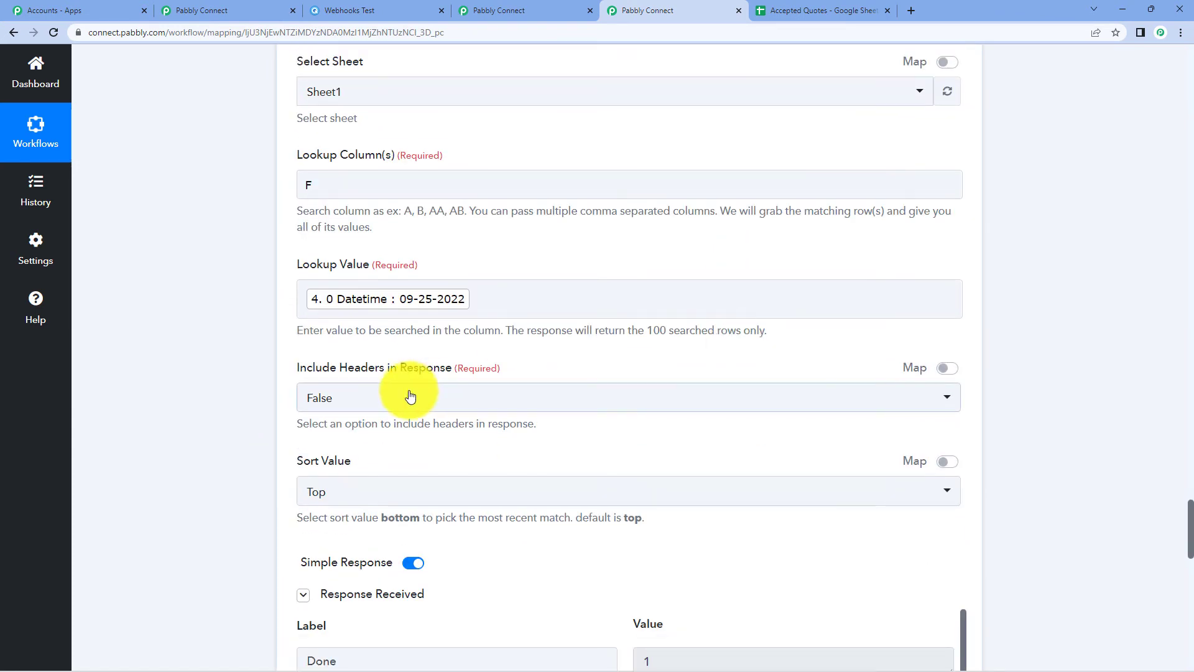
Step: Review the step 5 header, sort and simple response options, and collapse and reopen its received response
scroll(758, 362, down, 4)
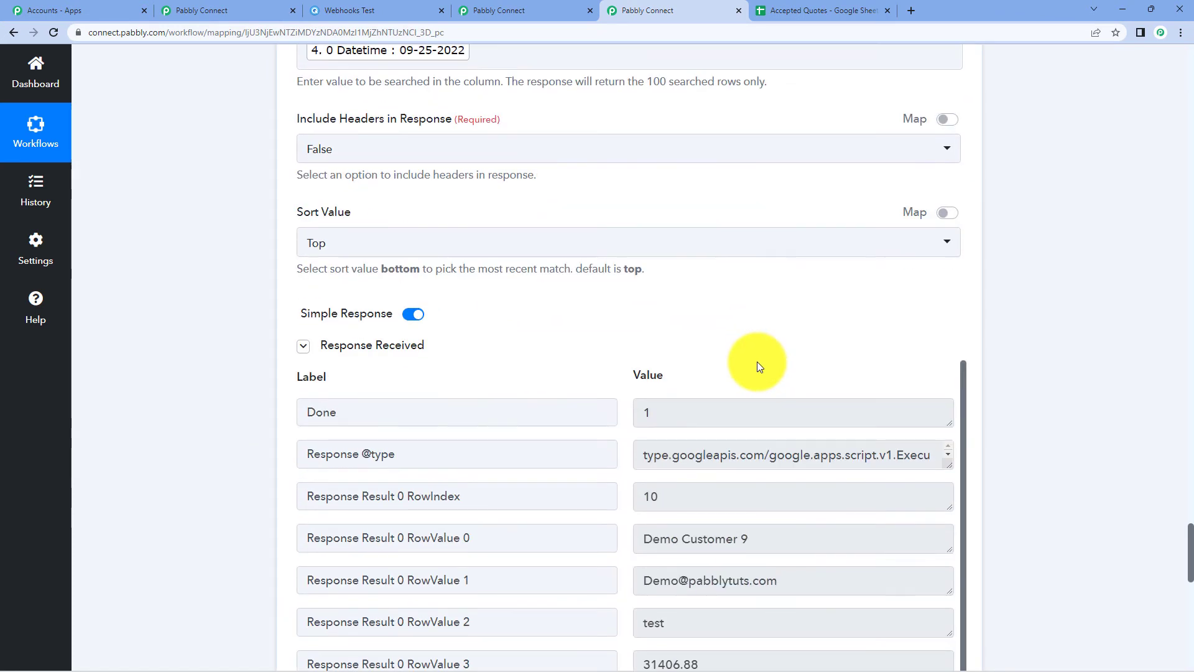
scroll(743, 304, down, 1)
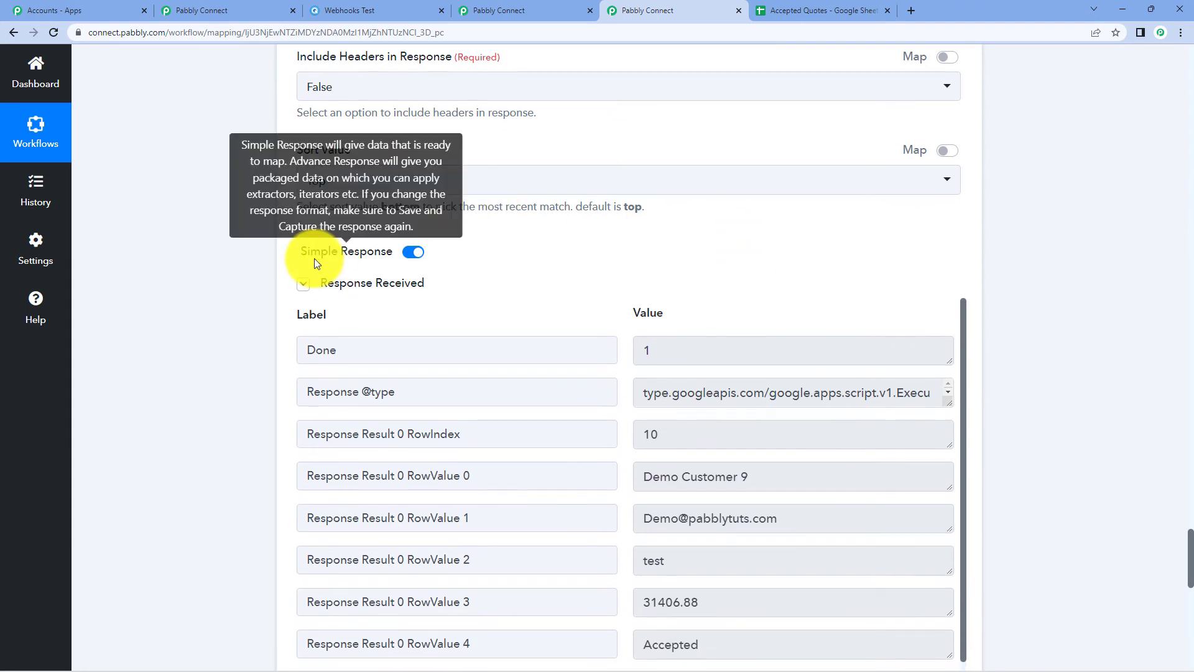
click(319, 284)
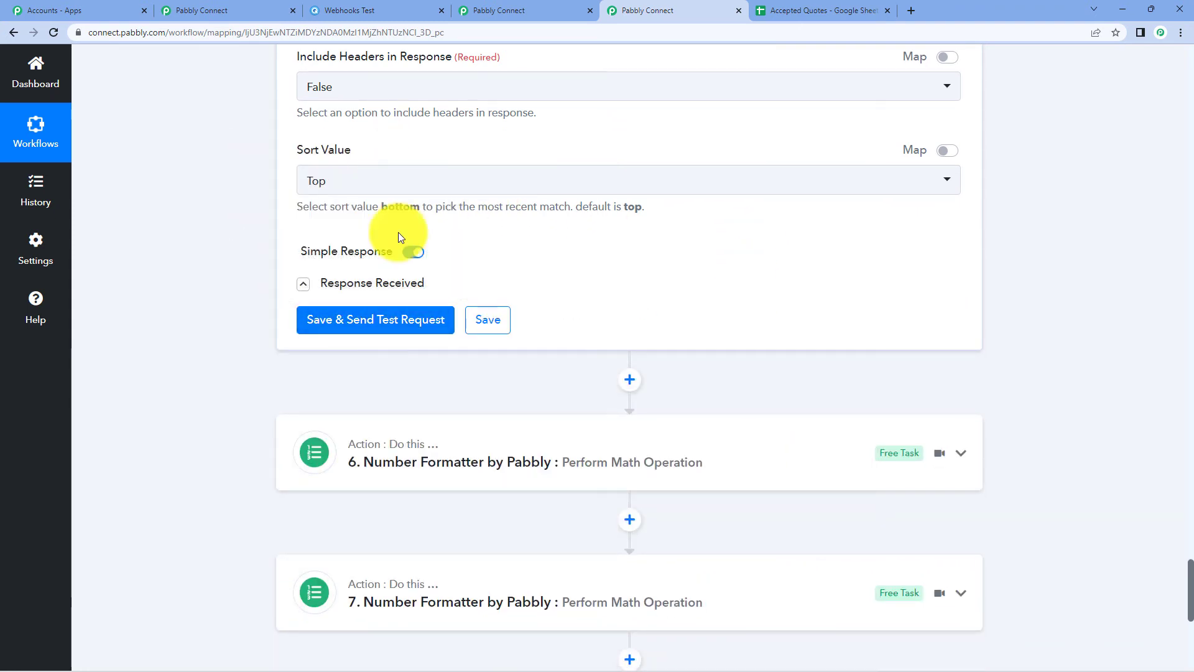
click(400, 282)
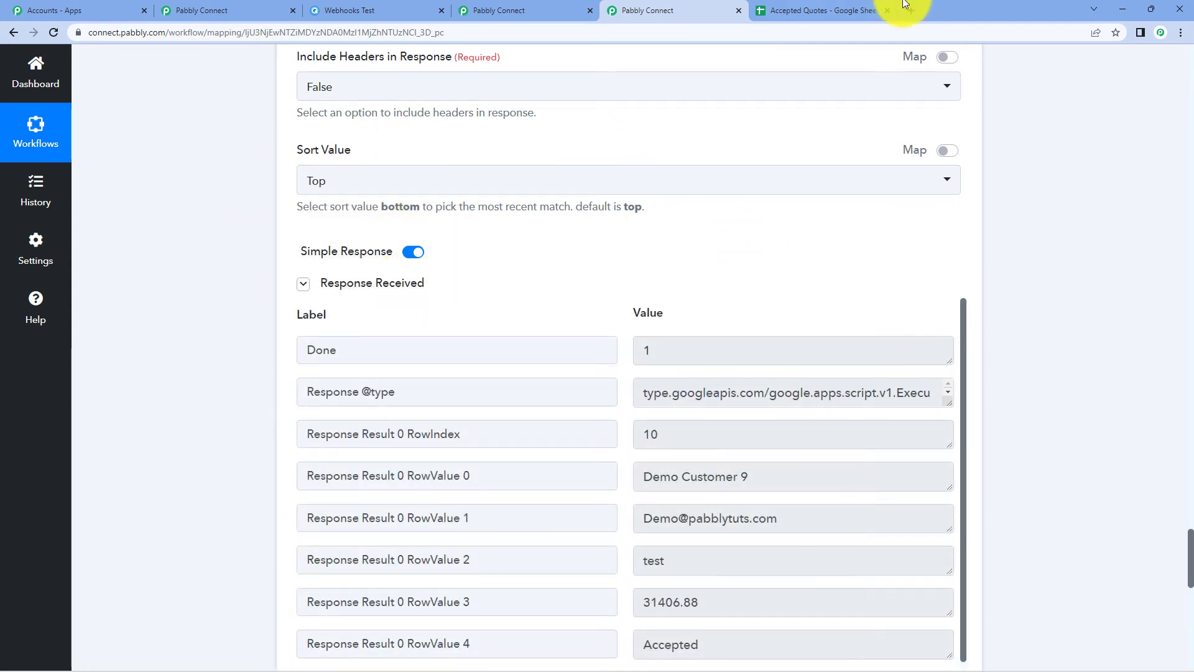
Step: Select row 10 in the Accepted Quotes spreadsheet and compare its values with the step 5 lookup response
click(865, 11)
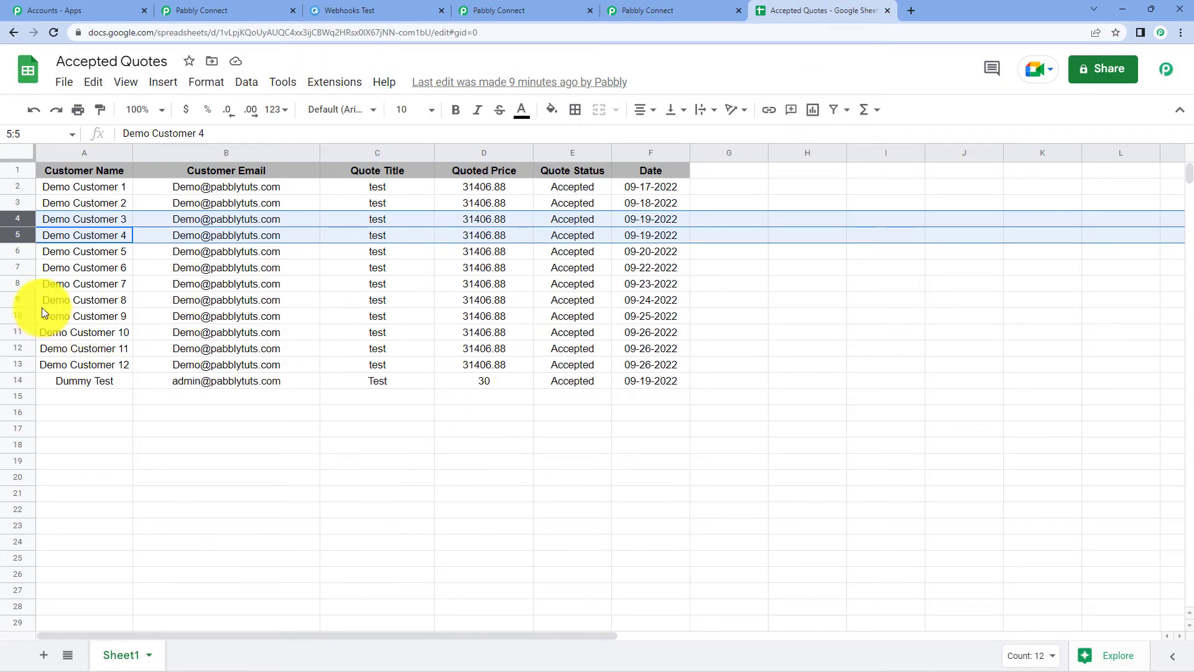
click(24, 313)
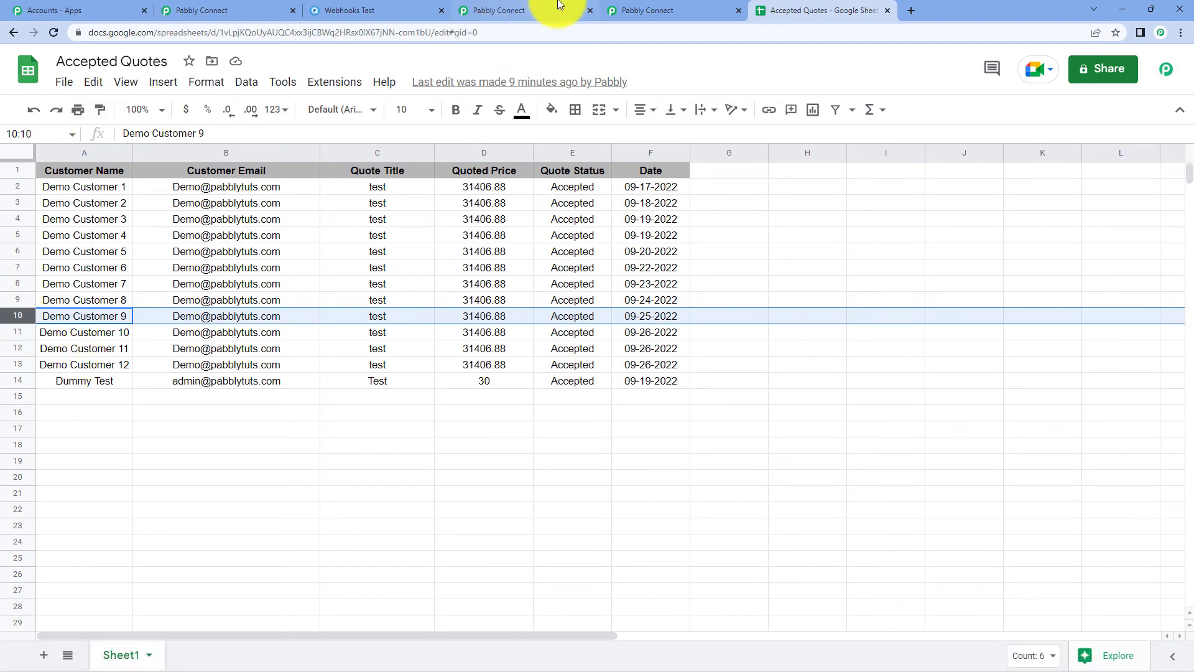
click(662, 10)
scroll(731, 222, down, 2)
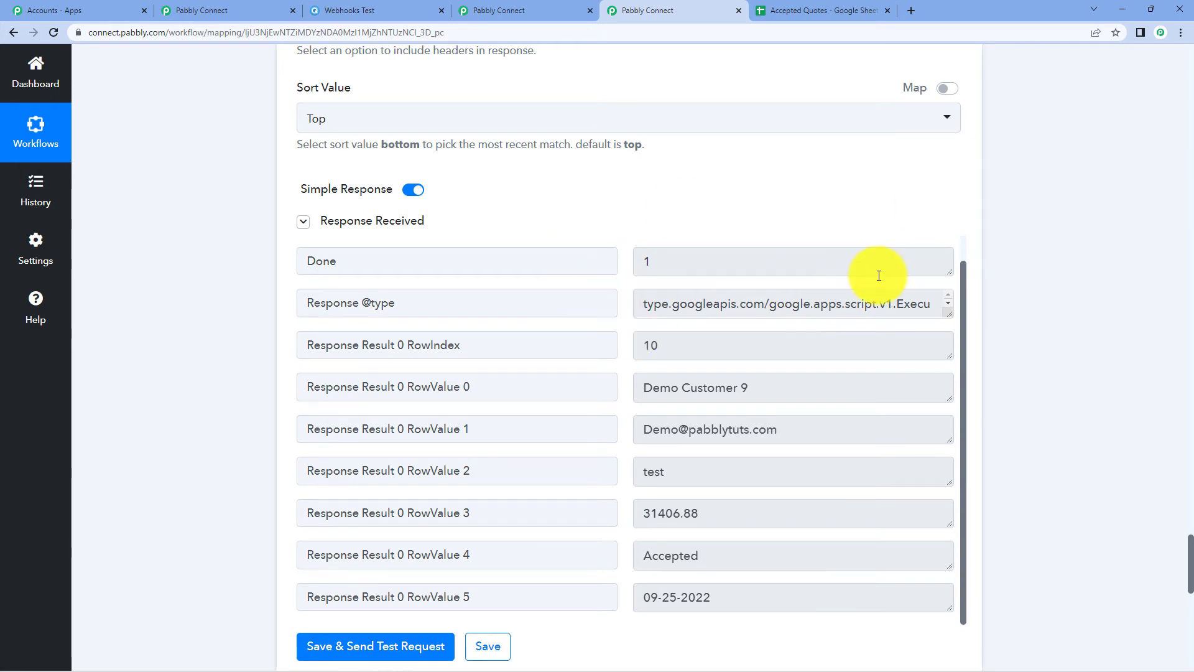
Step: In the Accepted Quotes spreadsheet, add row 4 to the row 10 selection to mark the week's first and last quotes
click(830, 7)
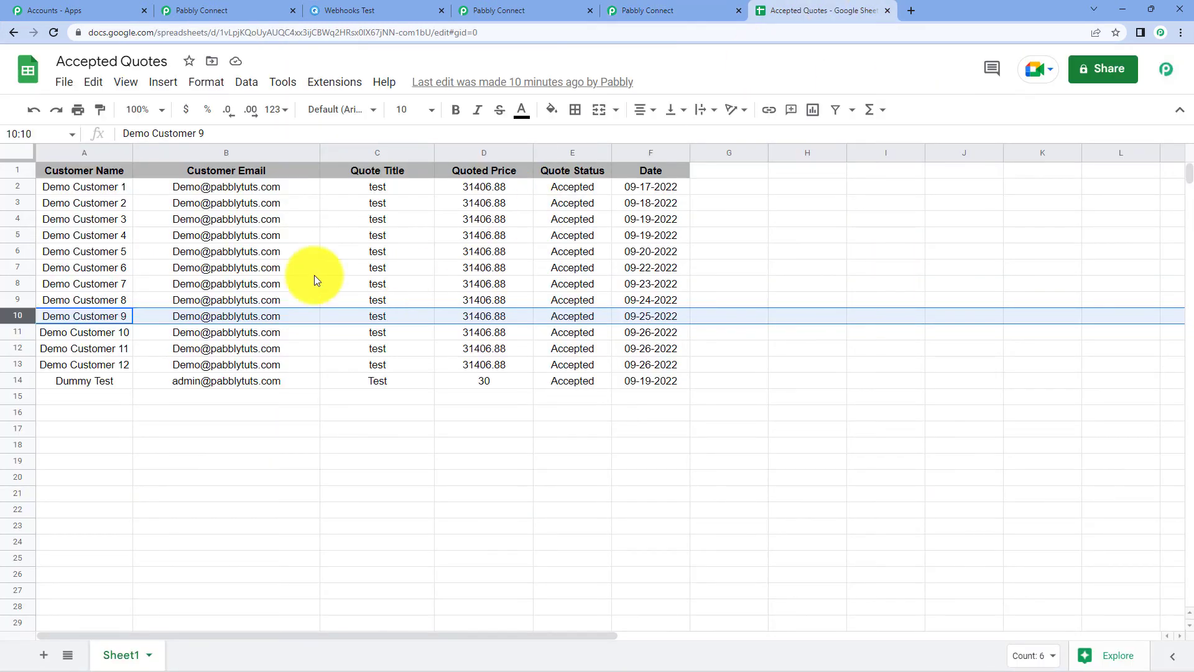
ctrl+click(14, 219)
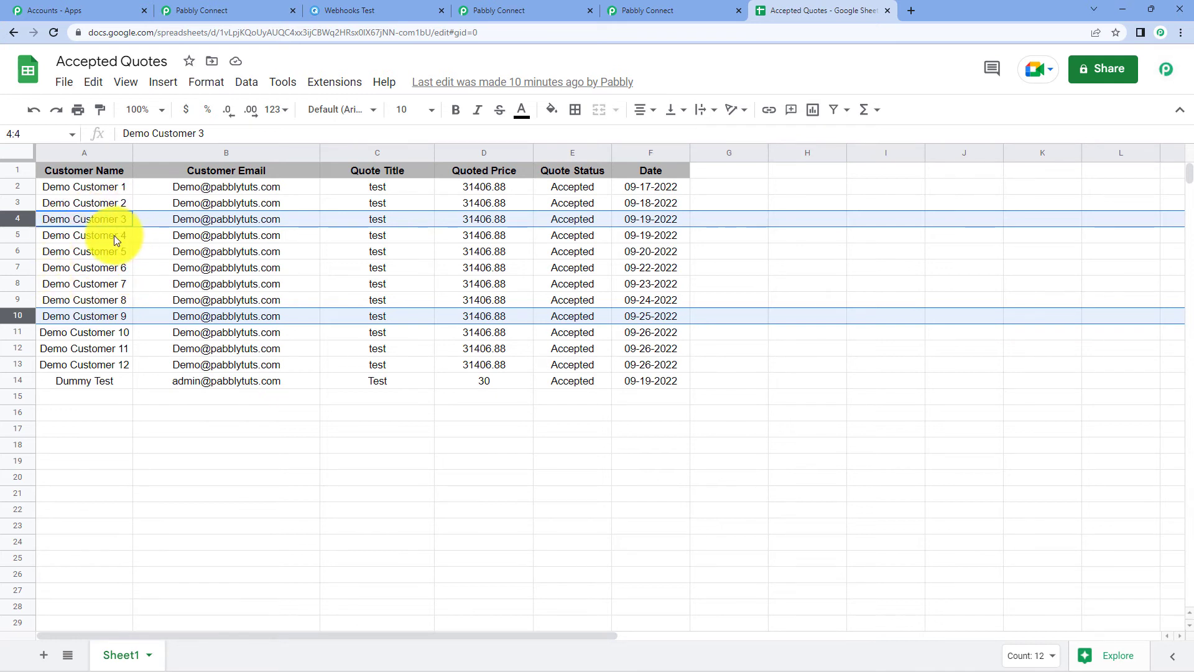
mouse_move(162, 234)
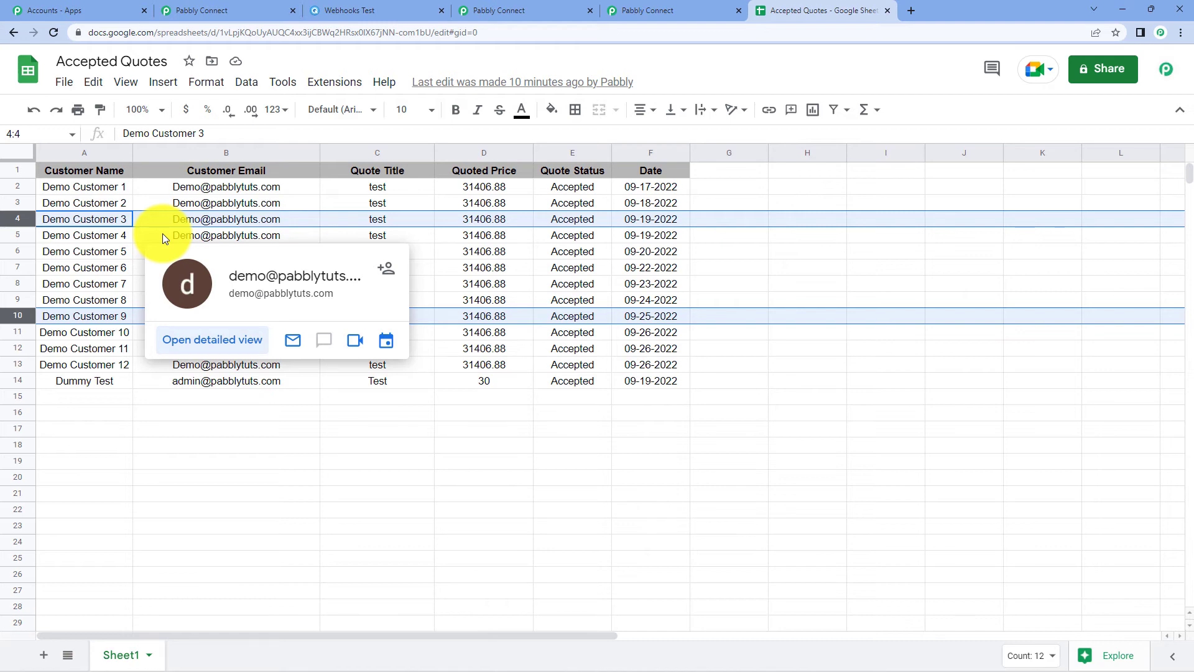
Step: Recheck the step 5 lookup column, lookup value, sort value and response against the Accepted Quotes spreadsheet
click(631, 10)
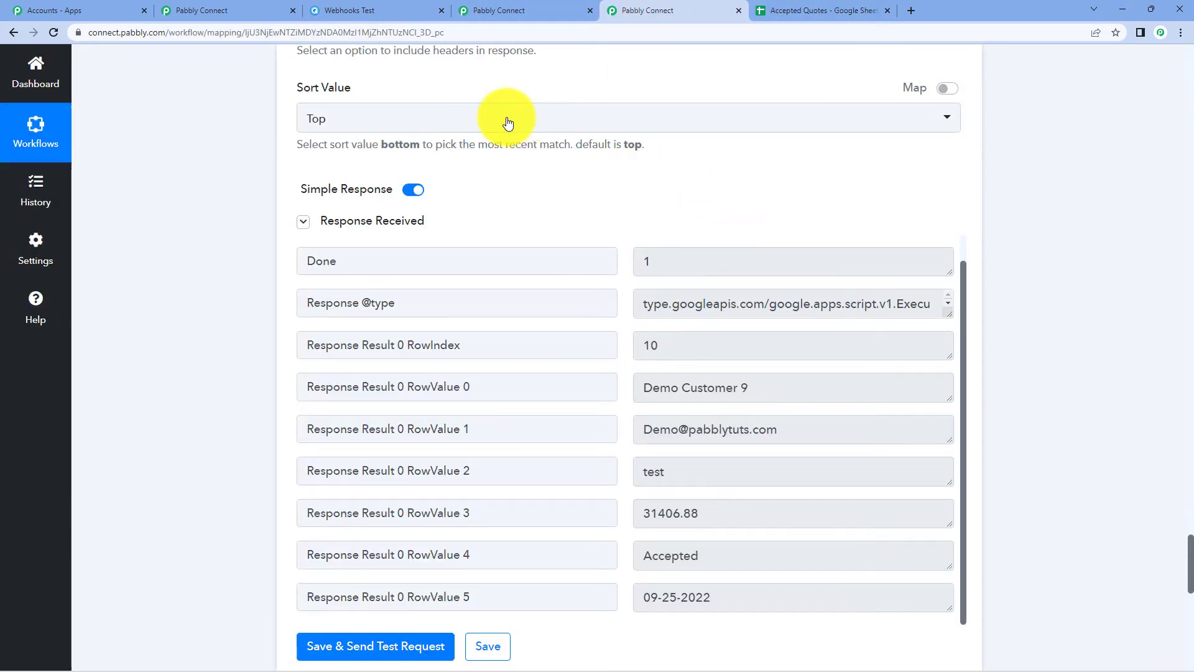
scroll(504, 143, up, 5)
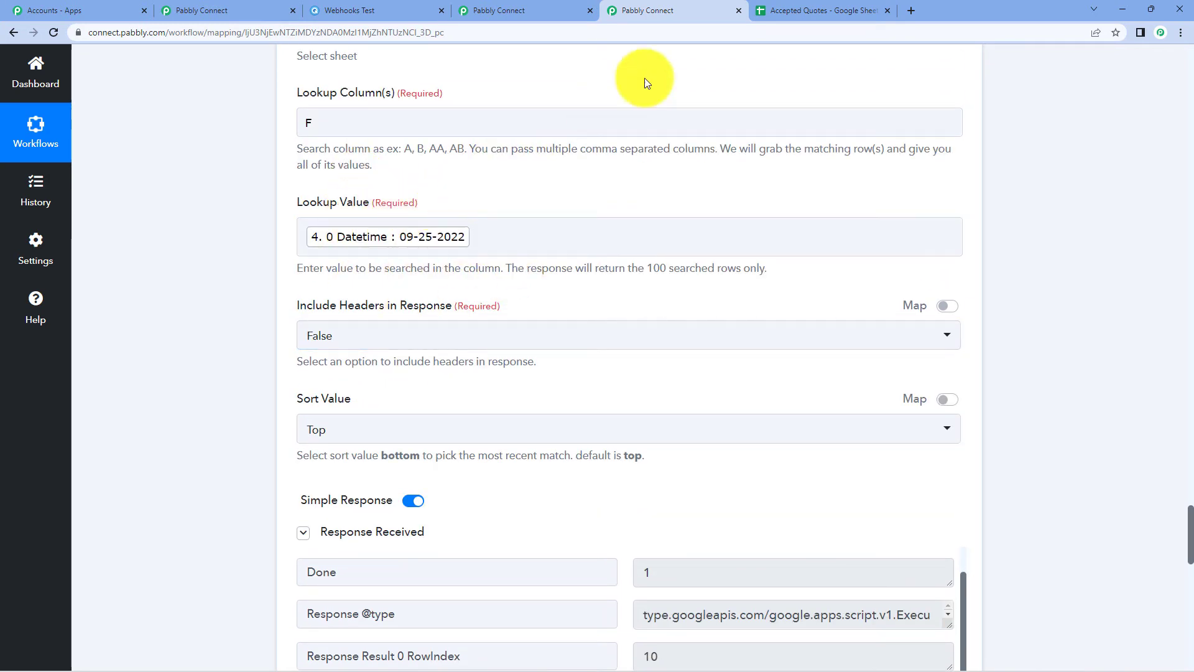
click(804, 3)
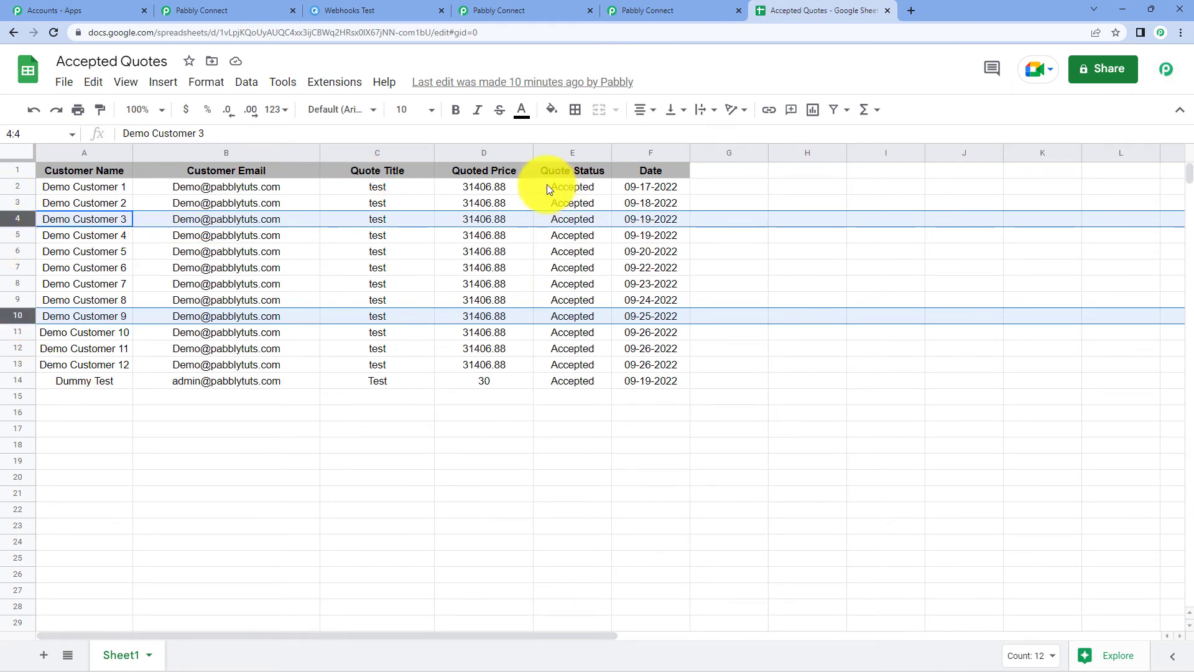
click(688, 6)
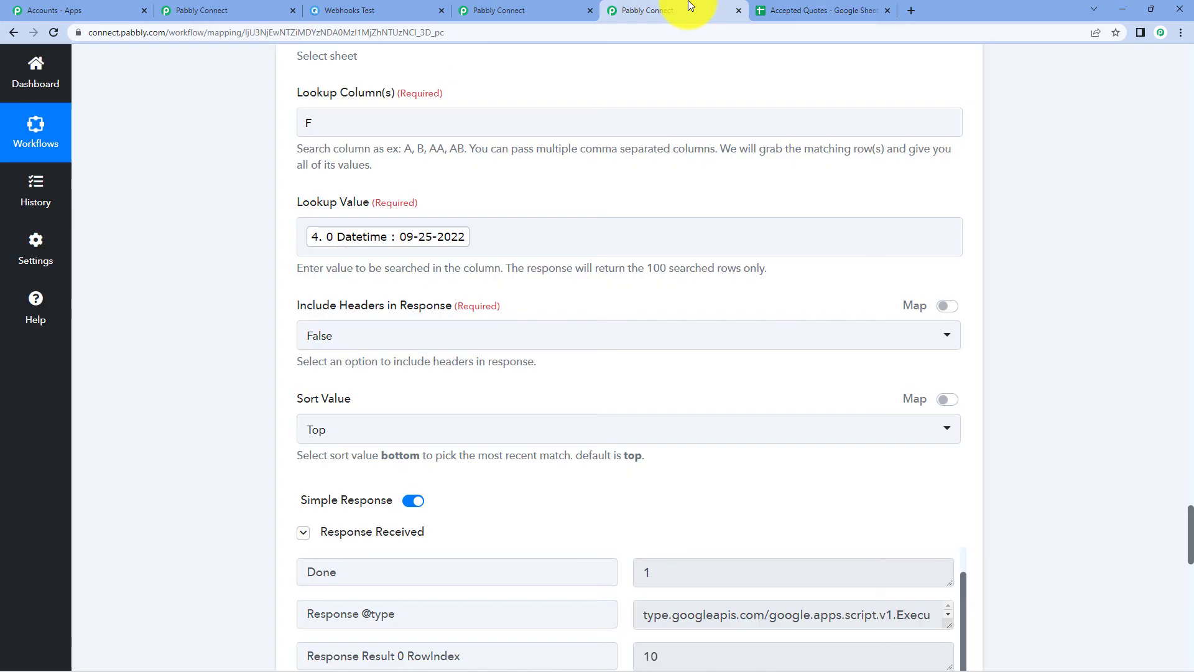
scroll(894, 199, down, 3)
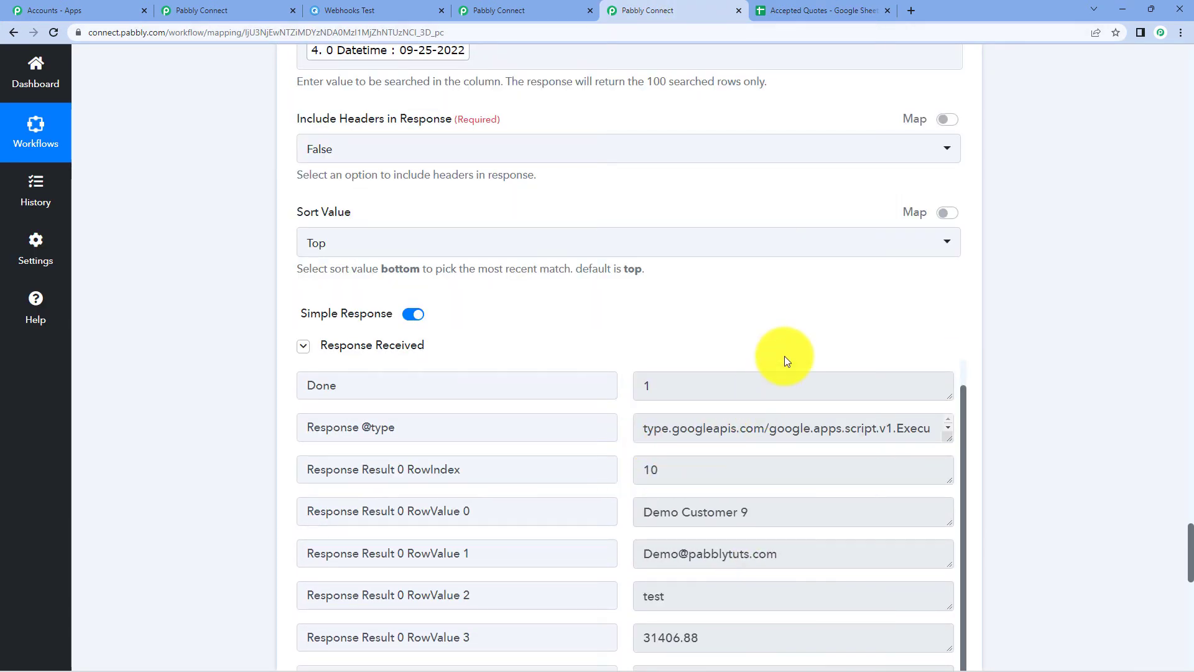
scroll(1001, 333, down, 1)
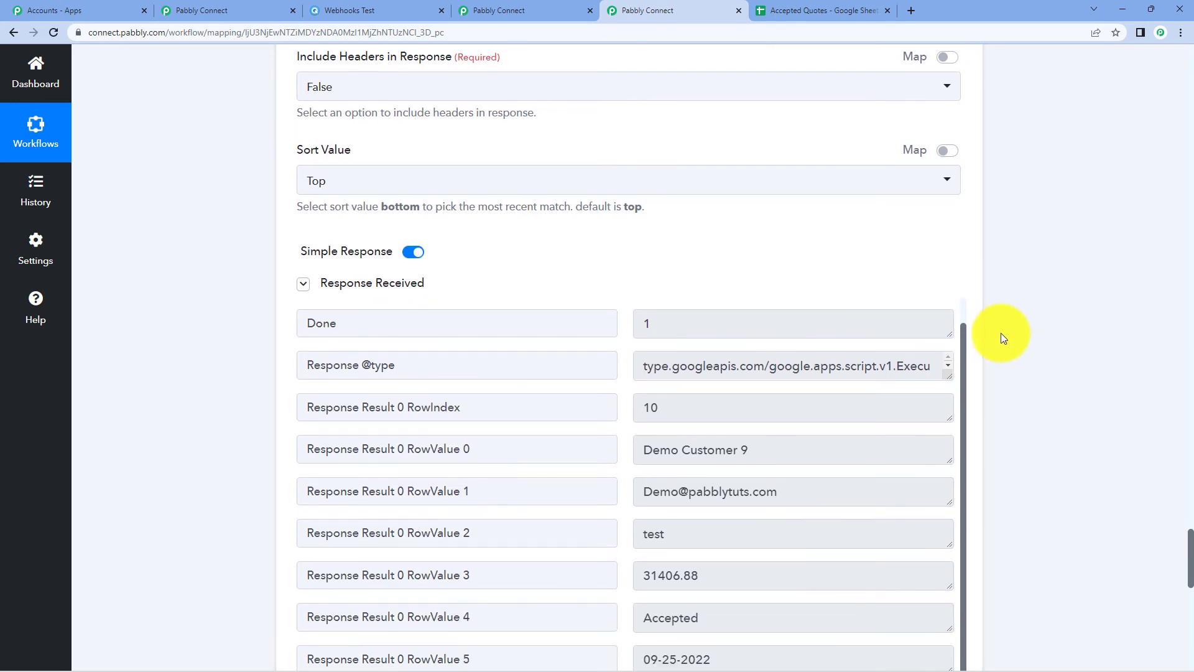
Step: Expand the step 6 Number Formatter action and review its action event, numbers, math operation and received response
scroll(1001, 333, down, 5)
scroll(1002, 333, down, 4)
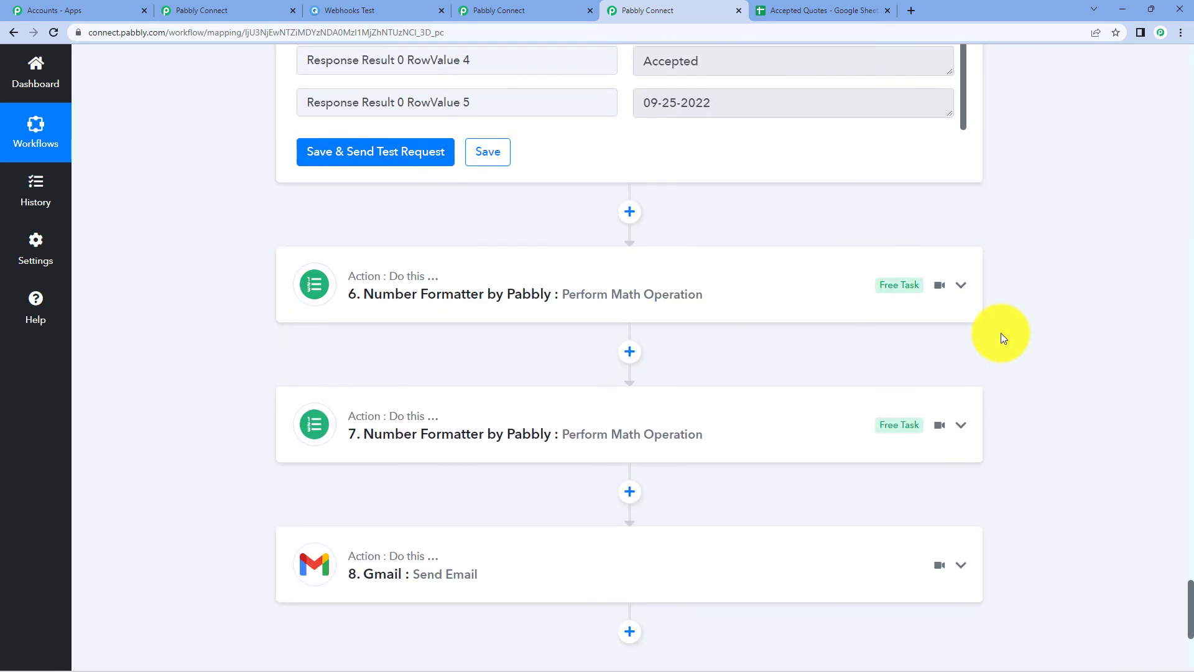
click(382, 301)
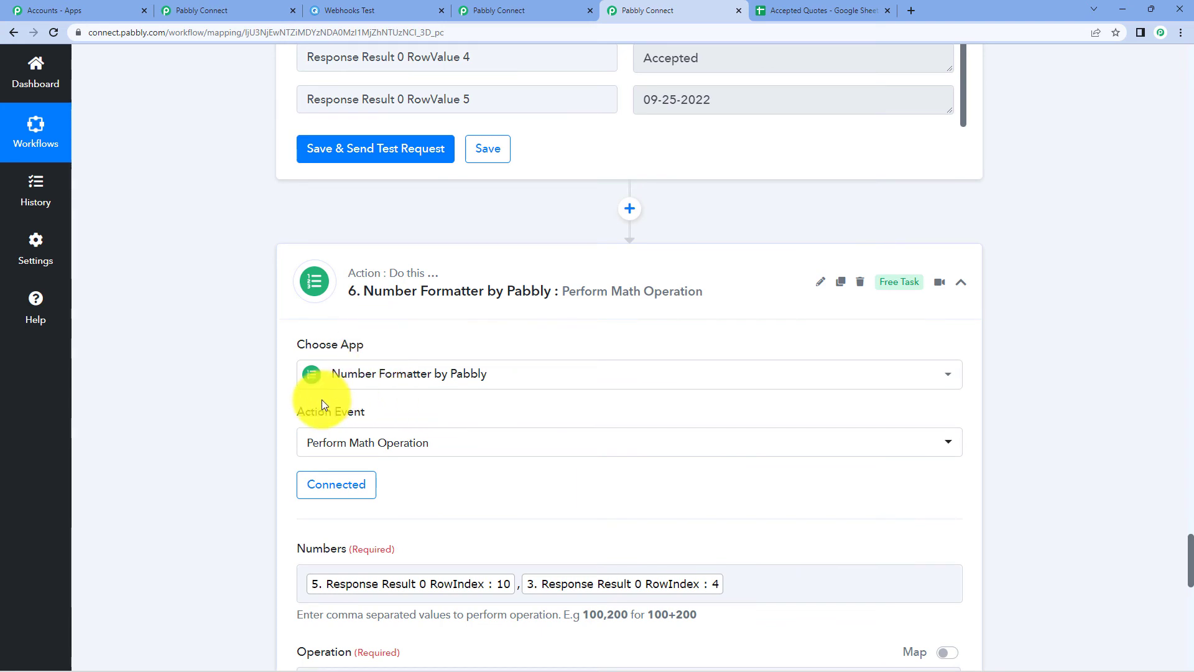
scroll(512, 377, down, 3)
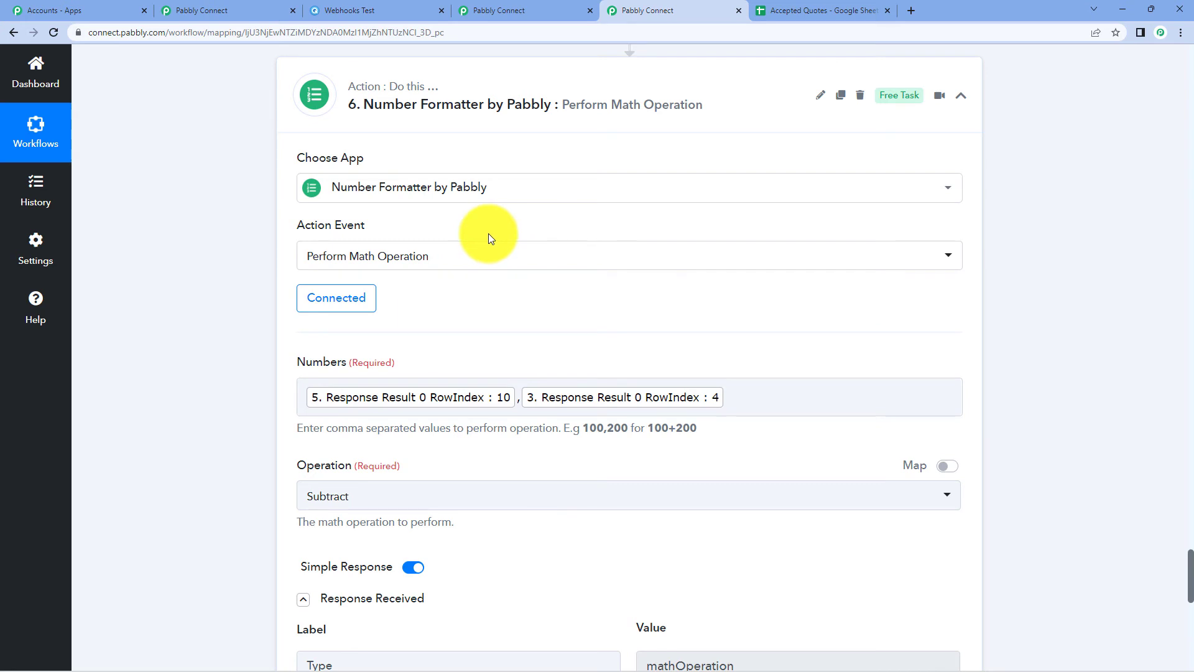
scroll(487, 234, down, 2)
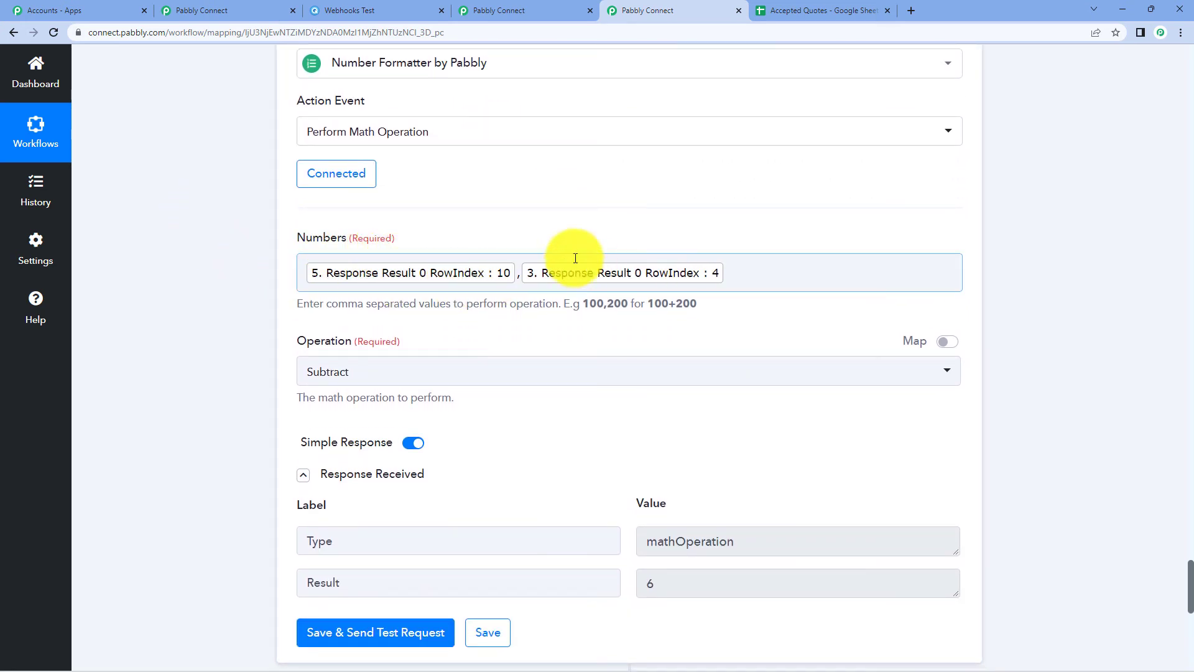
Step: Inspect the step 6 Numbers mapping data, checking the step 5 and step 3 Lookup Spreadsheet Rows sources, and close the list unchanged
scroll(573, 256, up, 4)
scroll(426, 533, up, 5)
click(484, 399)
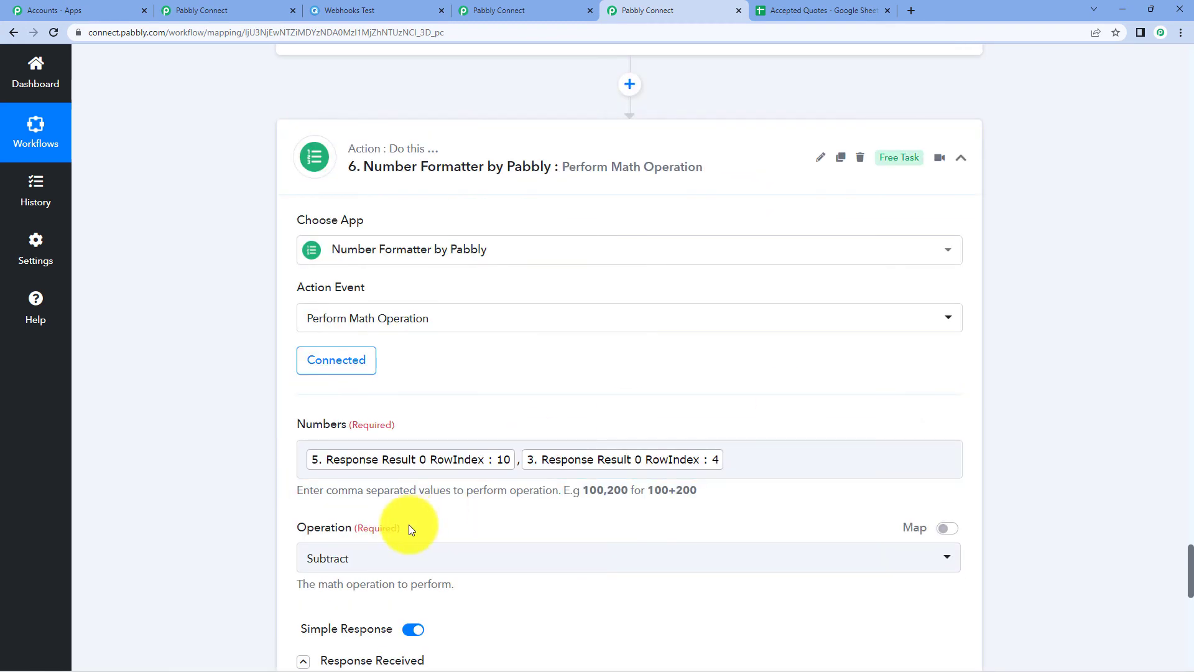
click(789, 455)
scroll(1055, 449, down, 4)
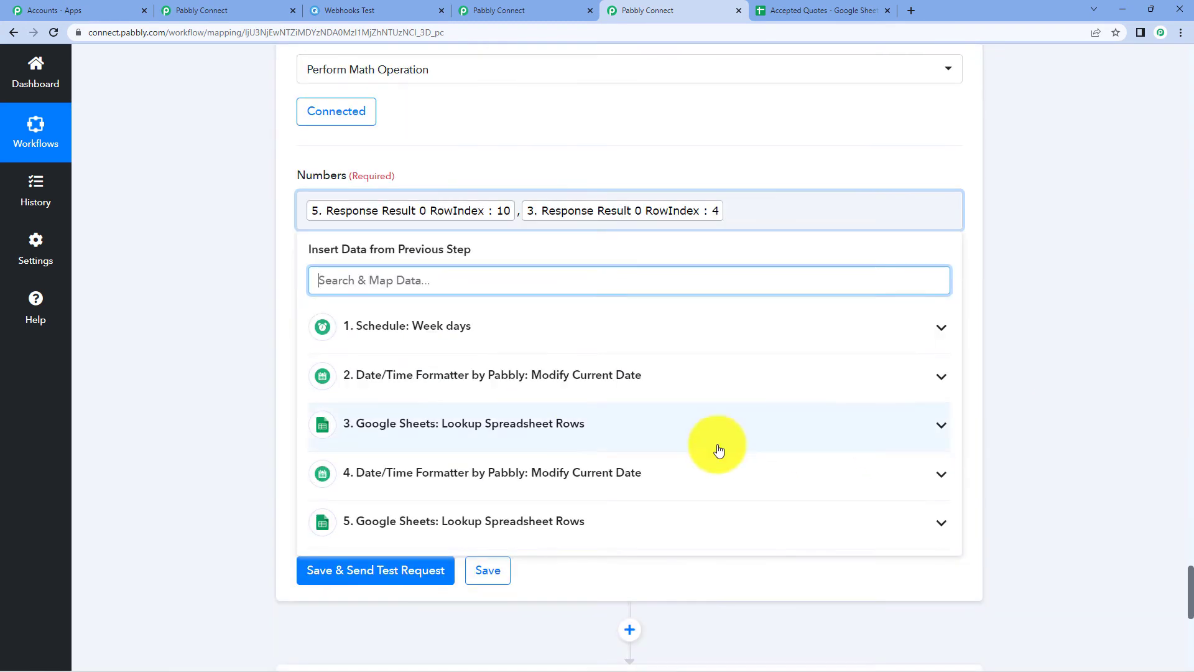
click(533, 486)
click(533, 486)
click(512, 526)
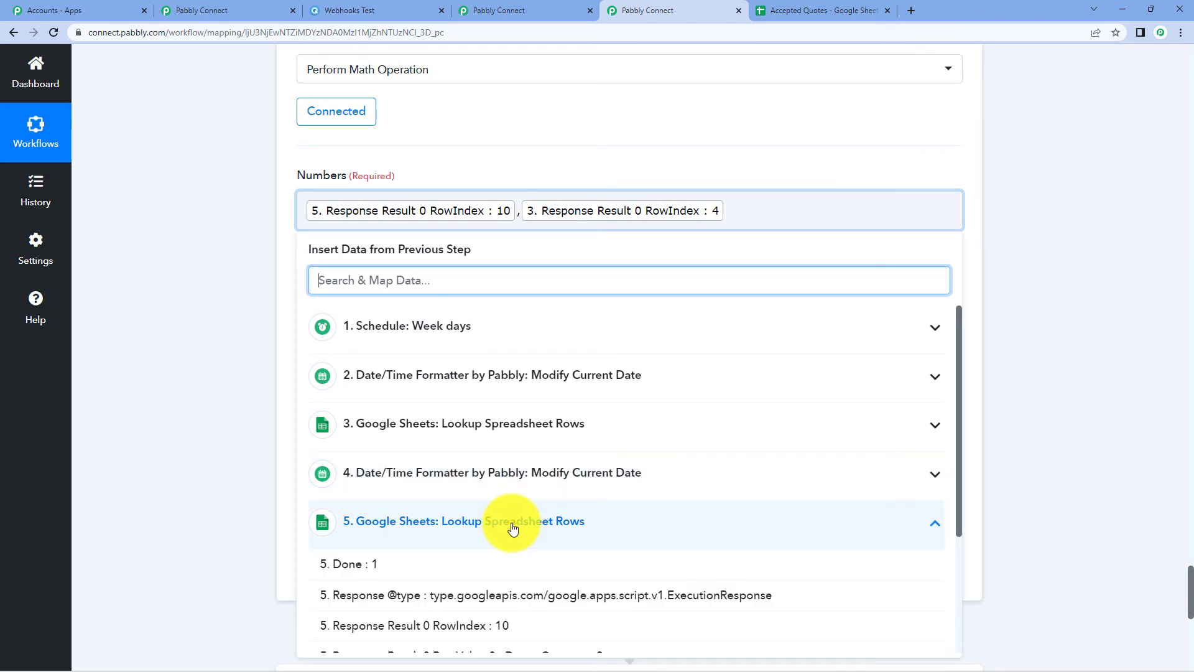
click(511, 526)
click(492, 424)
click(492, 424)
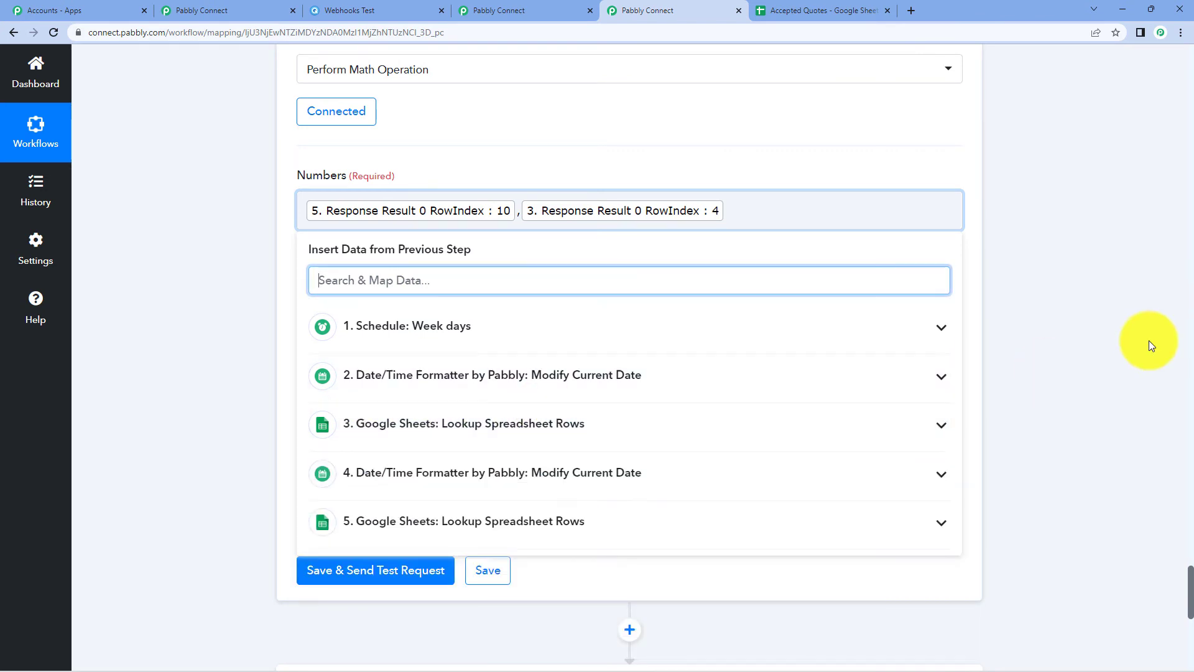
click(1147, 320)
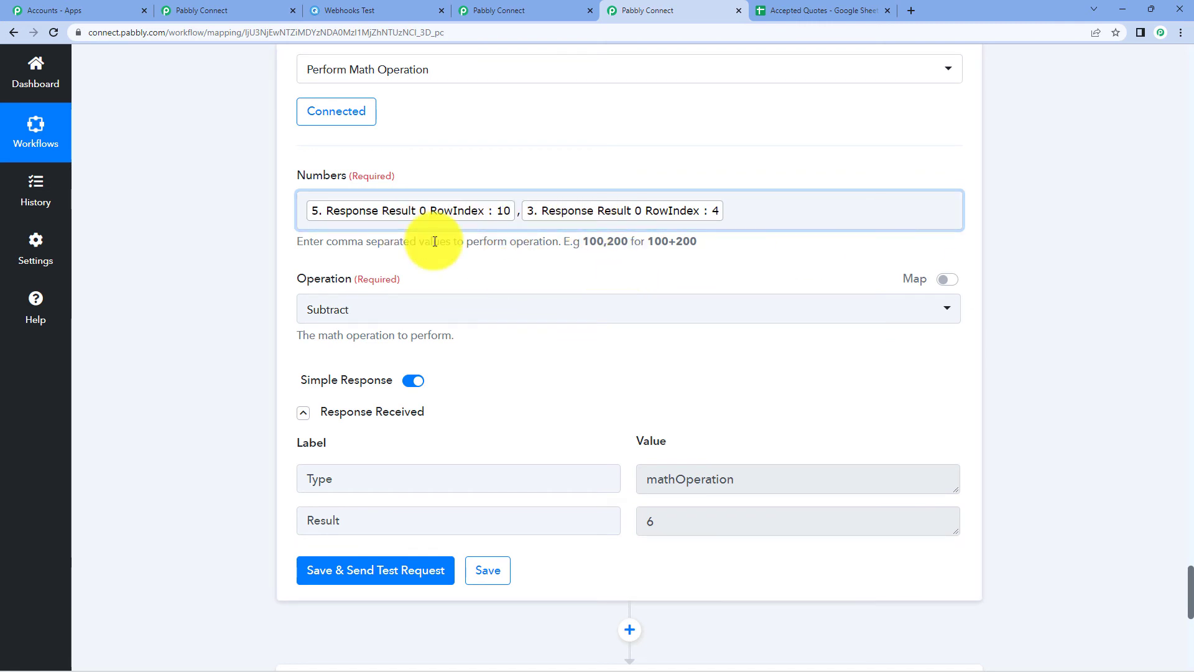
Step: Examine the comma-separated format of the step 6 Numbers, its Subtract operation and the received result
click(323, 312)
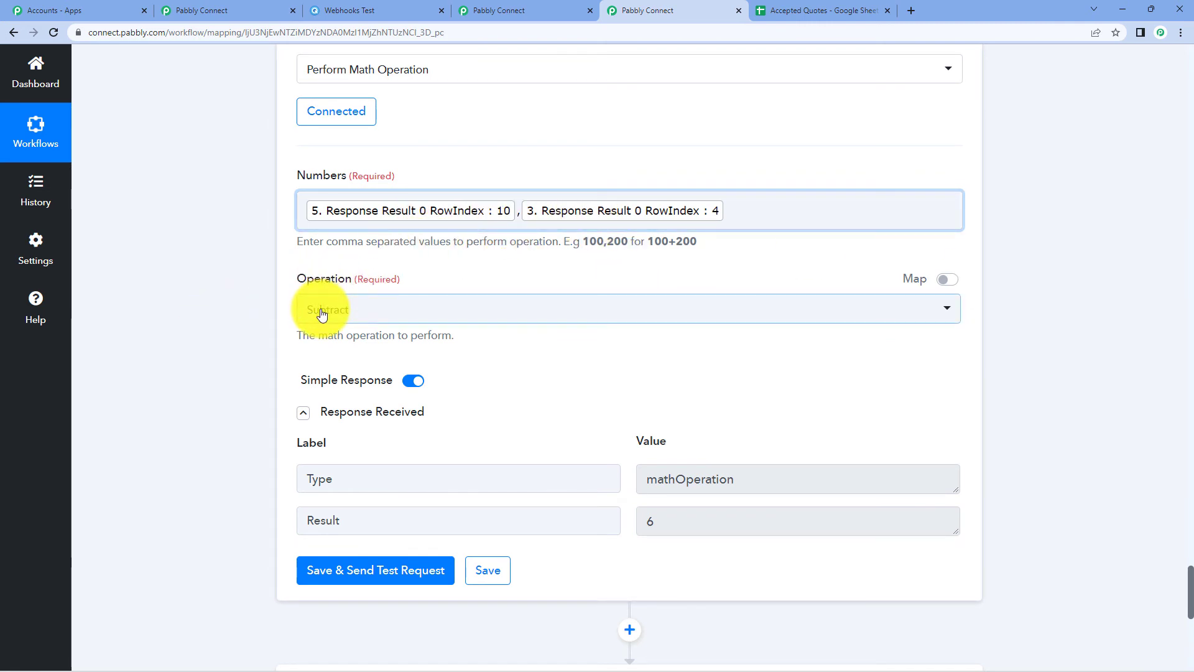
click(674, 235)
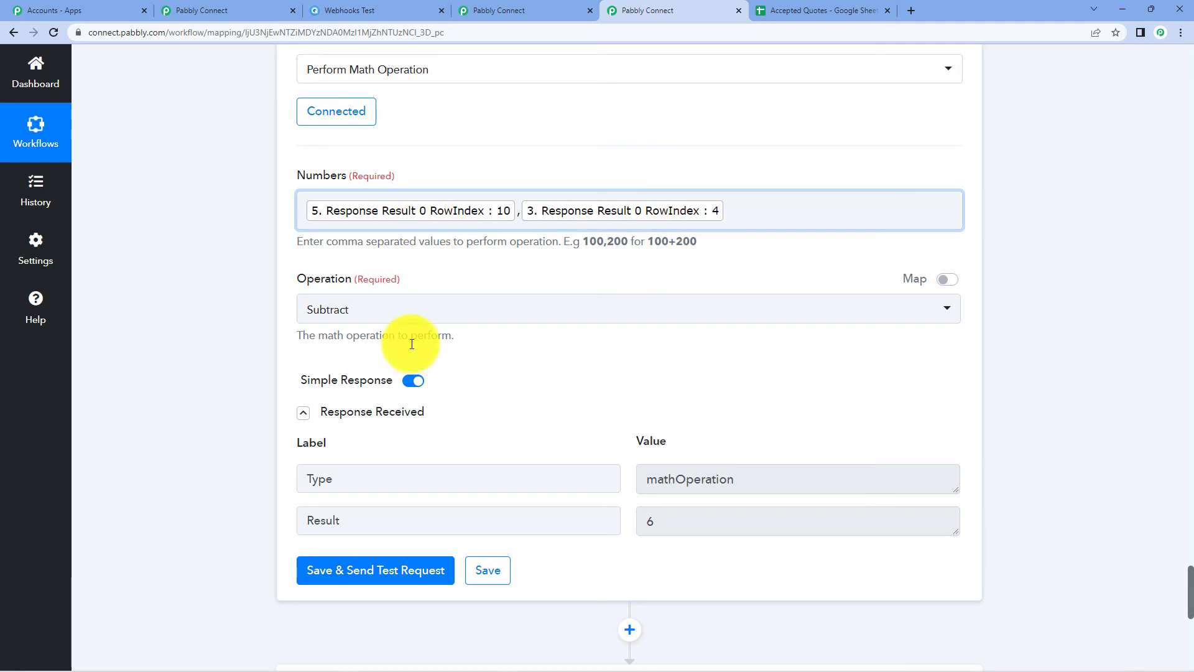
click(301, 315)
click(483, 233)
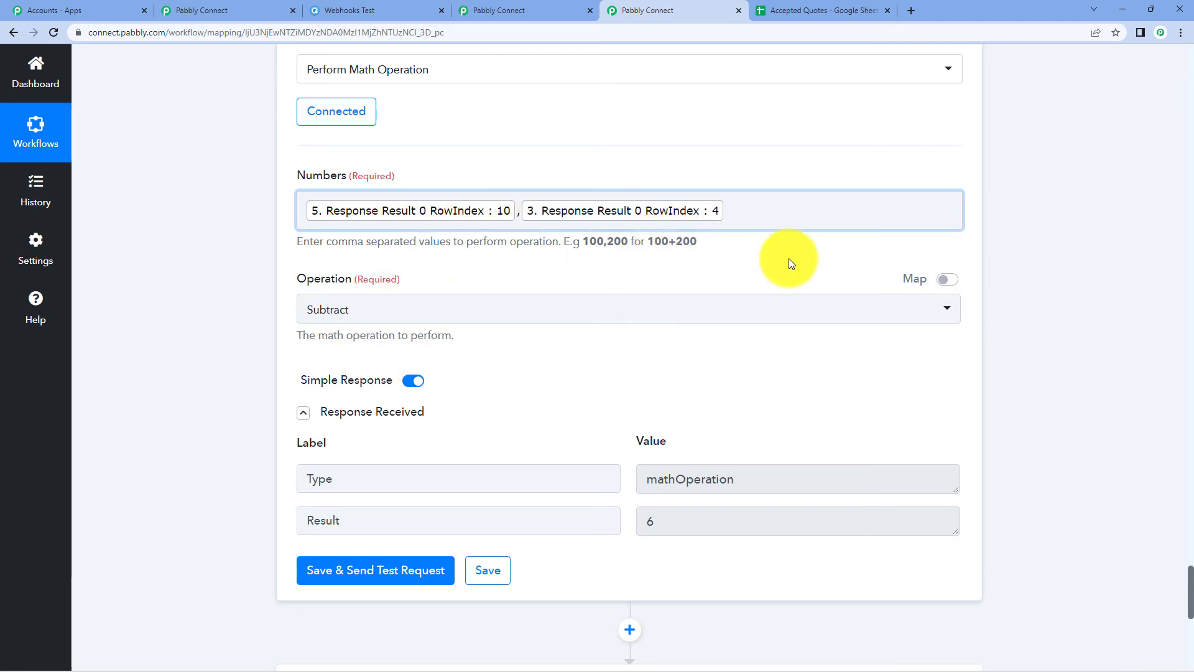
double_click(604, 241)
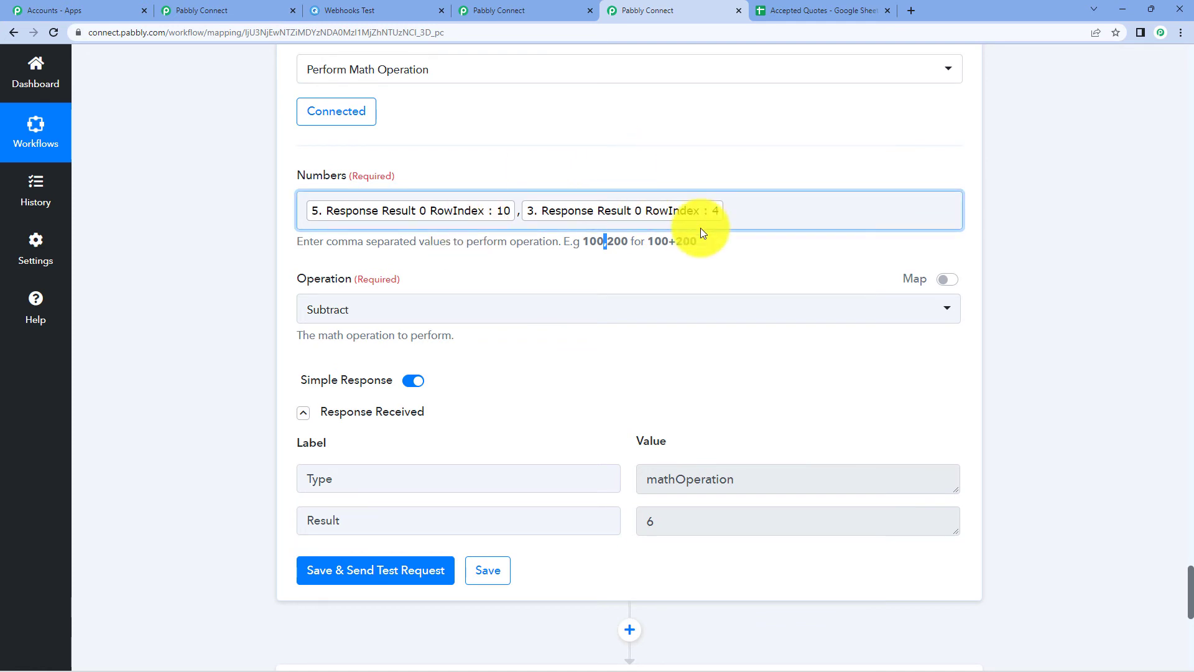
scroll(697, 237, down, 2)
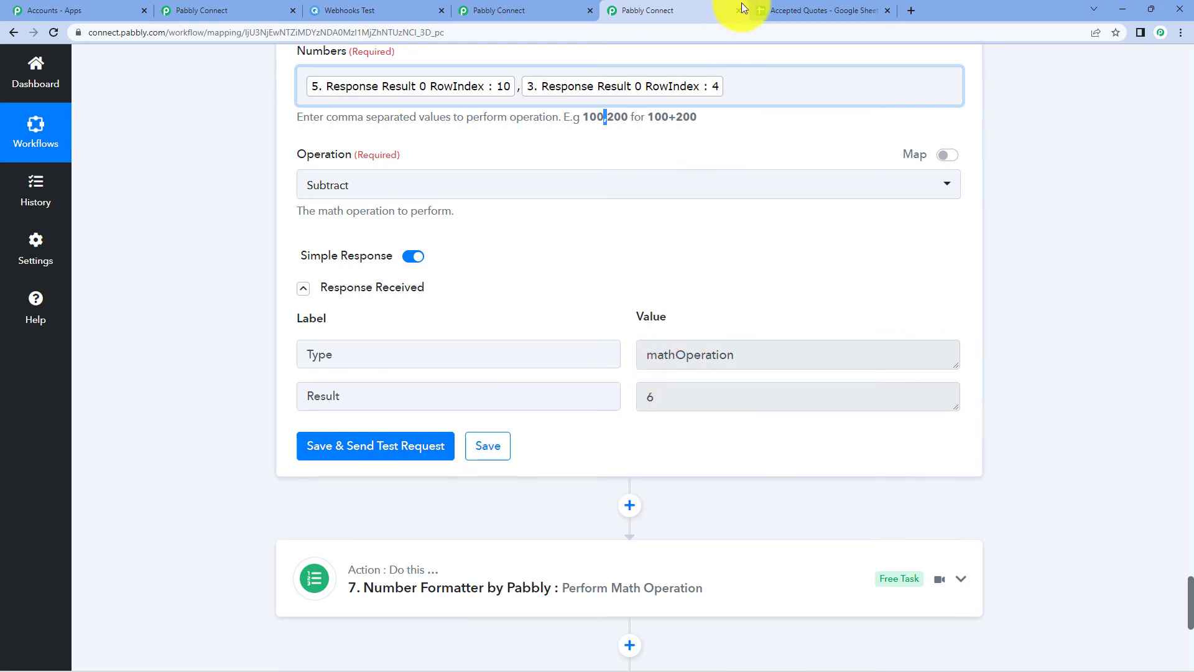
Step: Highlight rows 4 through 10 in the Accepted Quotes spreadsheet to count the quotes dated 09-19-2022 to 09-25-2022
click(760, 10)
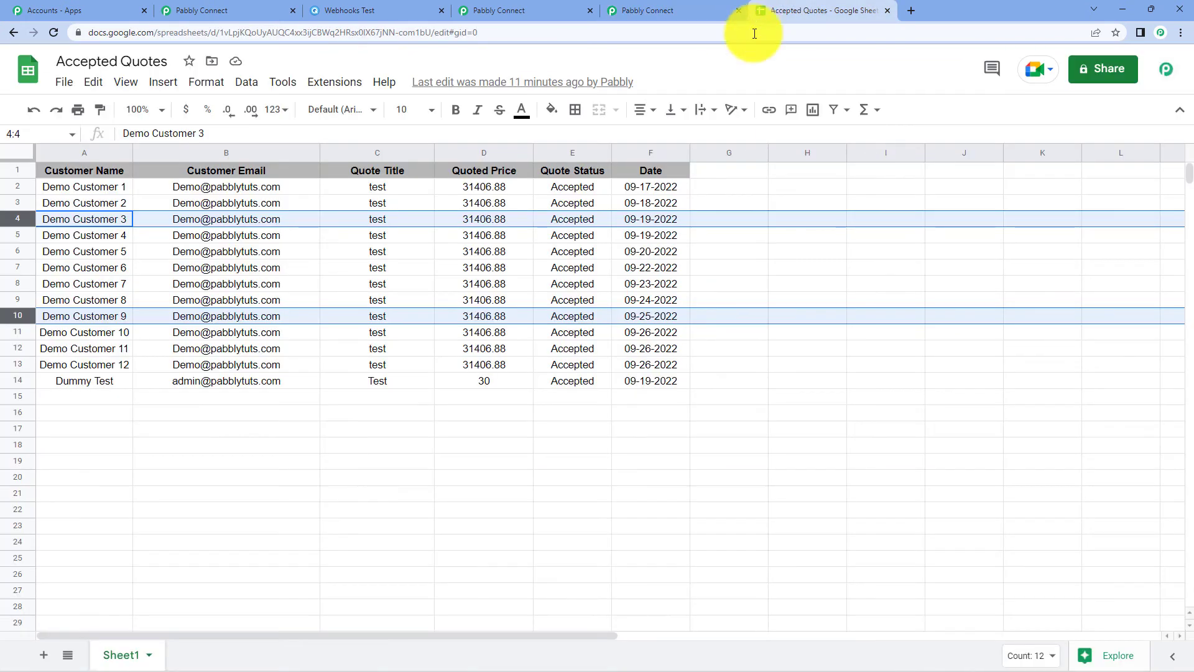
click(763, 483)
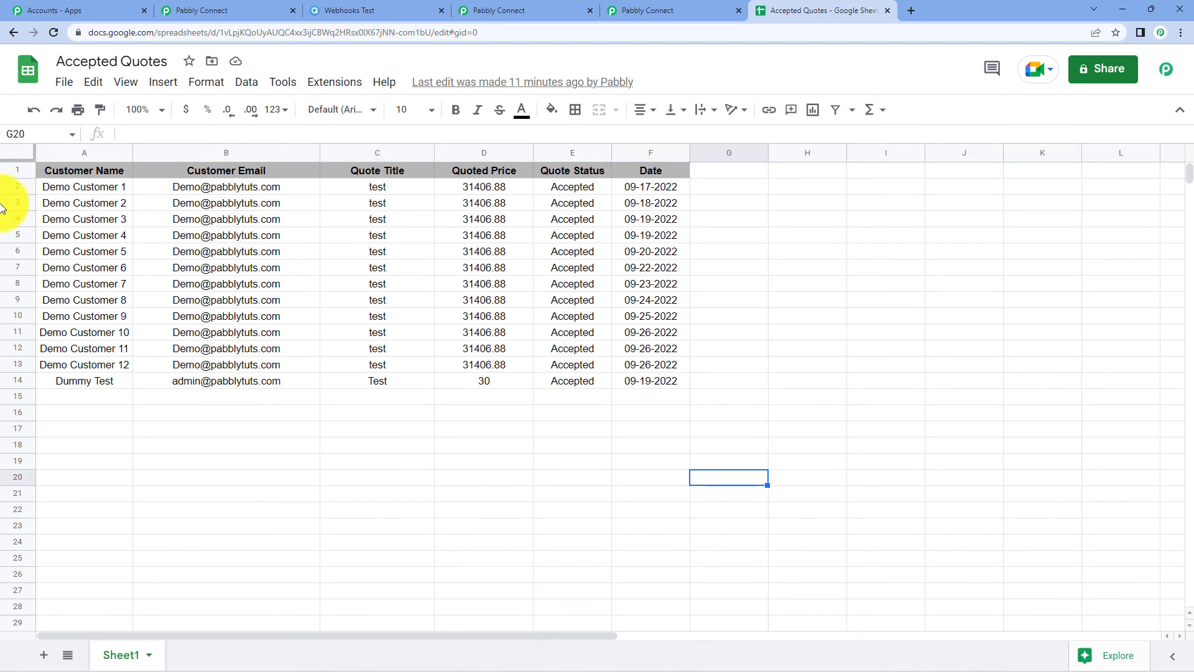
click(24, 221)
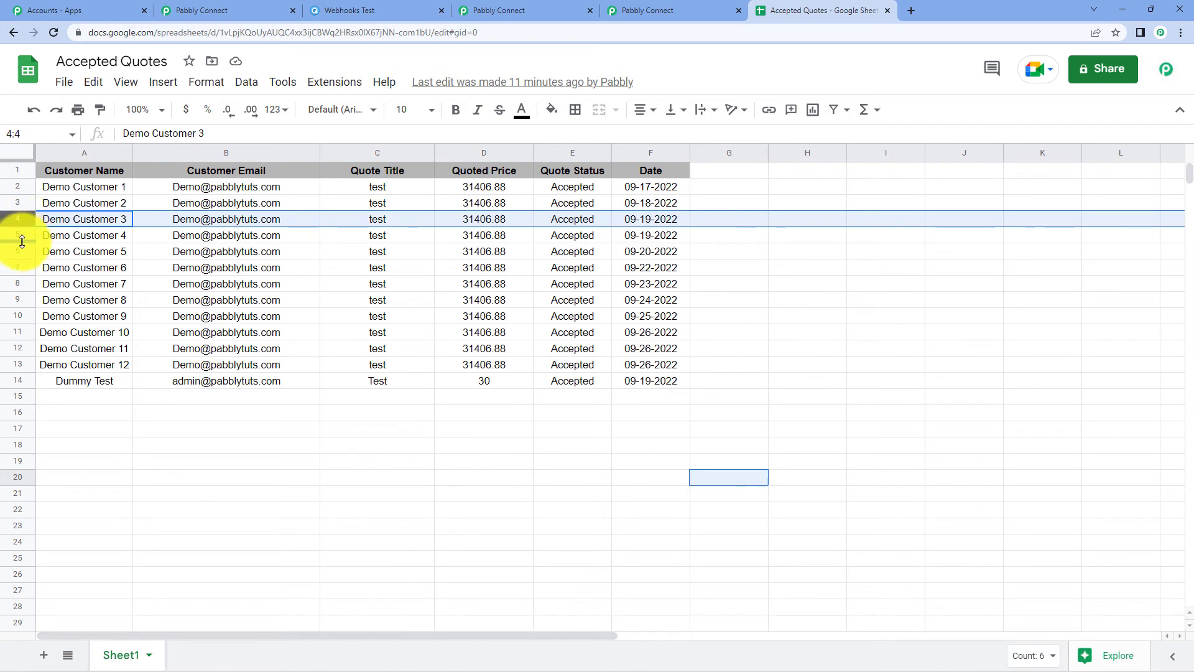
ctrl+click(23, 237)
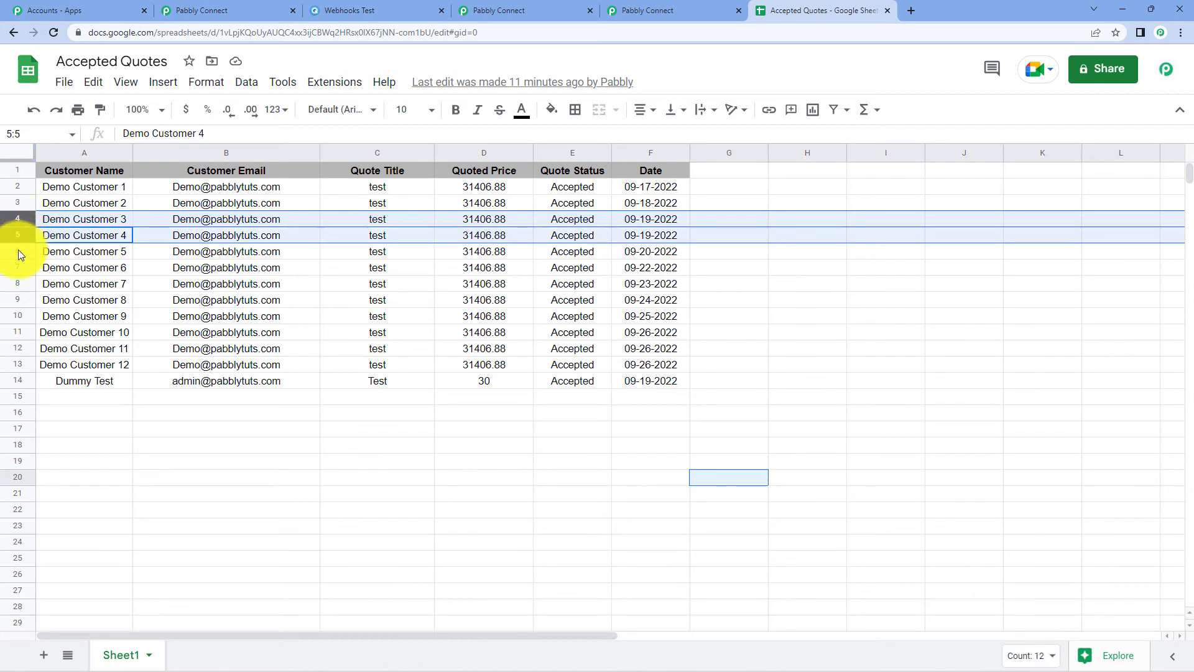
ctrl+click(17, 250)
ctrl+click(20, 265)
ctrl+click(29, 287)
ctrl+click(27, 302)
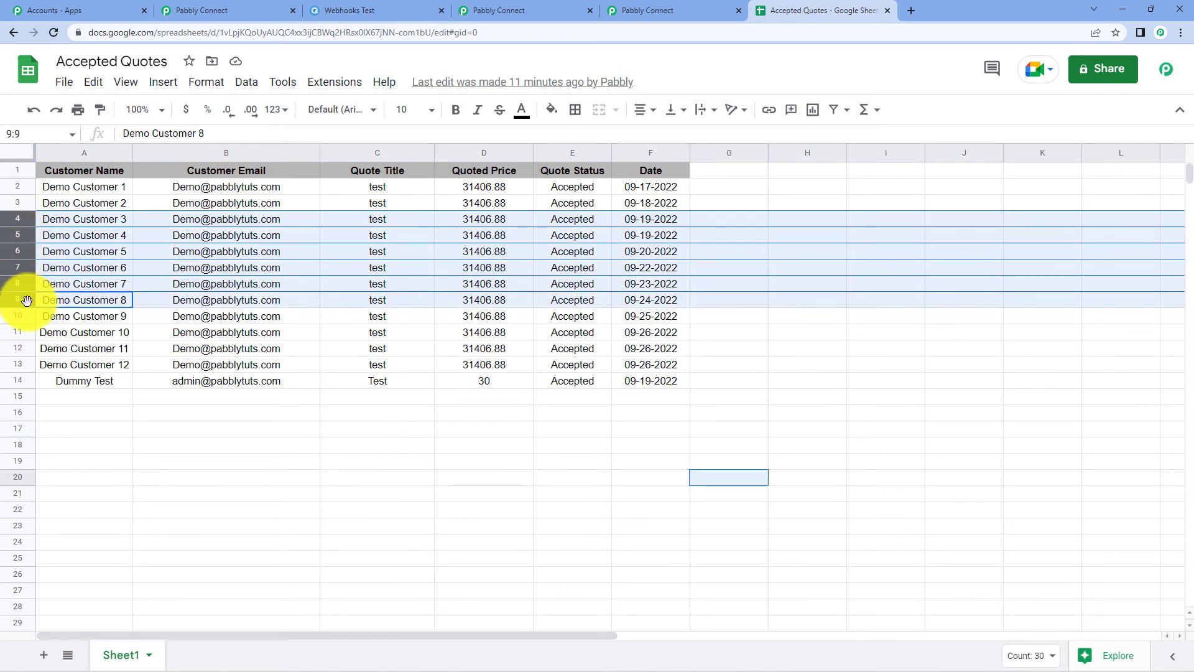
ctrl+click(28, 315)
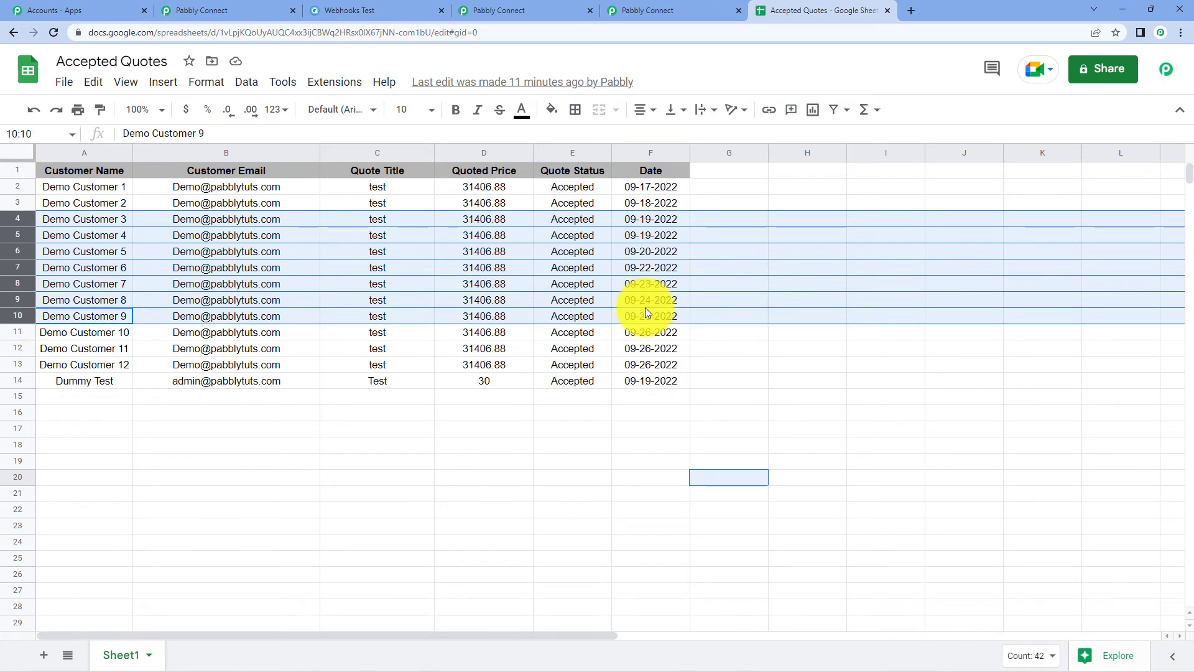
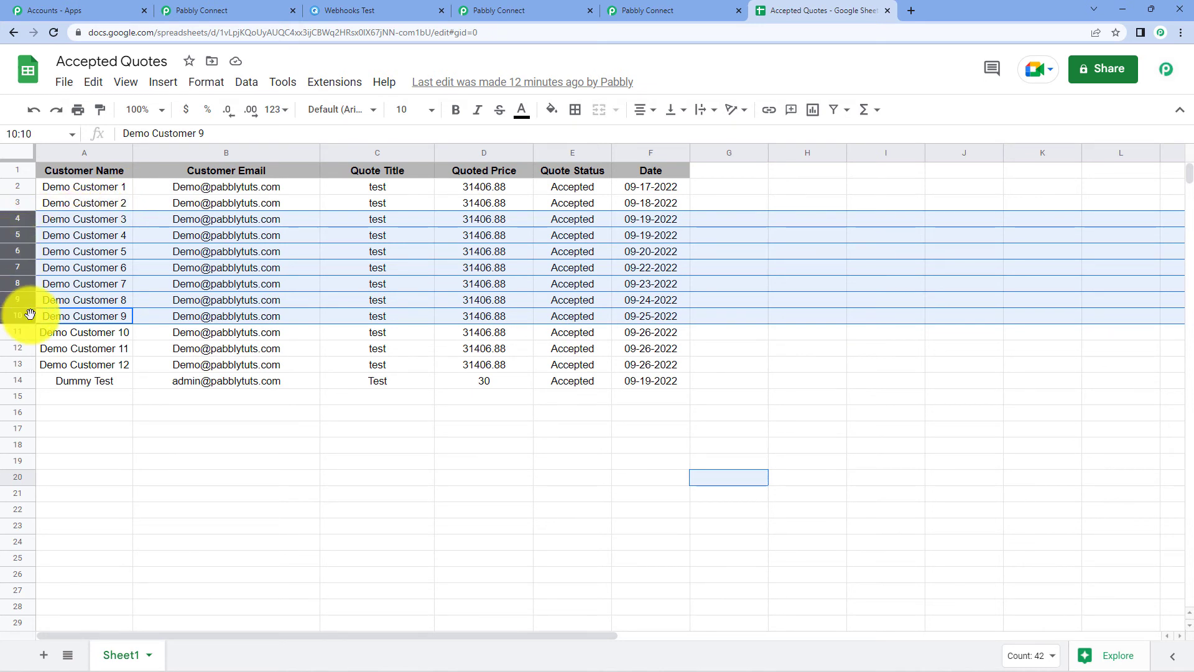
Step: Return to the weekly report workflow and recheck the step 6 Subtract operation and its received result
click(186, 10)
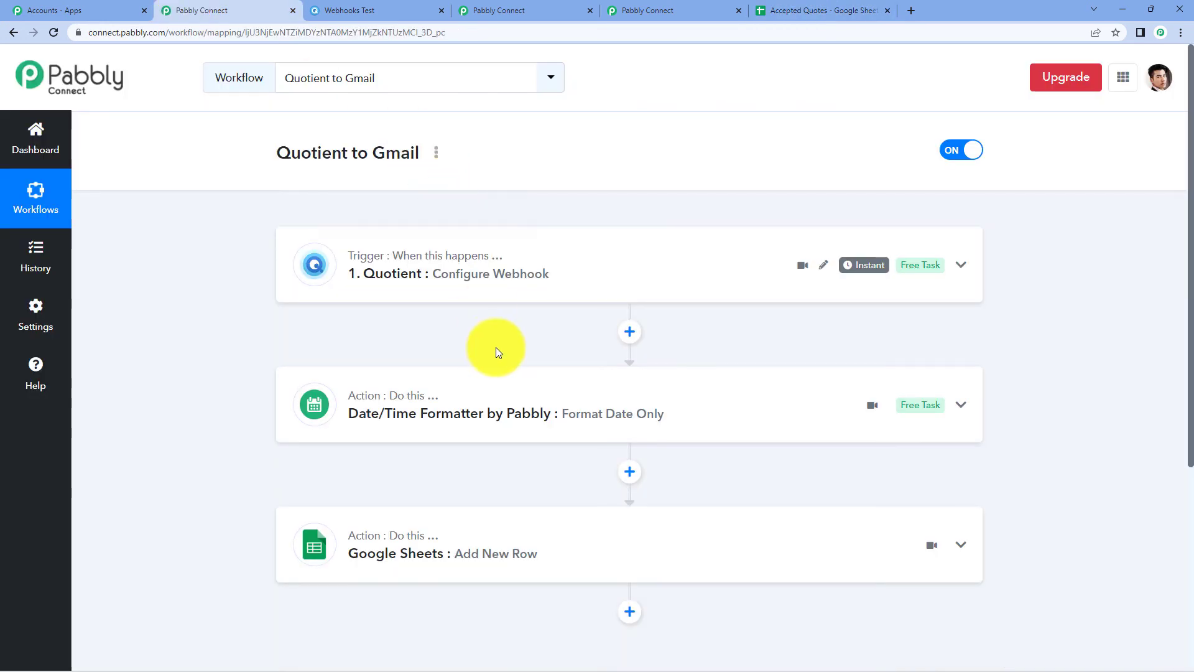
scroll(496, 351, down, 4)
scroll(497, 354, up, 3)
click(498, 10)
scroll(662, 297, down, 10)
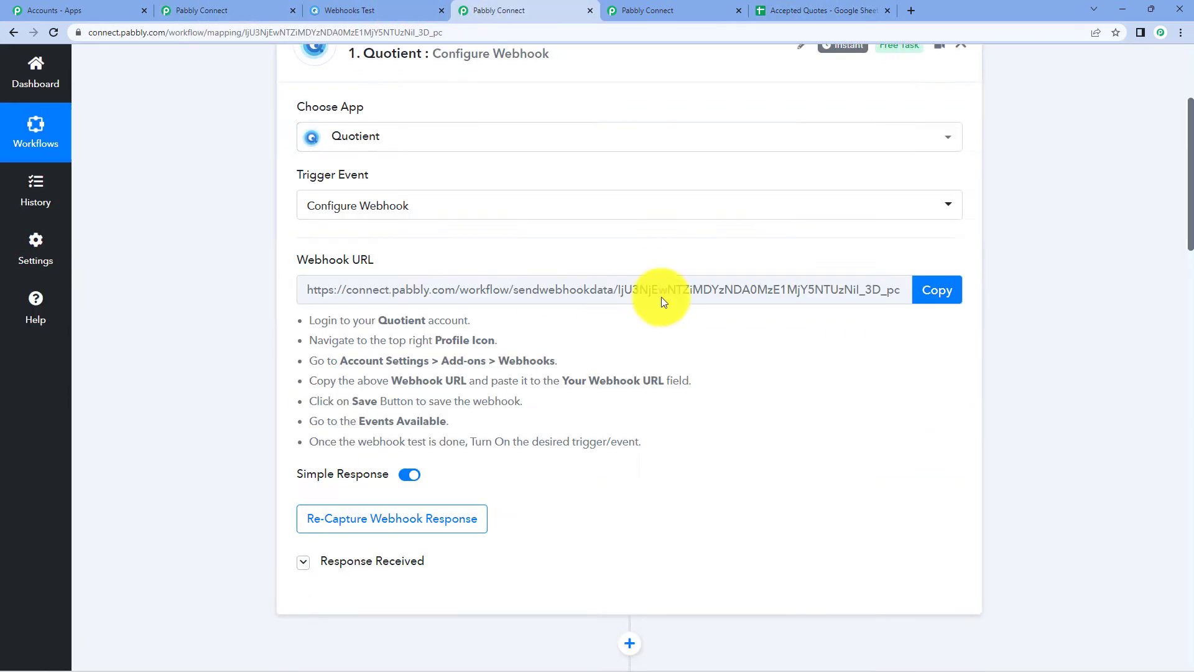
click(709, 10)
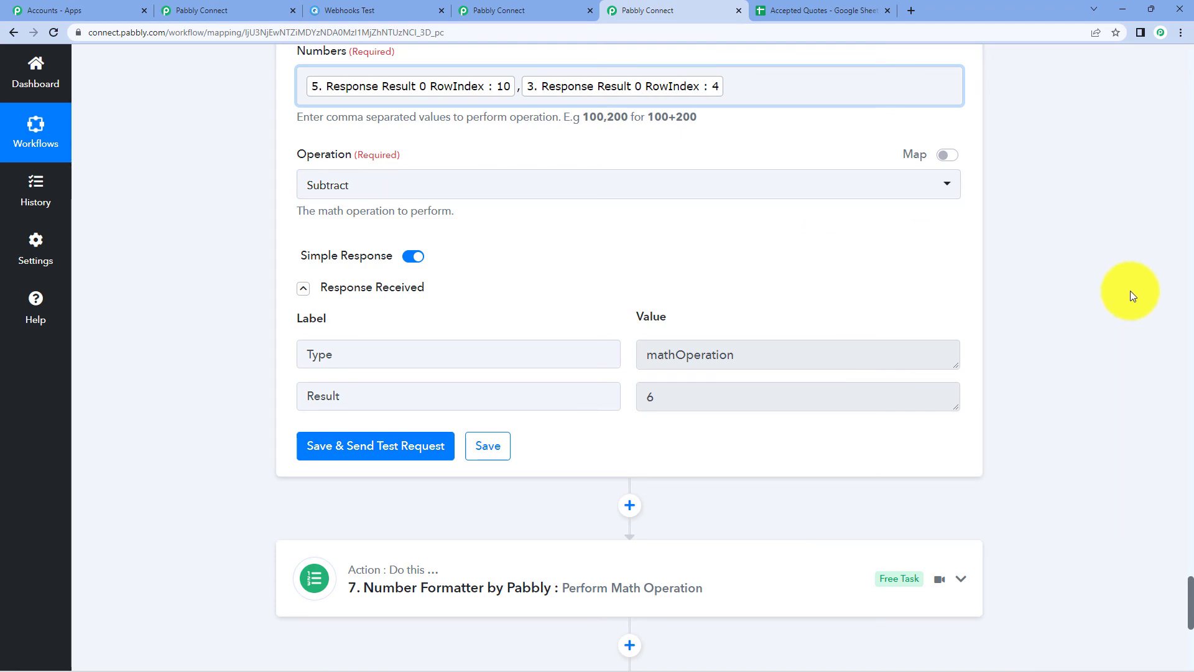
scroll(1130, 290, up, 1)
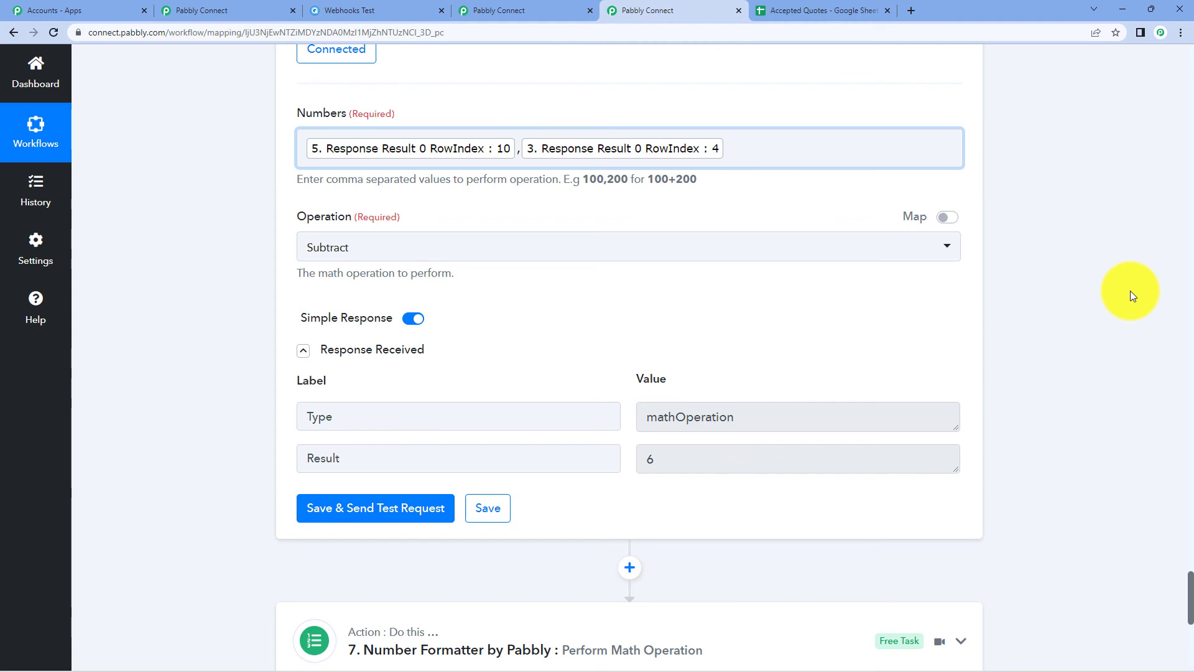
scroll(1130, 290, down, 4)
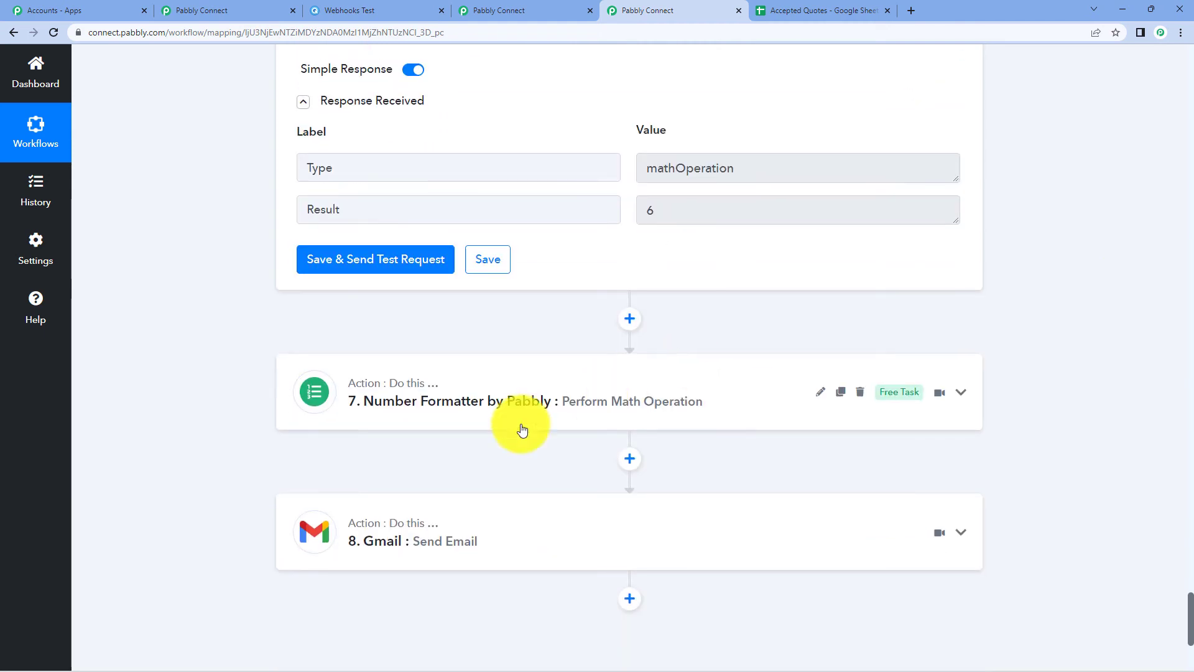
Step: Expand the step 7 Number Formatter action and review its action event, numbers, Add operation and received response
click(494, 397)
scroll(1182, 348, down, 3)
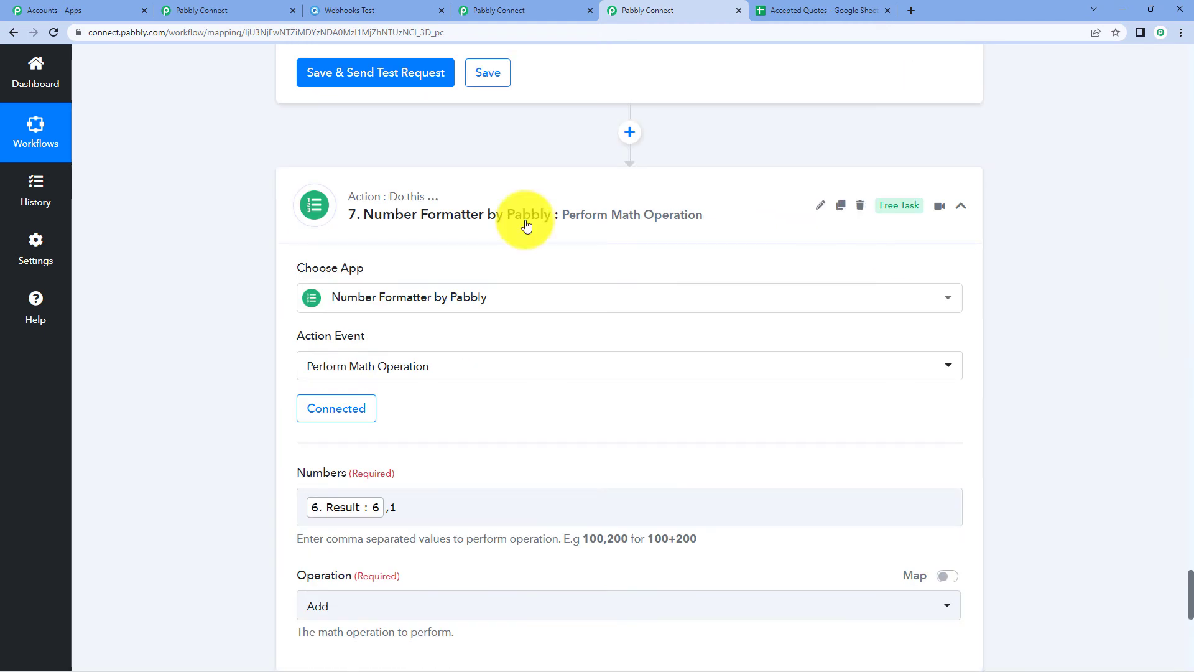
scroll(614, 213, down, 1)
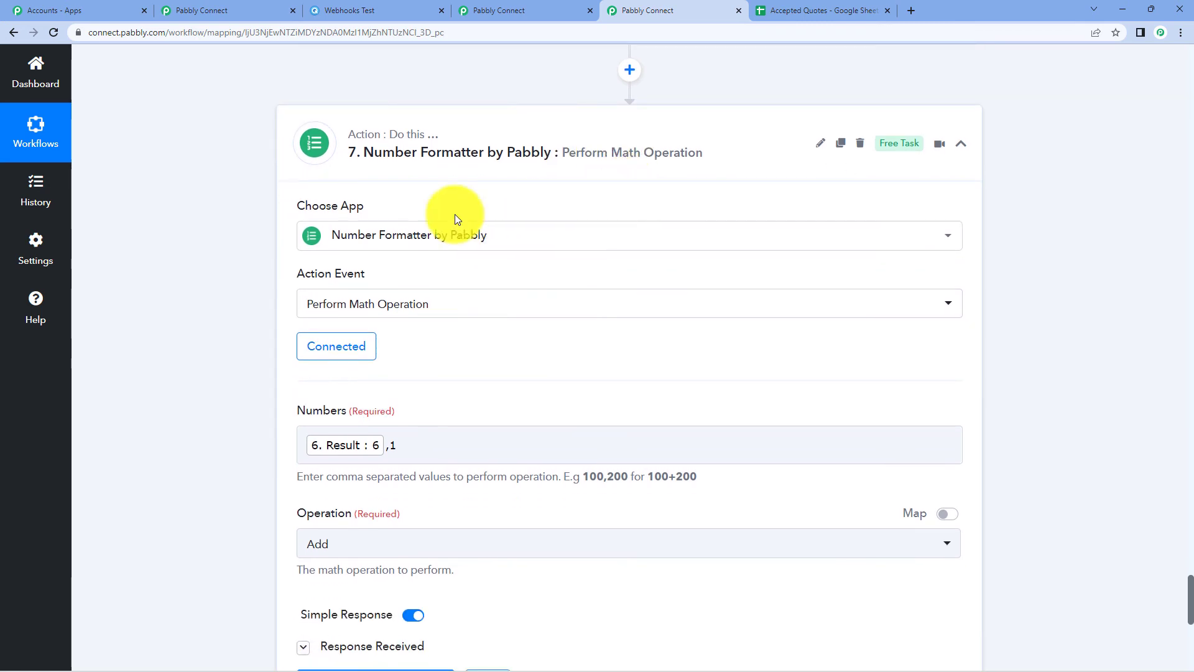
scroll(585, 267, down, 4)
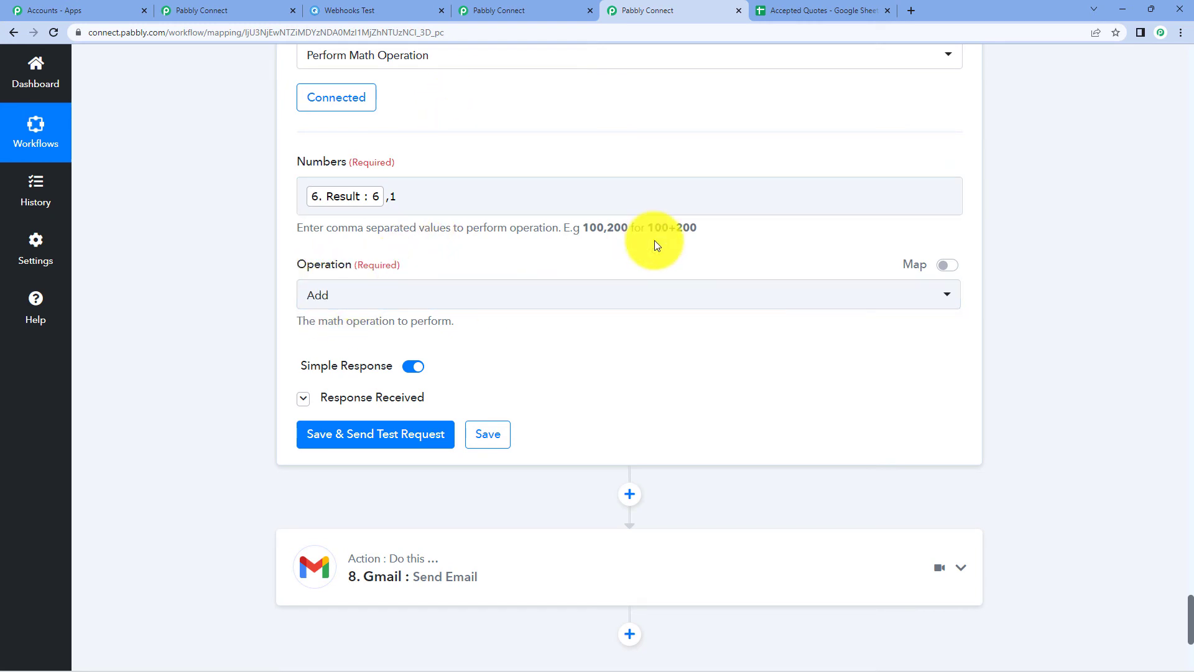
double_click(671, 227)
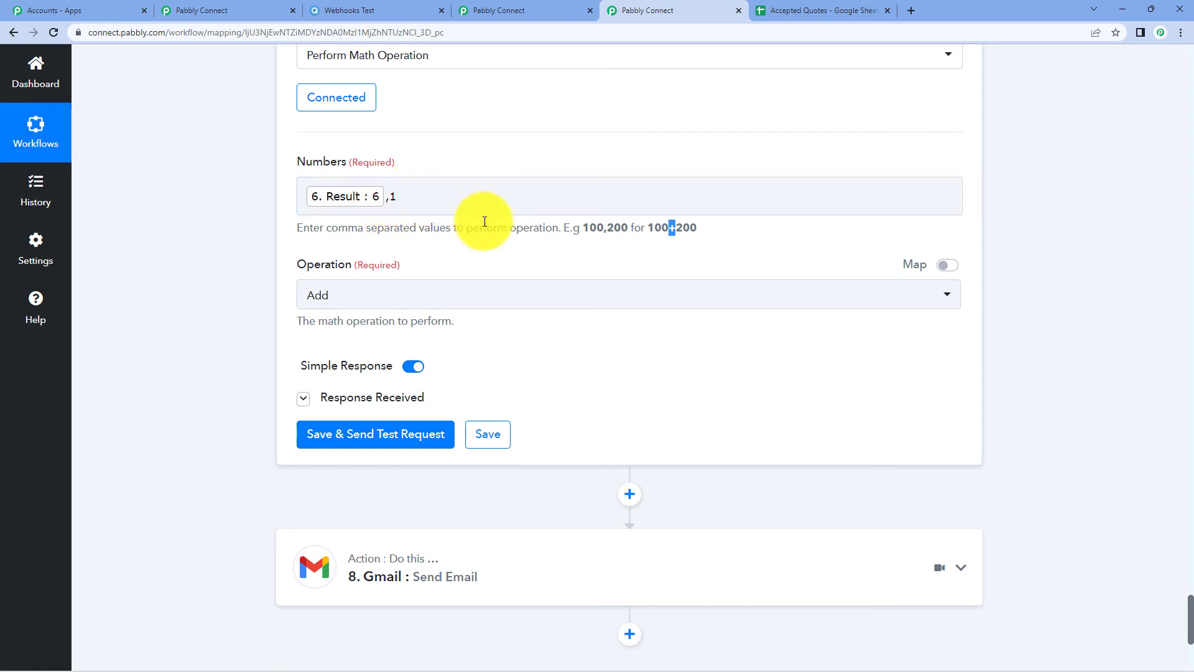
scroll(541, 293, down, 1)
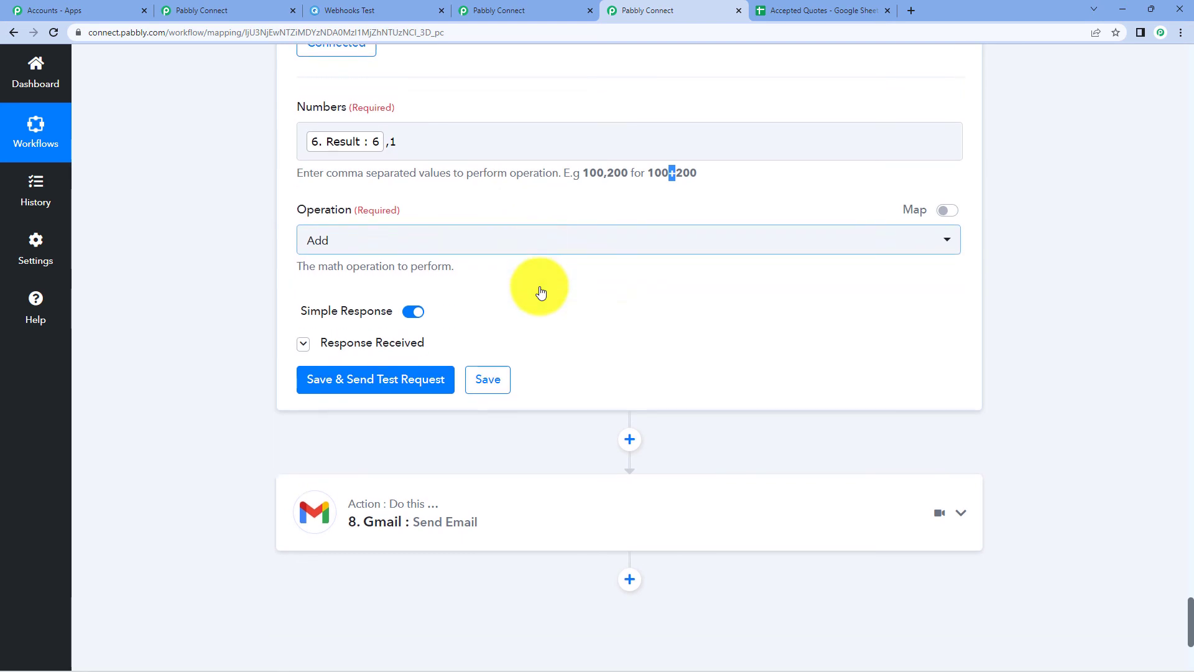
click(392, 334)
scroll(684, 299, down, 3)
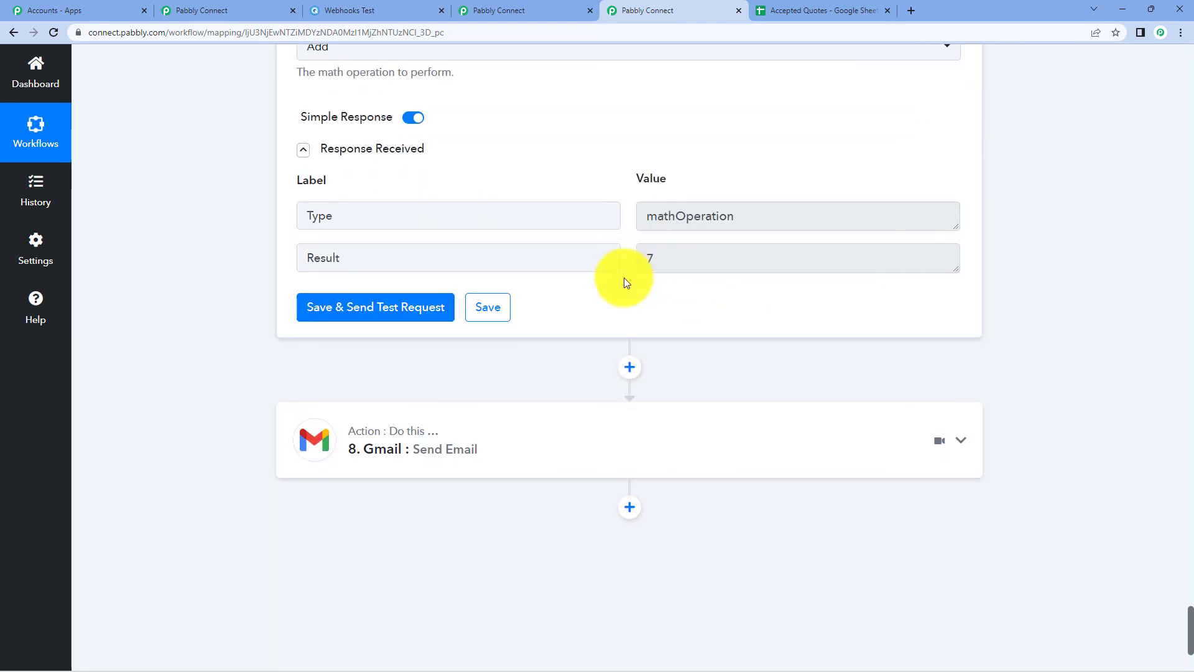
scroll(727, 293, up, 2)
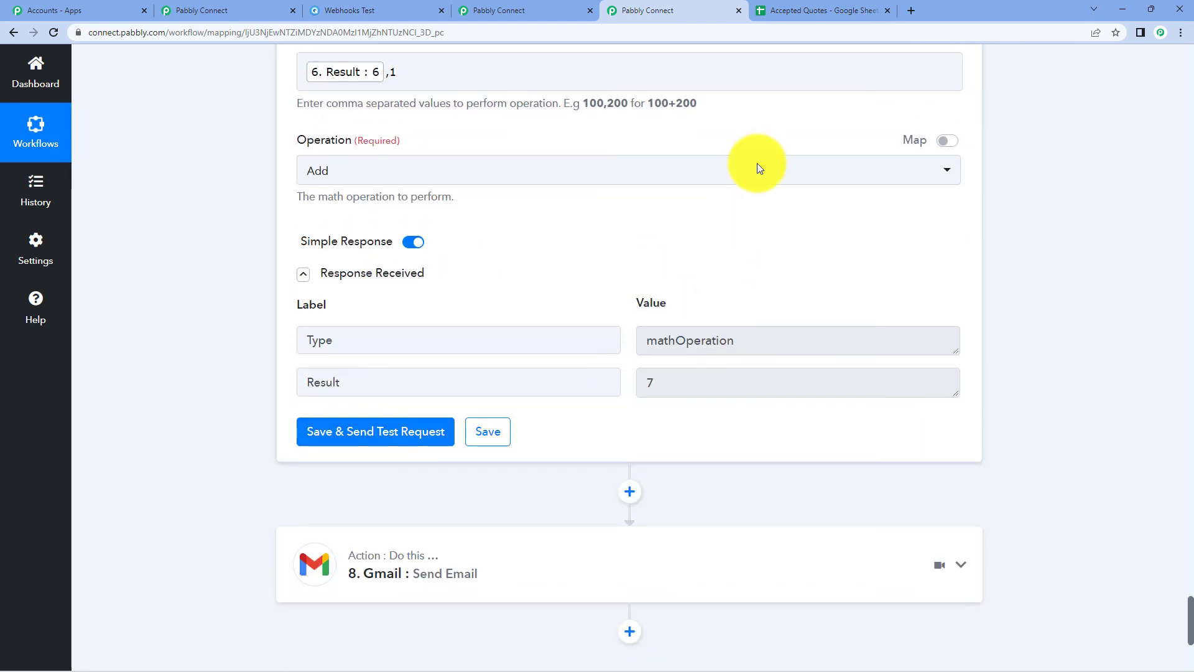
Step: Compare the step 7 result with the highlighted rows in the Accepted Quotes spreadsheet
click(822, 10)
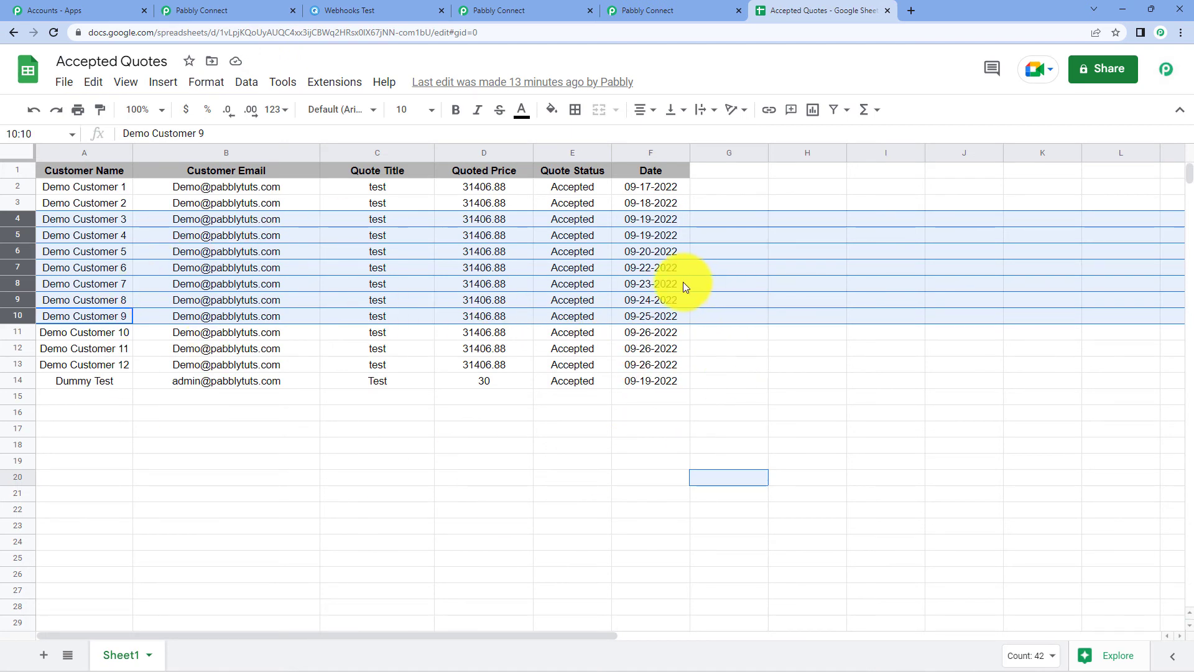
click(525, 8)
click(634, 9)
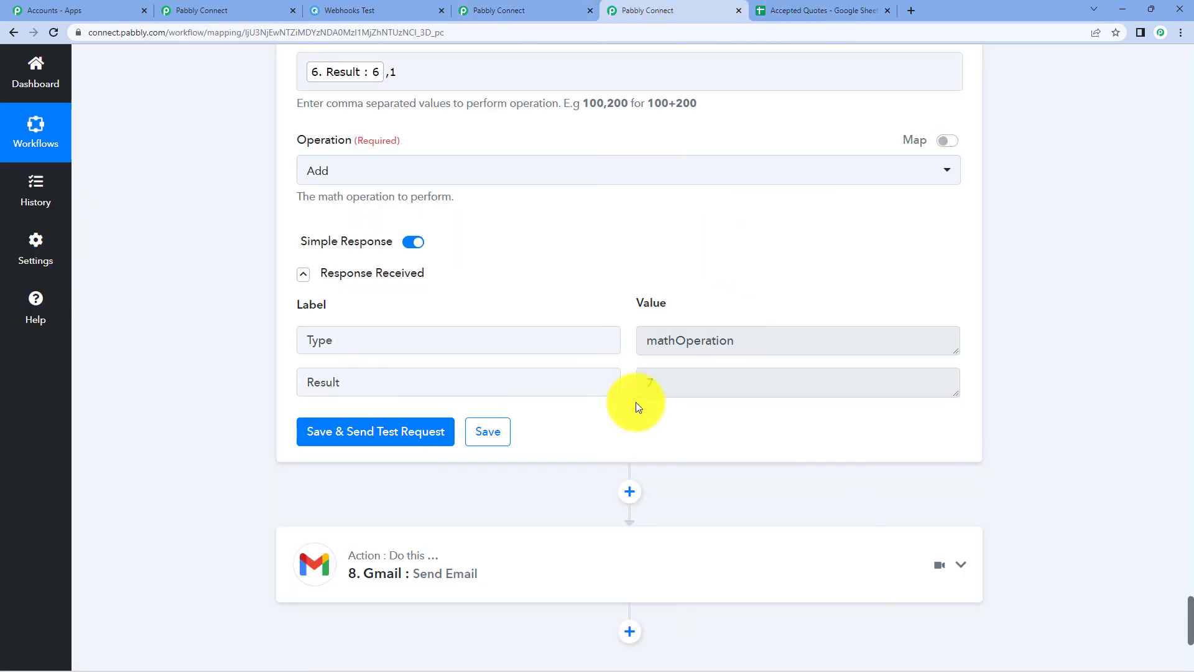
click(767, 9)
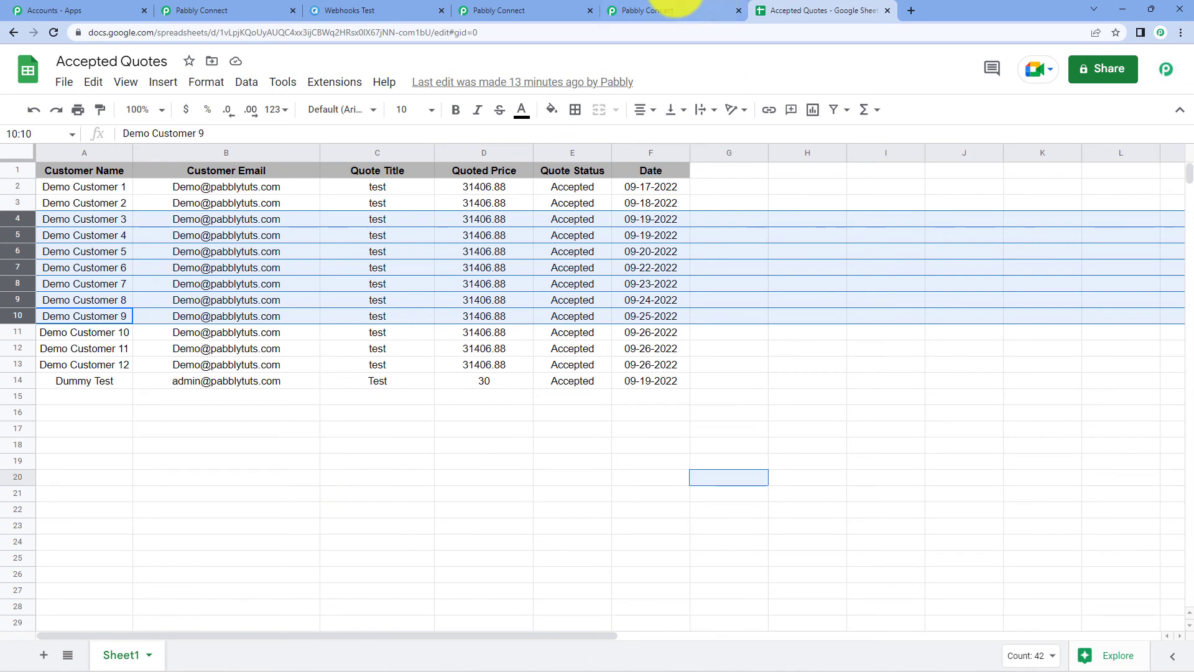
click(613, 9)
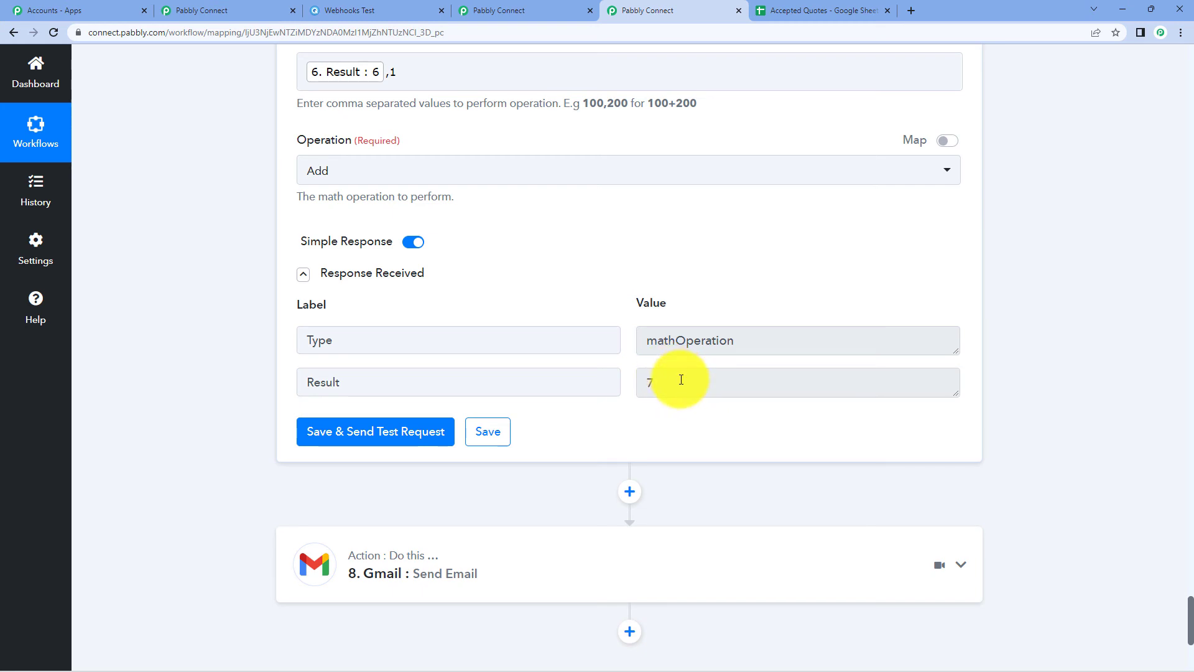
scroll(999, 289, down, 1)
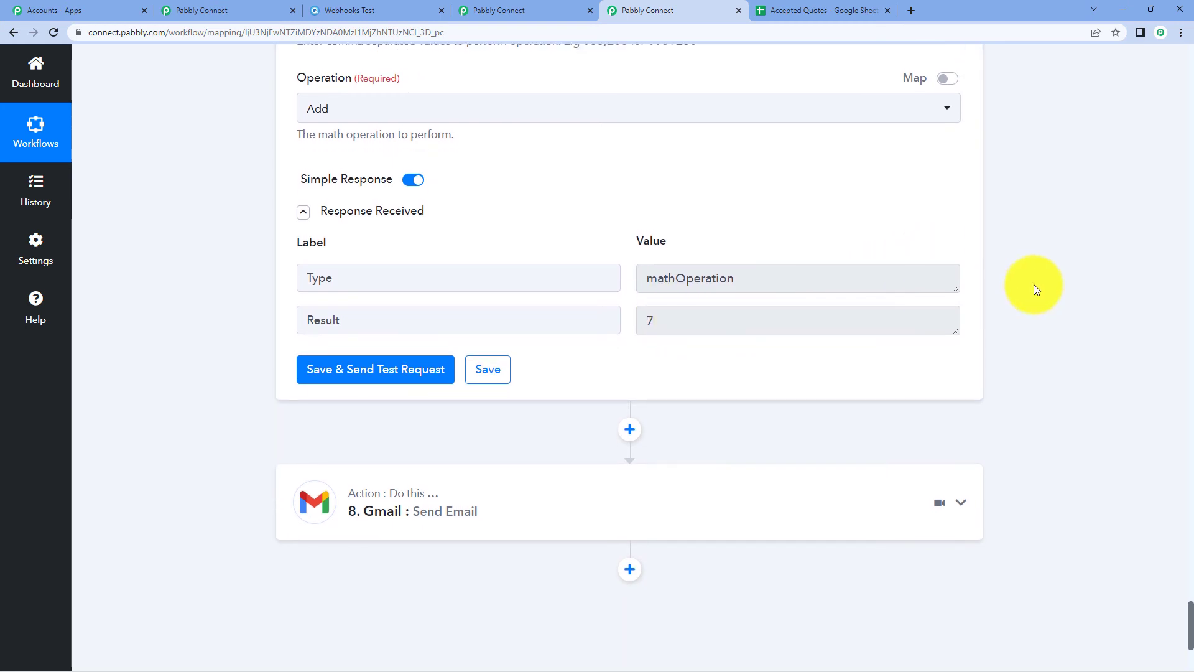
Step: Expand the step 8 Gmail Send Email action and review its connection, recipient address, Cc and Bcc fields
scroll(1034, 288, down, 1)
click(482, 451)
scroll(991, 381, down, 4)
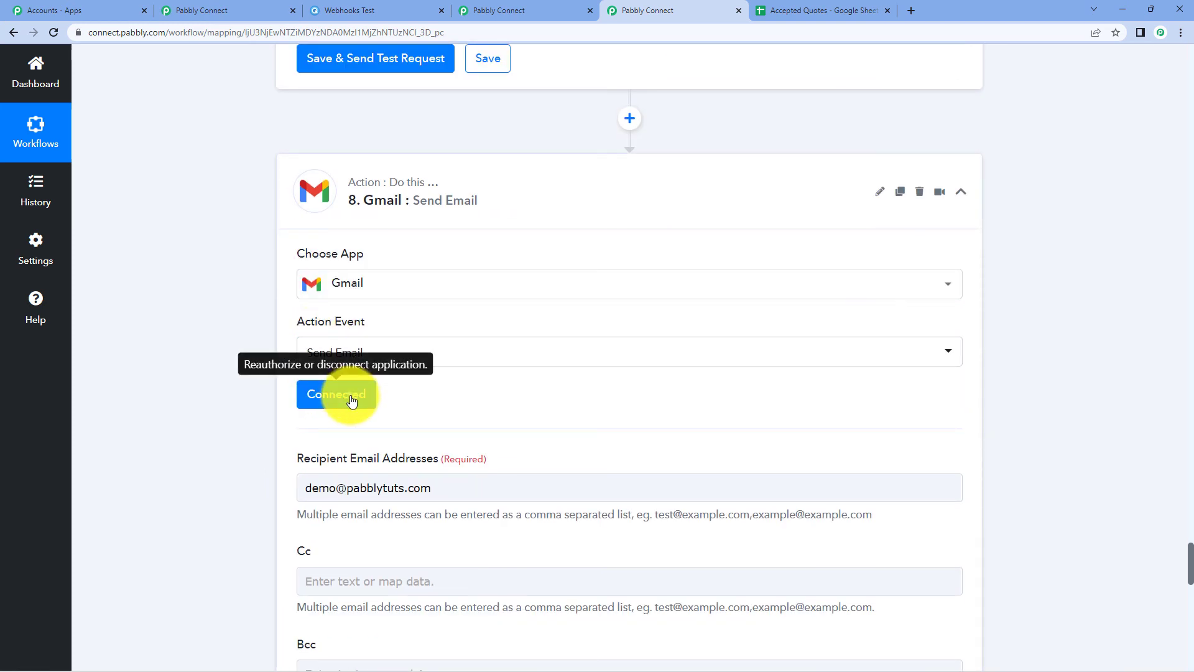
scroll(689, 383, down, 4)
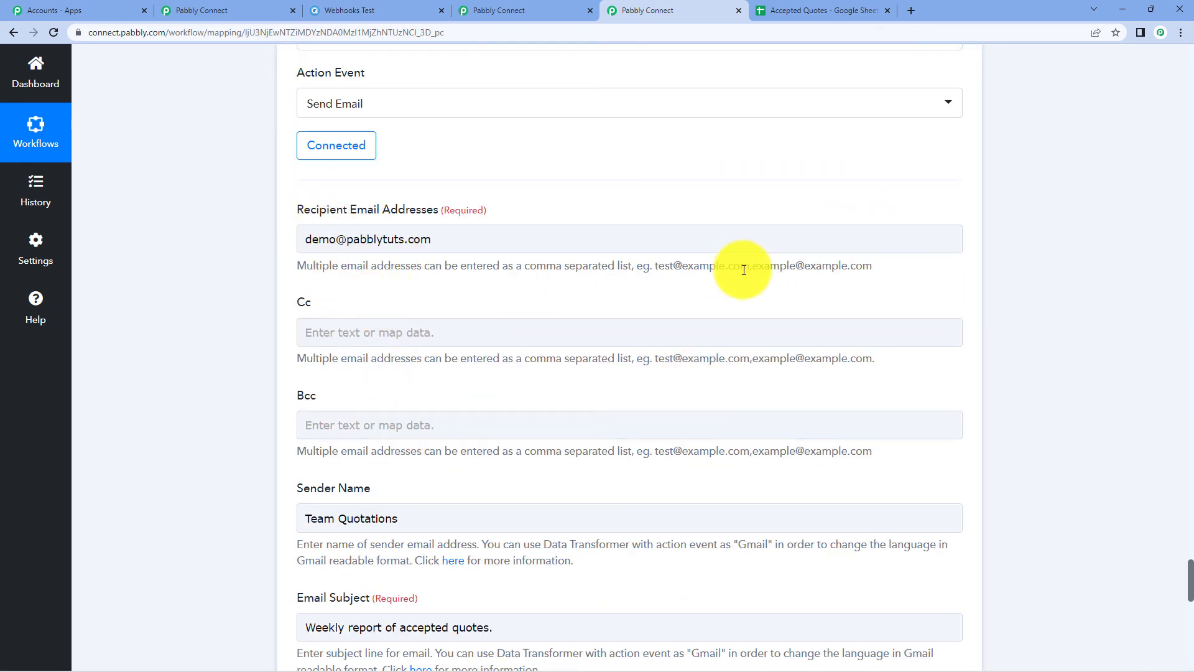
drag(747, 269, 760, 269)
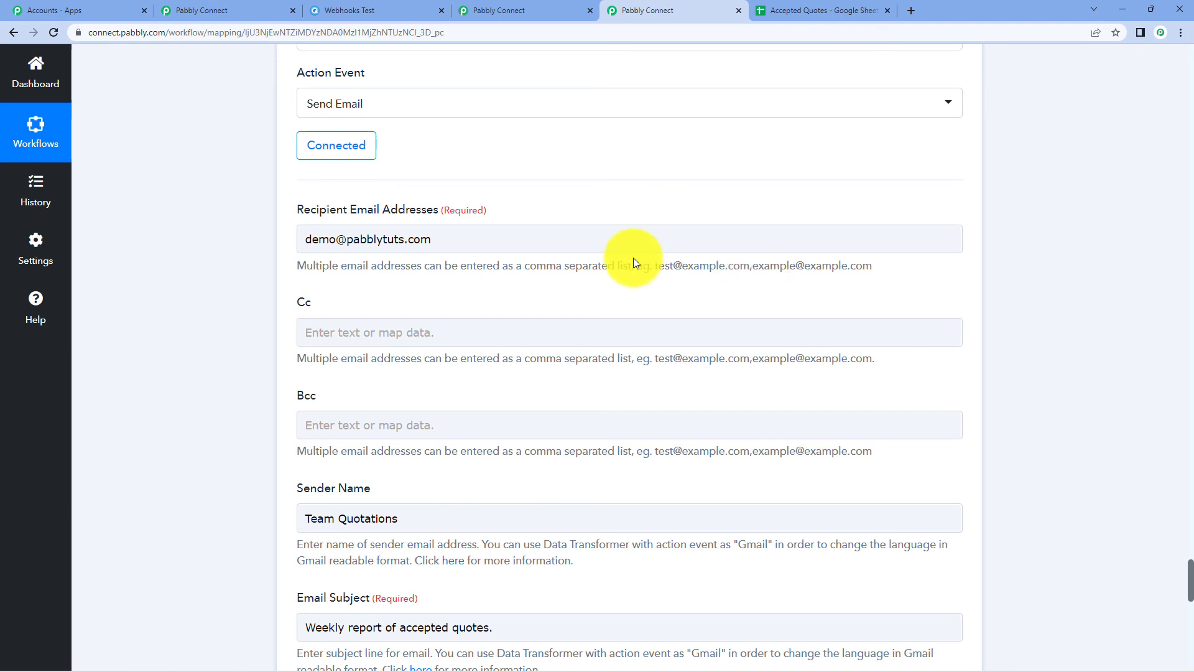
drag(618, 266, 792, 266)
click(1024, 274)
click(337, 417)
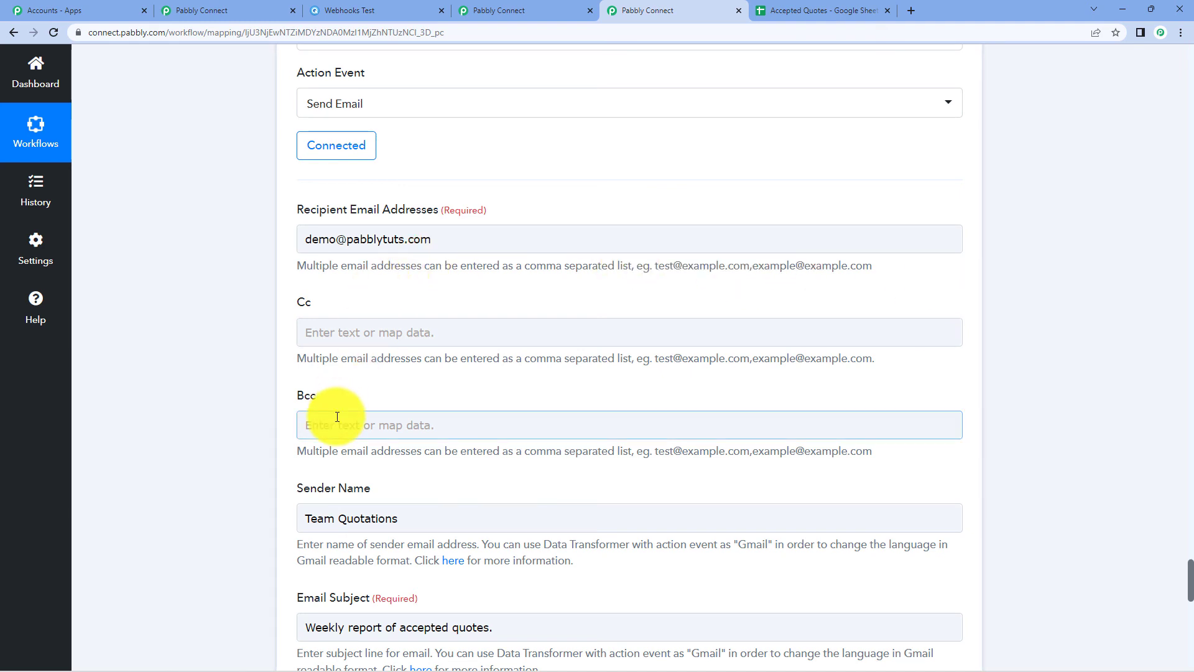
click(1019, 304)
Step: Review the step 8 sender name, email subject, content type and full email content
scroll(1019, 303, down, 3)
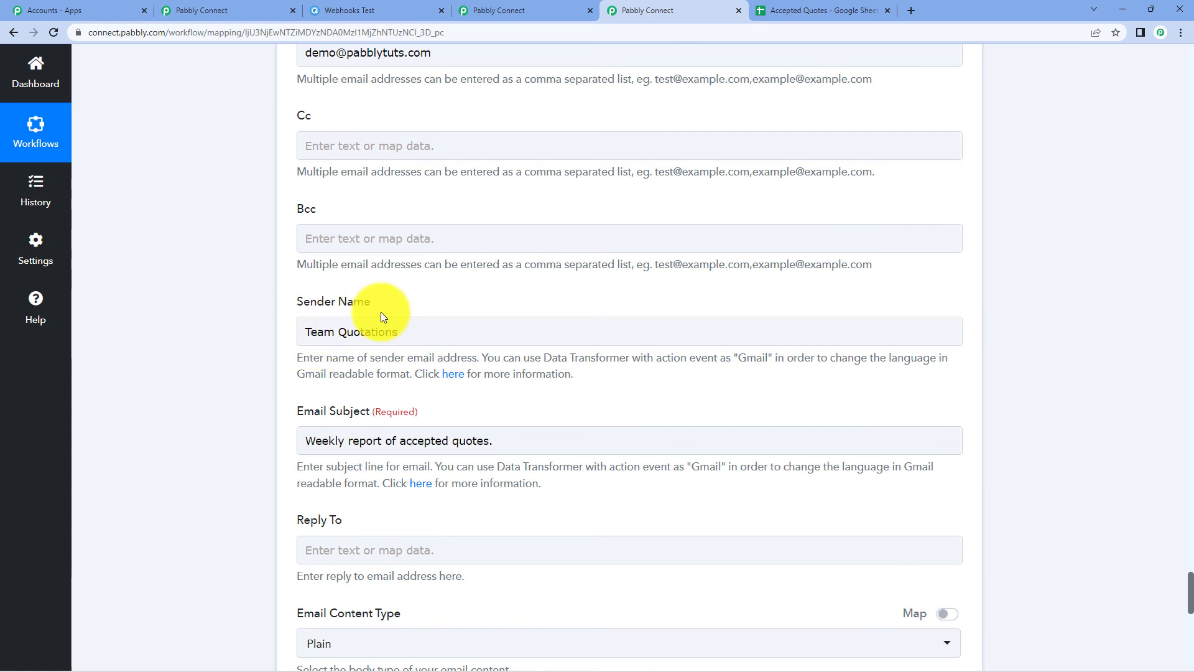
scroll(381, 311, down, 2)
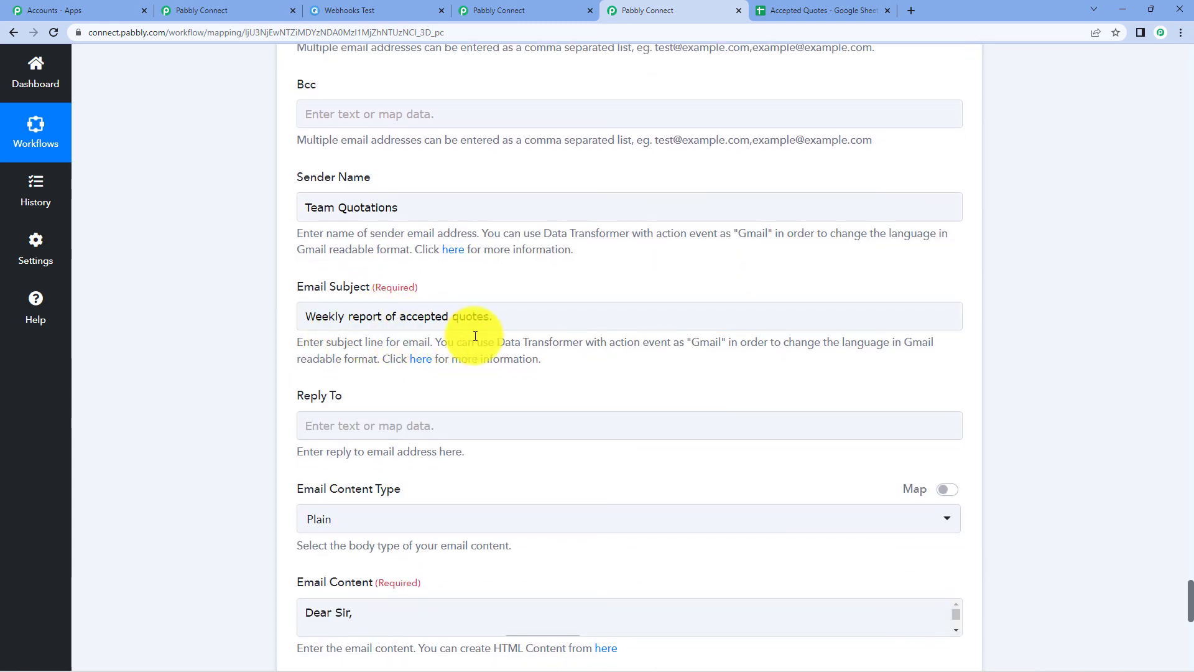
scroll(688, 268, down, 5)
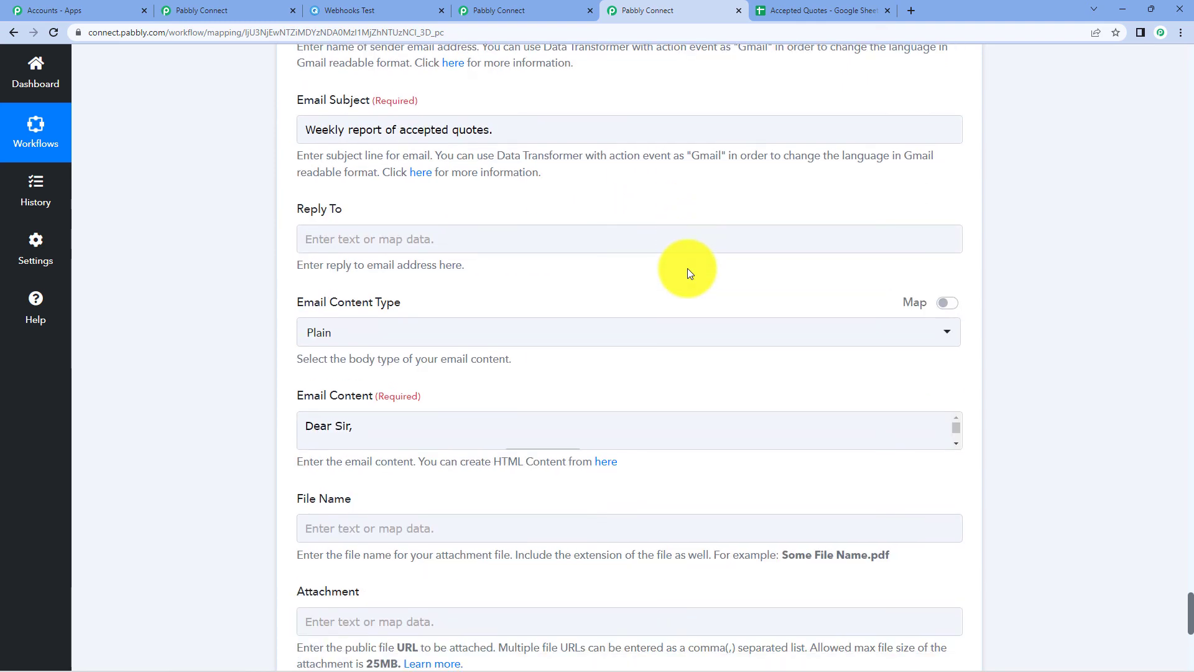
click(566, 294)
click(1085, 299)
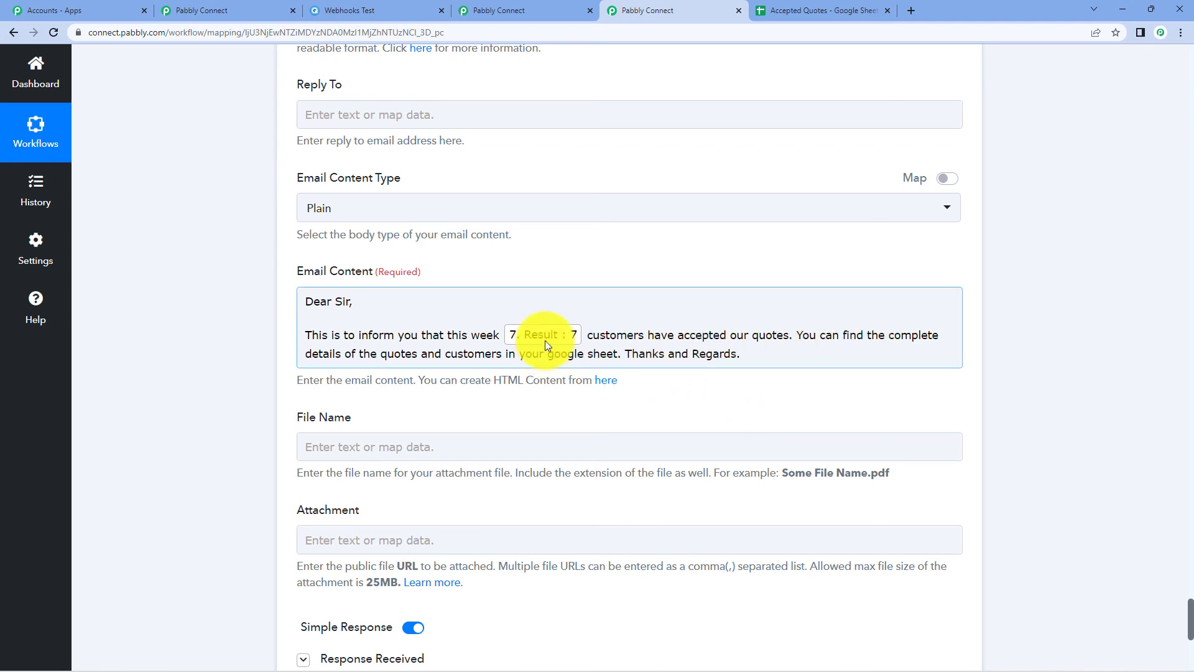
Step: Map the step 7 Result into the blank line below the greeting in the email content
click(661, 319)
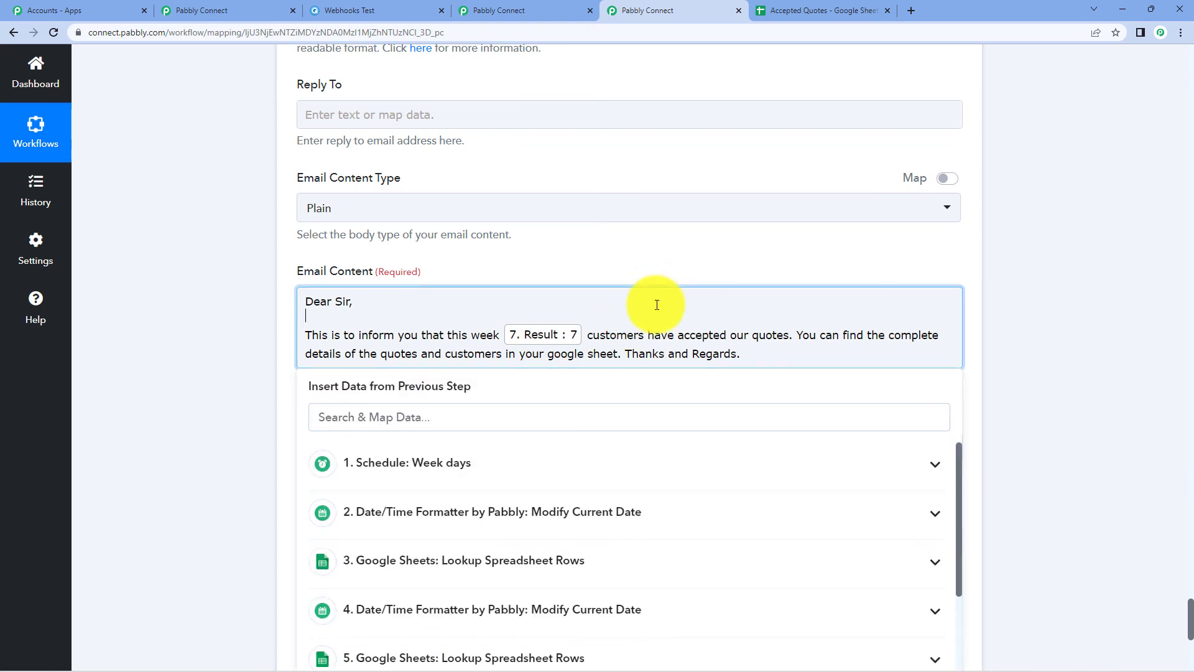
scroll(720, 507, down, 2)
scroll(1107, 442, down, 3)
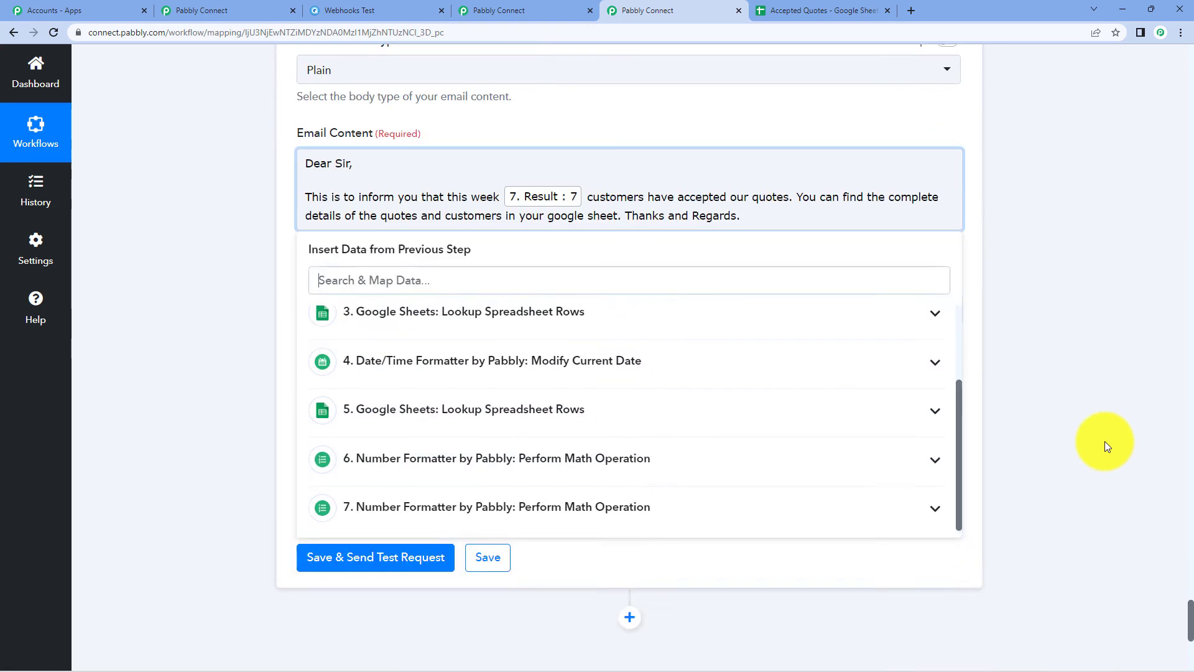
click(503, 571)
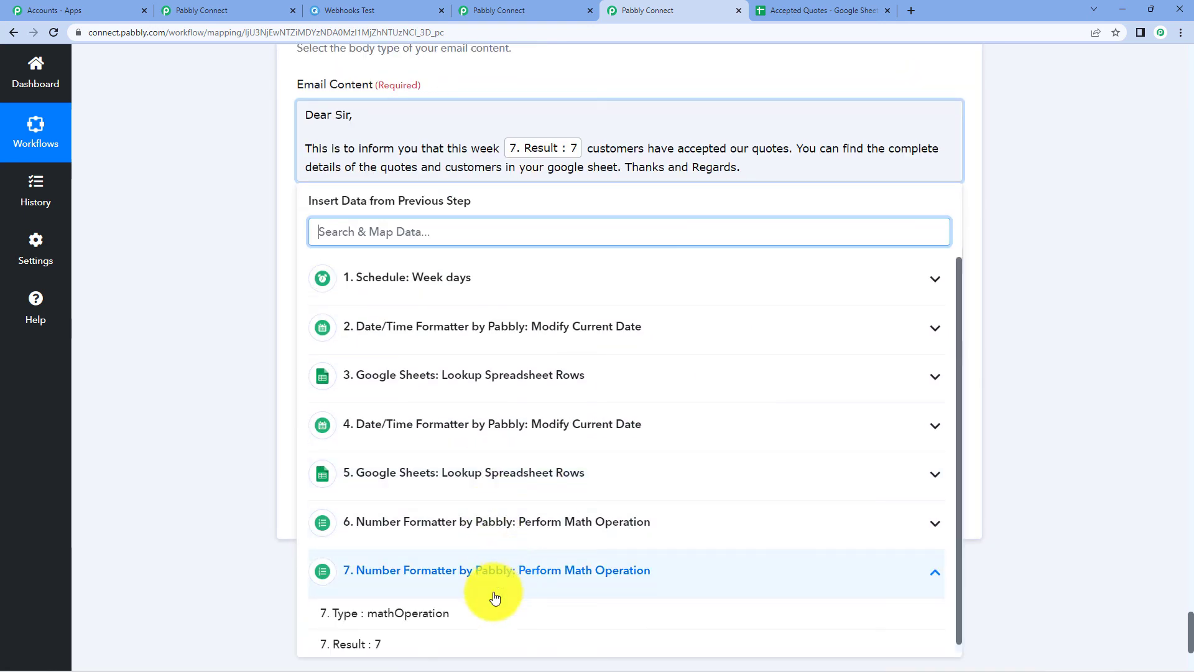
click(431, 647)
click(1078, 211)
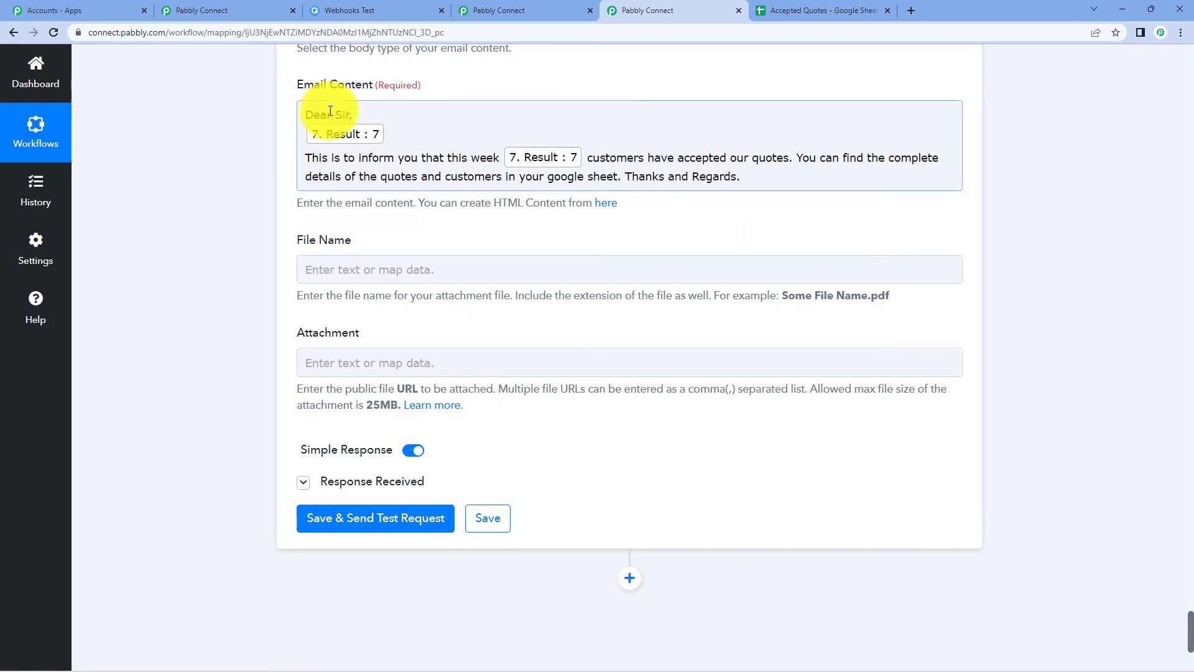
Step: Remove the extra step 7 Result below the greeting and put the blank line back in the email content
click(444, 128)
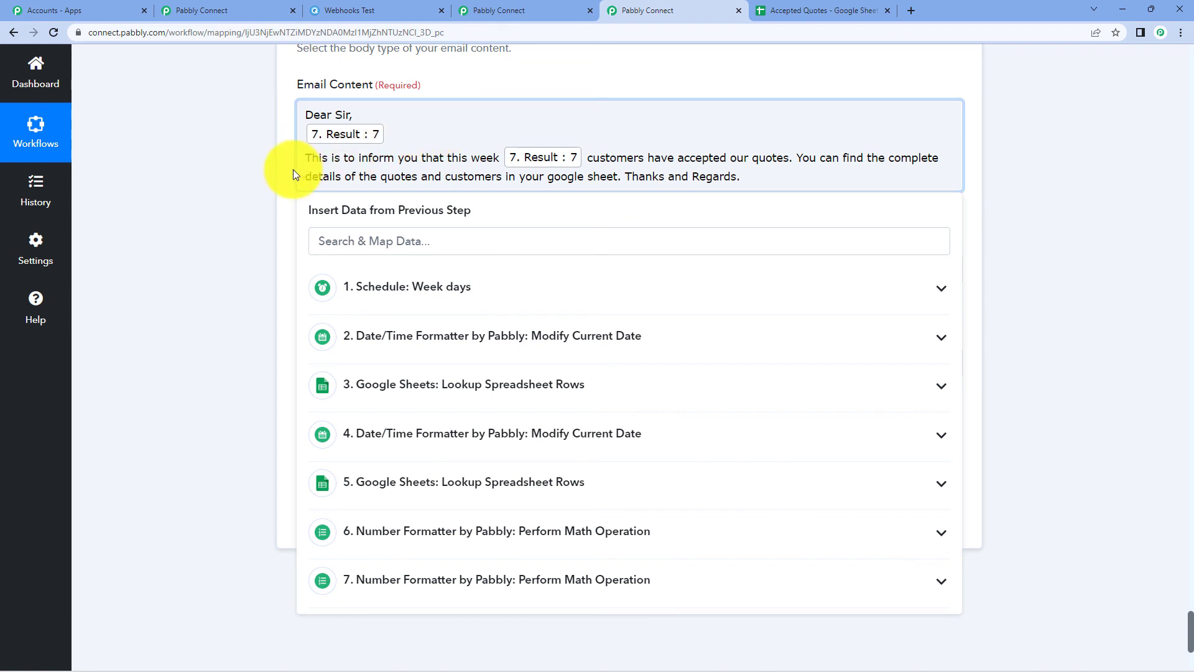
key(BackSpace)
key(BackSpace)
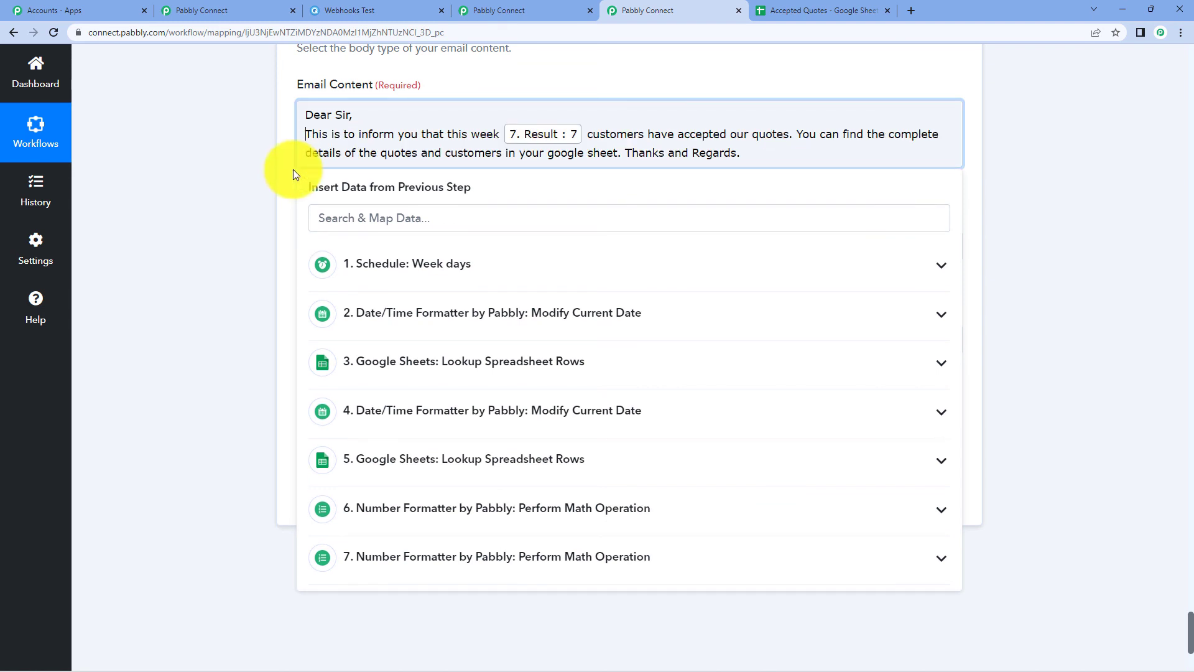
key(Return)
click(999, 168)
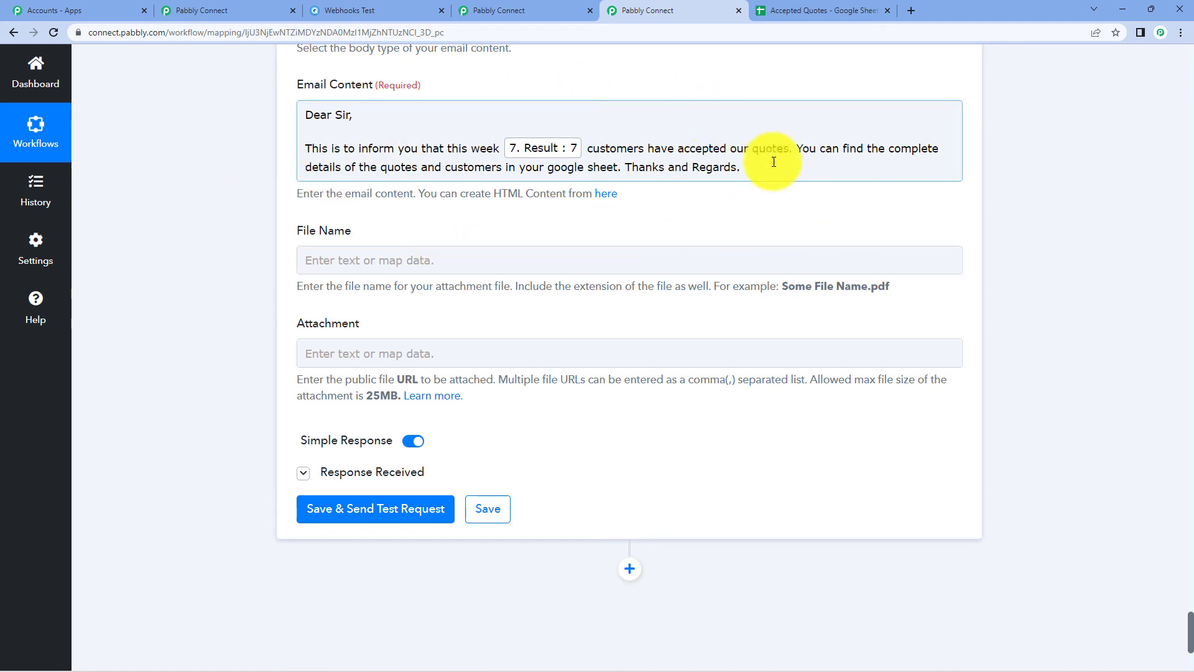
Step: Save the step 8 Gmail Send Email action and send its test request
scroll(942, 170, down, 2)
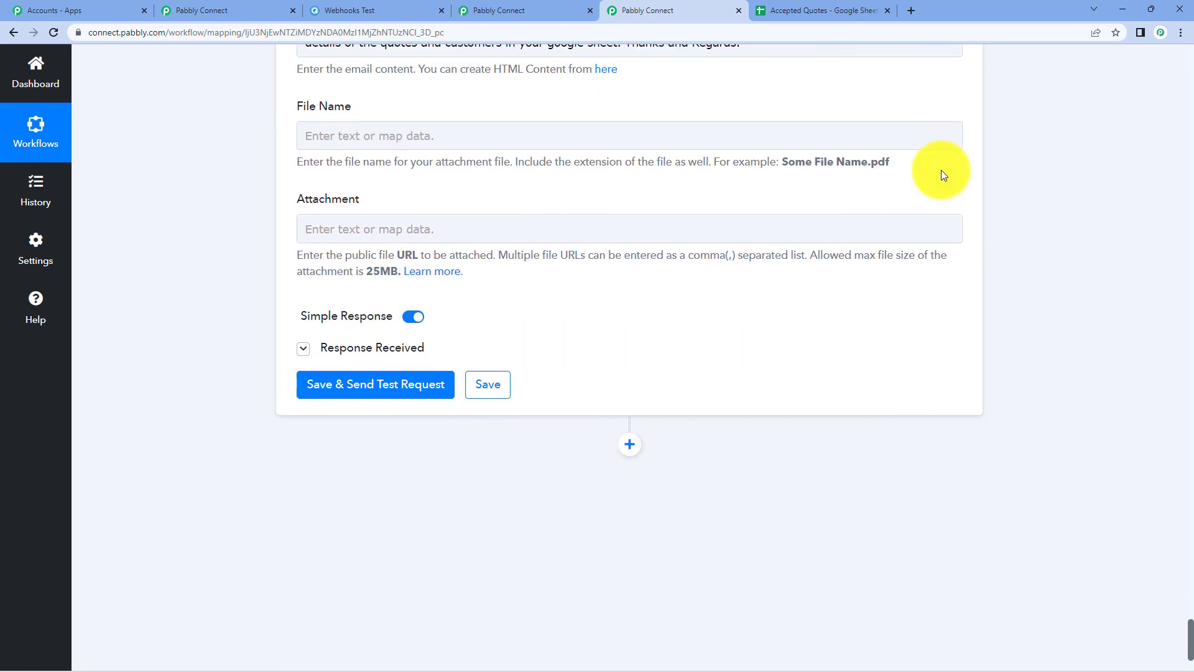
click(380, 386)
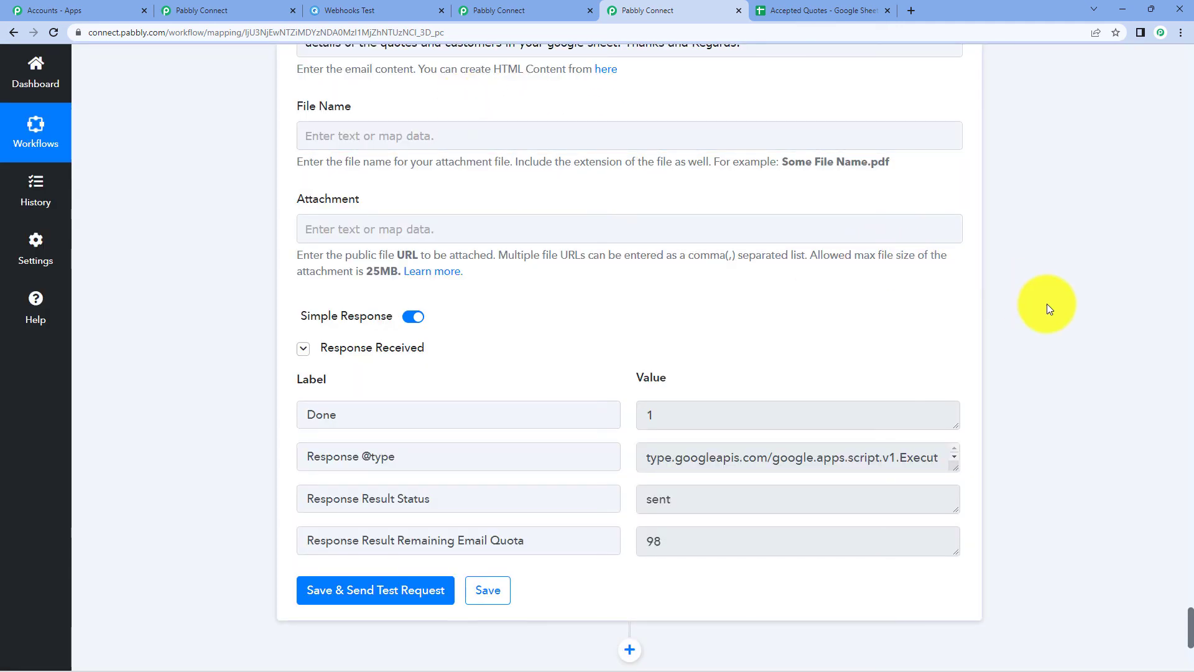
scroll(1047, 304, up, 4)
scroll(1047, 303, up, 3)
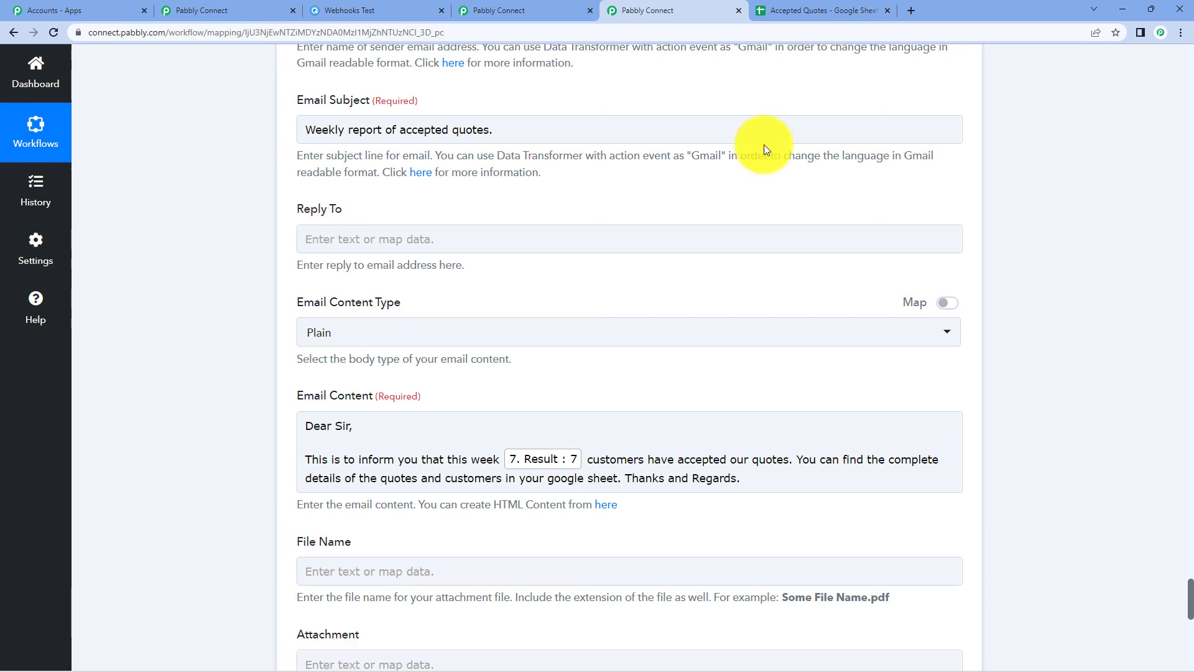
scroll(339, 251, up, 9)
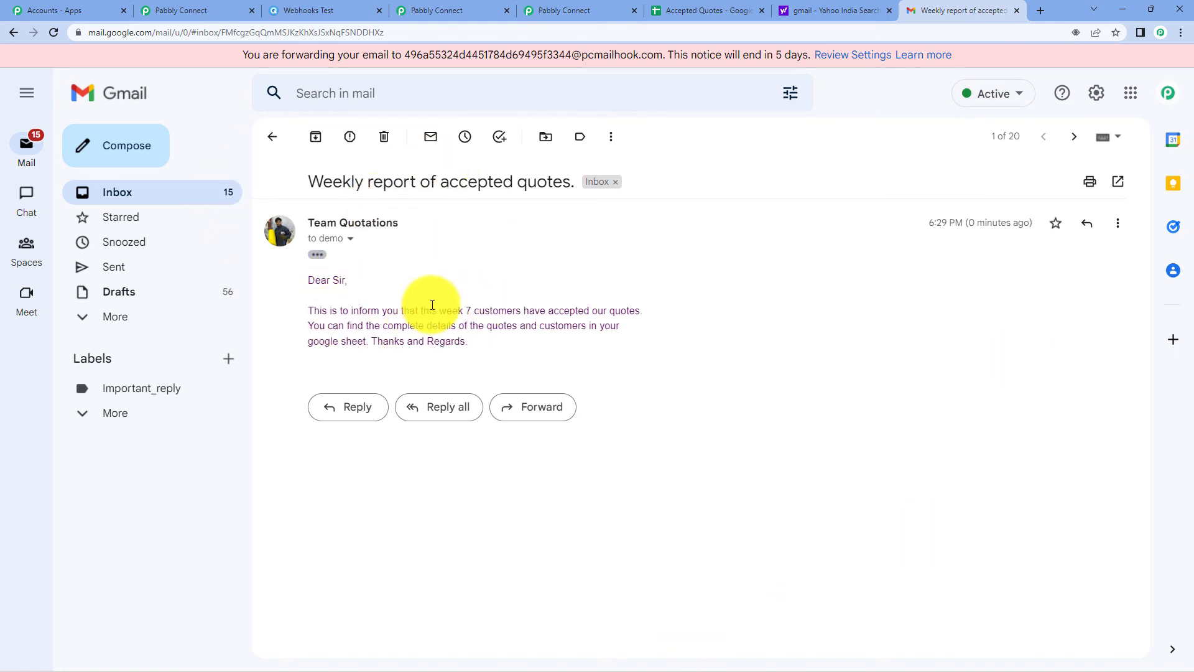
Step: Compare the customer count in the received "Weekly report of accepted quotes." email with the highlighted rows in the Accepted Quotes spreadsheet
drag(467, 311, 582, 308)
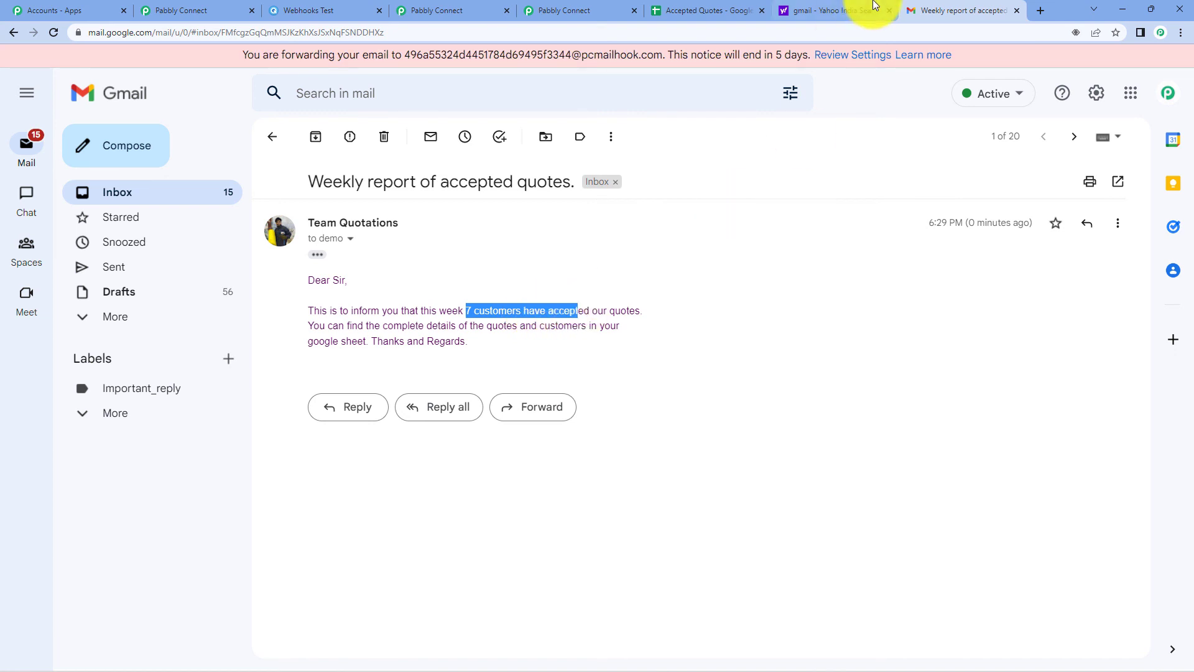
click(737, 11)
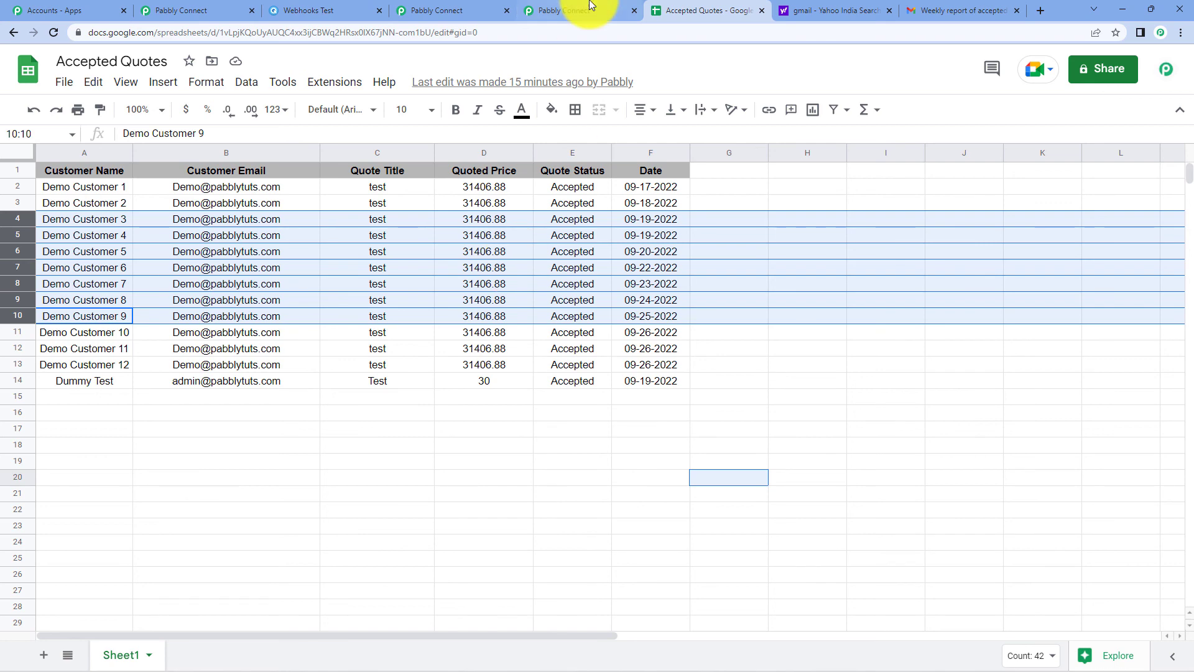
click(560, 8)
click(931, 6)
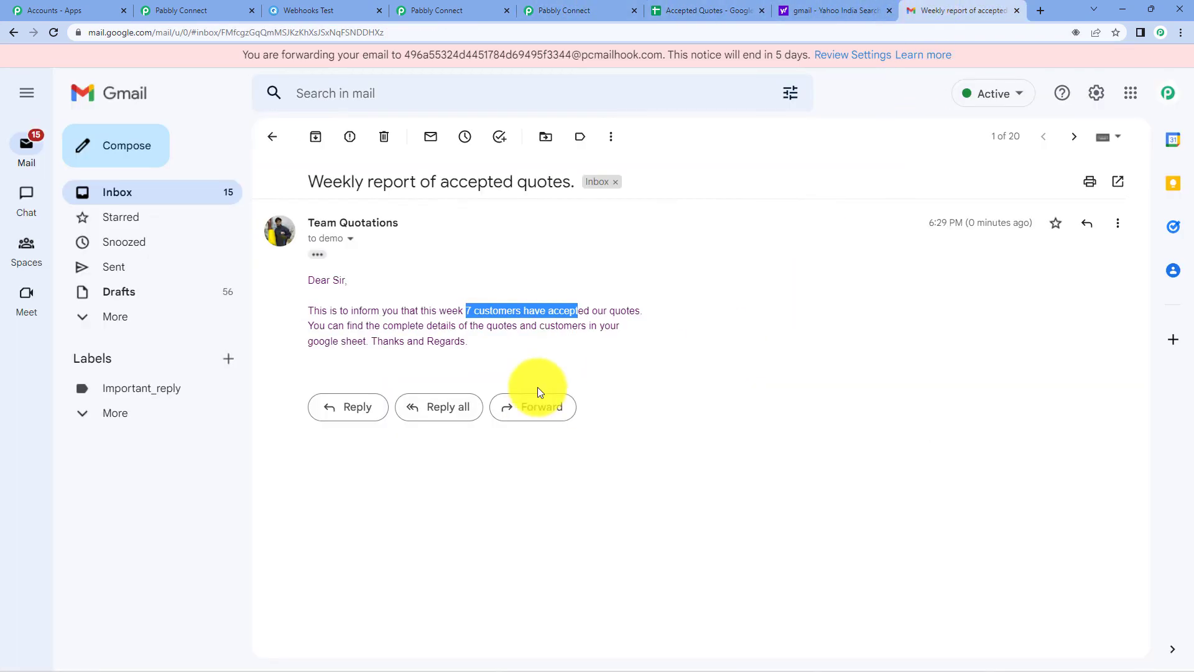
click(469, 306)
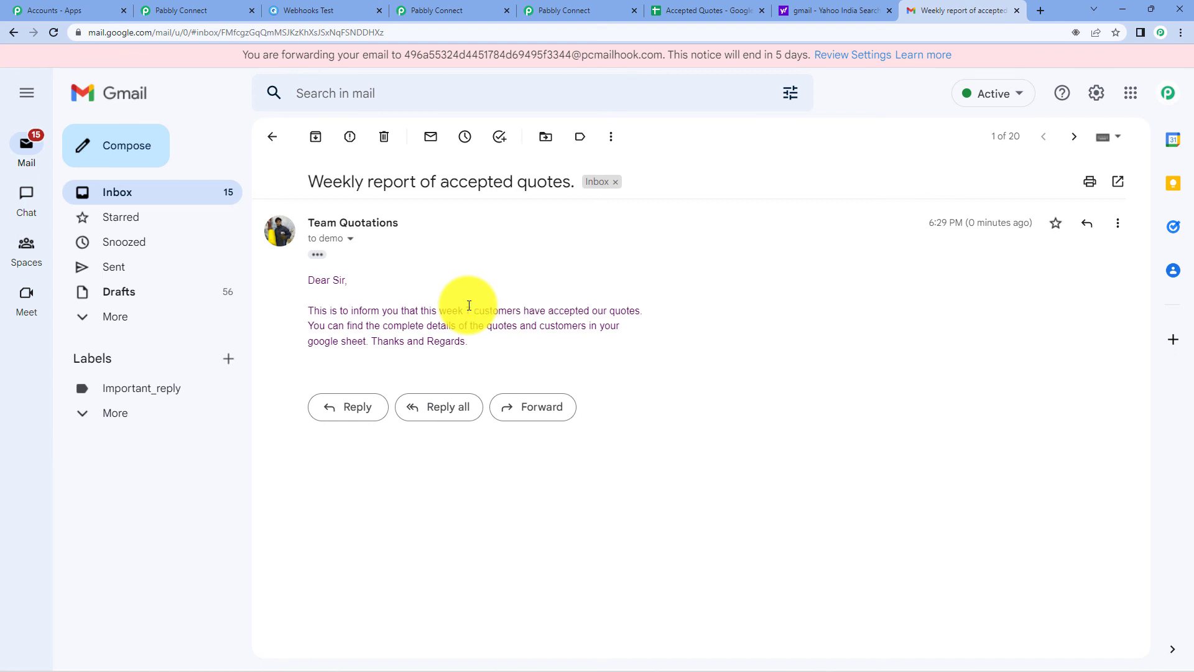
double_click(468, 306)
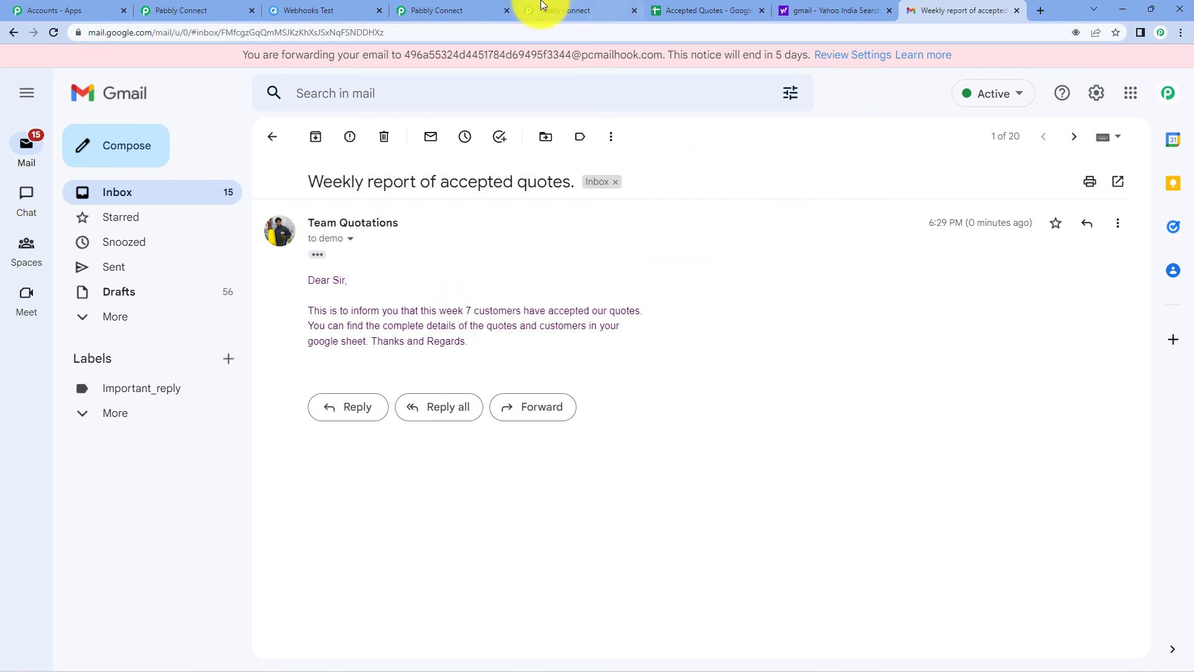
Step: Return to the Quotient Quotes to Gmail workflow and collapse its step 3 Google Sheets Add New Row action
click(542, 7)
scroll(501, 267, up, 17)
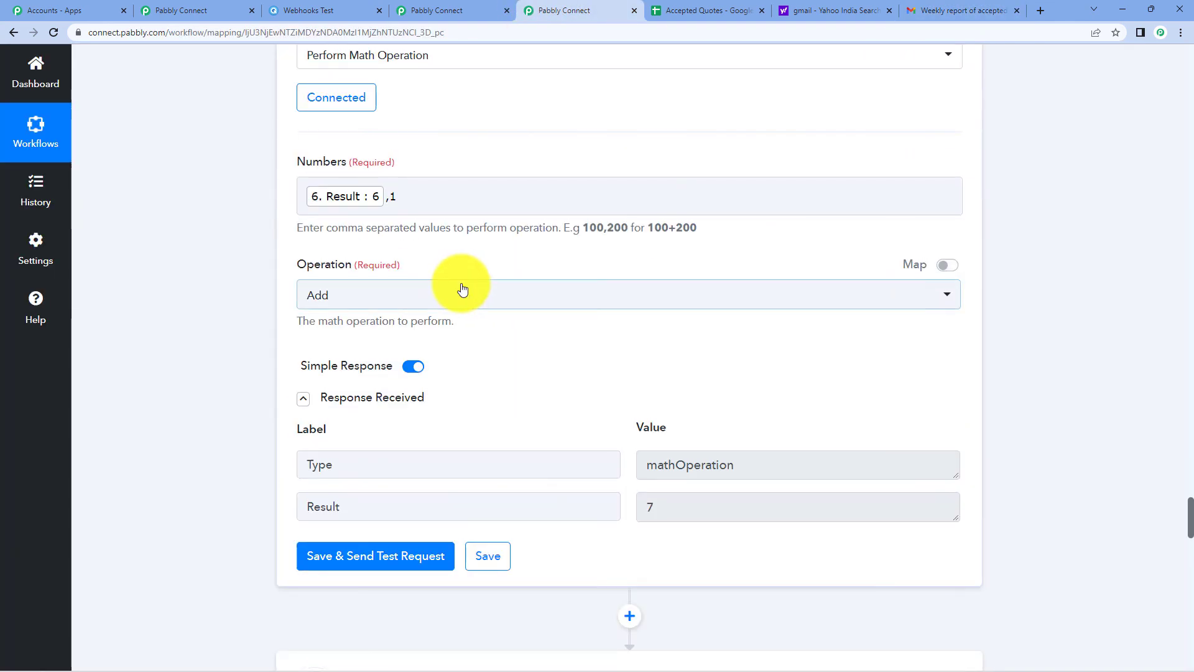
scroll(461, 286, up, 7)
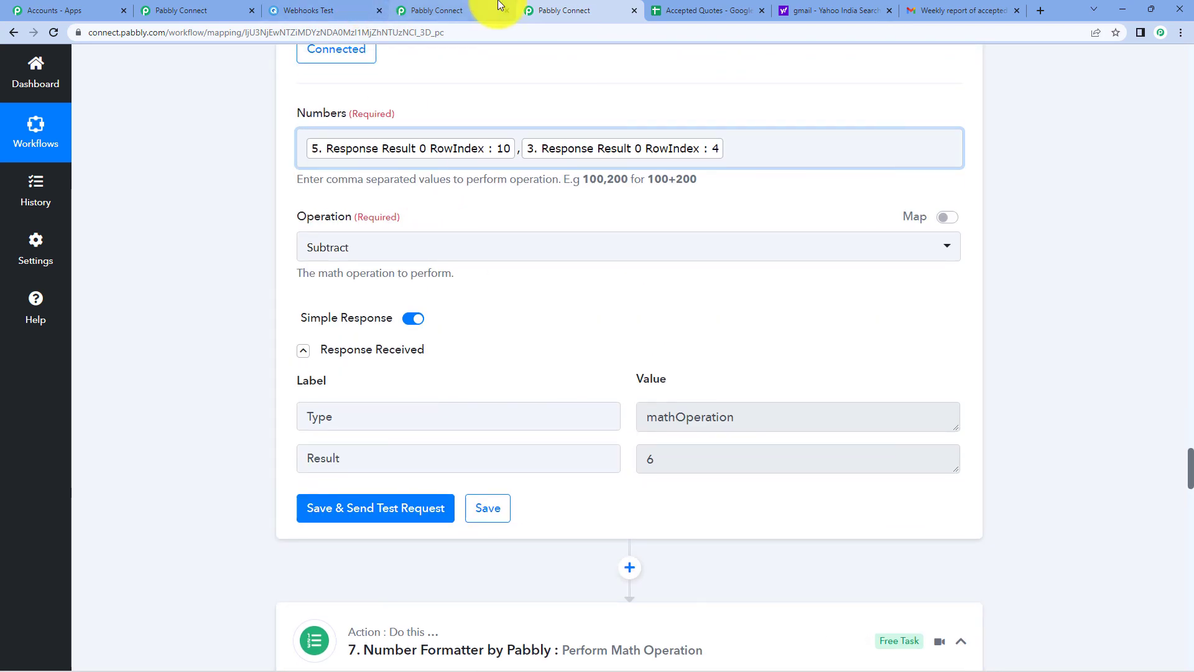
click(497, 6)
scroll(436, 174, up, 15)
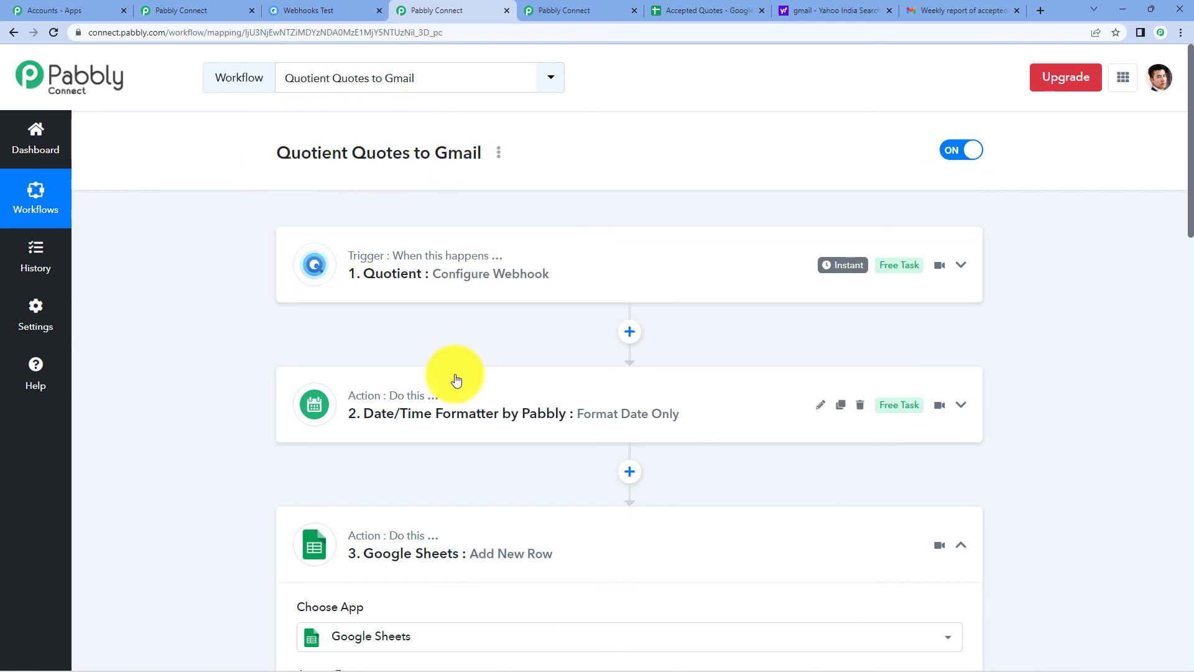
click(461, 528)
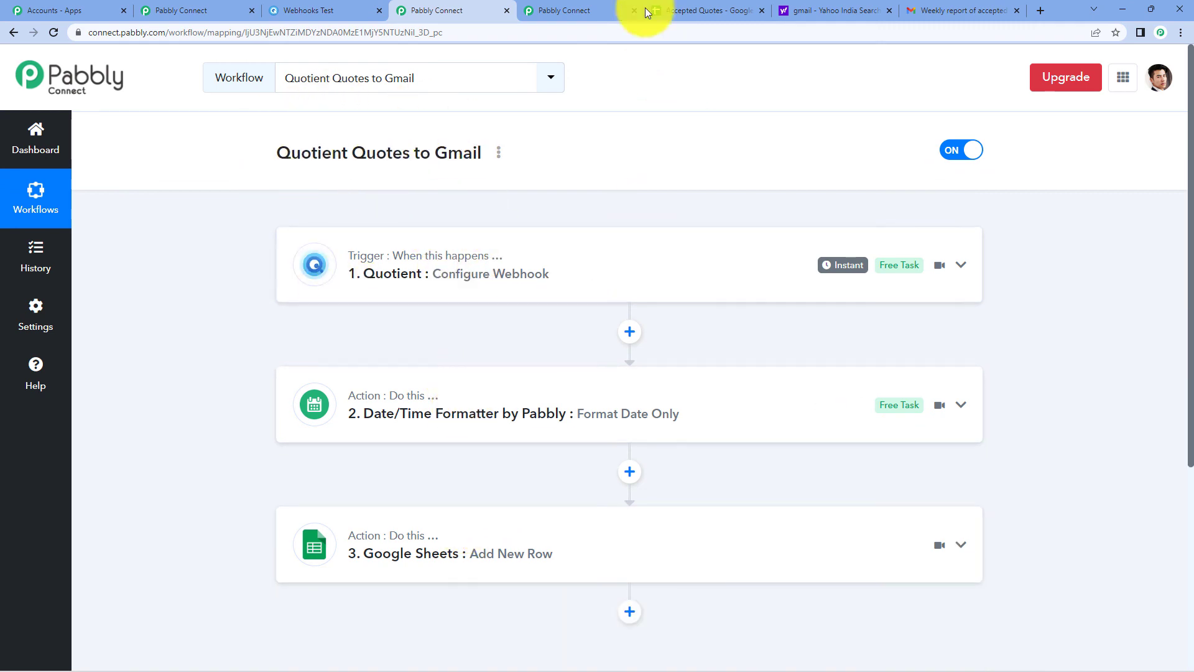
Step: Look over the logged quotes in the Accepted Quotes spreadsheet with the row highlighting cleared, and return to the Quotient Quotes to Gmail workflow
click(678, 11)
click(427, 559)
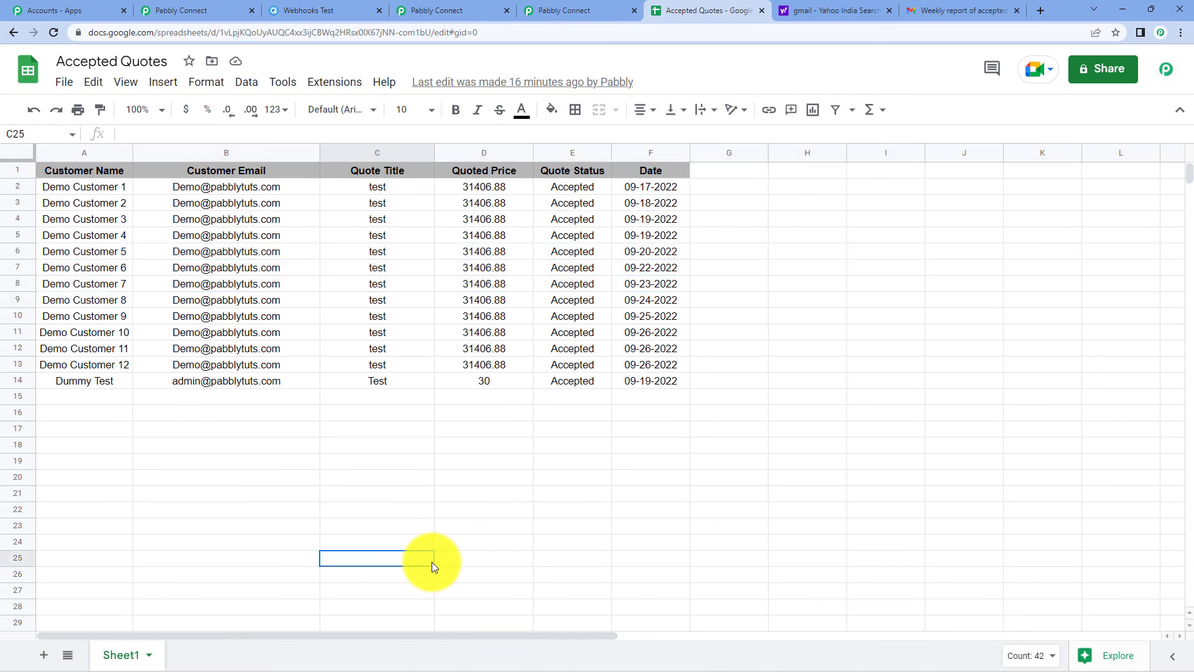
click(473, 8)
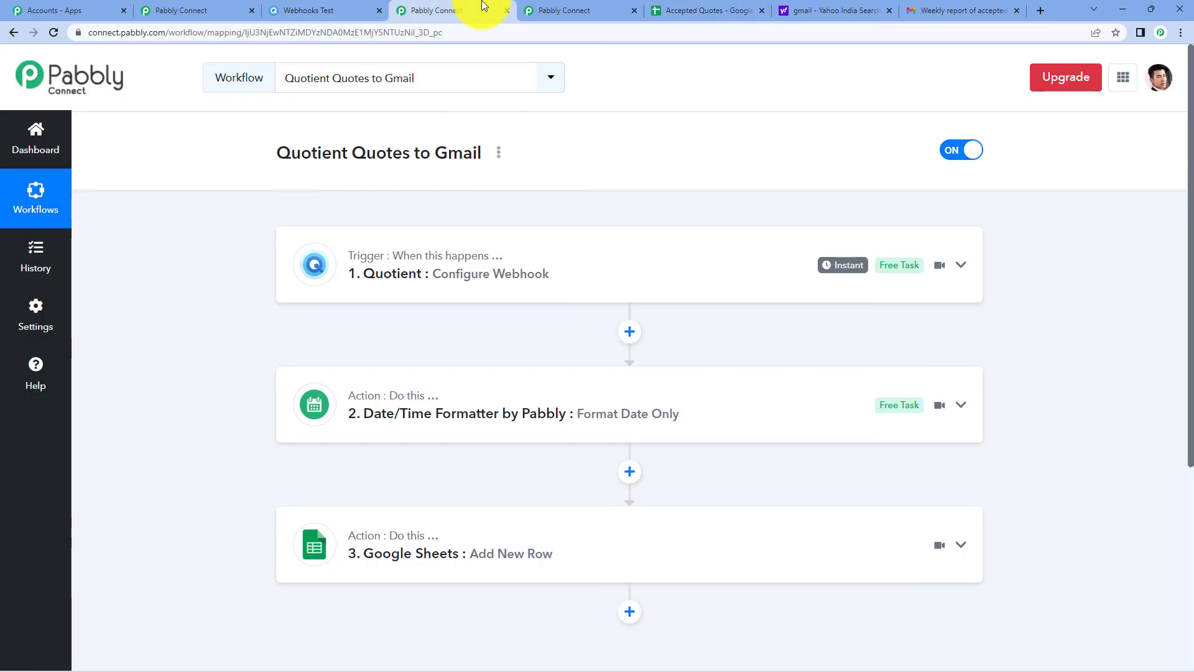
Step: Collapse steps 1 to 4 of the Schedule Report workflow, from the Schedule trigger to the second Date/Time Formatter action
click(594, 7)
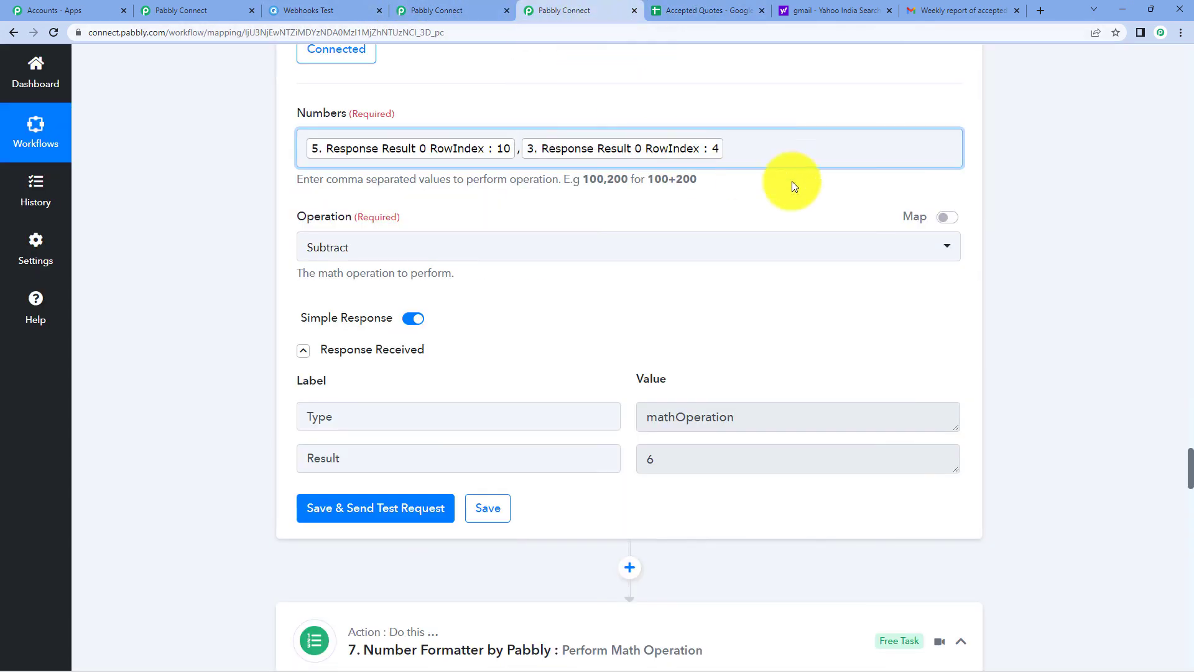
scroll(1044, 346, up, 20)
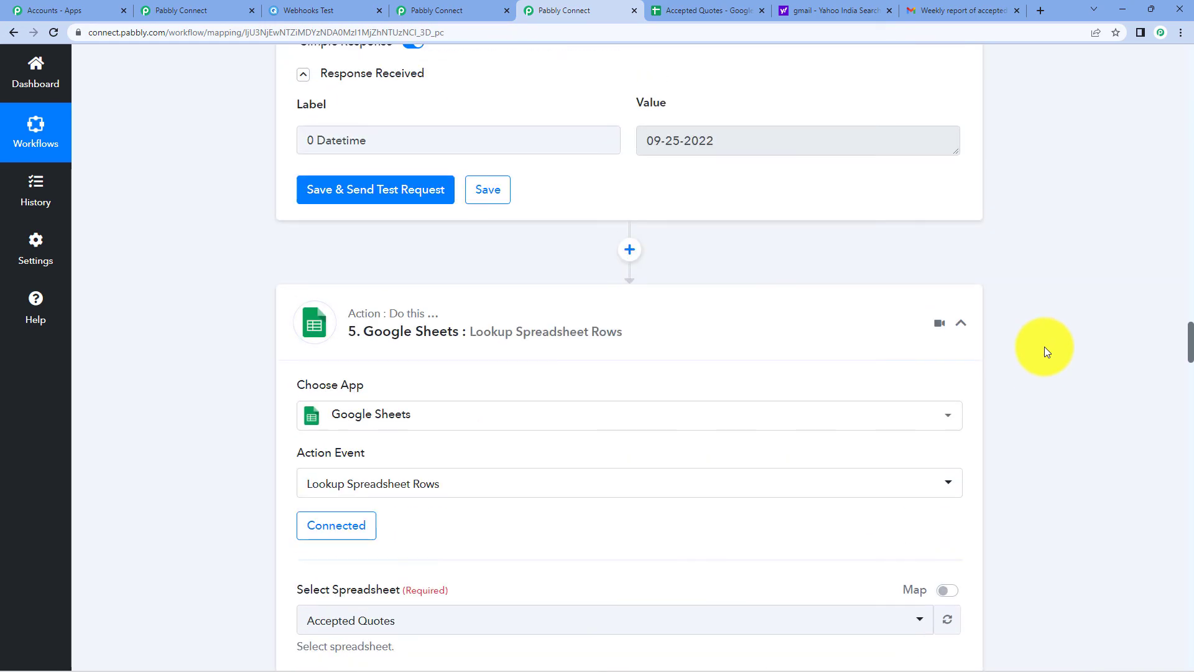
scroll(1044, 346, up, 20)
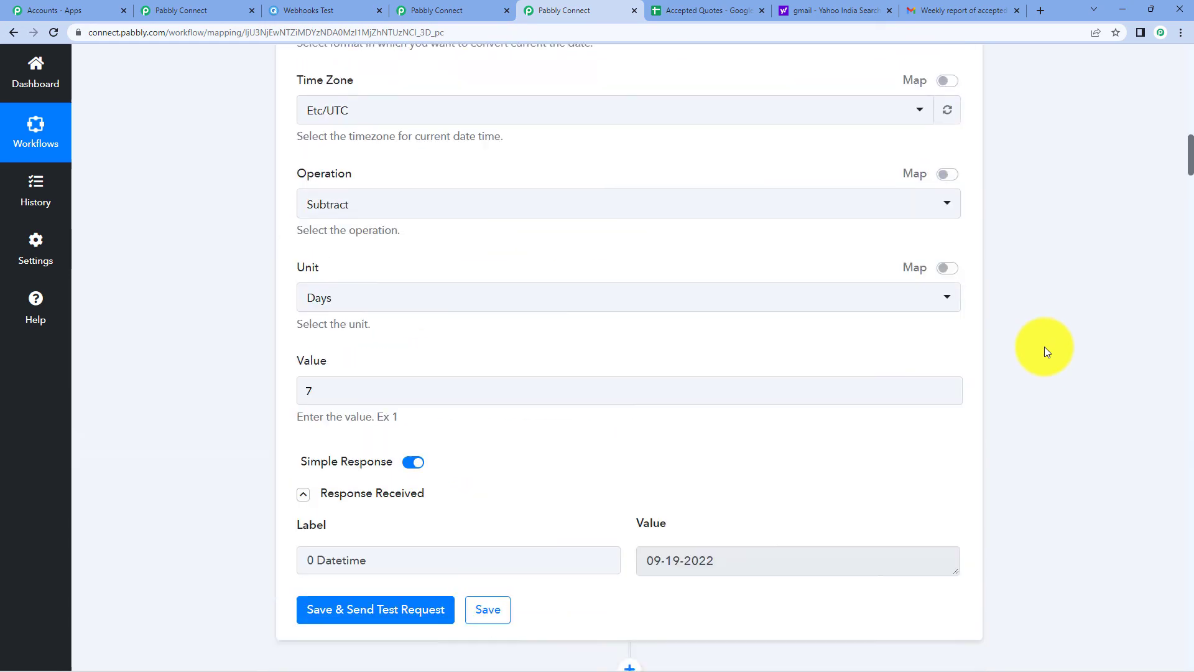
scroll(1044, 346, up, 15)
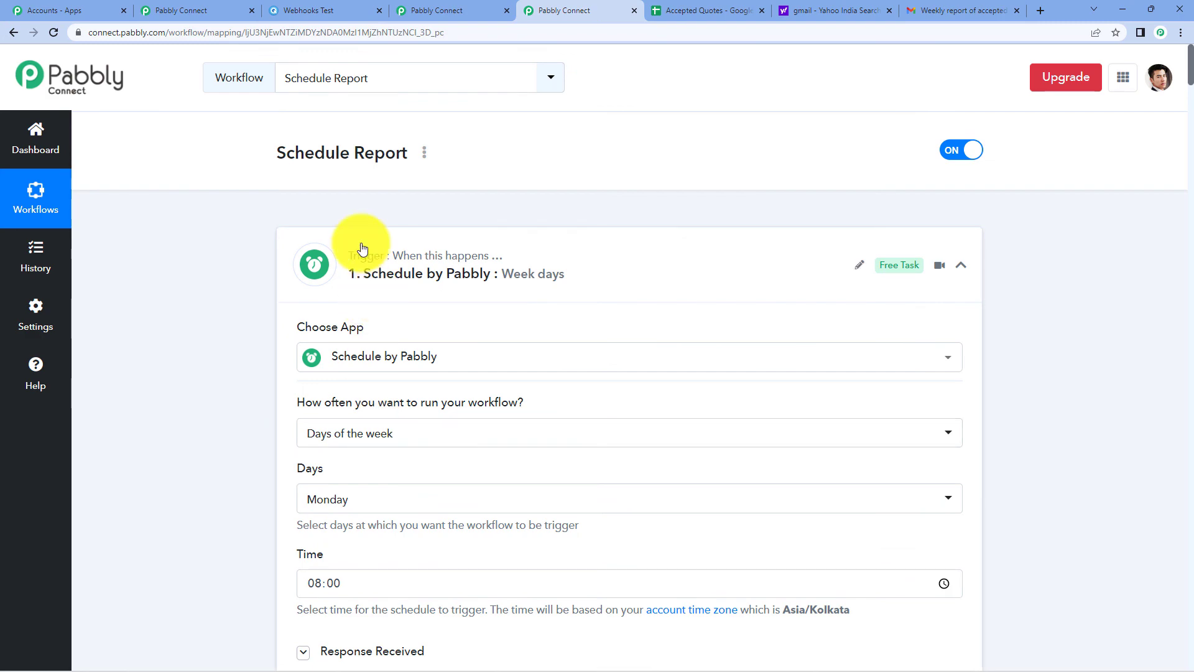
click(363, 249)
click(386, 413)
scroll(405, 347, down, 4)
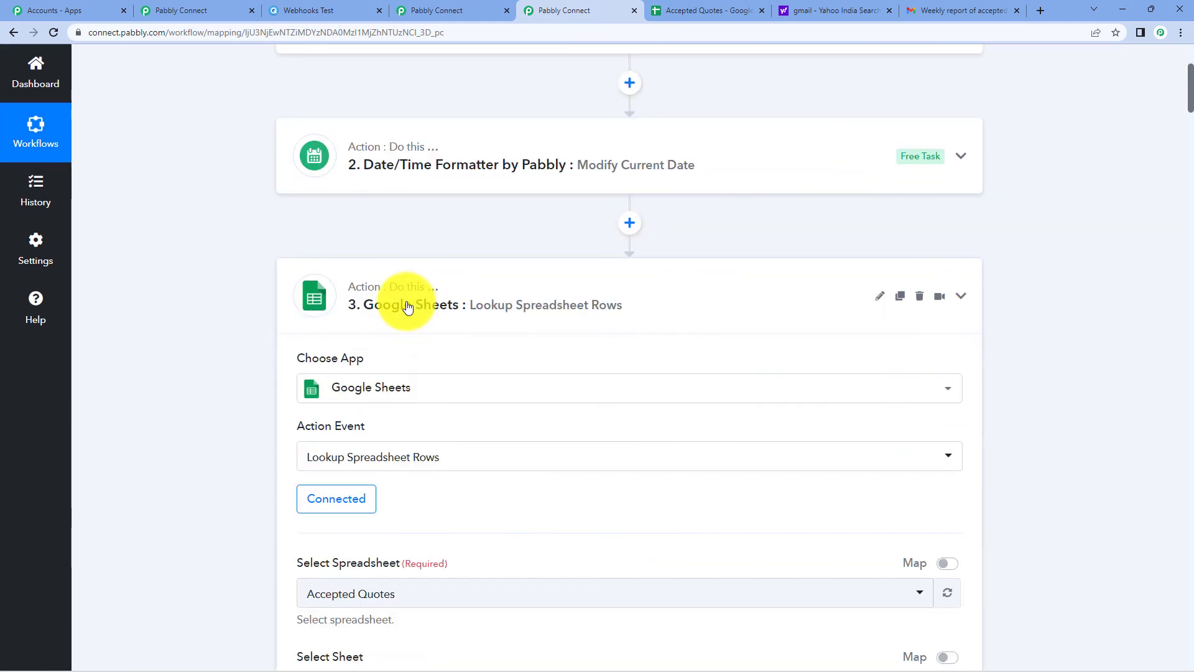
click(408, 307)
click(409, 269)
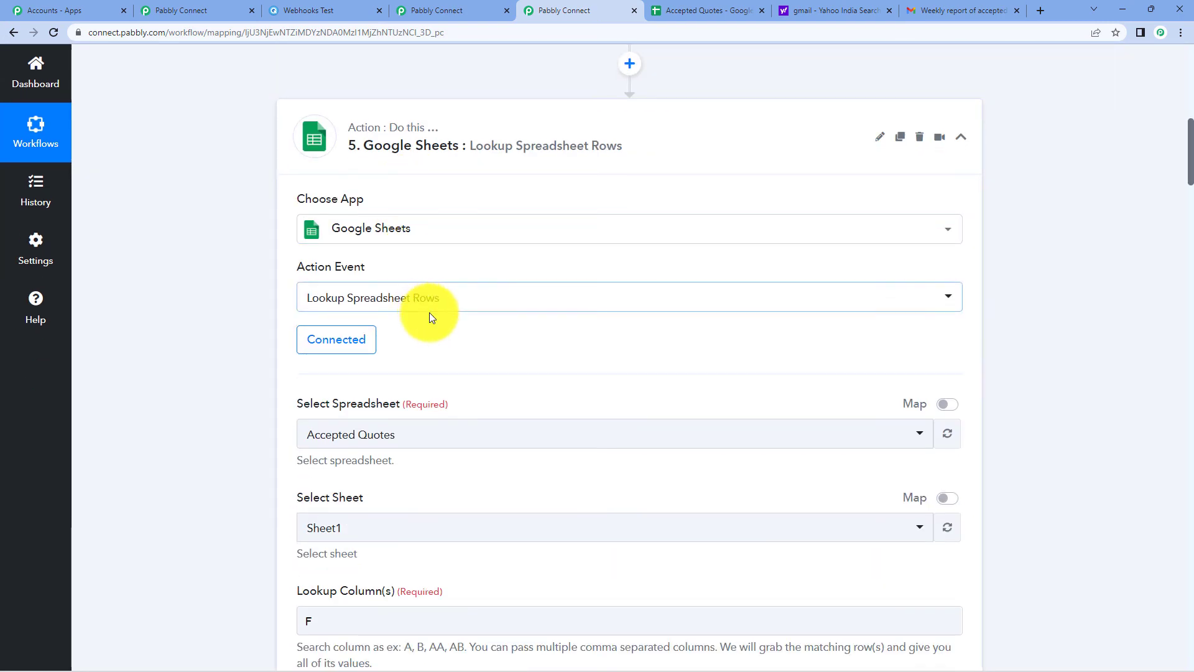
Step: Review the remaining Schedule Report actions through Gmail Send Email, the received report email and the Quotient Quotes to Gmail workflow
scroll(435, 317, down, 20)
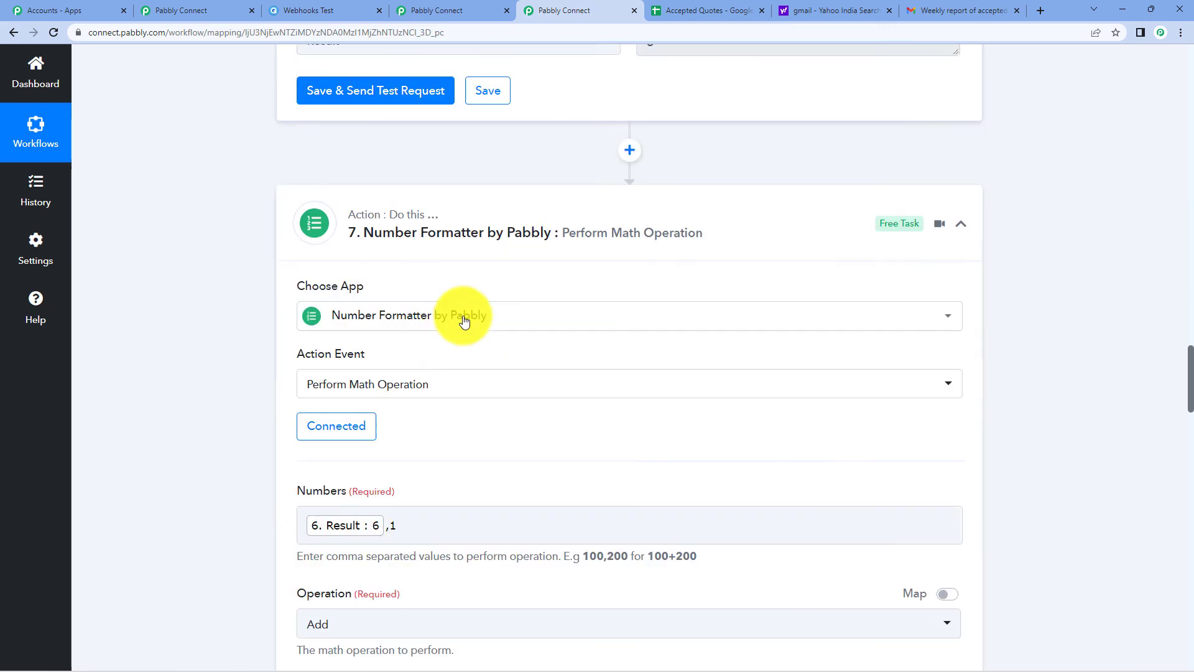
scroll(463, 320, down, 15)
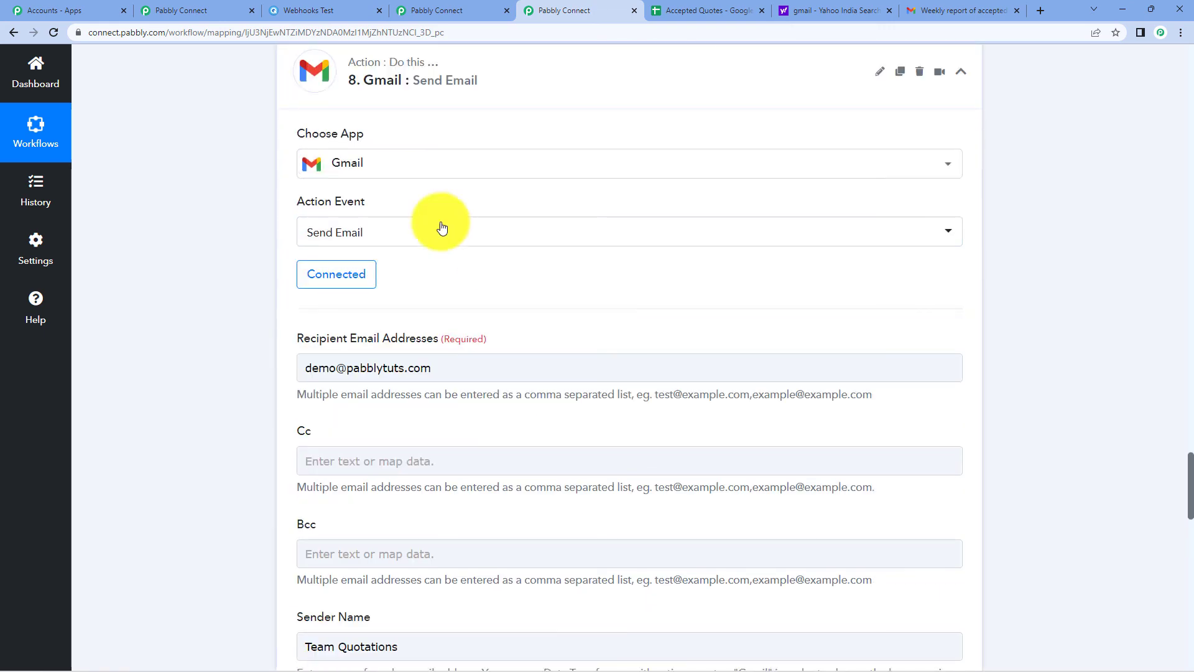
click(979, 9)
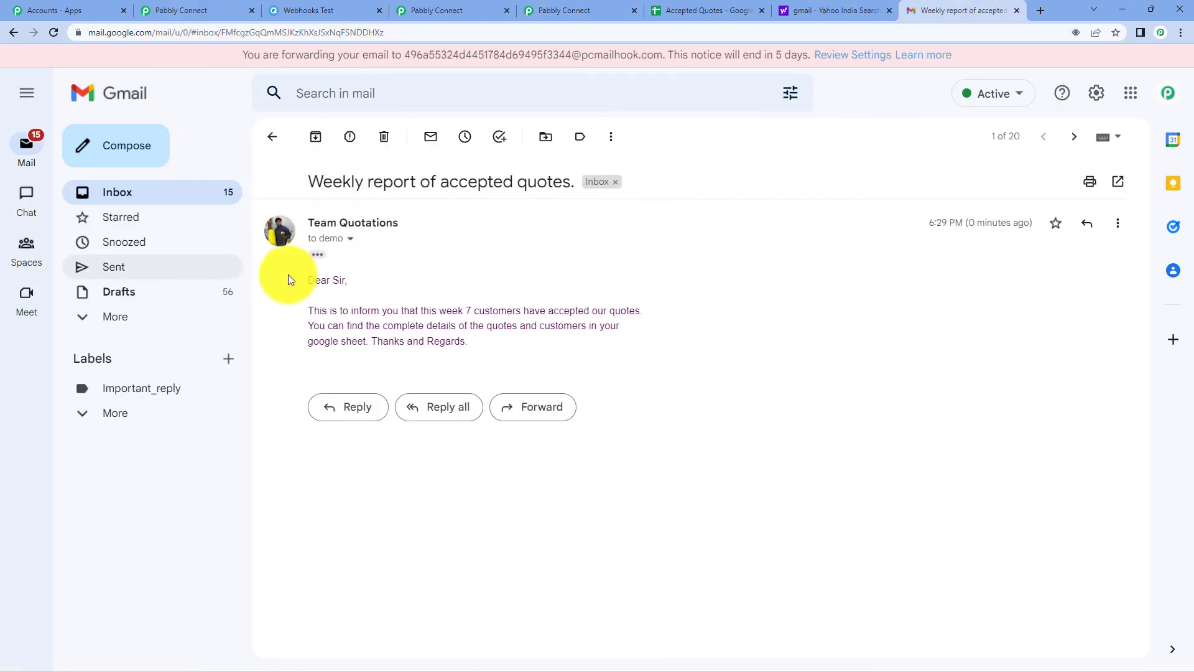
click(405, 9)
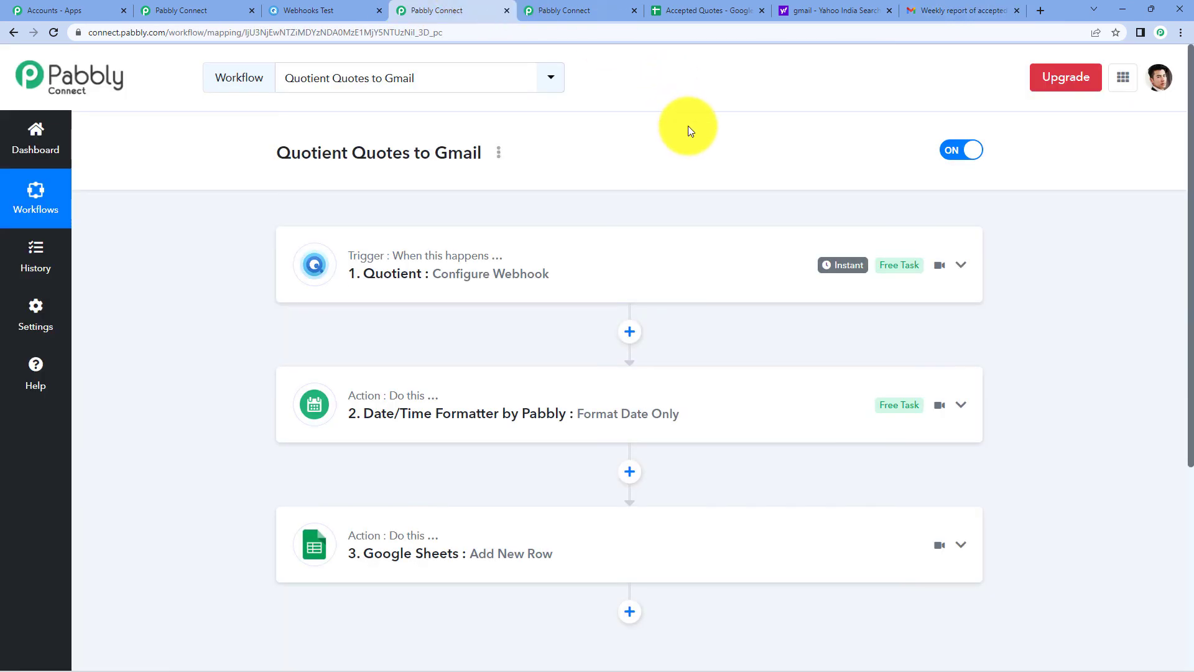